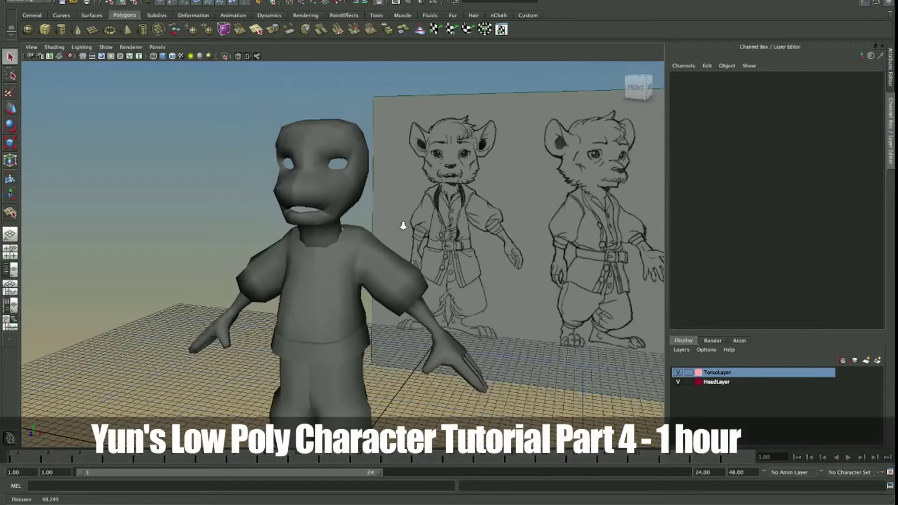
Select the torso-and-arm mesh and the leg mesh alternately to compare them.
left_click_drag(475, 235, 545, 214)
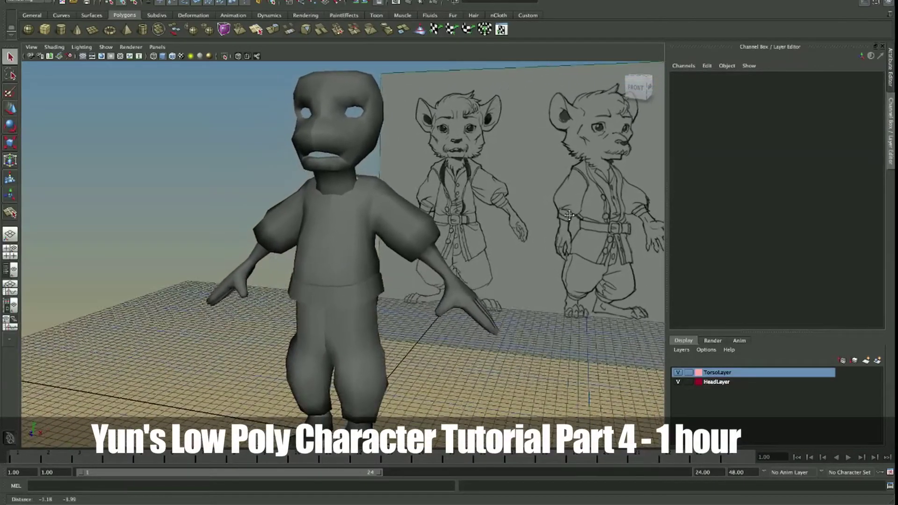
left_click_drag(544, 213, 524, 223)
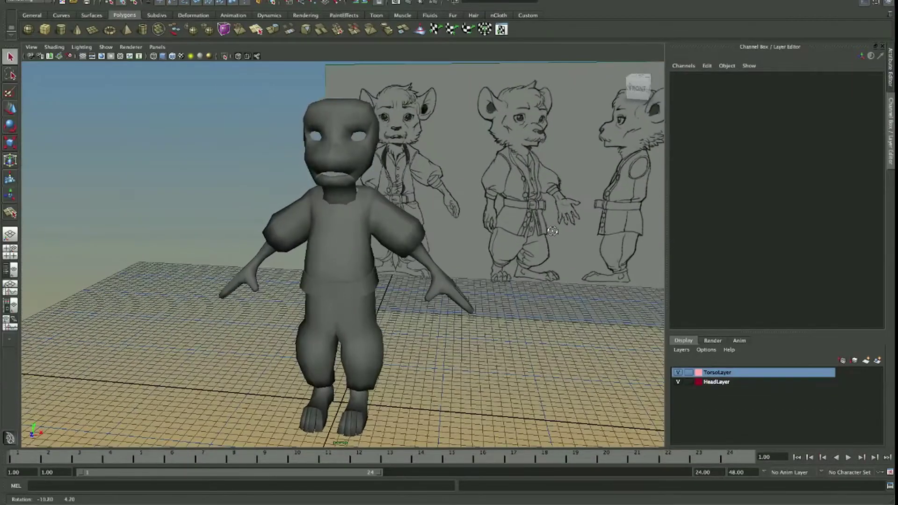
left_click(366, 244)
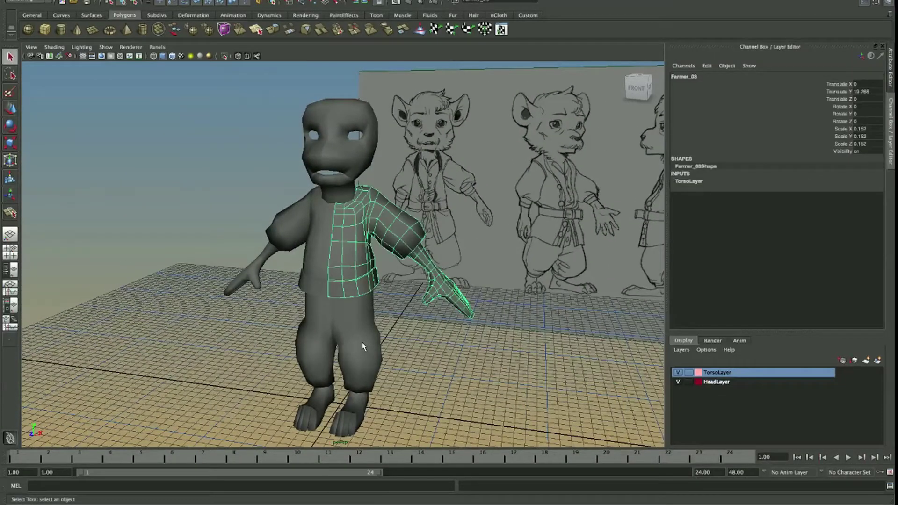
left_click(364, 346)
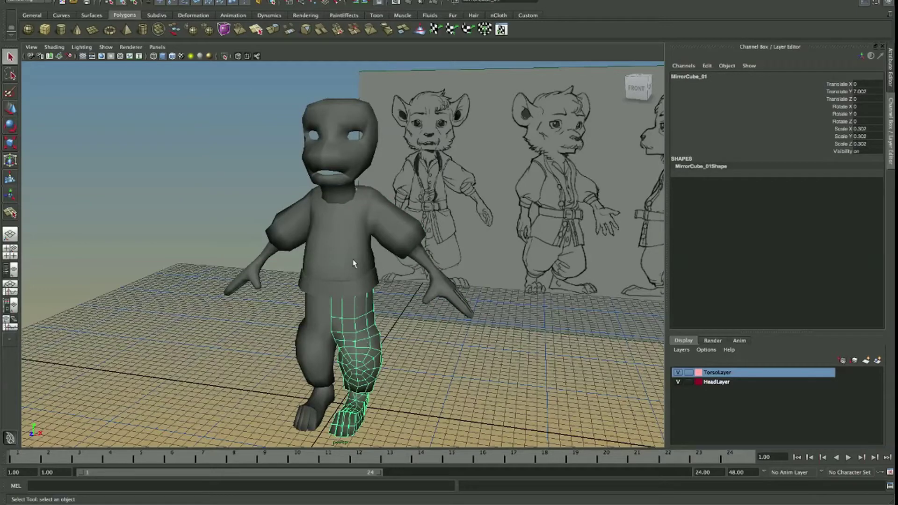
left_click(354, 263)
left_click(353, 336)
left_click(357, 227)
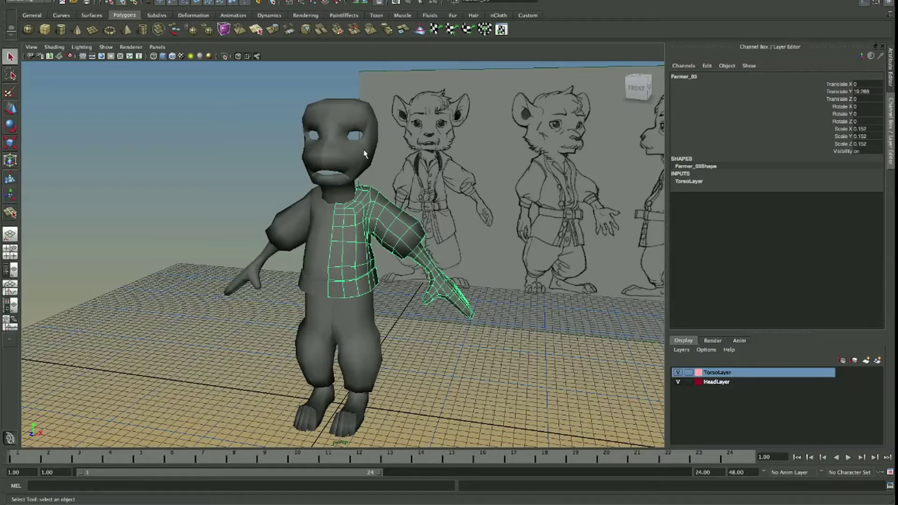
Tumble around the character, check the leg mesh again, and finish with Farmer_03 selected.
left_click_drag(365, 170, 365, 230)
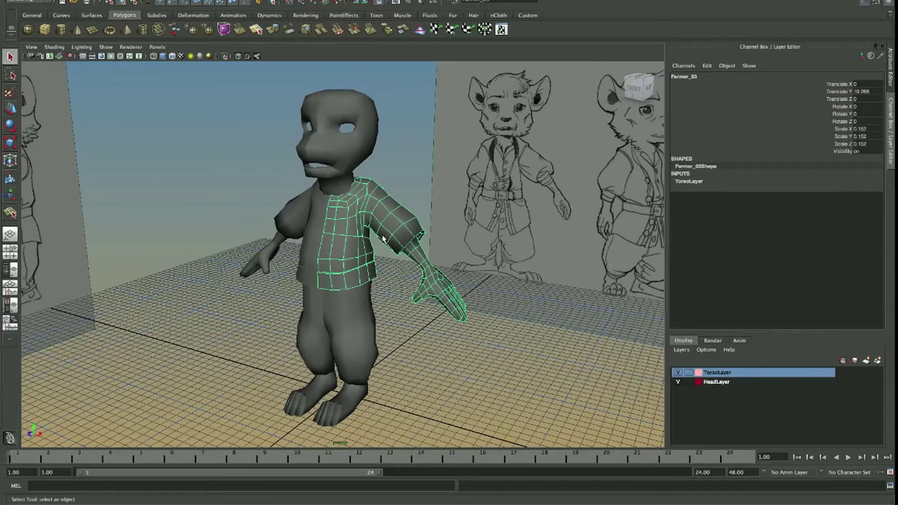
left_click_drag(354, 253, 358, 249)
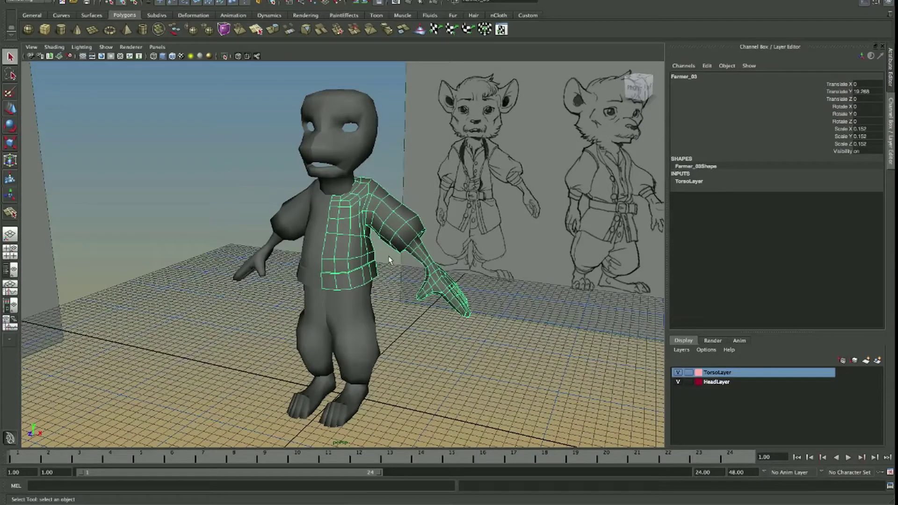
left_click_drag(349, 222, 422, 238)
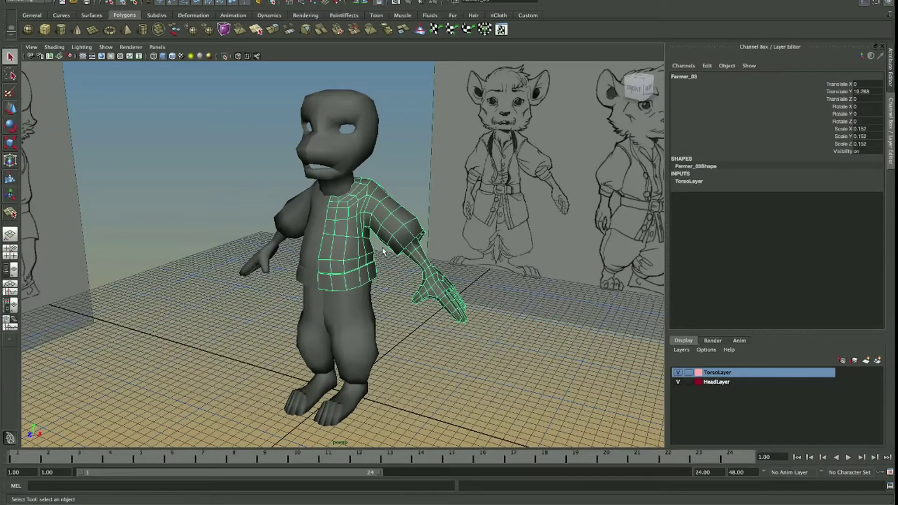
left_click_drag(382, 251, 387, 253)
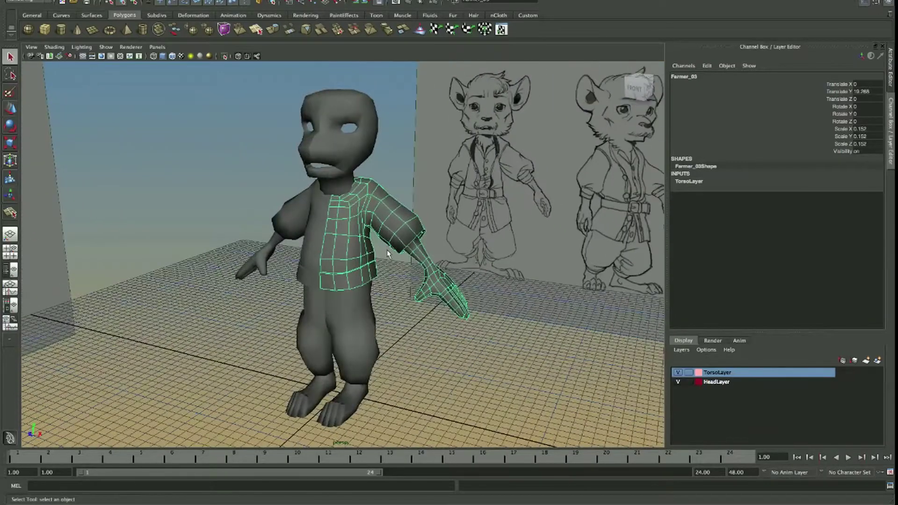
left_click(358, 346)
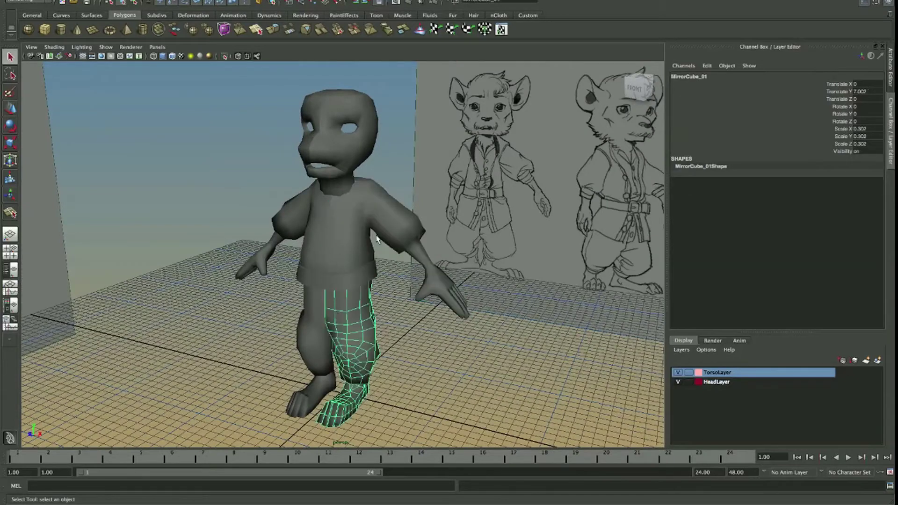
left_click_drag(346, 235, 358, 229)
left_click(357, 187)
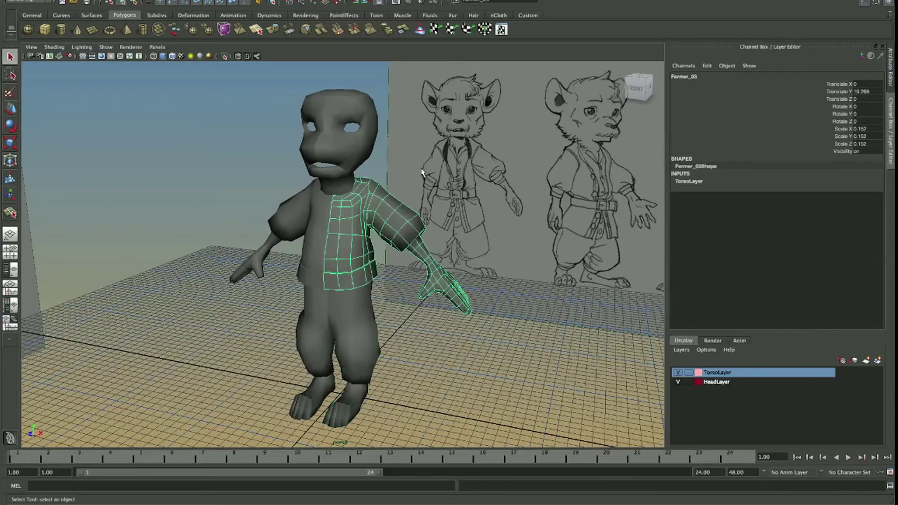
left_click_drag(401, 187, 355, 196)
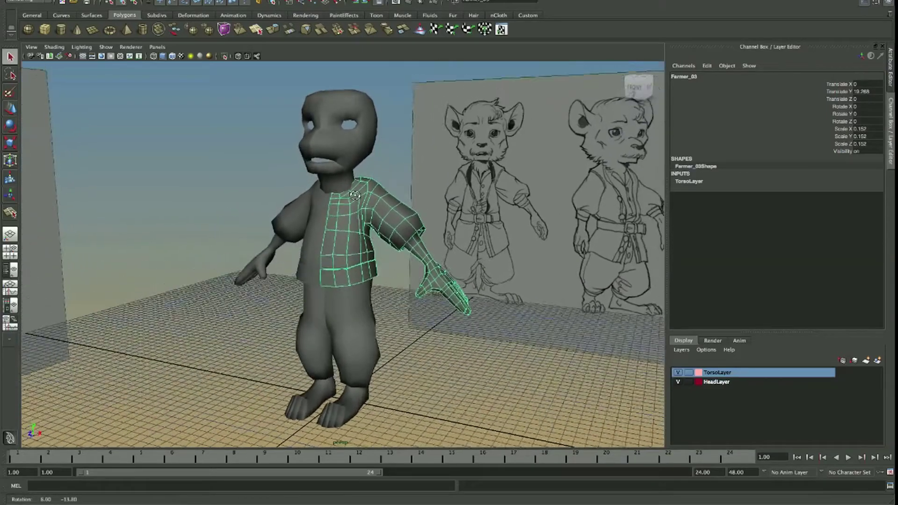
left_click_drag(355, 195, 495, 230)
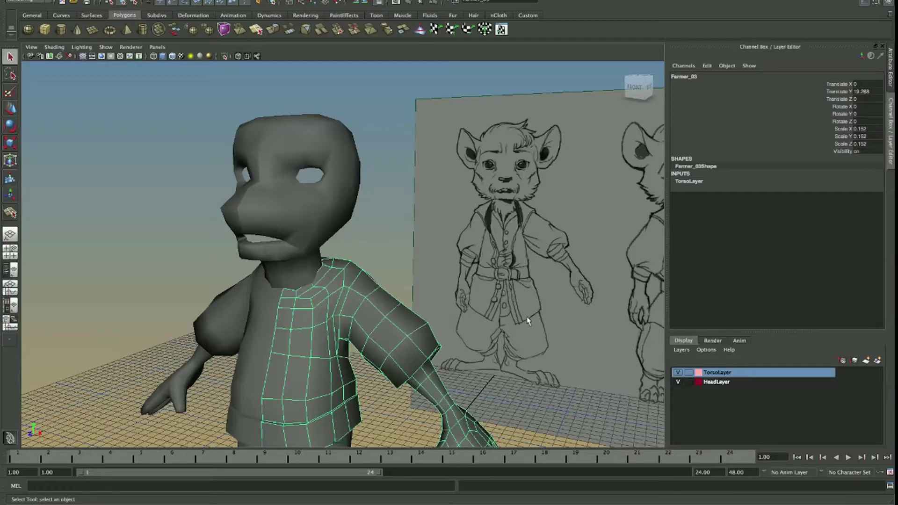
left_click_drag(528, 321, 526, 323)
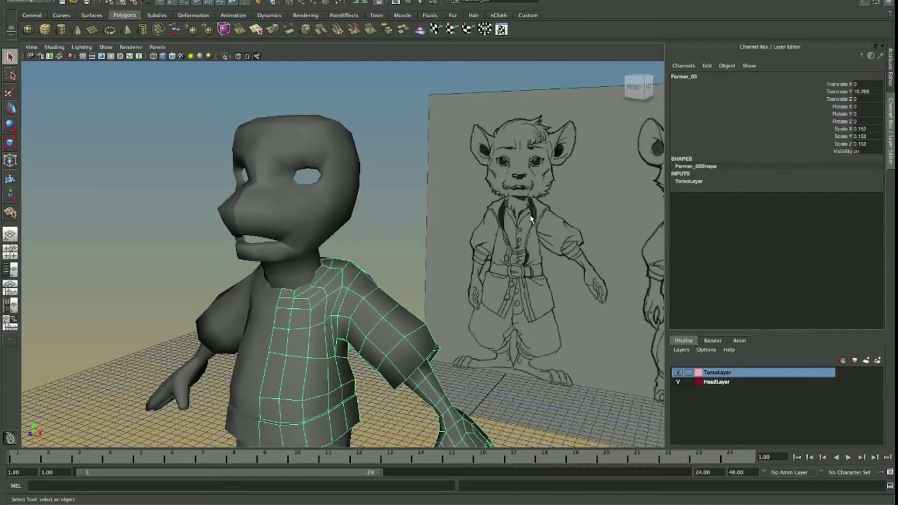
left_click_drag(501, 268, 499, 264)
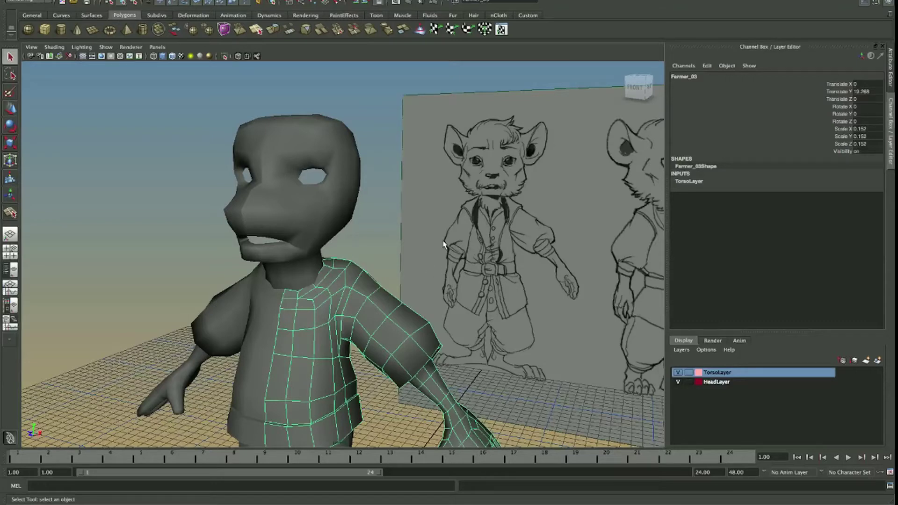
left_click_drag(352, 301, 354, 297)
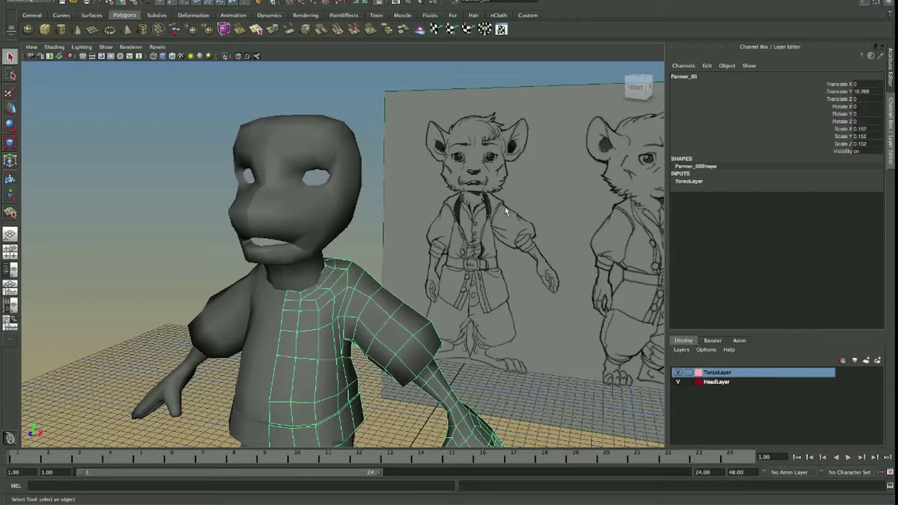
left_click_drag(439, 222, 439, 222)
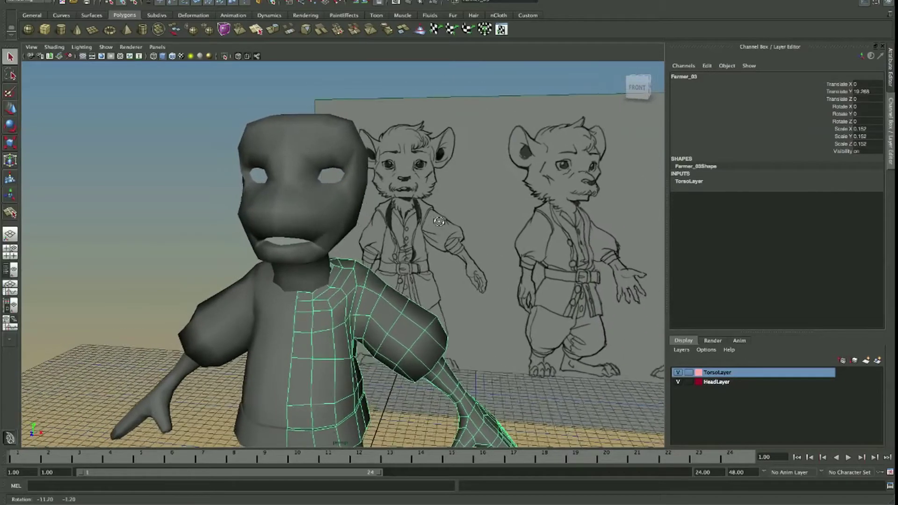
left_click_drag(439, 222, 421, 227)
left_click_drag(421, 227, 400, 238)
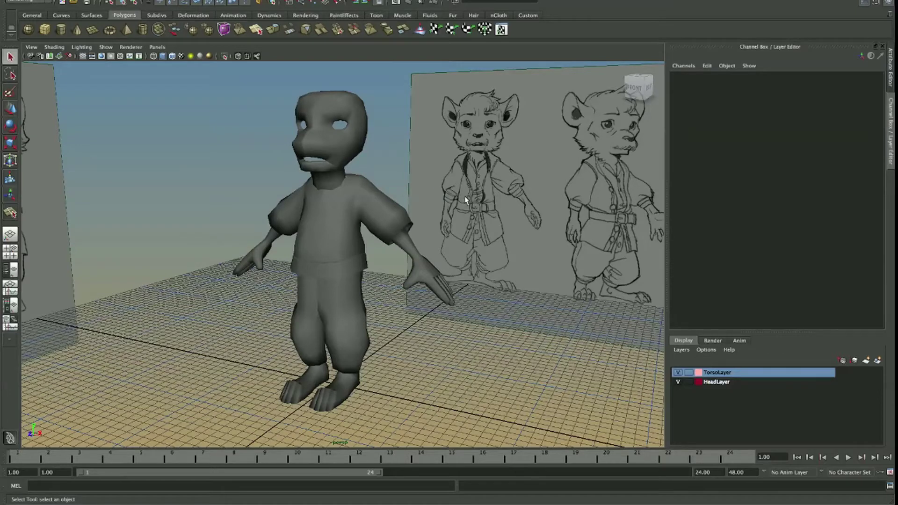
Zoom in on the character's chest and select the torso mesh Farmer_03.
left_click_drag(315, 216, 354, 200)
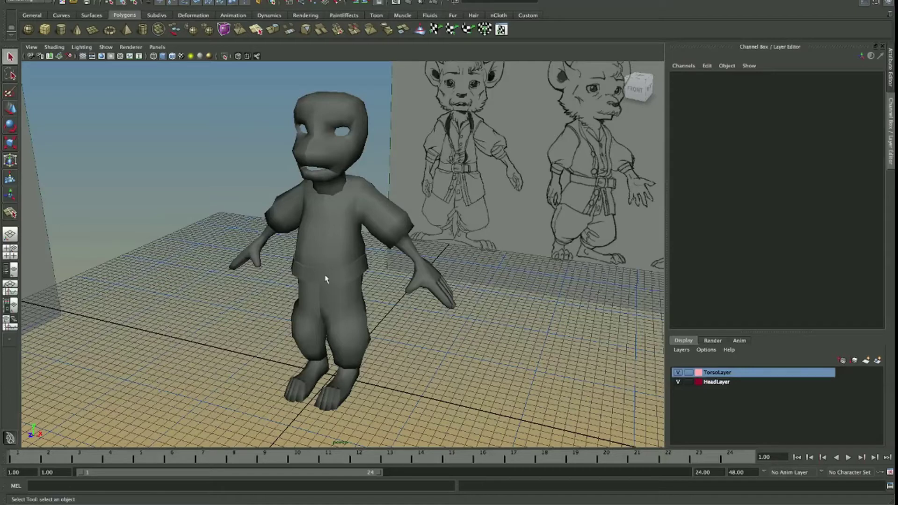
scroll("up", 3)
scroll("up", 3)
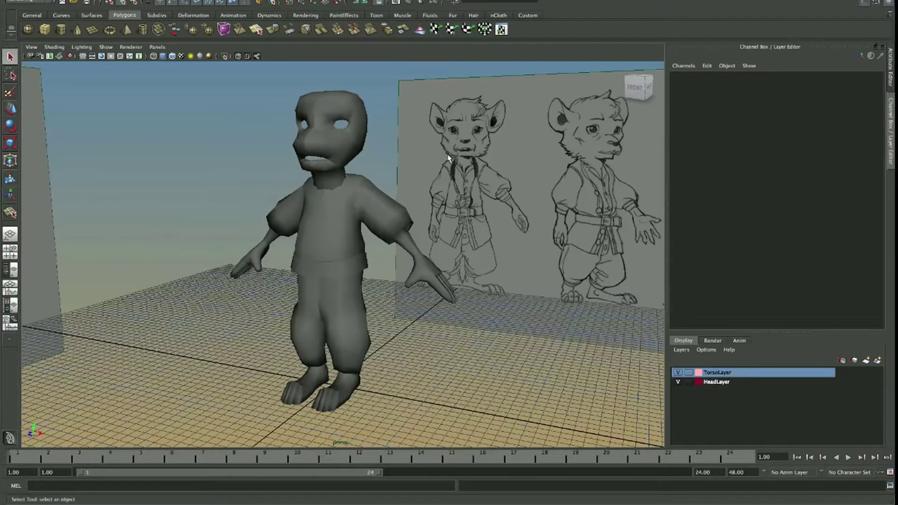
scroll("up", 3)
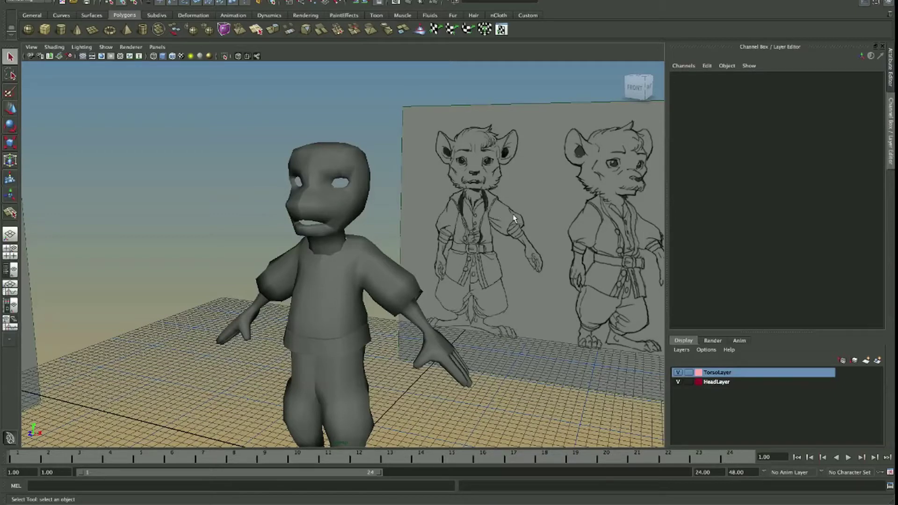
left_click_drag(448, 232, 477, 216)
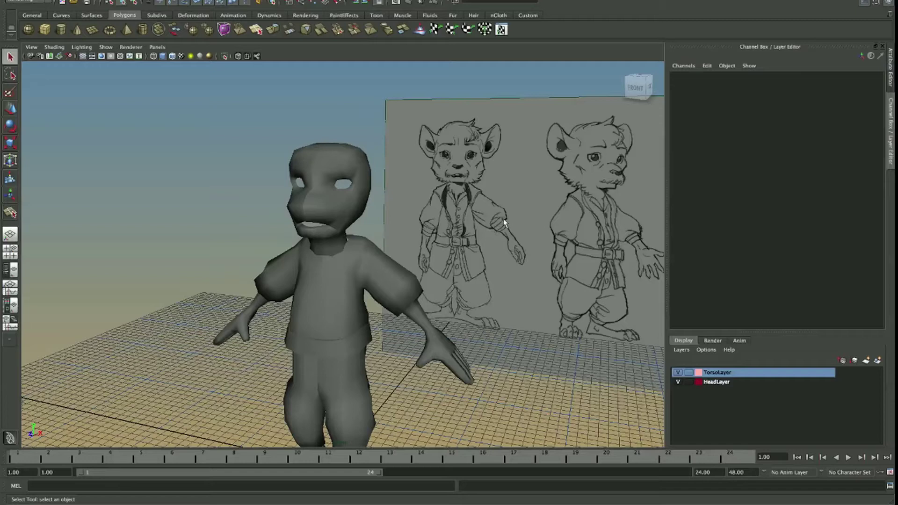
scroll("up", 3)
scroll("up", 3)
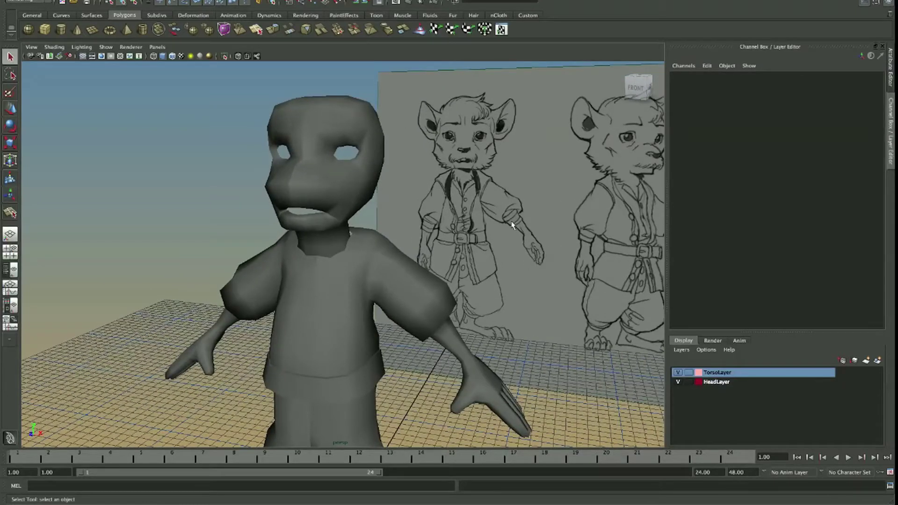
scroll("up", 3)
scroll("up", 3)
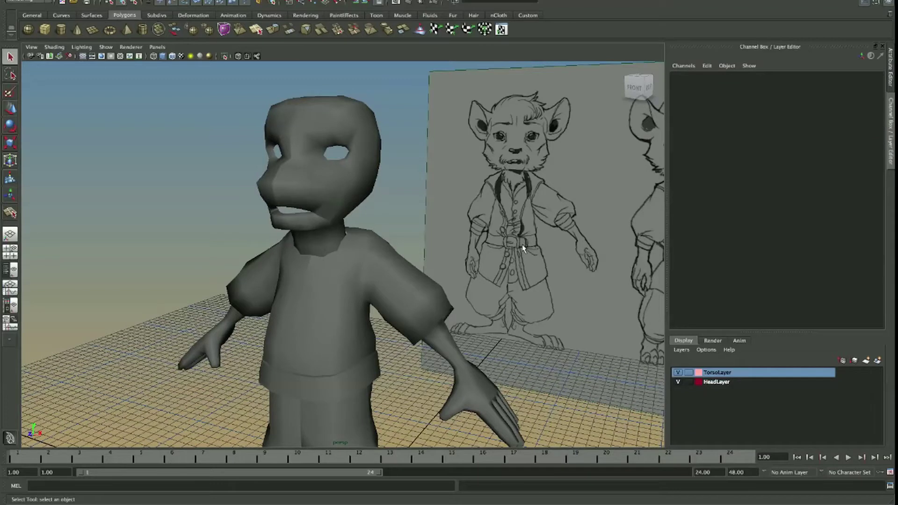
left_click(376, 245)
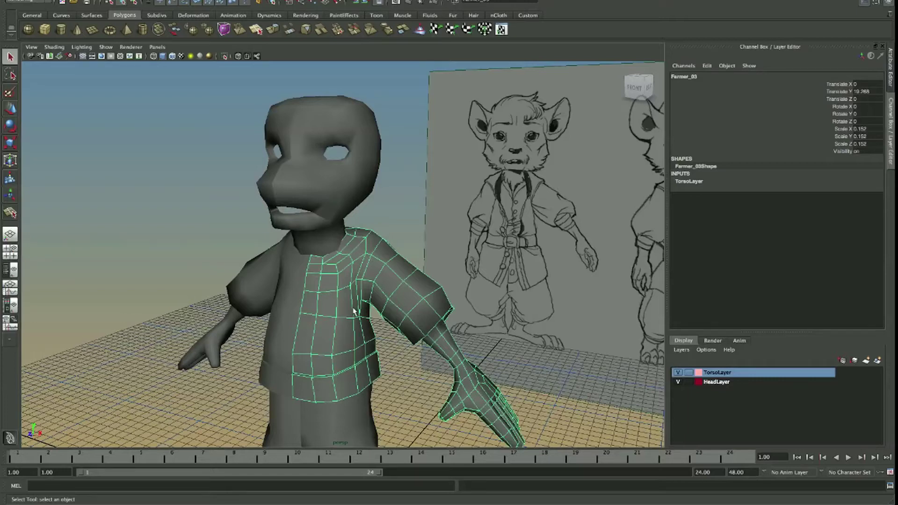
Choose the Insert Edge Loop Tool from the Edit Poly marking menu over the torso.
left_click_drag(355, 313, 484, 294)
right_click(381, 253)
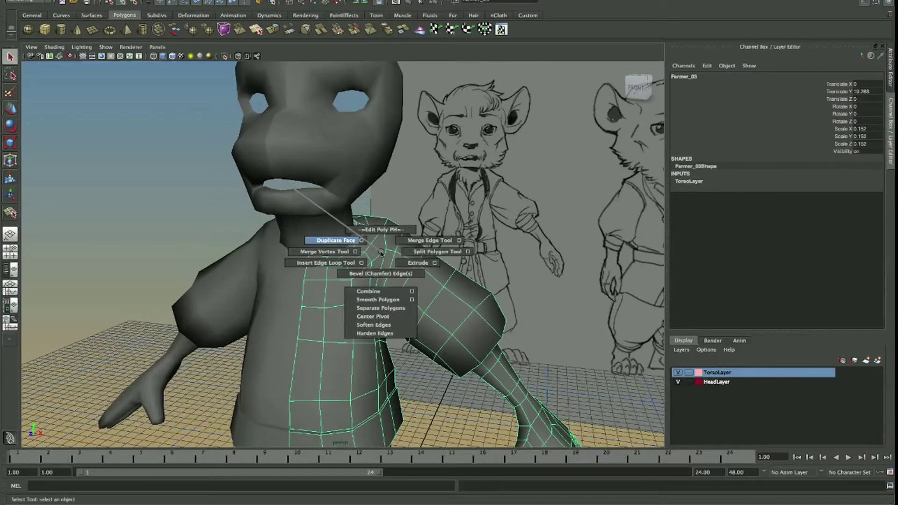
left_click_drag(381, 253, 437, 251)
left_click_drag(434, 258, 418, 258)
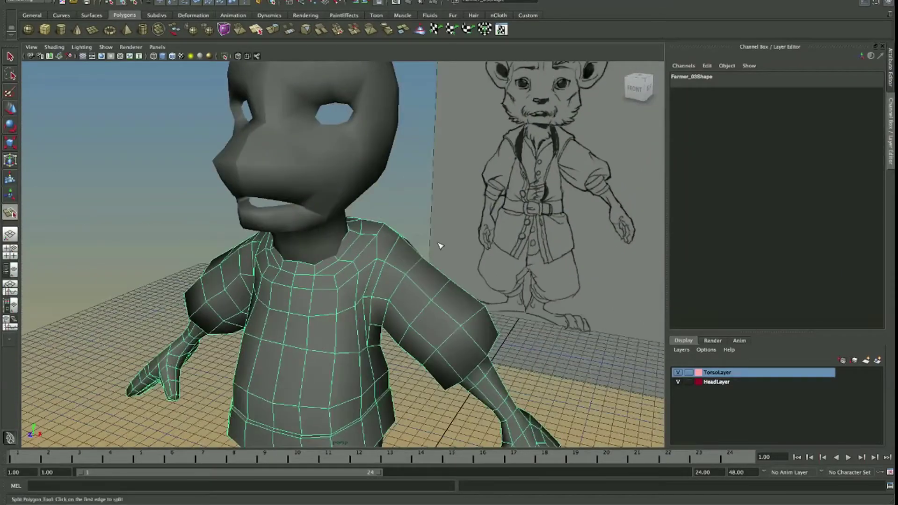
right_click(433, 195)
left_click(378, 206)
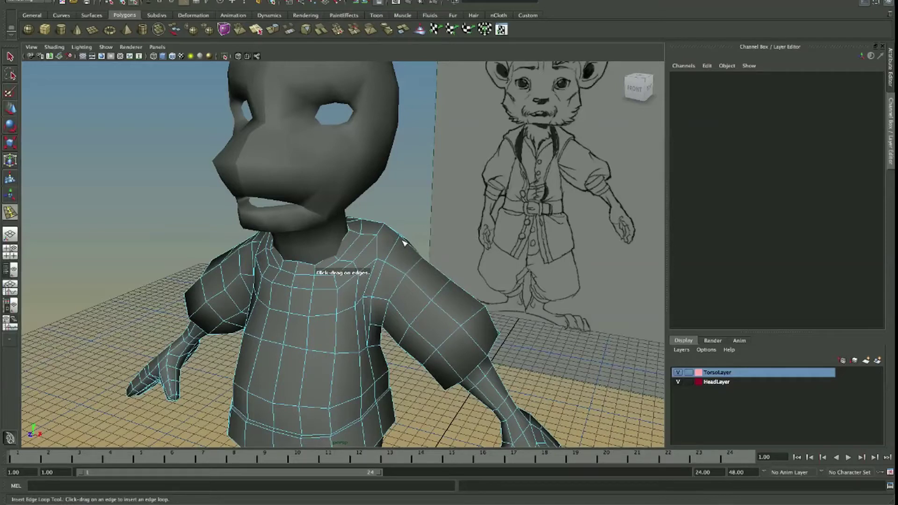
Maximize the front view and frame the head and chest.
left_click_drag(403, 279, 448, 237)
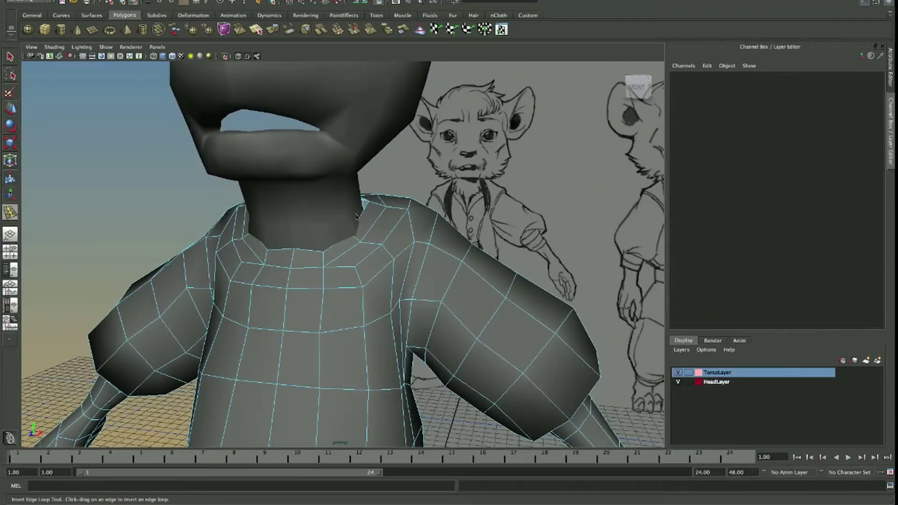
key("space")
key("space")
left_click_drag(372, 100, 374, 404)
left_click_drag(374, 404, 377, 229)
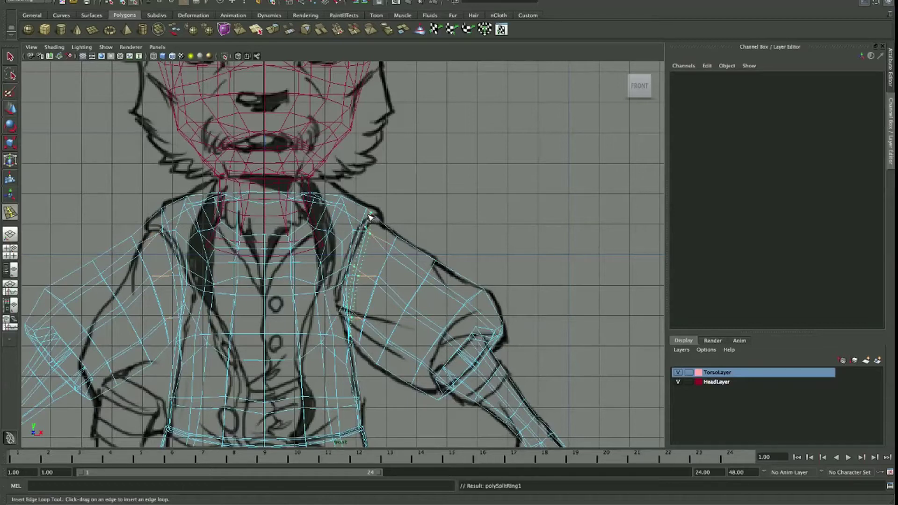
Insert an edge loop across the torso in front view and move it out to the shoulder line.
left_click(369, 218)
scroll("up", 3)
scroll("up", 3)
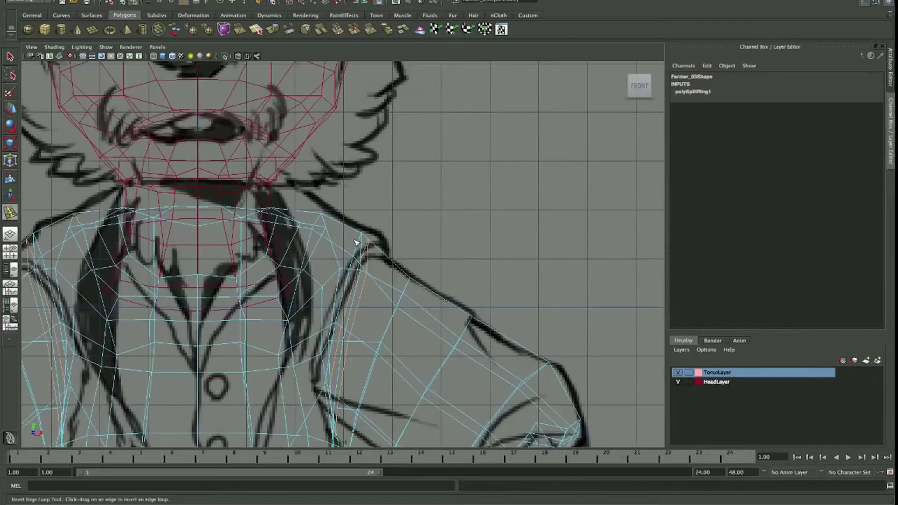
key("w")
left_click_drag(363, 233, 381, 193)
left_click(381, 192)
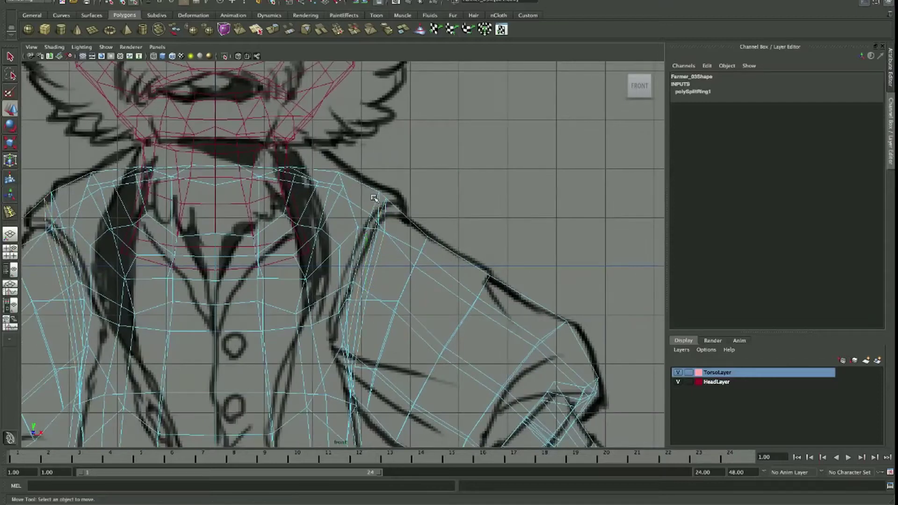
double_click(401, 198)
left_click_drag(399, 199, 415, 191)
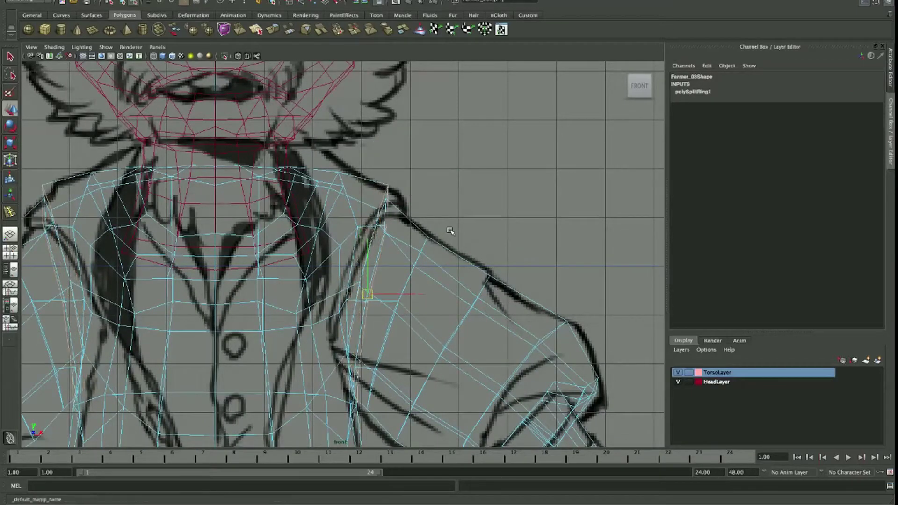
In the enlarged perspective view, add another edge loop at the shoulder.
key("space")
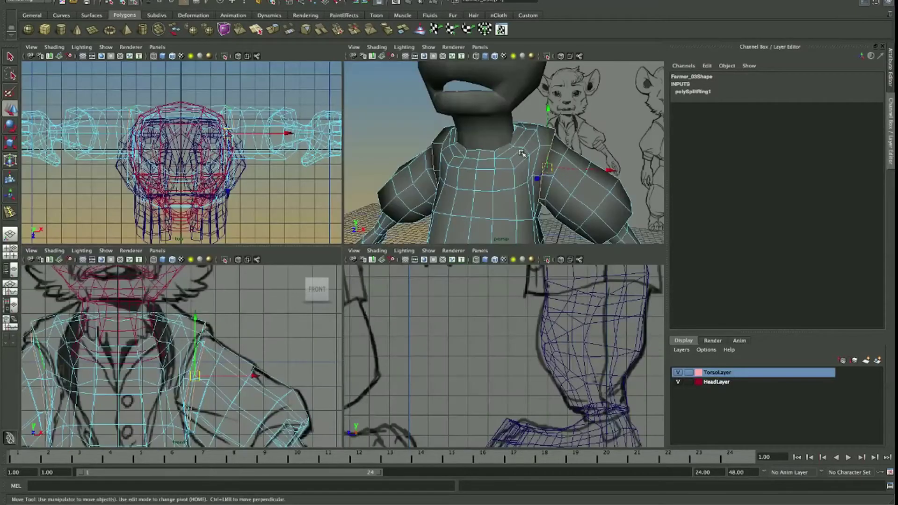
key("space")
left_click_drag(408, 170, 416, 151)
left_click_drag(415, 151, 396, 238)
left_click_drag(396, 238, 373, 239)
left_click(396, 217)
left_click_drag(396, 217, 427, 227)
Nudge a shoulder vertex to match the reference, then clear the selection.
left_click(405, 199)
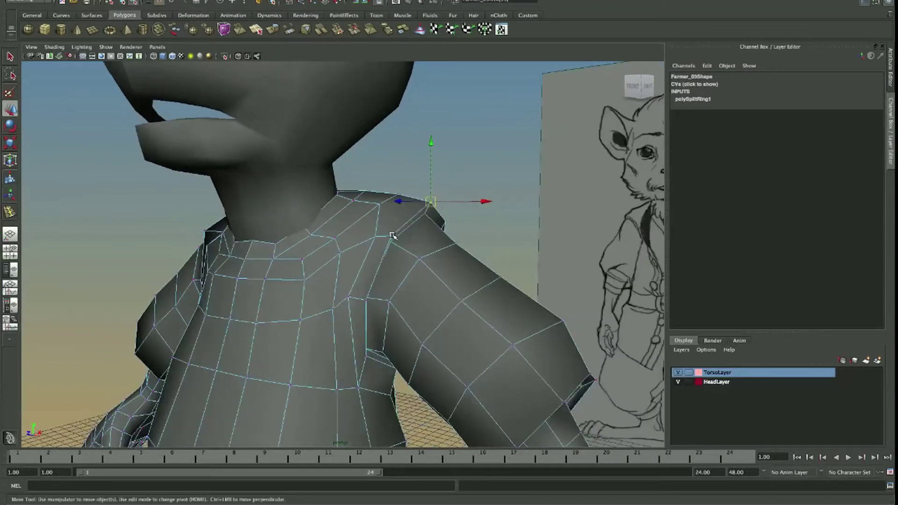
key("Escape")
left_click_drag(421, 230, 422, 232)
left_click_drag(393, 224, 421, 224)
right_click(421, 223)
left_click(418, 138)
left_click_drag(418, 139, 374, 214)
left_click(171, 184)
Insert another edge loop around the torso's shoulder.
left_click(391, 251)
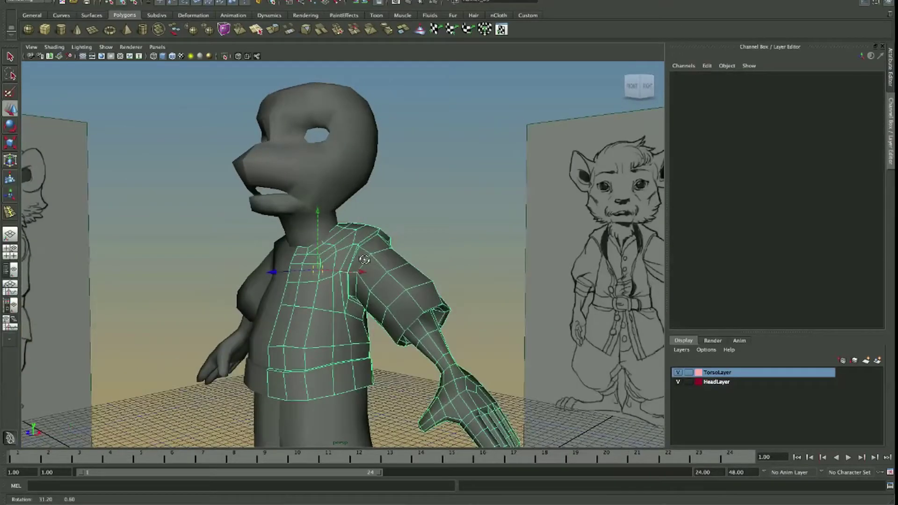
scroll("up", 3)
left_click(391, 223)
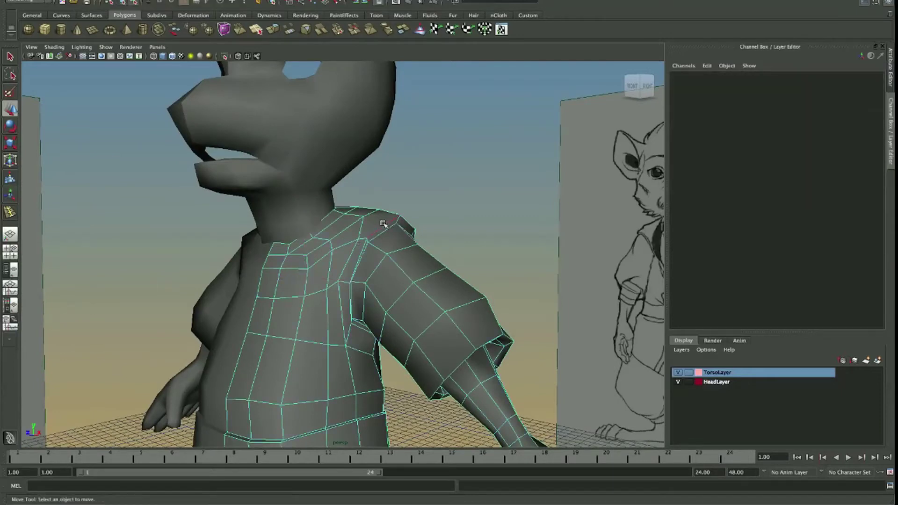
left_click(384, 231)
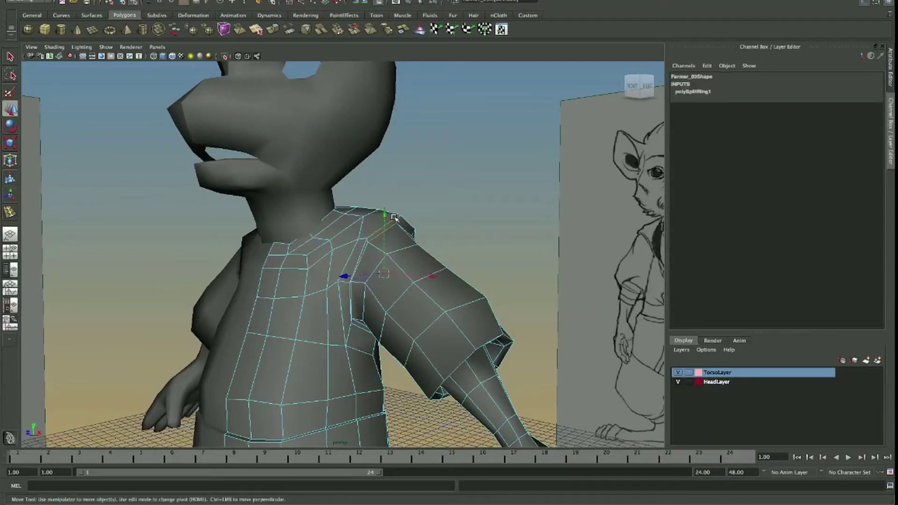
left_click_drag(417, 205, 412, 337)
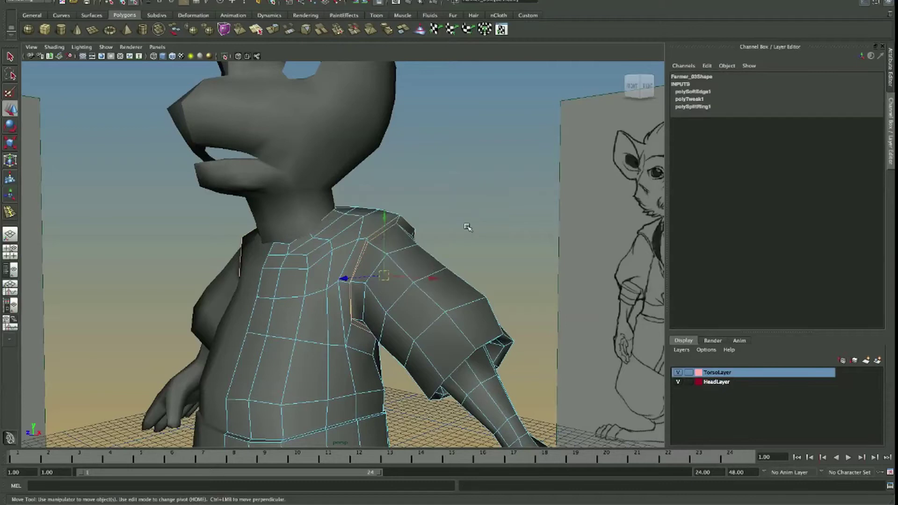
left_click(467, 225)
left_click_drag(459, 194, 372, 233)
Select the shoulder edges and harden them with Harden Edges.
left_click(395, 234)
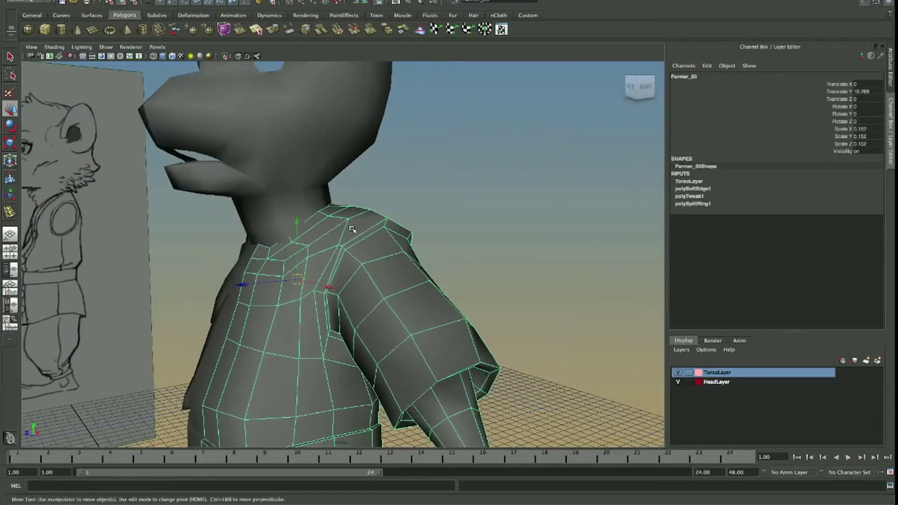
key("F10")
left_click(360, 239)
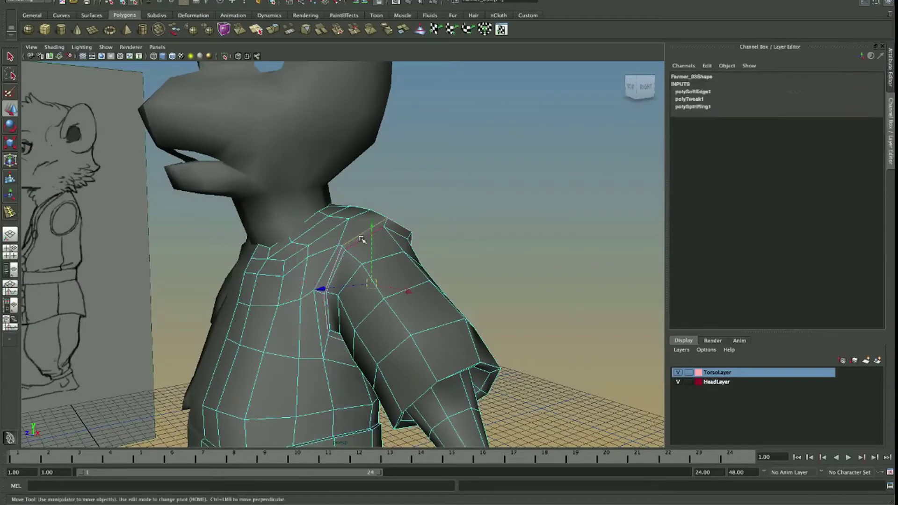
left_click_drag(394, 227, 394, 309)
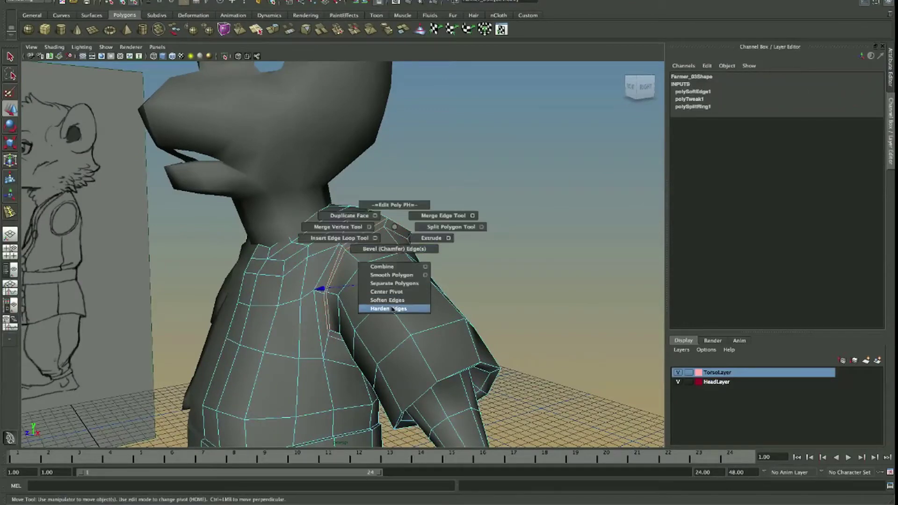
left_click_drag(394, 309, 452, 254)
key("F8")
left_click(390, 187)
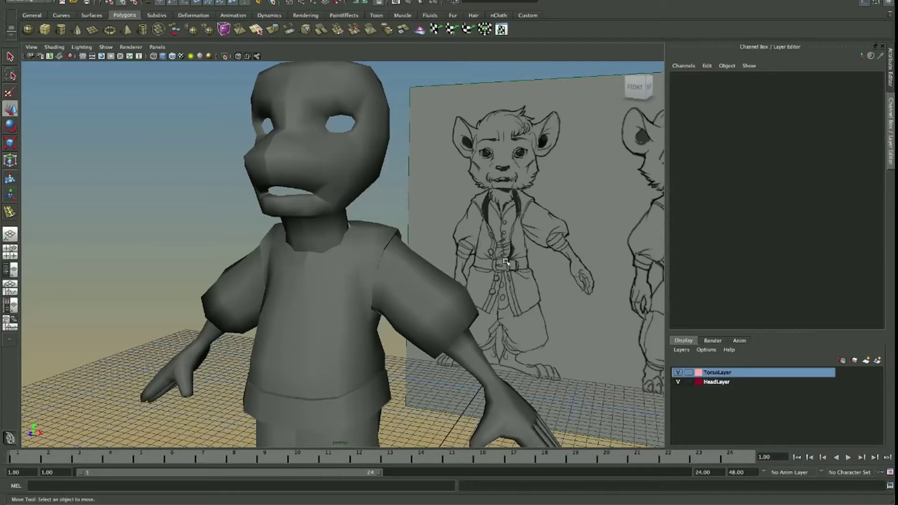
Frame the torso mesh and pick the Split Polygon Tool from the marking menu.
left_click(312, 294)
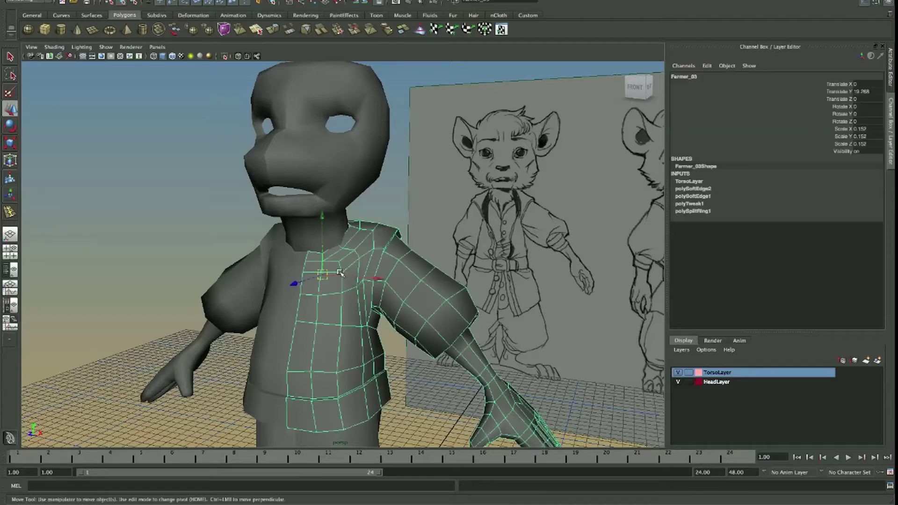
key("f")
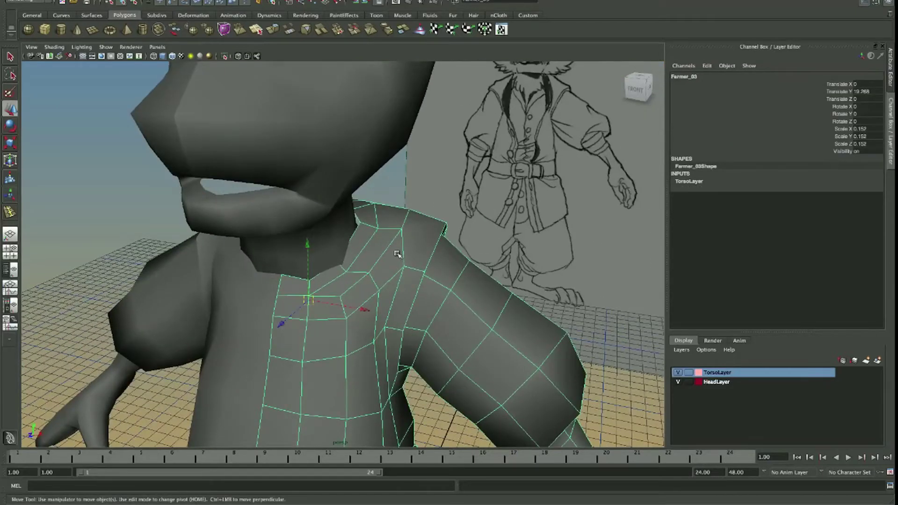
left_click_drag(397, 254, 387, 244)
left_click_drag(387, 244, 423, 238)
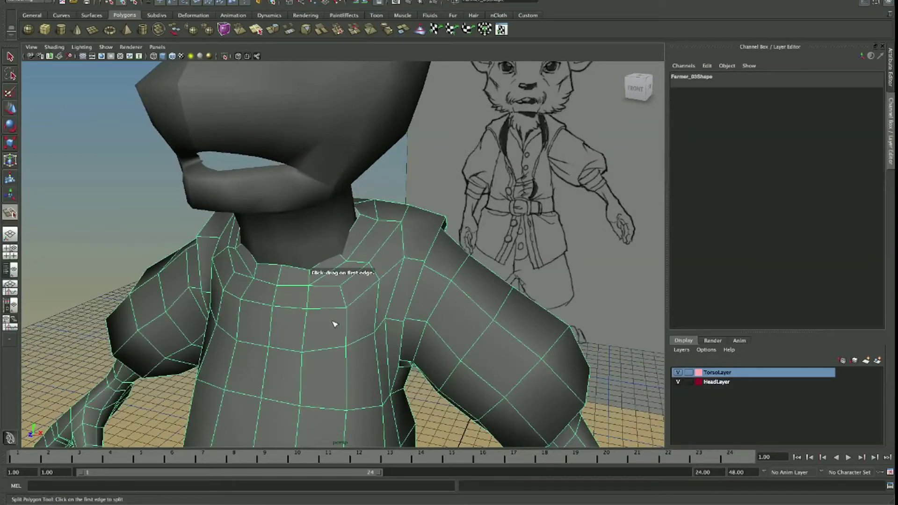
Place split points across the shoulder edges beside the neck opening.
left_click_drag(370, 225, 339, 211)
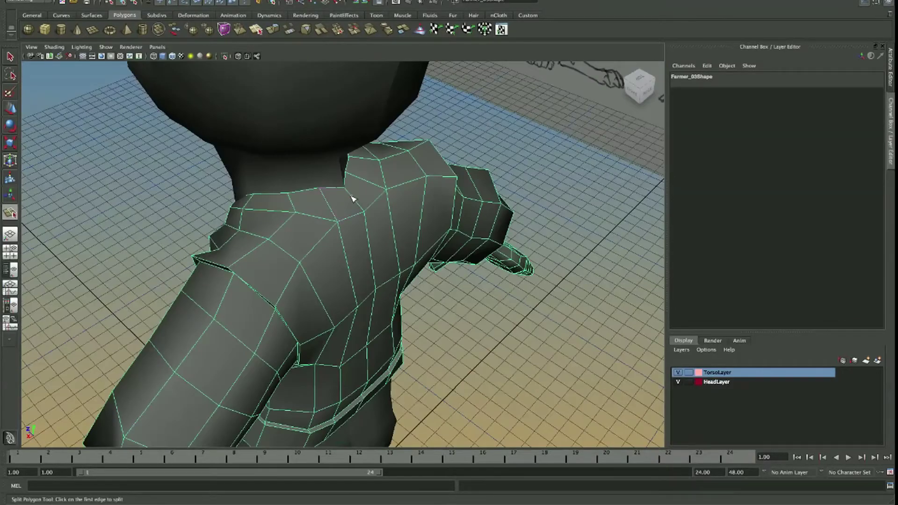
left_click(353, 195)
left_click(325, 199)
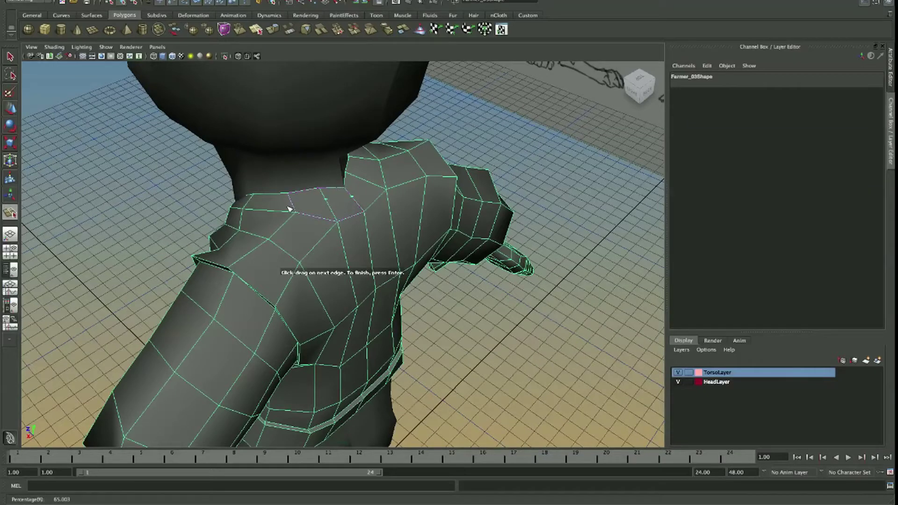
left_click_drag(291, 207, 317, 223)
left_click(248, 206)
left_click_drag(280, 263, 497, 161)
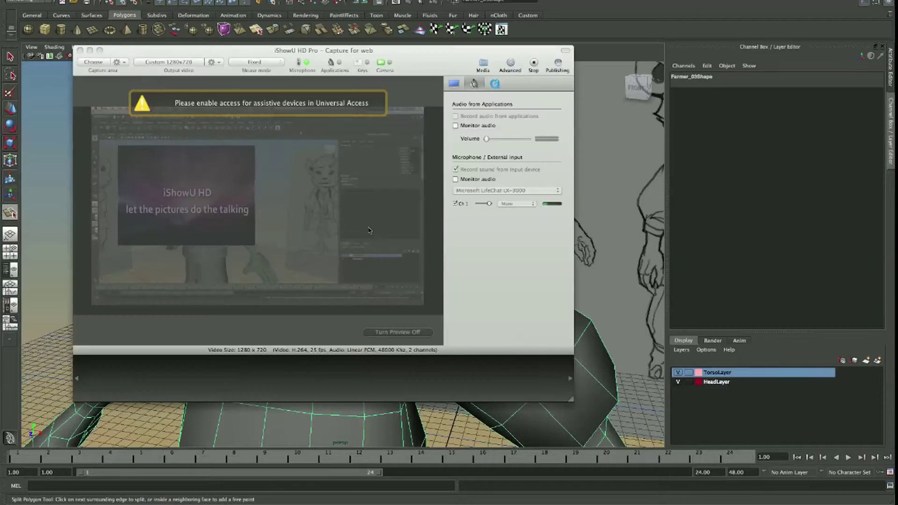
Place split points along the neck edges in the four-view layout.
key("space")
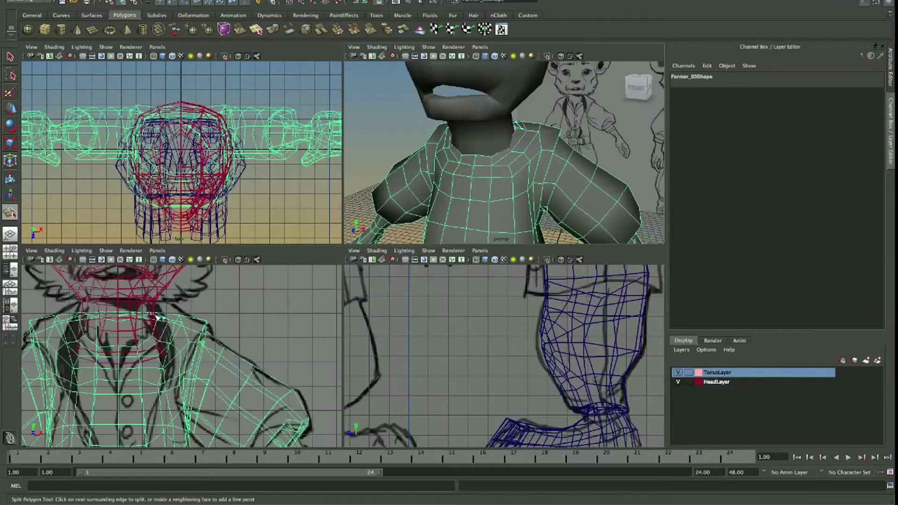
key("space")
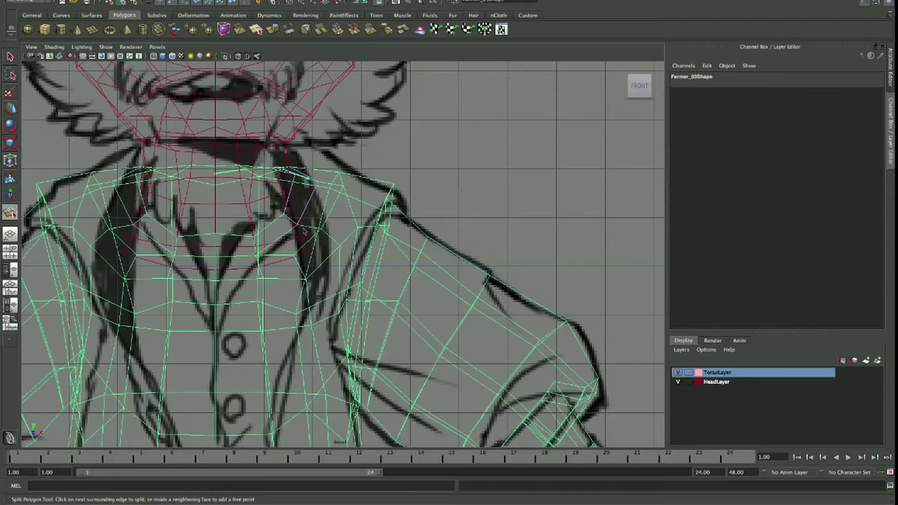
key("space")
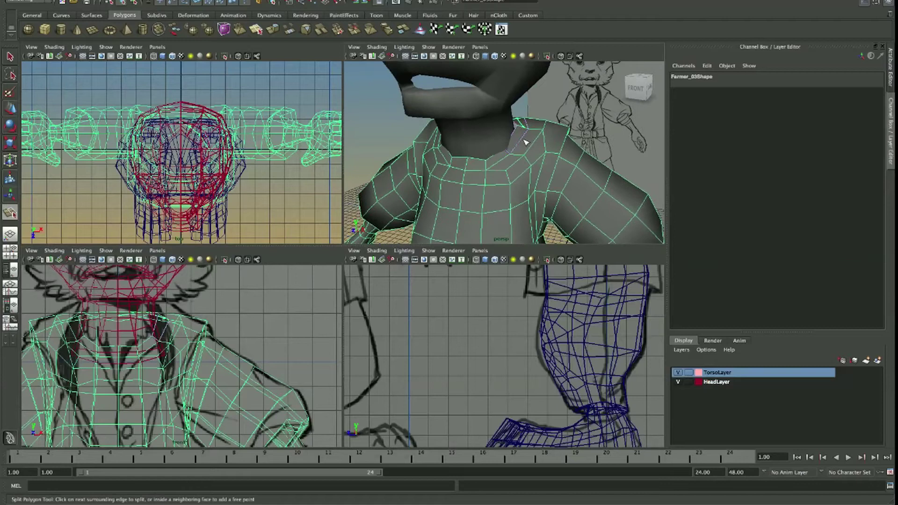
left_click(520, 148)
left_click(518, 150)
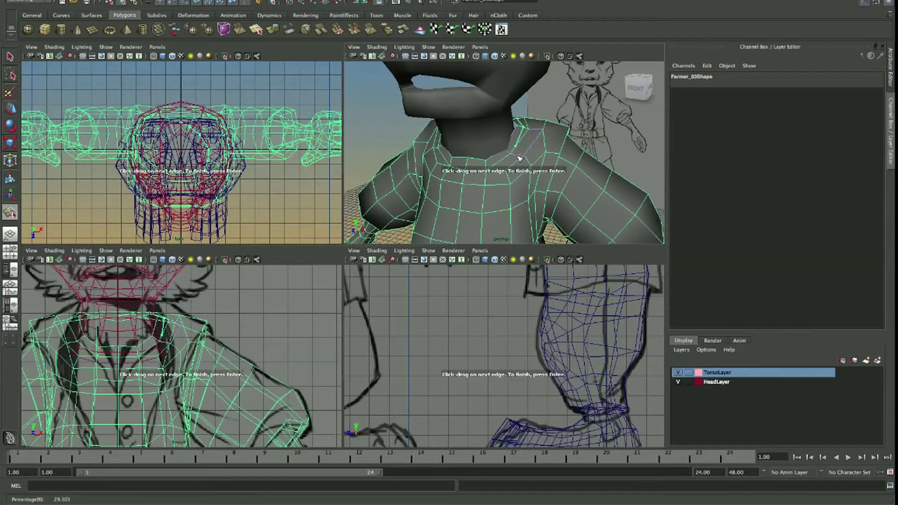
left_click(520, 159)
left_click_drag(516, 161, 540, 133)
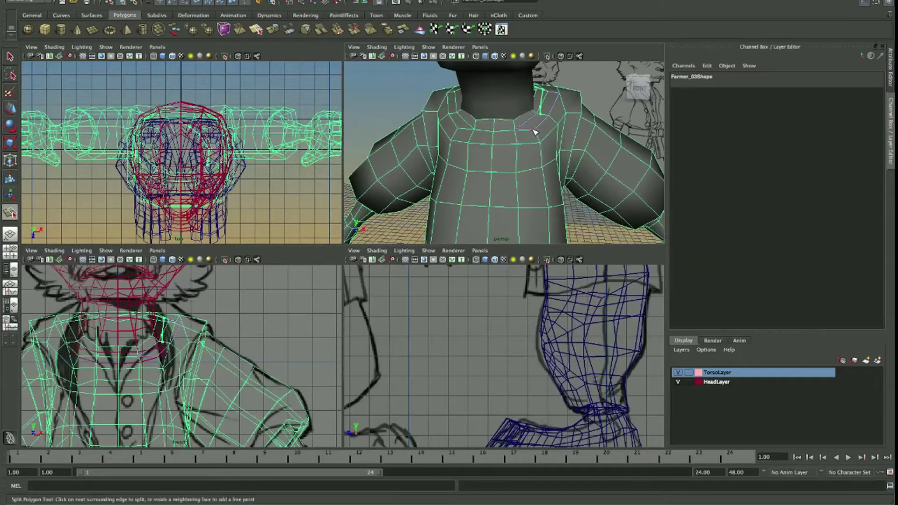
Undo a stray shoulder split point and zoom in on the neck.
left_click(541, 126)
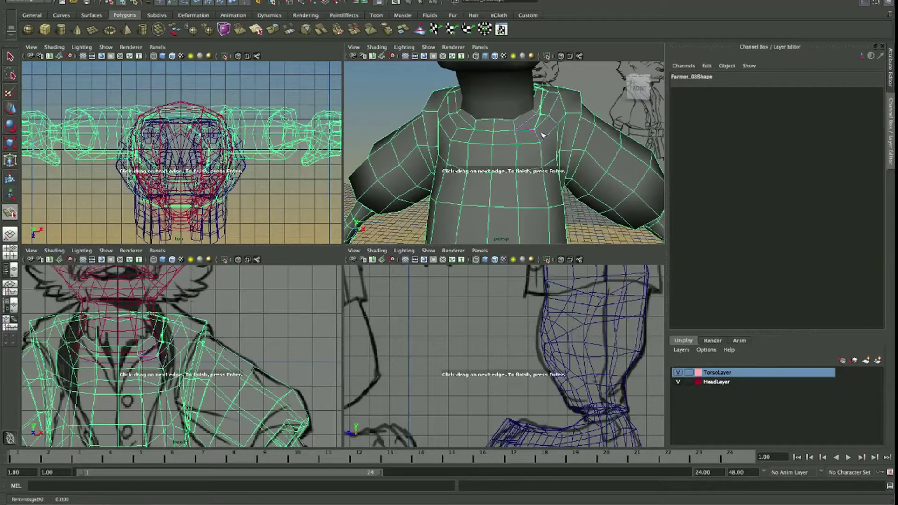
key("ctrl+z")
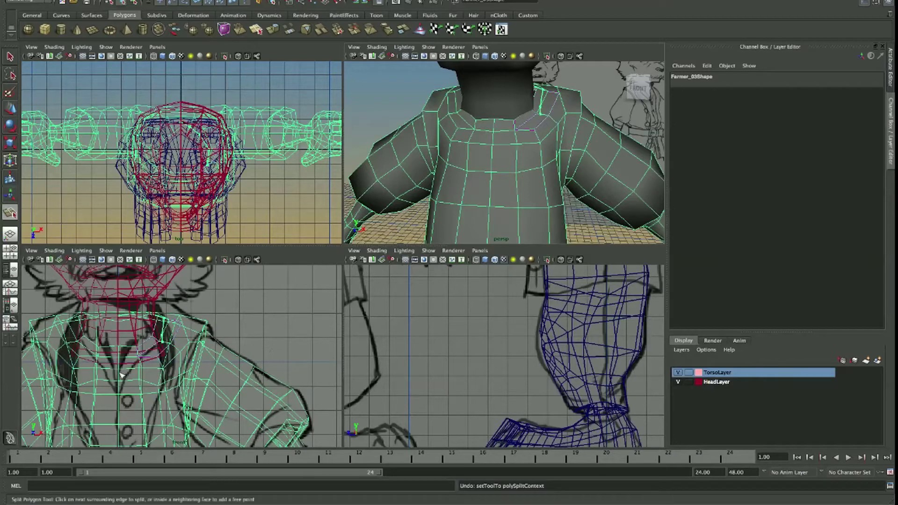
scroll("up", 3)
scroll("up", 3)
scroll("up", 3)
scroll("up", 3)
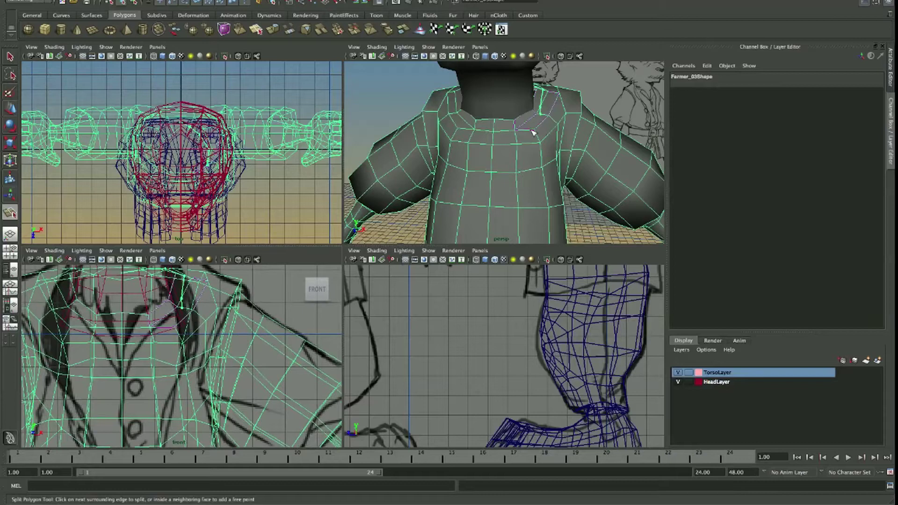
Cut a split edge from the neck down the chest to the torso hem.
left_click(538, 104)
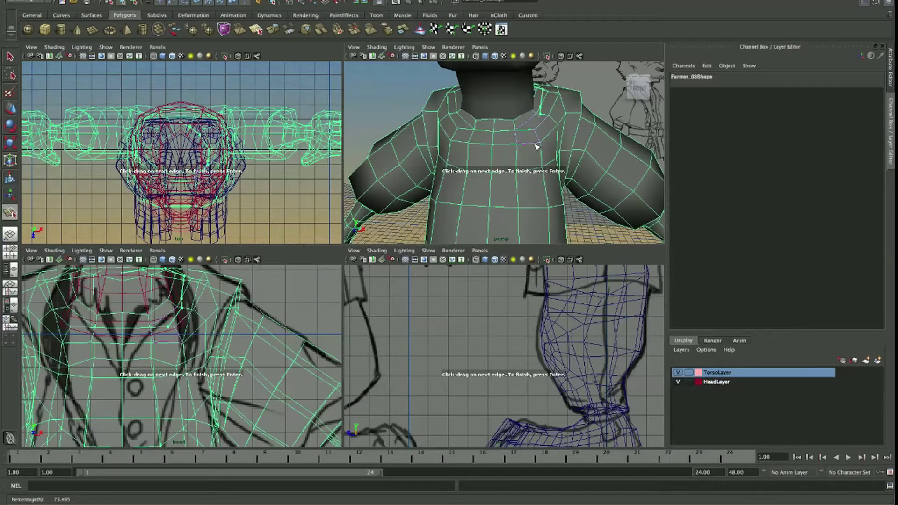
left_click(535, 147)
left_click_drag(535, 154, 536, 132)
left_click(521, 198)
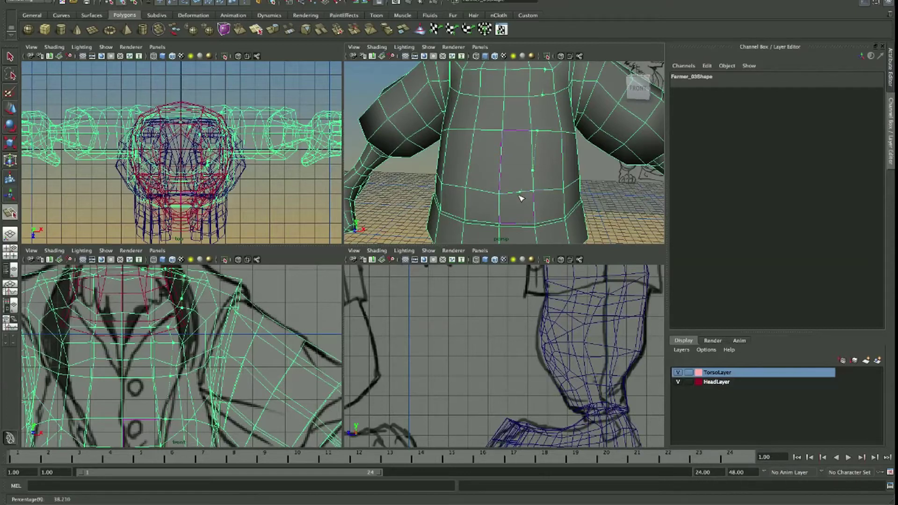
left_click_drag(522, 199, 507, 202)
left_click(535, 181)
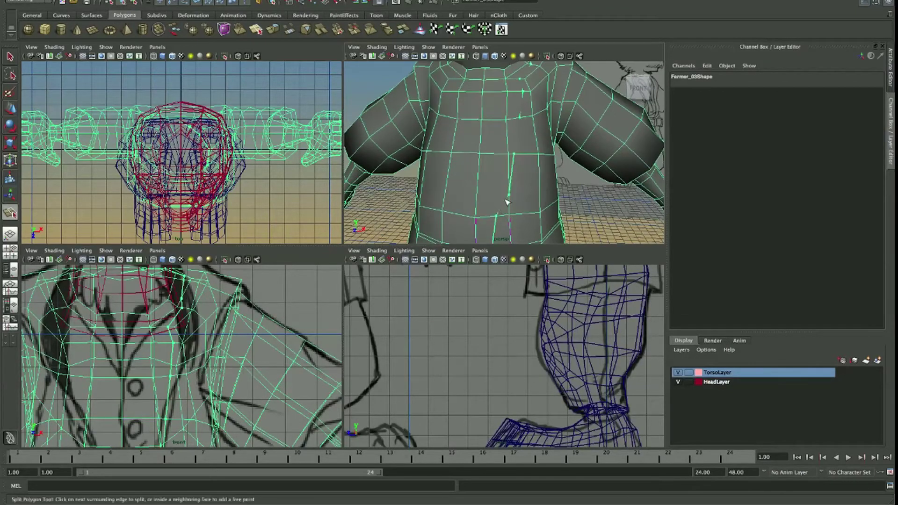
key("w")
Maximize the perspective view facing the torso front and begin a collar cut.
key("space")
left_click_drag(500, 130, 384, 159)
left_click_drag(384, 150, 383, 168)
left_click_drag(375, 171, 423, 149)
Finish the collar cut and hide HeadLayer.
key("Return")
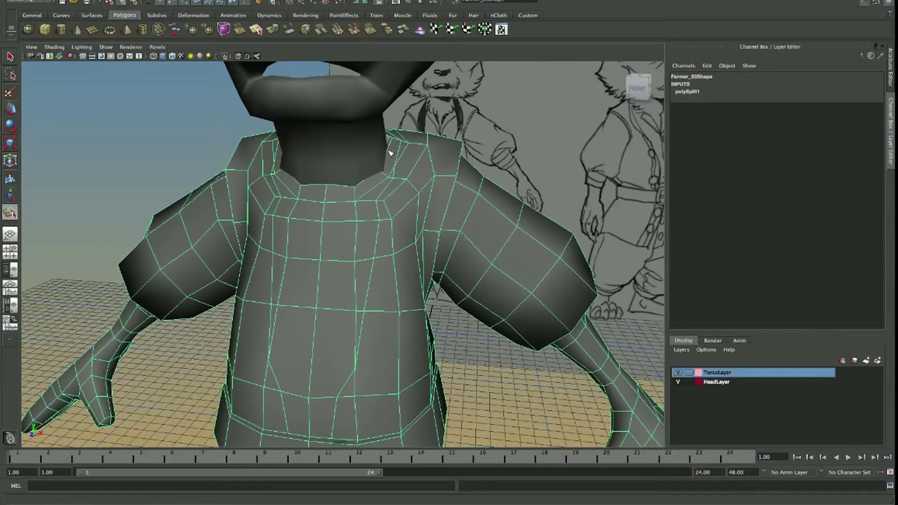
left_click_drag(375, 177, 379, 180)
left_click(678, 383)
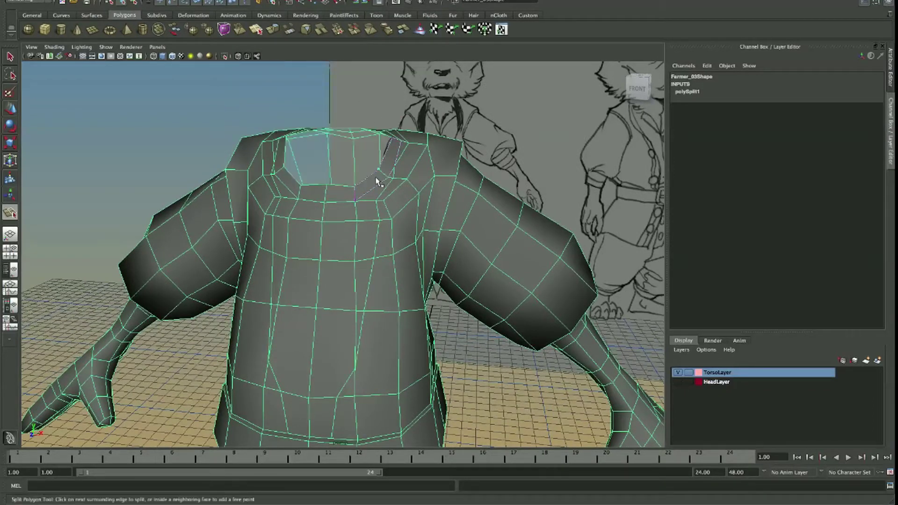
Cut a second split edge from the collar down the chest to the hem.
left_click(379, 184)
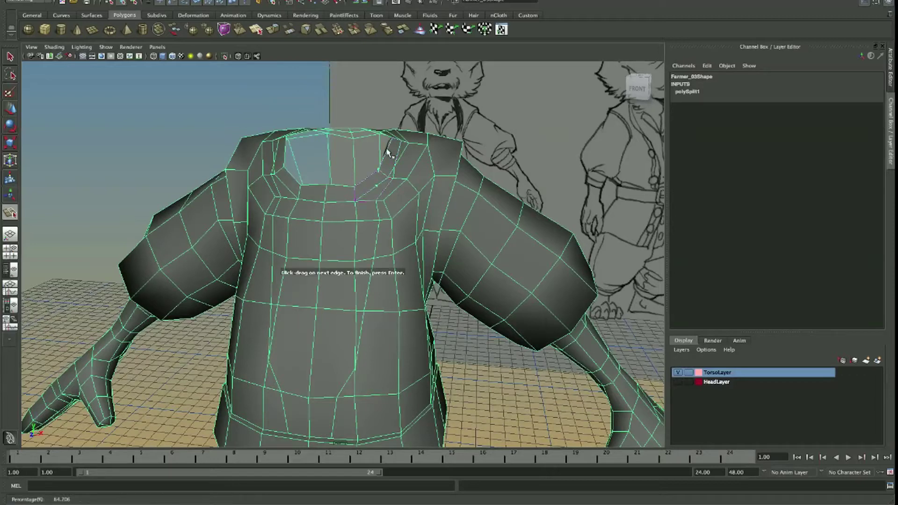
left_click(372, 203)
left_click(367, 260)
left_click(334, 402)
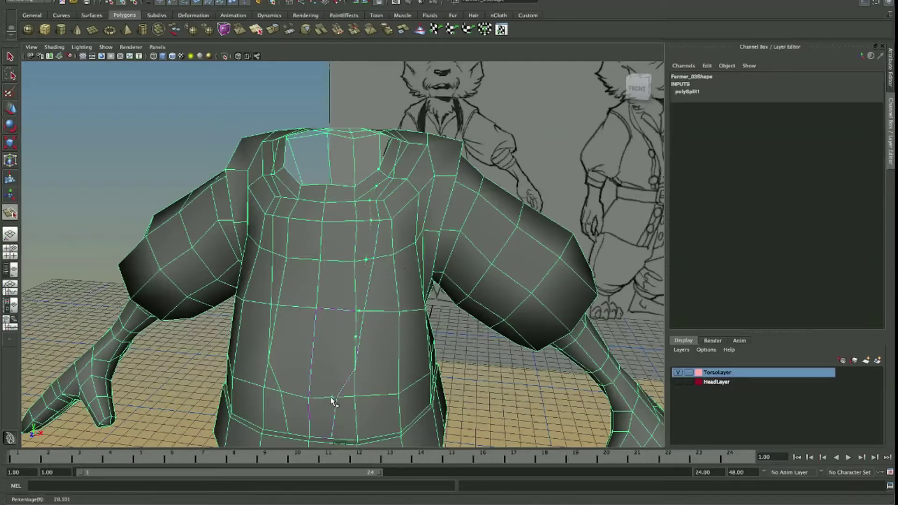
left_click(328, 440)
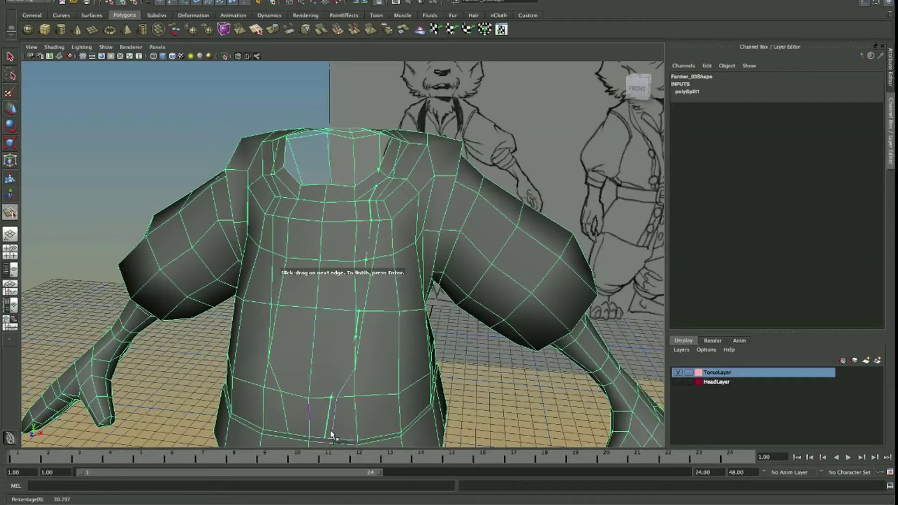
key("Return")
left_click_drag(371, 387, 382, 284)
scroll("up", 3)
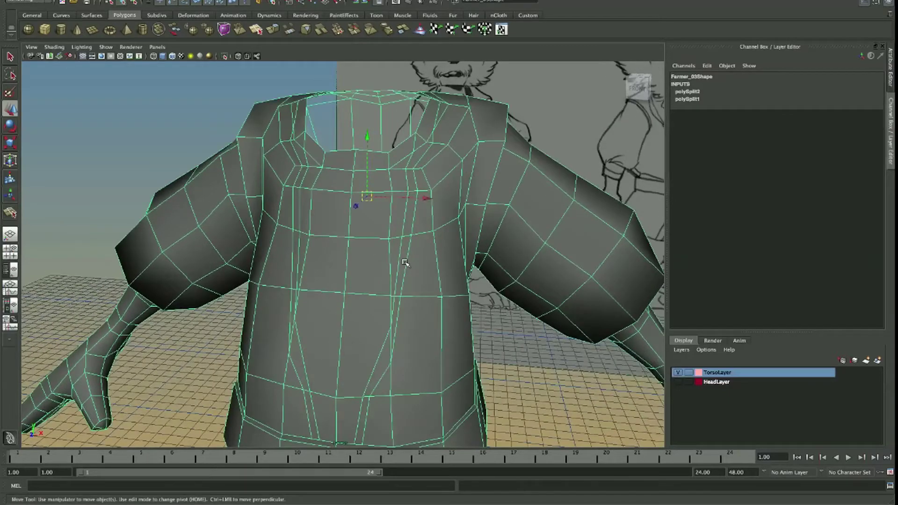
Select the new front edge loop and pull it apart to open the jacket front.
left_click_drag(405, 263, 407, 234)
double_click(414, 215)
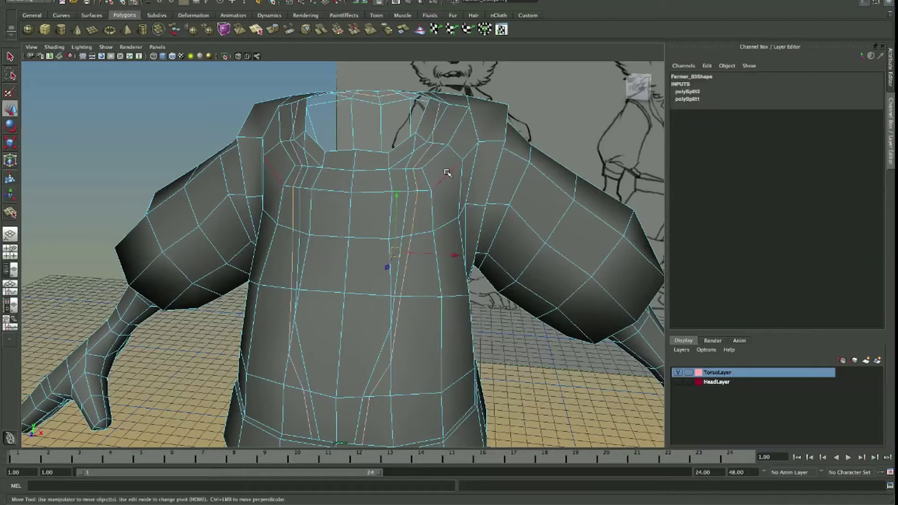
left_click_drag(447, 173, 427, 119)
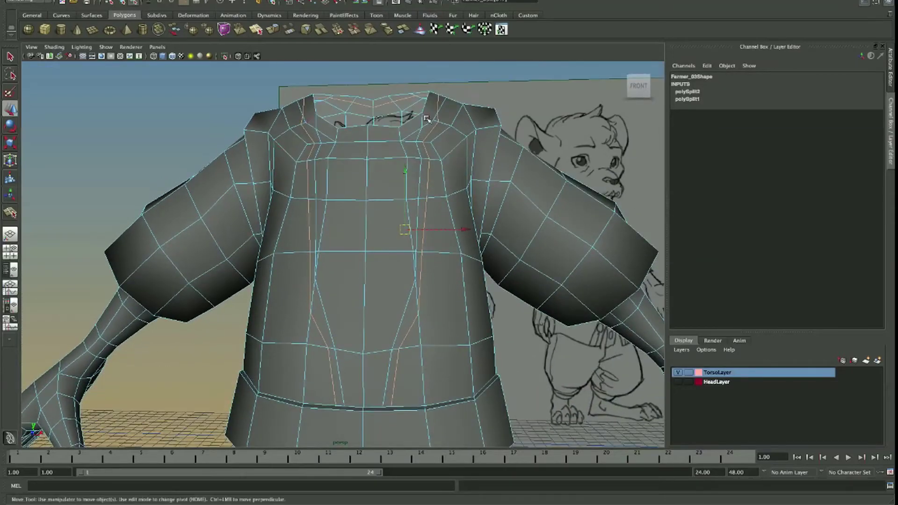
left_click_drag(420, 123, 394, 192)
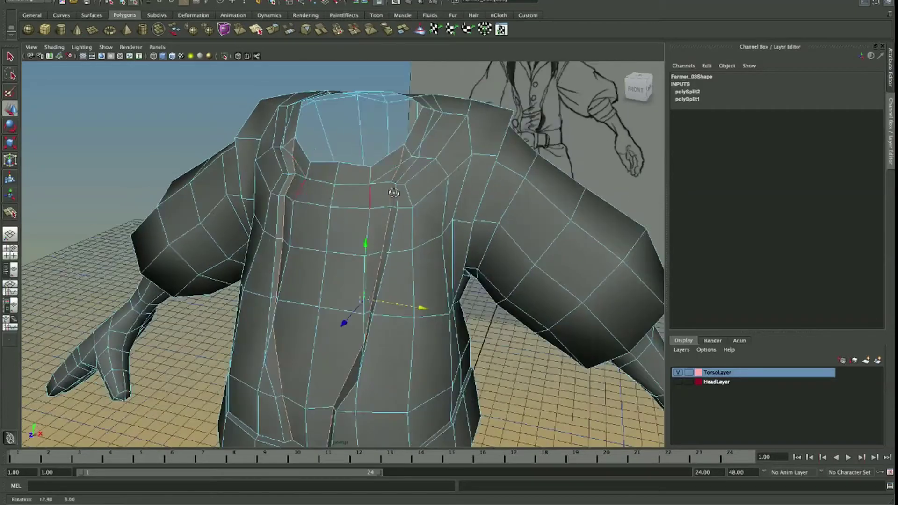
left_click(427, 156)
left_click_drag(427, 156, 441, 178)
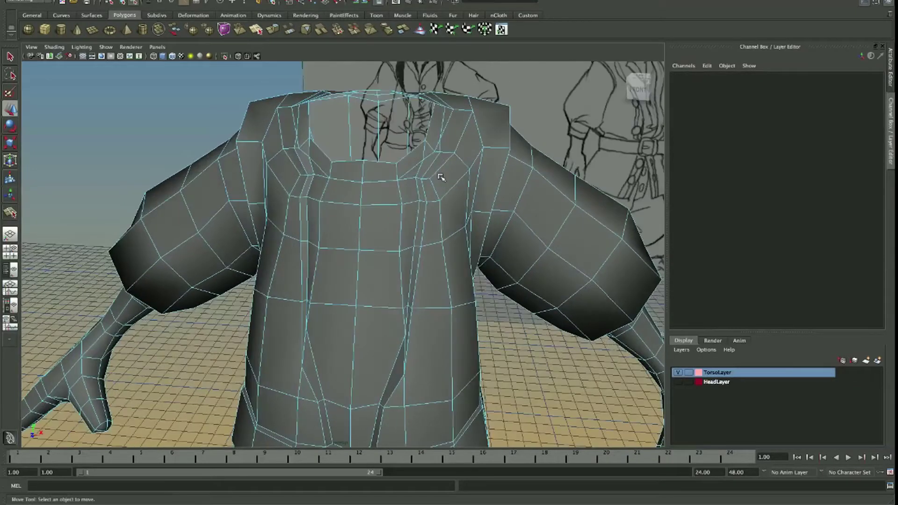
Tweak three collar edges and check the neck opening from the front.
left_click(428, 148)
left_click(427, 154)
left_click(429, 159)
left_click_drag(429, 160, 437, 192)
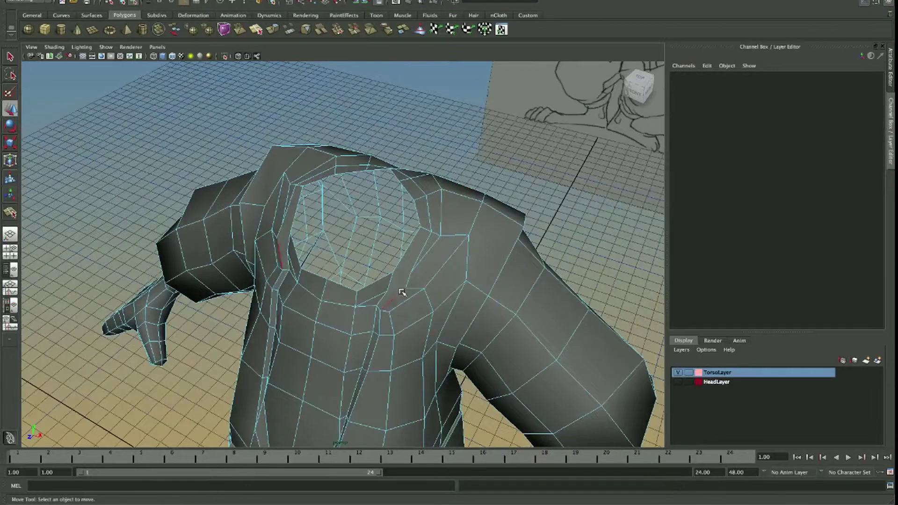
left_click_drag(402, 293, 433, 279)
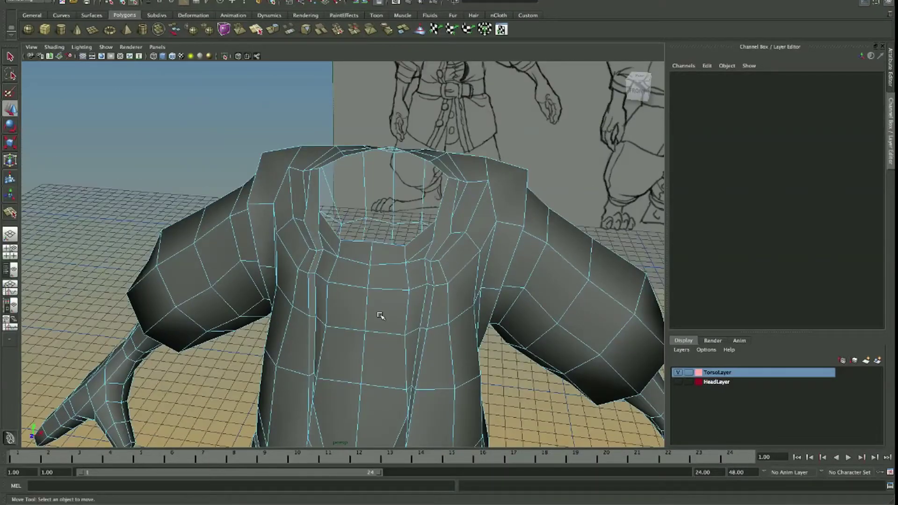
left_click_drag(377, 313, 446, 149)
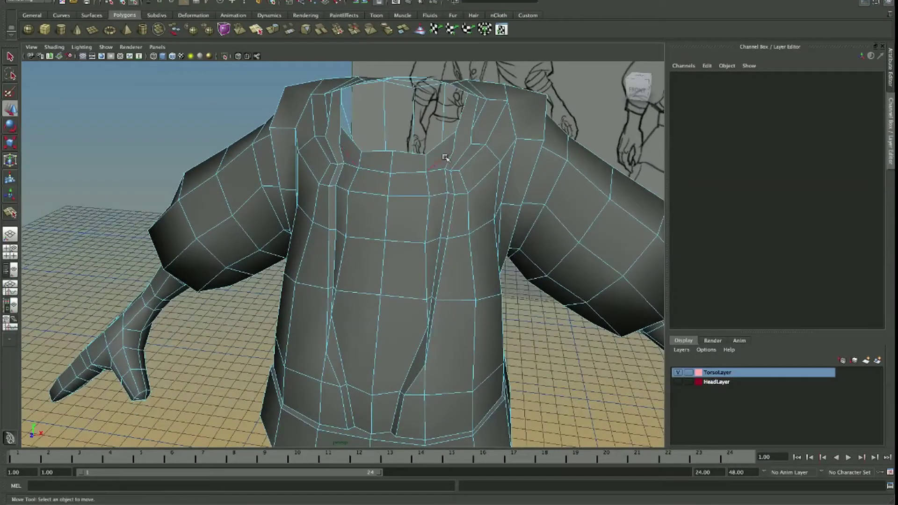
Reposition a collar vertex and check the neck opening from several angles.
left_click(453, 142)
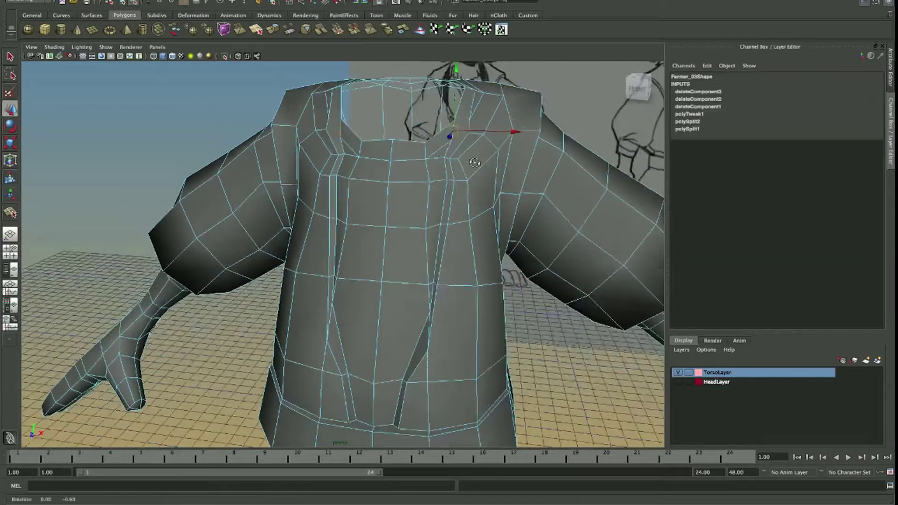
left_click_drag(453, 141, 481, 150)
left_click_drag(481, 150, 487, 154)
left_click_drag(451, 158, 575, 300)
left_click_drag(576, 301, 585, 303)
left_click_drag(585, 303, 485, 281)
left_click(481, 279)
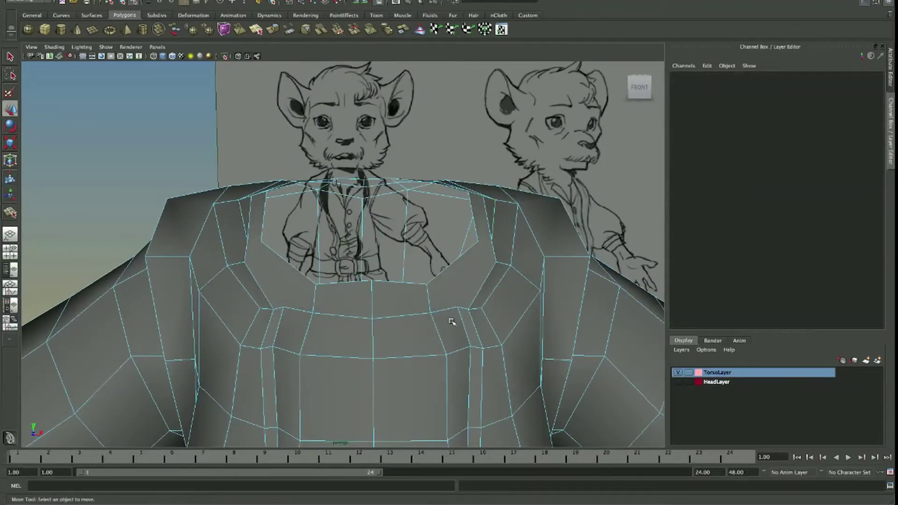
Delete the surplus vertical edges on the upper chest.
left_click(462, 322)
left_click_drag(518, 341, 394, 258)
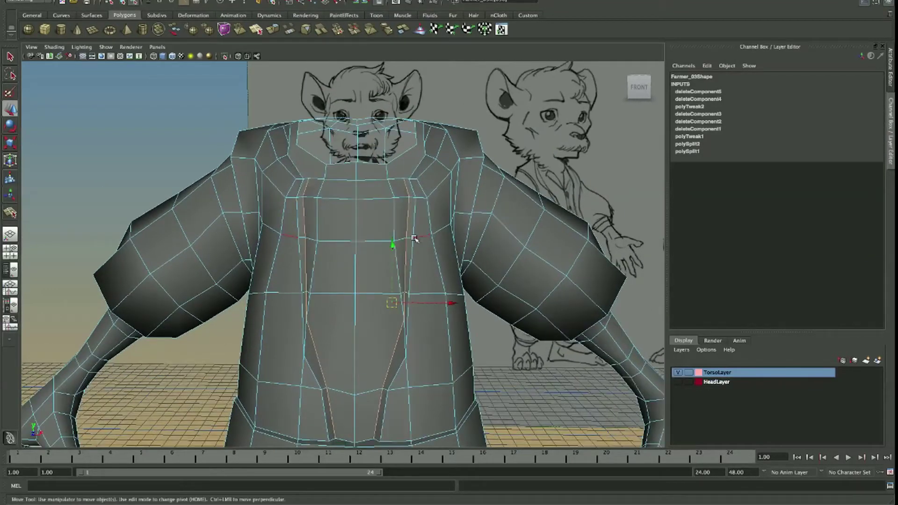
left_click(402, 297)
left_click(398, 300)
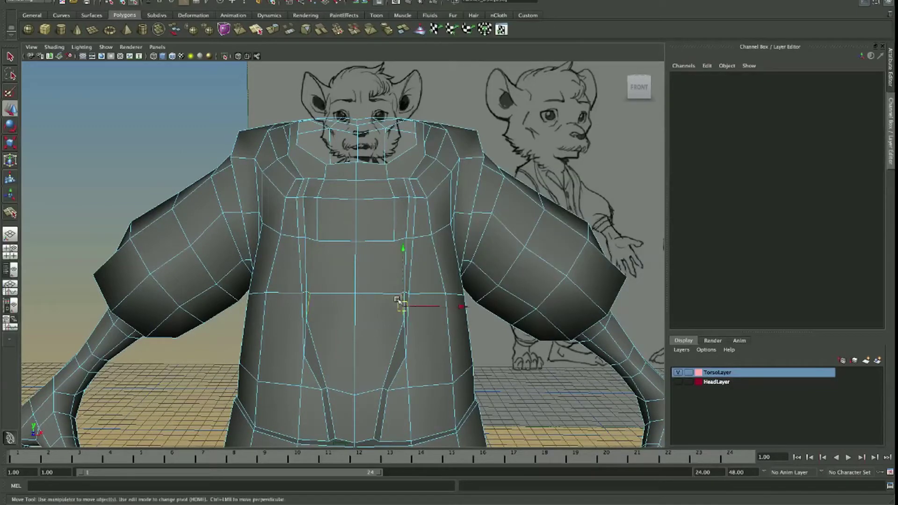
left_click(394, 234)
left_click_drag(395, 237, 389, 244)
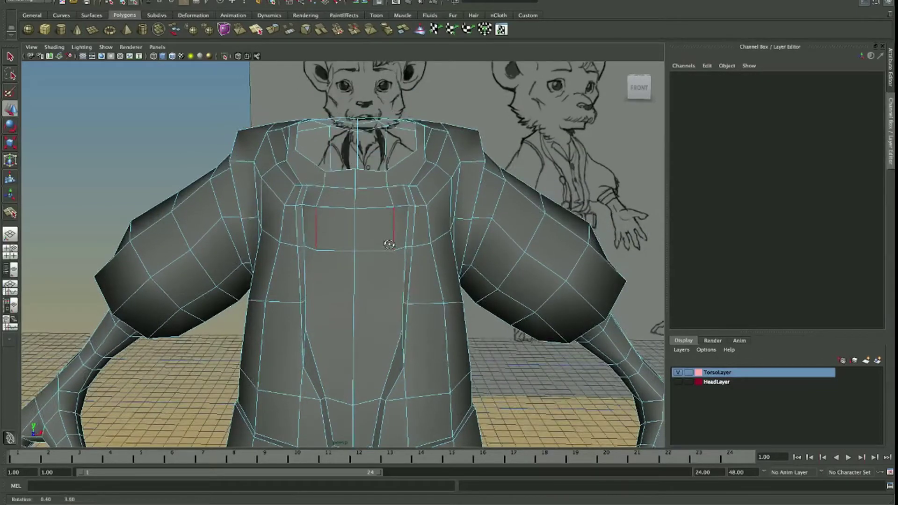
scroll("up", 3)
left_click(385, 248)
key("w")
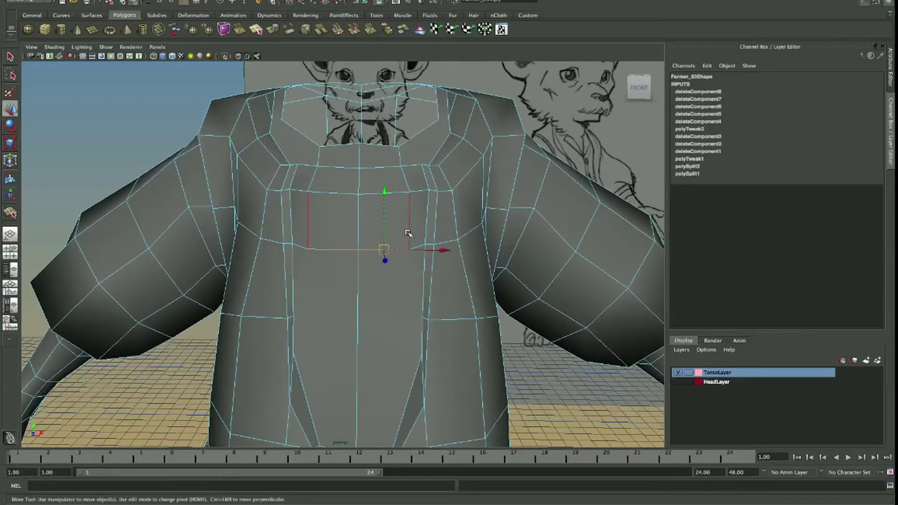
key("Delete")
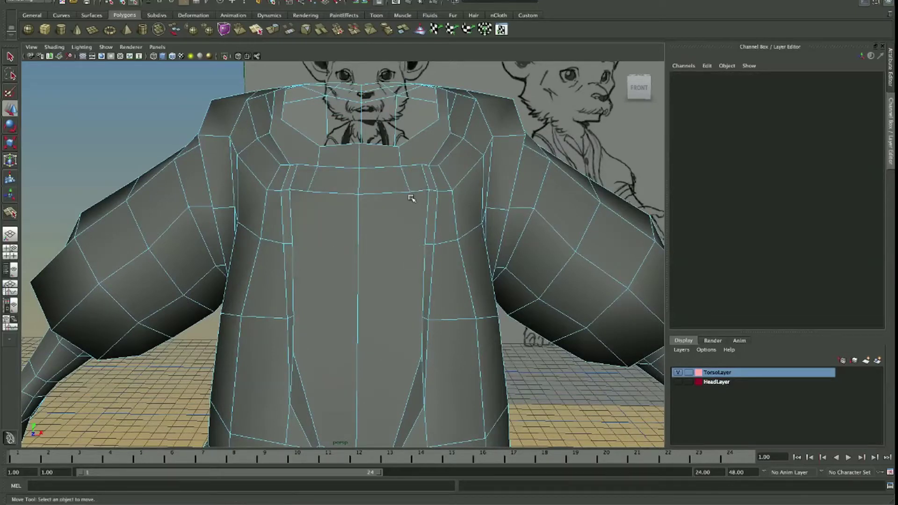
Delete the horizontal torso edge and the two horizontal neck edges.
left_click(415, 192)
key("Delete")
left_click(409, 164)
key("Delete")
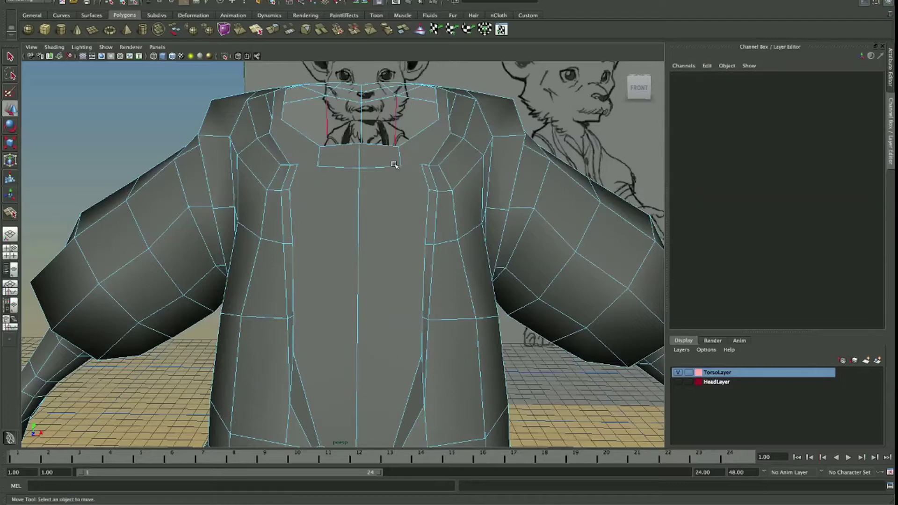
left_click(392, 166)
key("Delete")
Orbit down to inspect the belt area, then move back in toward the chest.
left_click_drag(437, 132, 402, 281)
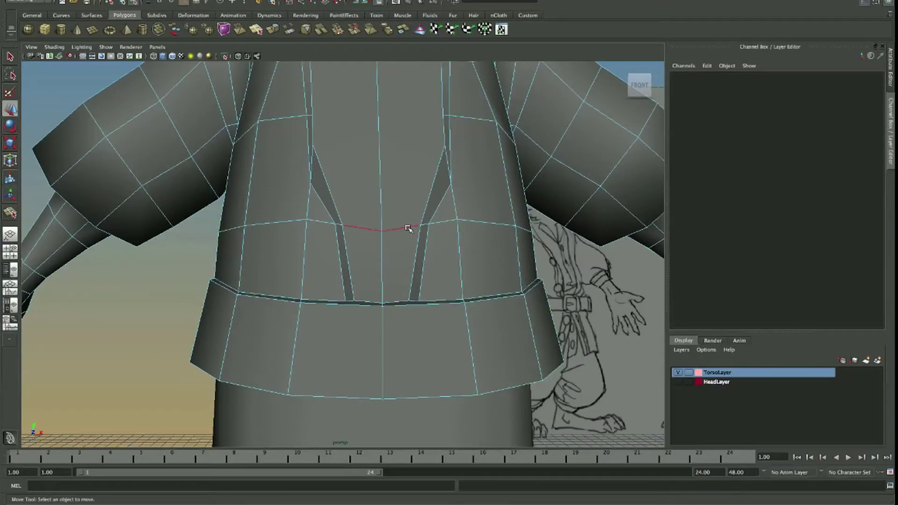
left_click(408, 228)
left_click(410, 269)
left_click_drag(410, 301, 380, 329)
left_click_drag(402, 323, 421, 281)
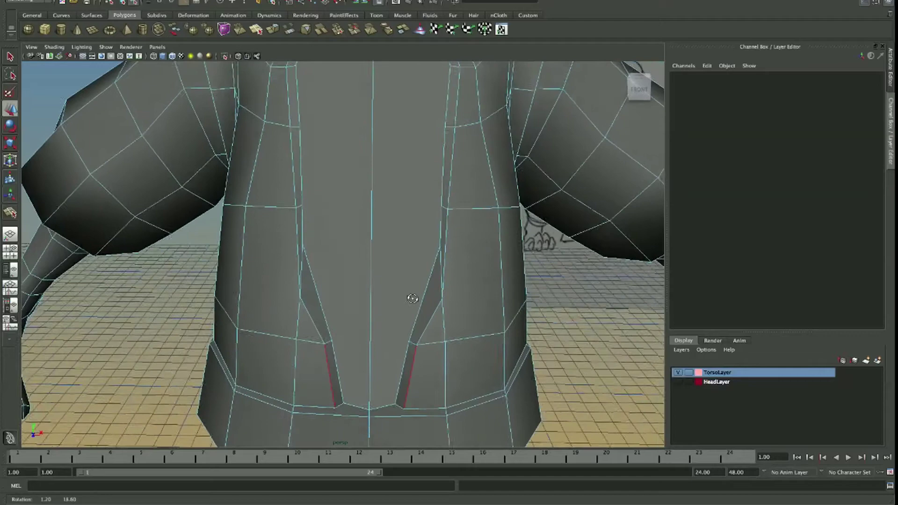
left_click_drag(449, 220, 467, 201)
Cut a new edge beside the neck opening with the Split Polygon Tool.
left_click_drag(454, 201, 449, 216)
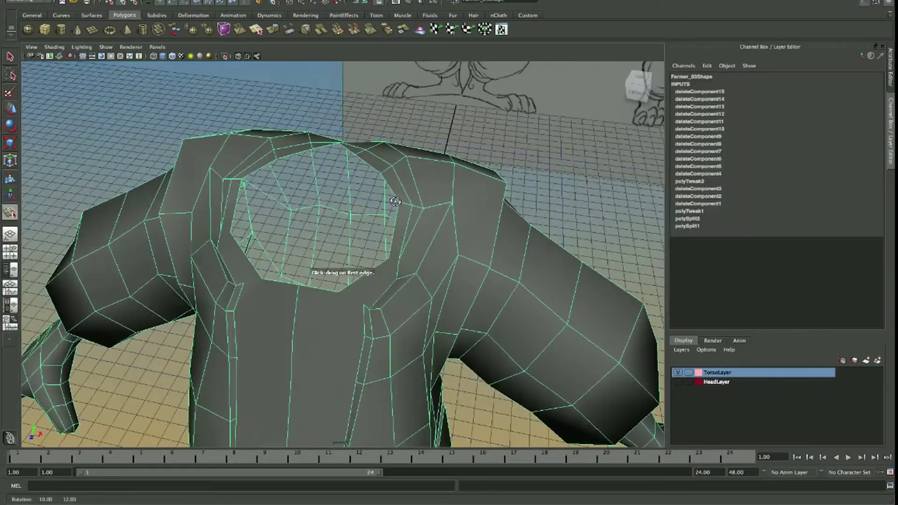
left_click_drag(449, 216, 461, 207)
left_click_drag(461, 207, 415, 272)
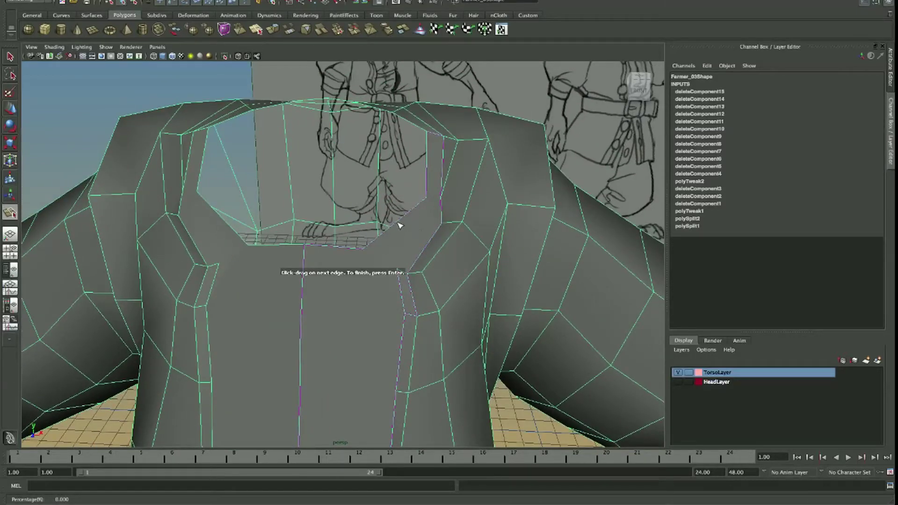
left_click_drag(441, 227, 418, 327)
key("w")
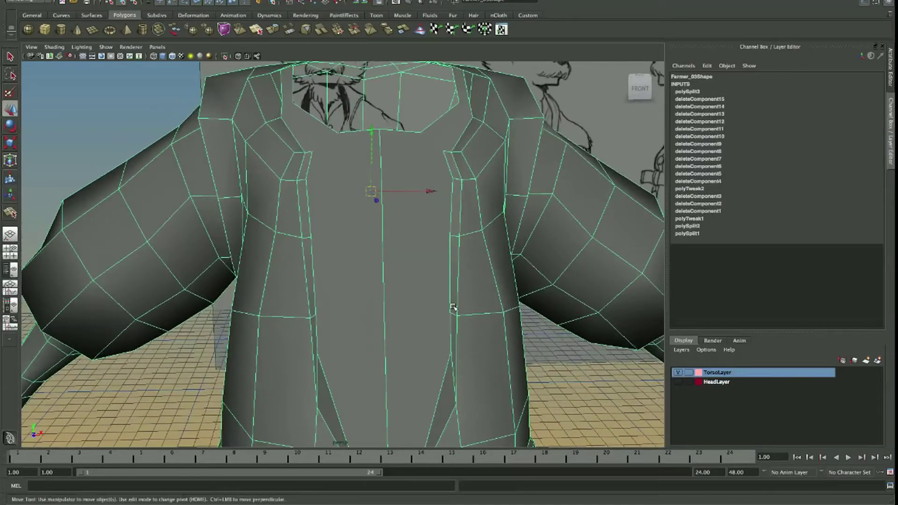
Split a new edge across the chest face of the torso's right half.
left_click(467, 128)
left_click_drag(453, 171, 453, 204)
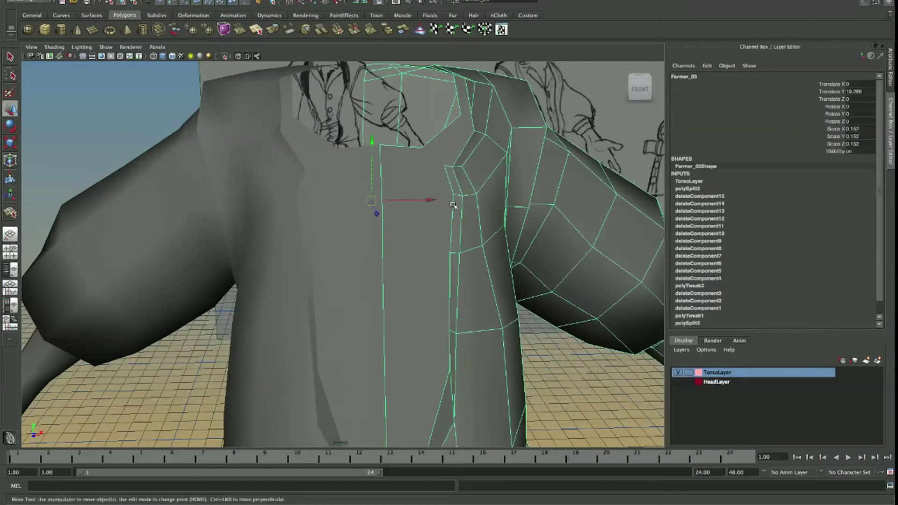
right_click(460, 174)
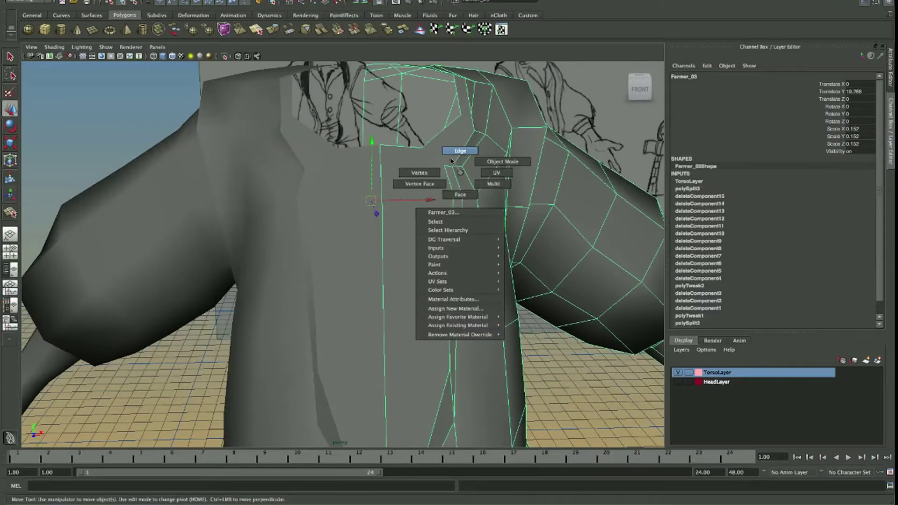
left_click(450, 158)
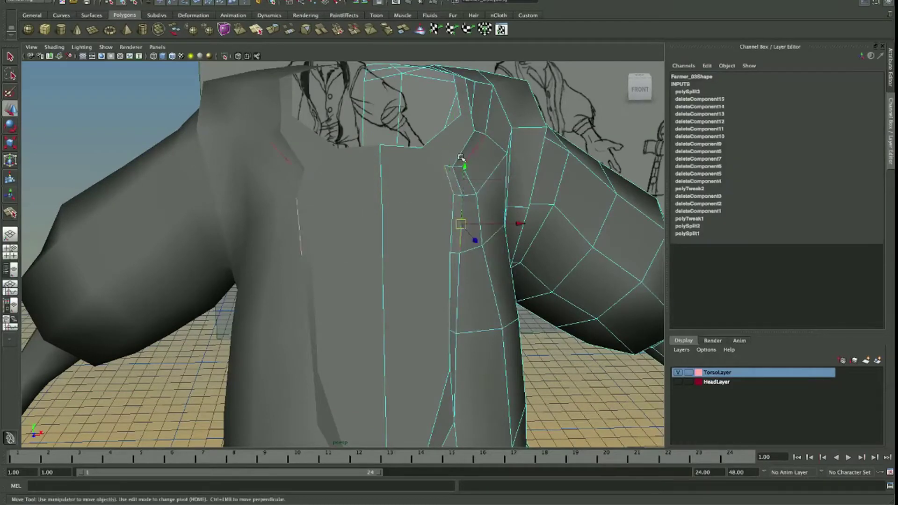
scroll("down", 3)
left_click_drag(451, 174, 437, 237)
left_click_drag(411, 274, 352, 229)
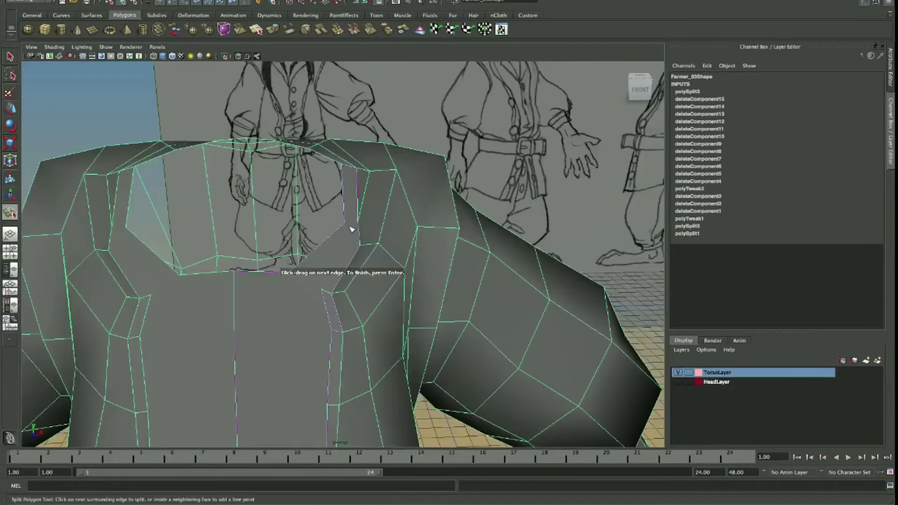
key("Return")
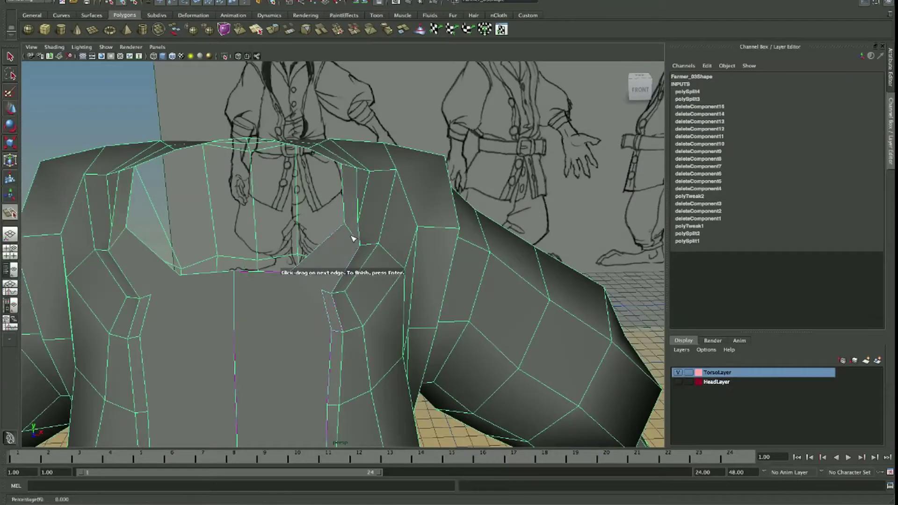
Move the shoulder lapel vertices, checking them from front and side views.
key("w")
left_click_drag(360, 234, 391, 196)
right_click(391, 197)
left_click(371, 196)
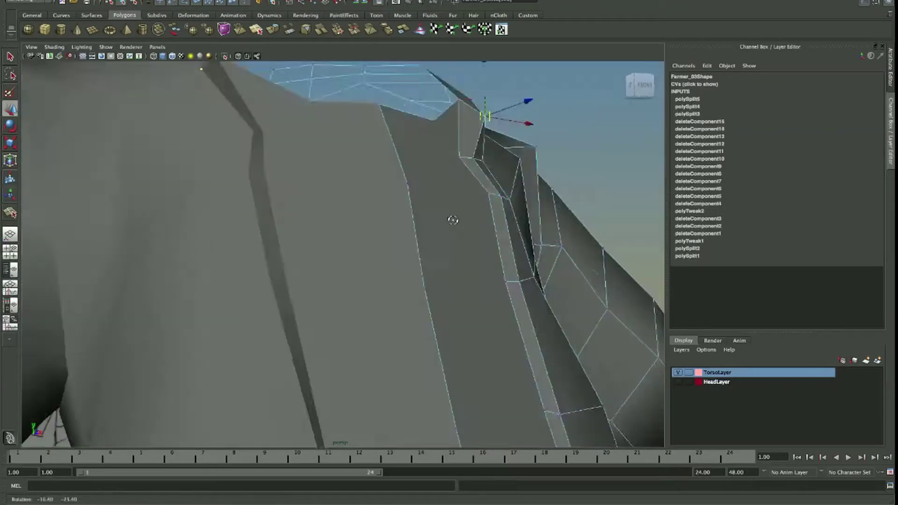
left_click_drag(451, 217, 430, 338)
left_click_drag(355, 380, 377, 363)
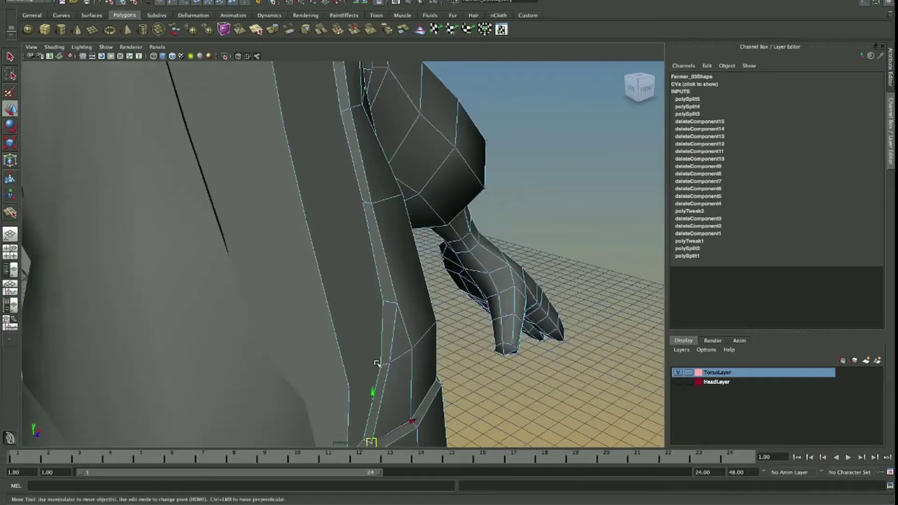
left_click_drag(395, 305, 427, 270)
right_click(411, 310)
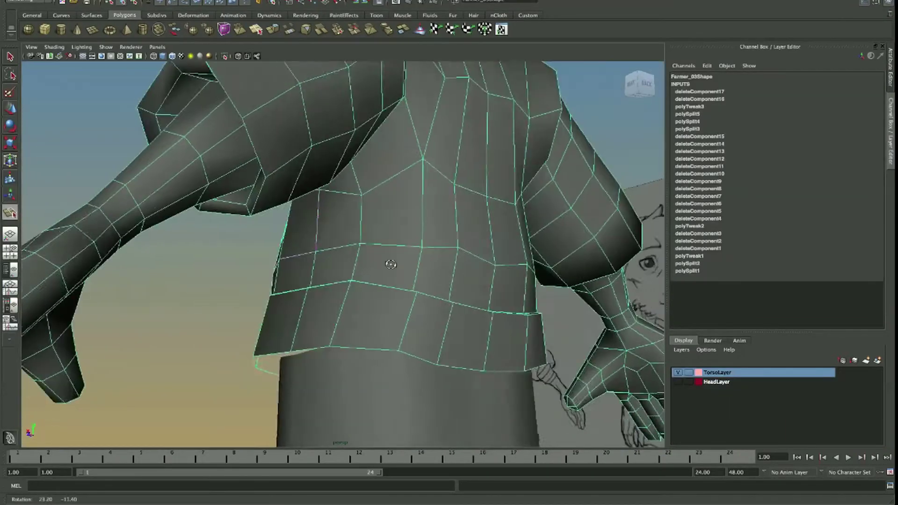
Commit a series of split cuts across the torso, belly and chest face.
key("Return")
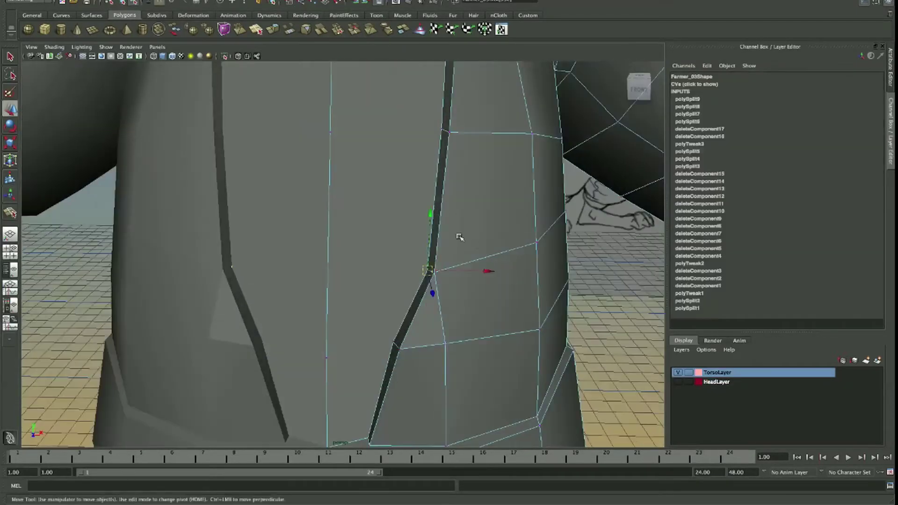
key("Return")
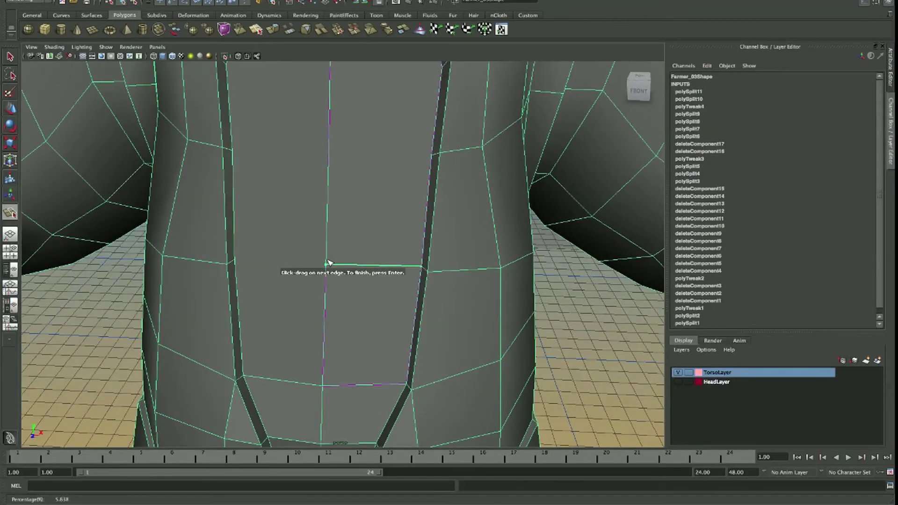
key("Return")
key("Return")
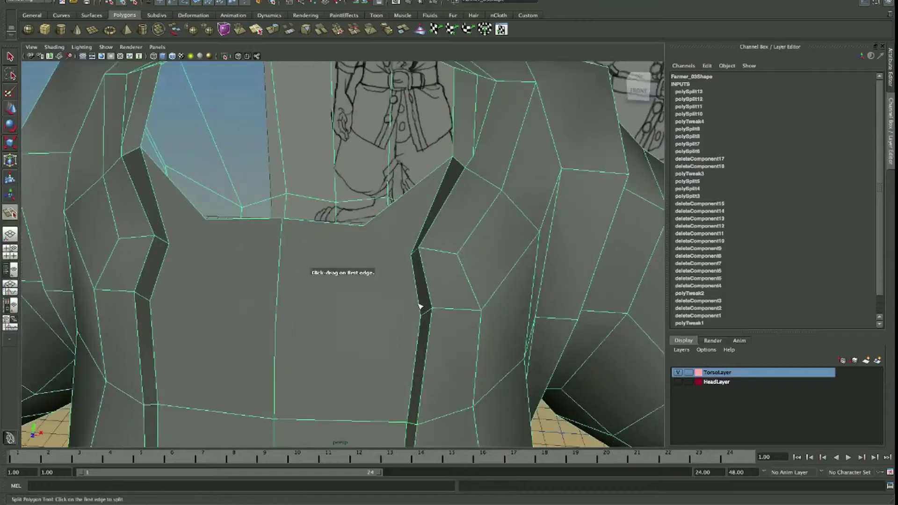
key("Return")
left_click(367, 257)
left_click(348, 351)
key("w")
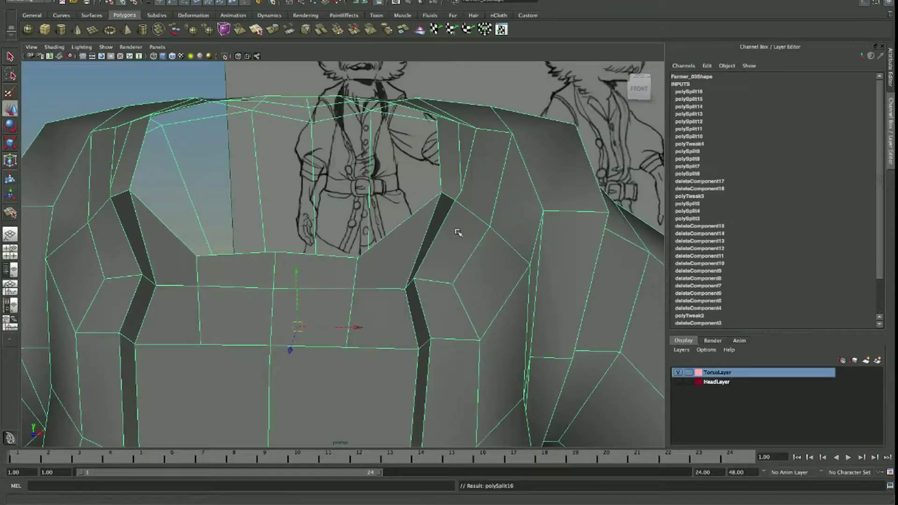
Add another split cut near the neck and shoulder, then check it.
left_click_drag(457, 235, 389, 243)
left_click_drag(395, 274, 397, 263)
left_click_drag(399, 257, 457, 259)
left_click(358, 295)
left_click_drag(425, 284, 562, 293)
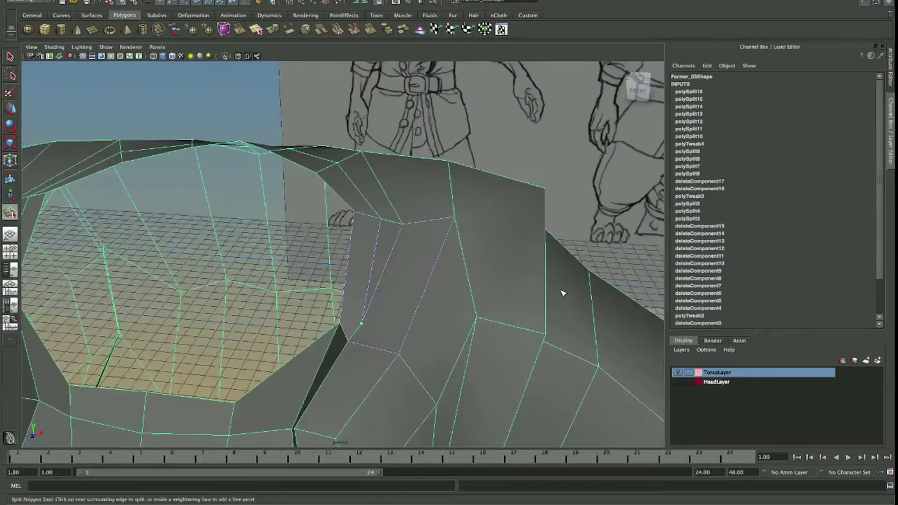
left_click_drag(384, 247, 429, 249)
key("w")
Cut a new edge from the chest panel down across the waist.
left_click_drag(387, 241, 444, 242)
left_click_drag(444, 242, 377, 235)
left_click(403, 164)
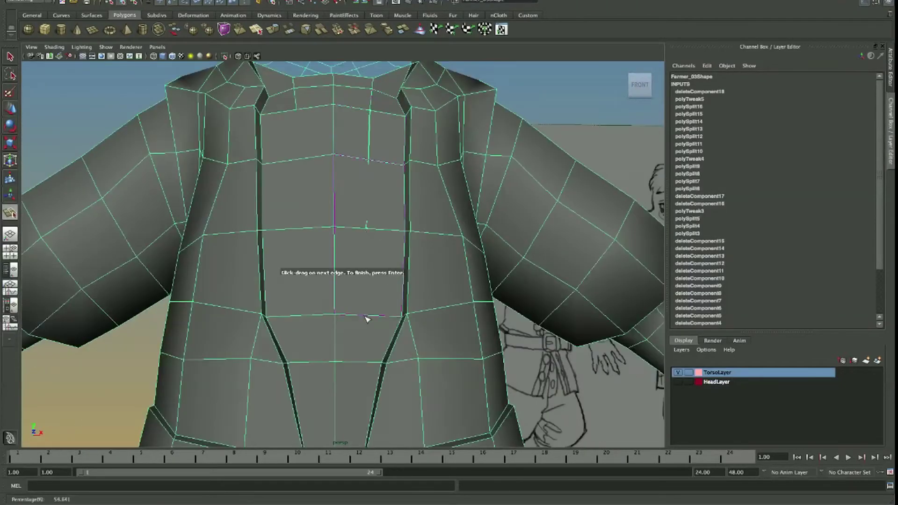
left_click_drag(360, 364, 431, 350)
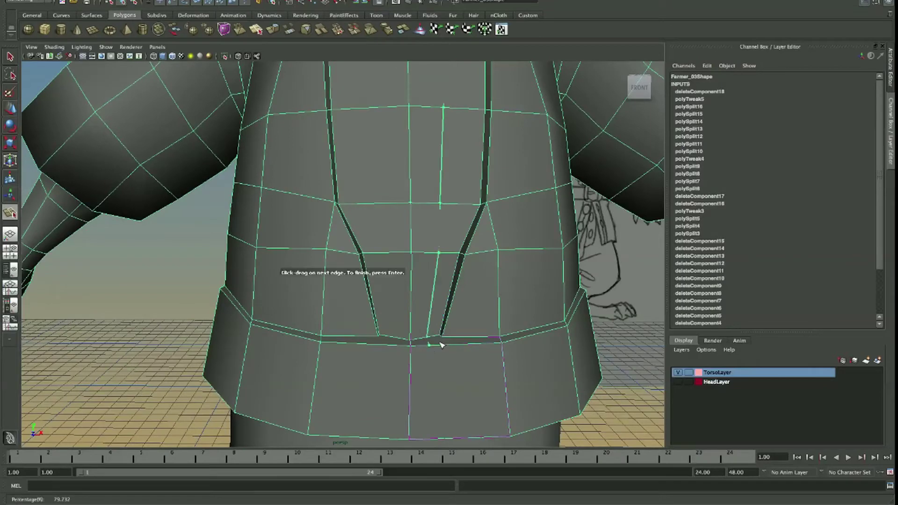
key("Return")
key("w")
left_click_drag(510, 262, 475, 234)
Select the whole torso object, then show its components again.
key("q")
key("F8")
left_click_drag(496, 171, 301, 216)
key("F8")
key("F8")
Select the torso's left half and a shoulder vertex for moving.
key("q")
left_click(318, 229)
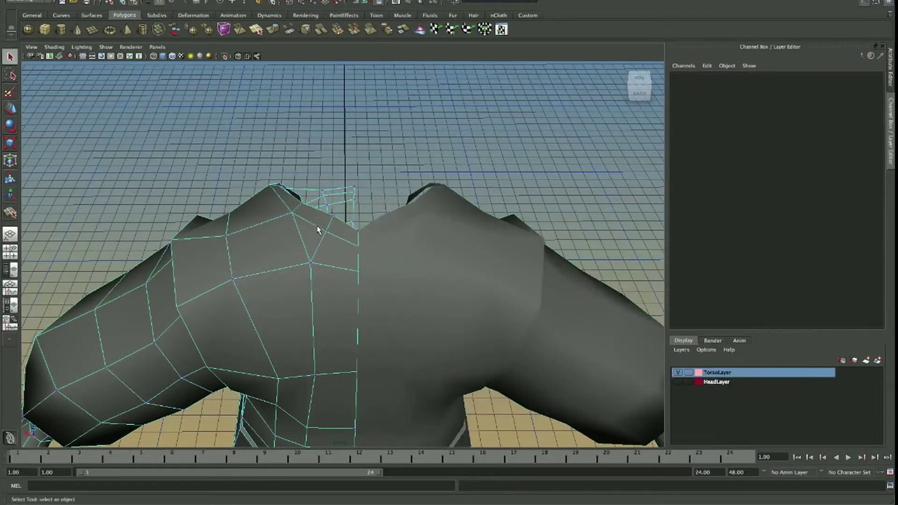
left_click_drag(335, 241, 400, 246)
left_click(329, 223)
key("w")
left_click_drag(391, 174, 375, 257)
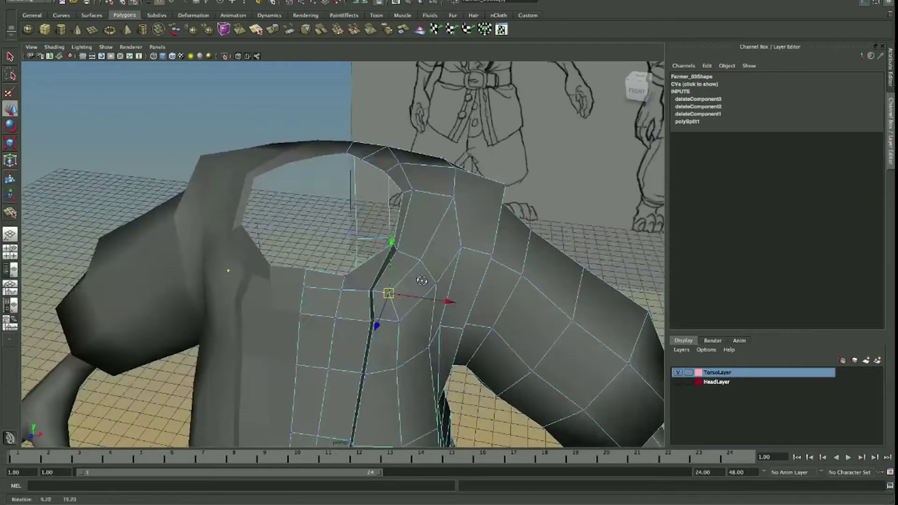
Delete stray chest vertices and slide a vertex onto the lapel column.
left_click(367, 256)
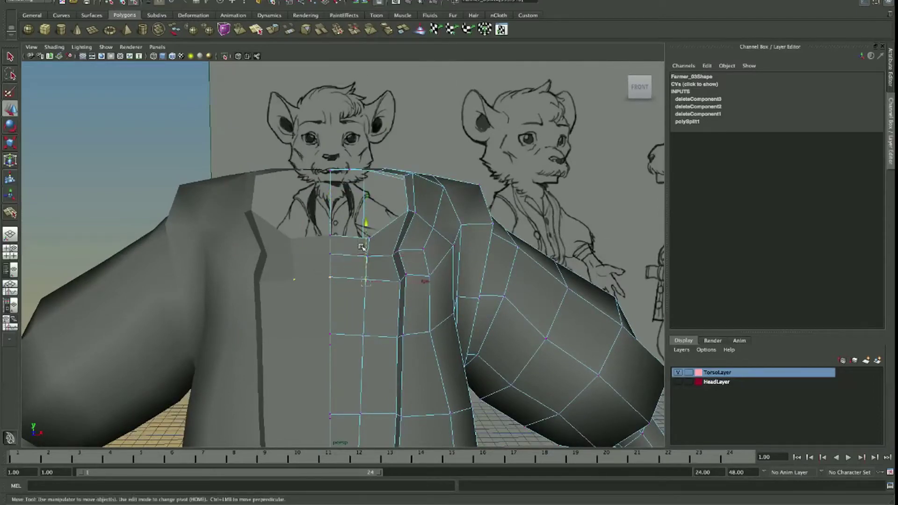
left_click_drag(401, 251, 395, 320)
key("Delete")
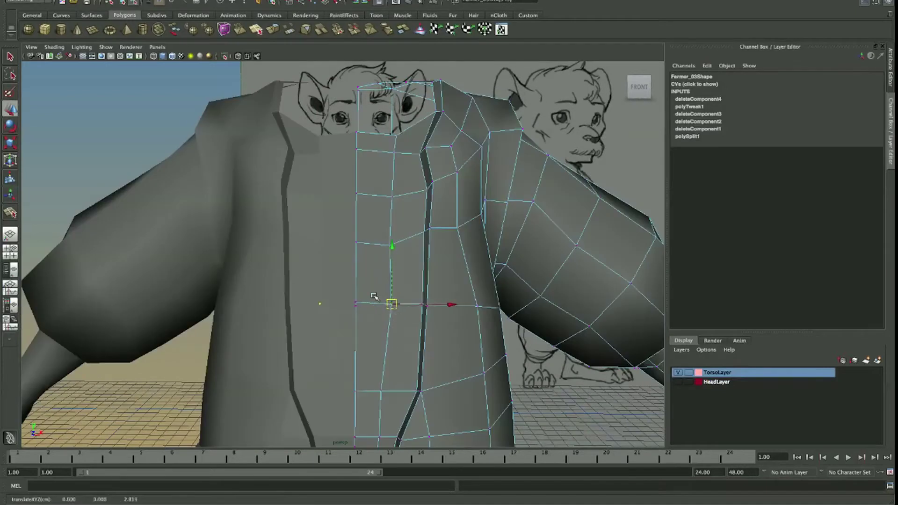
key("Delete")
scroll("up", 3)
left_click_drag(395, 331, 363, 296)
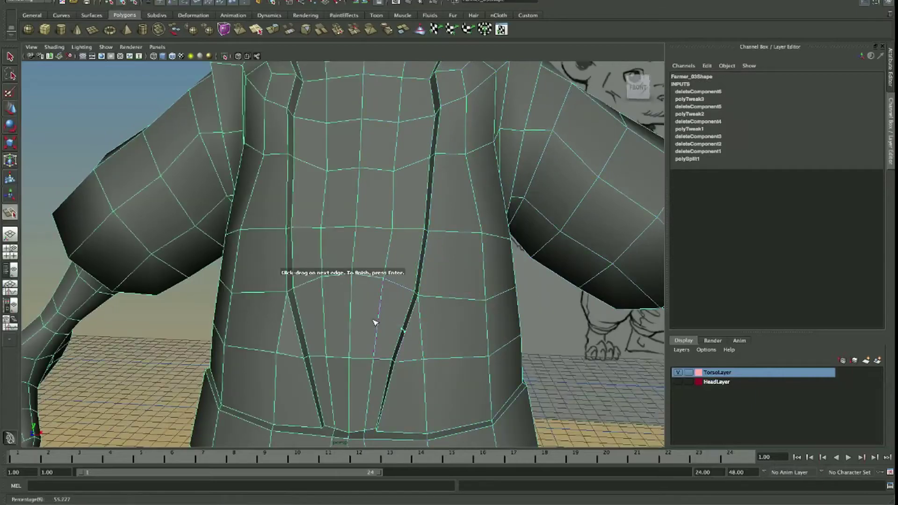
Finish the belly cut and move the lapel crease vertex into line.
key("Return")
left_click(412, 329)
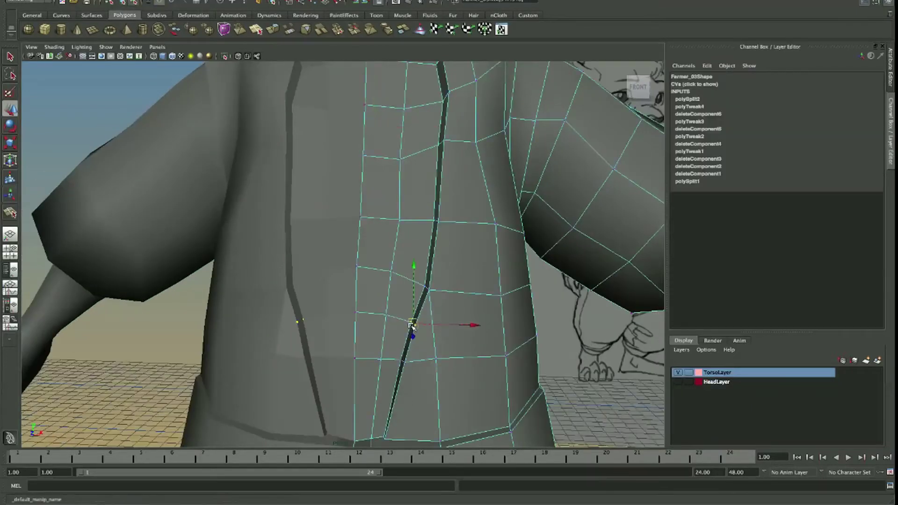
left_click(402, 361)
left_click_drag(402, 361, 410, 362)
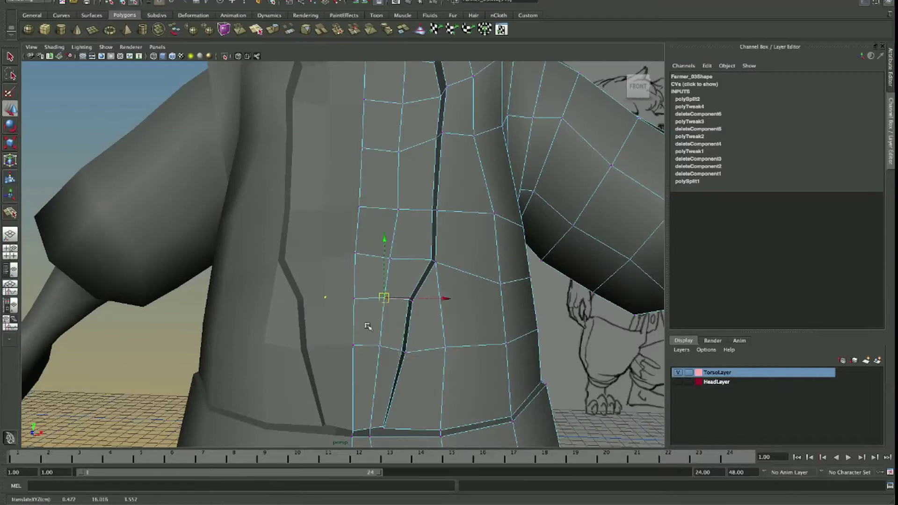
scroll("down", 3)
left_click_drag(327, 360, 370, 362)
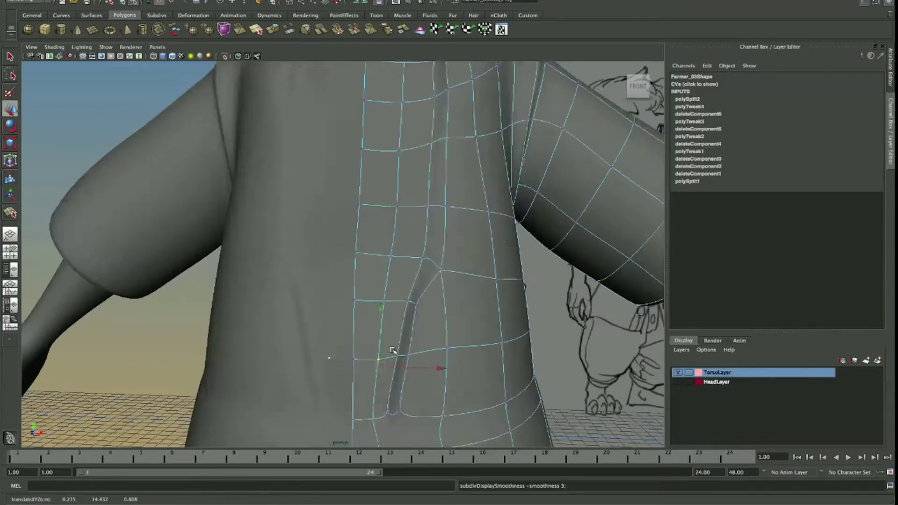
Preview the torso smoothed, then return to the low-poly display.
key("4")
key("5")
scroll("up", 3)
scroll("up", 3)
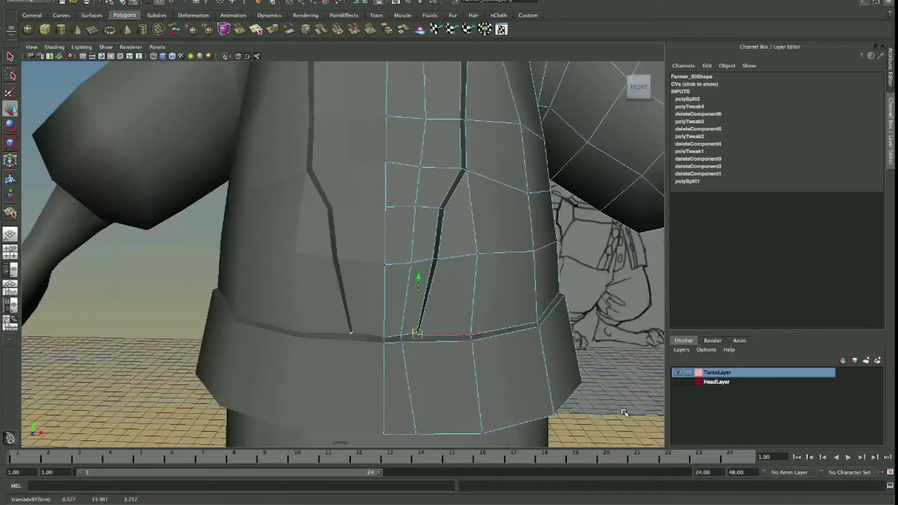
scroll("down", 3)
left_click_drag(421, 327, 511, 295)
scroll("up", 3)
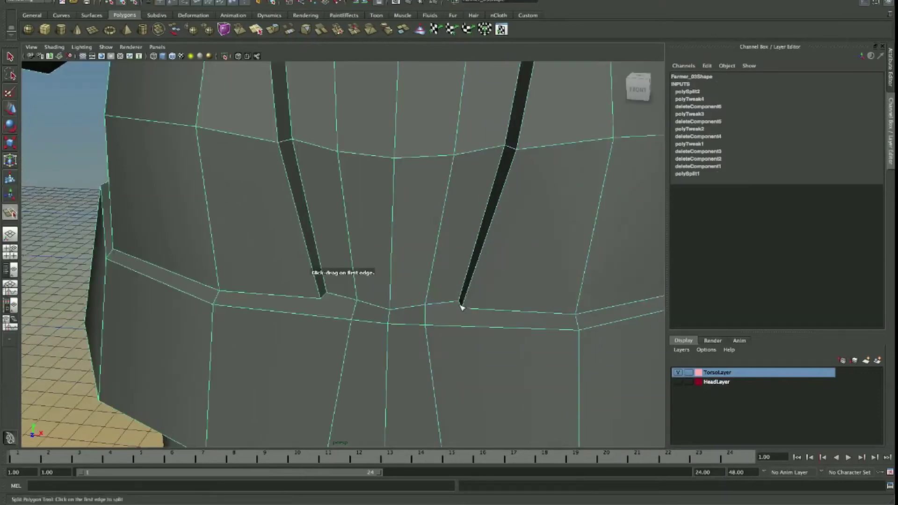
Add a cut at the waistband and move a waistband vertex into place.
key("Return")
scroll("down", 3)
scroll("up", 3)
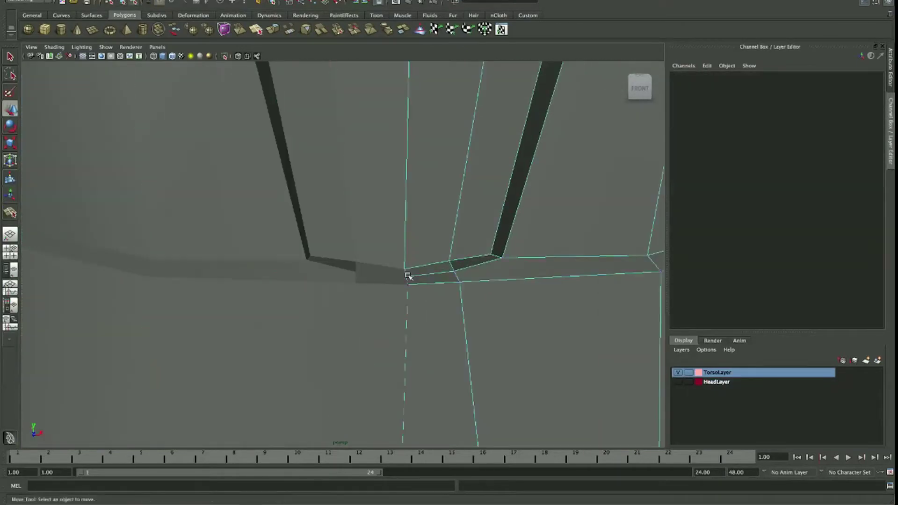
left_click(405, 274)
left_click_drag(428, 264, 557, 195)
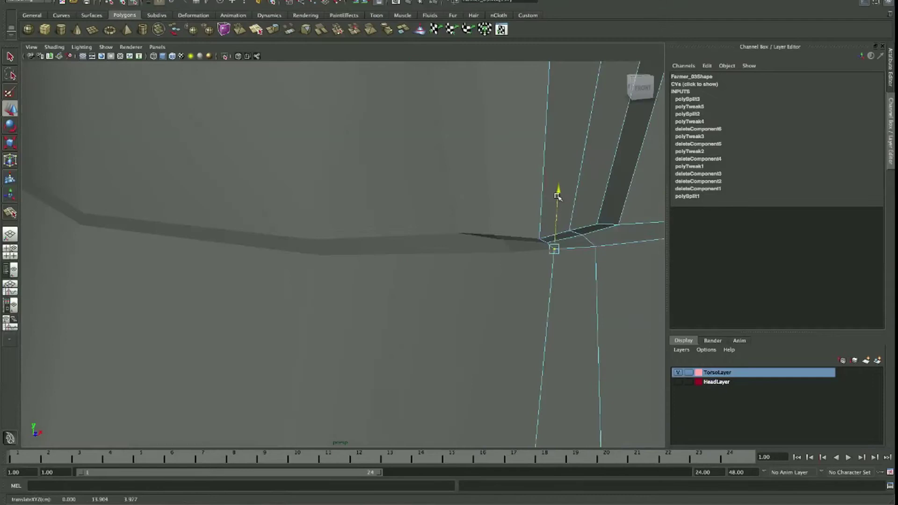
scroll("down", 3)
left_click_drag(550, 326, 560, 246)
scroll("up", 3)
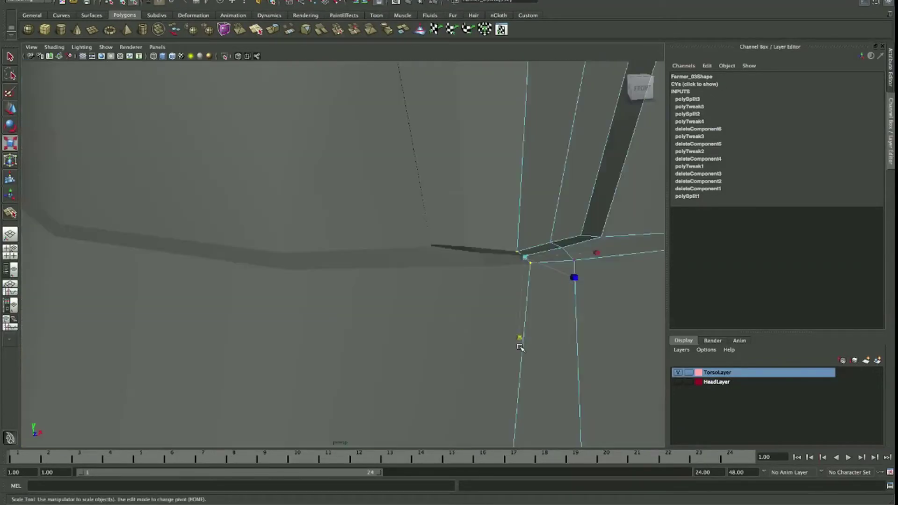
scroll("down", 3)
Reselect the Farmer_03 torso half after checking it from angled and side views.
left_click_drag(471, 266, 345, 240)
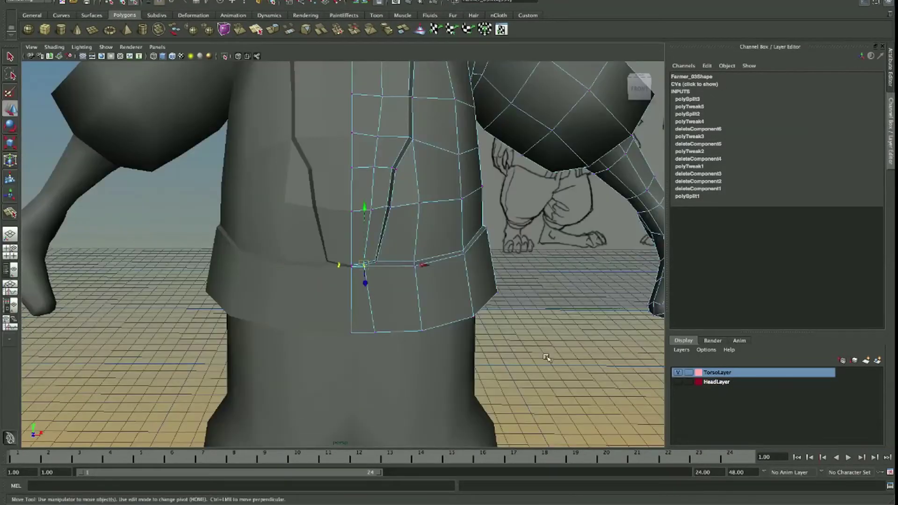
scroll("up", 3)
left_click_drag(478, 246, 416, 234)
left_click_drag(387, 220, 421, 243)
left_click(506, 405)
left_click(459, 383)
left_click_drag(459, 384, 354, 328)
left_click(381, 337)
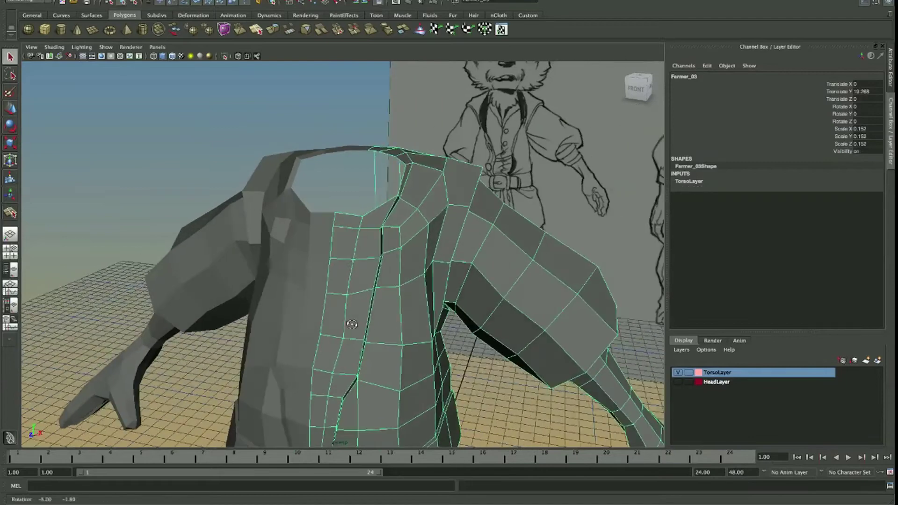
Select a neck-edge vertex on the torso and pull it down slightly.
left_click(336, 232)
left_click(286, 237)
left_click_drag(337, 232, 407, 254)
left_click(402, 255)
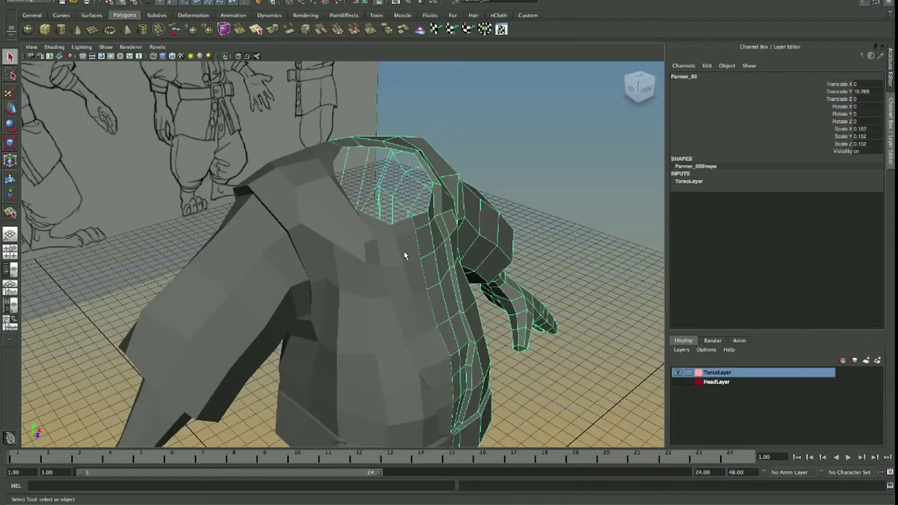
left_click_drag(407, 254, 555, 256)
left_click_drag(556, 257, 472, 303)
left_click(371, 257)
key("w")
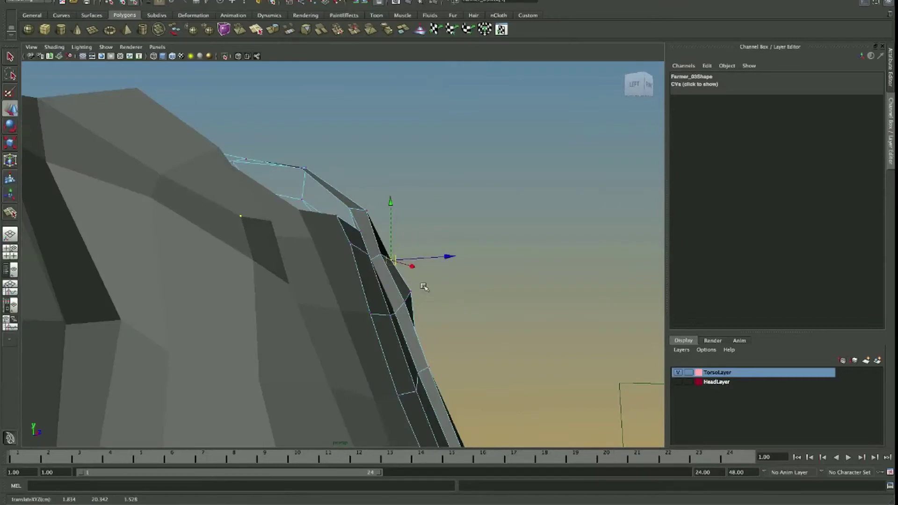
left_click_drag(506, 317, 497, 321)
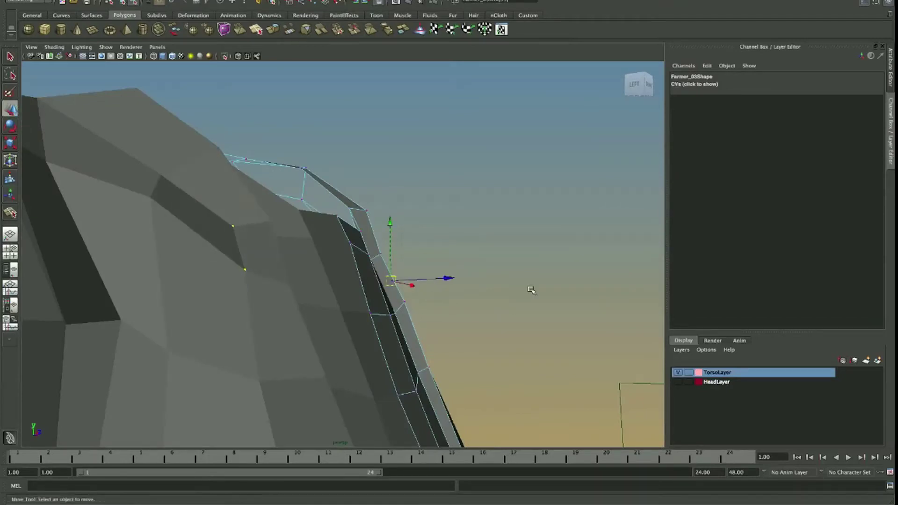
Select a collar vertex and compare smoothed and low-poly previews with keys 3 and 1.
left_click(531, 290)
left_click_drag(531, 290, 293, 268)
left_click(315, 275)
left_click_drag(391, 246, 323, 248)
key("3")
key("1")
key("3")
key("1")
Select the jacket mesh and zoom in on its lower front.
scroll("down", 3)
left_click(284, 240)
left_click(326, 250)
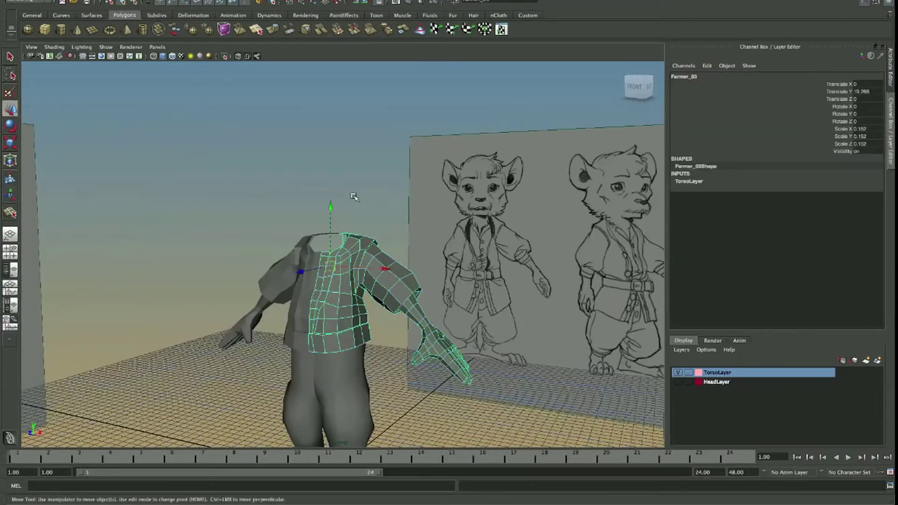
scroll("up", 3)
left_click_drag(448, 232, 398, 244)
scroll("up", 3)
left_click(391, 261)
left_click(326, 243)
scroll("up", 3)
left_click_drag(327, 243, 447, 332)
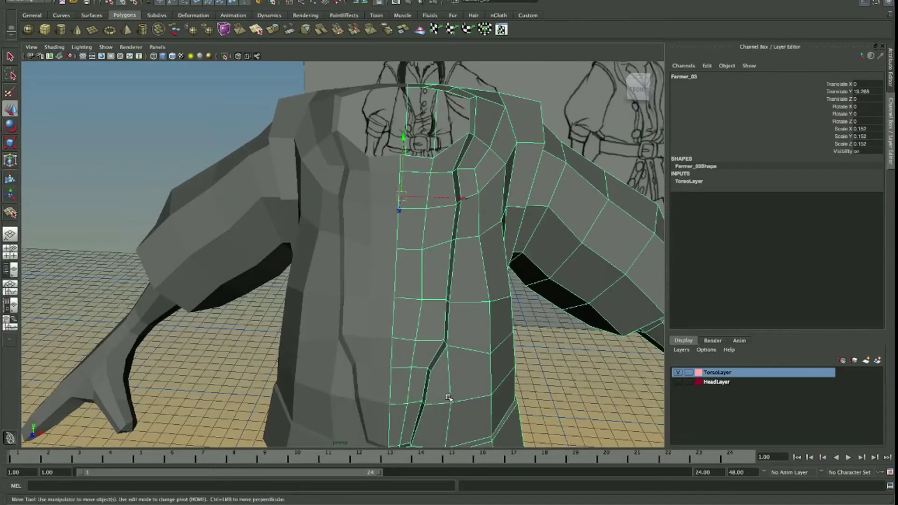
left_click_drag(448, 397, 449, 339)
scroll("down", 3)
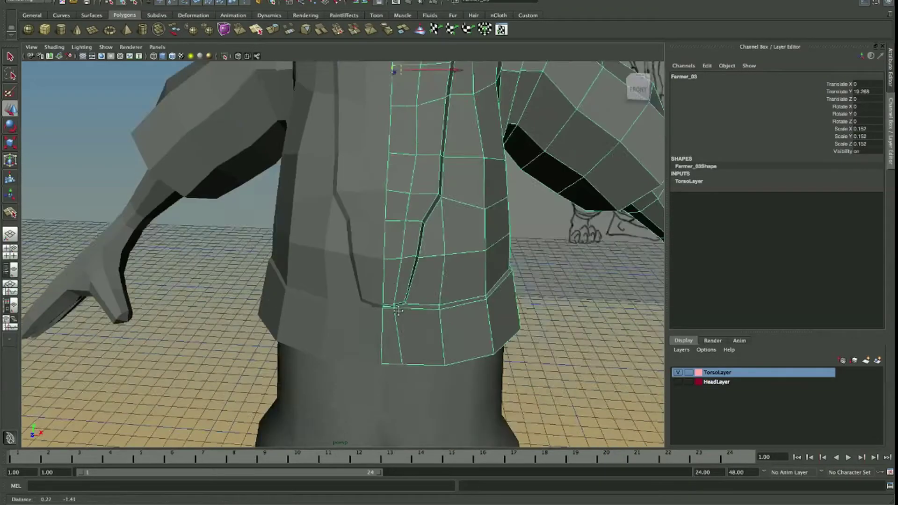
scroll("up", 3)
Slide the vertex at the bottom of the front crease along the hem edge.
left_click(426, 336)
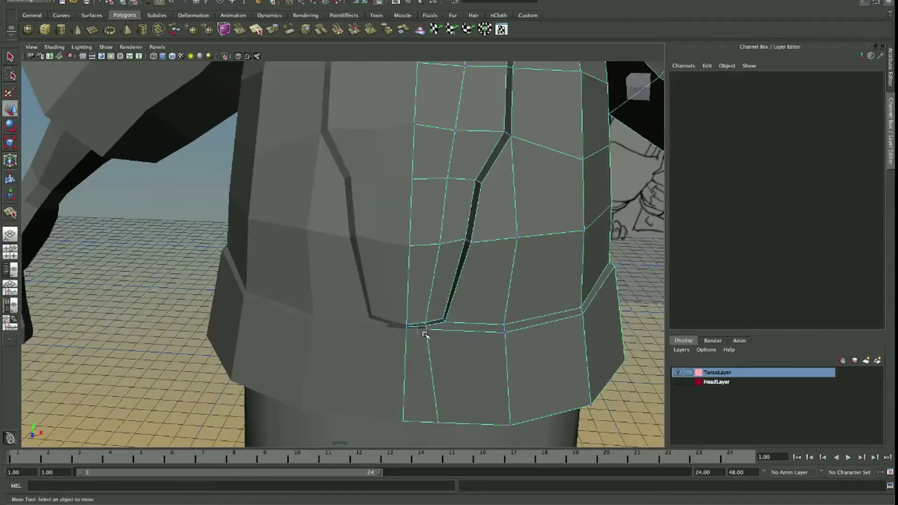
left_click(425, 334)
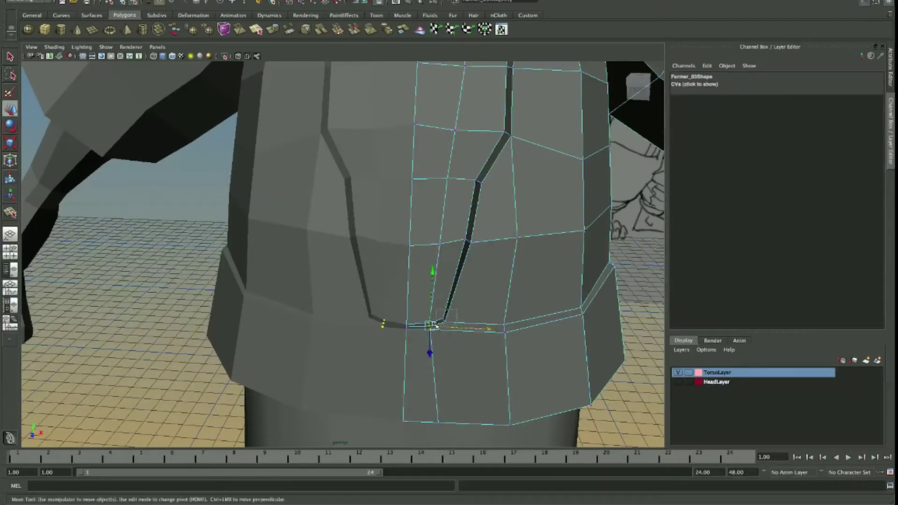
left_click_drag(475, 322, 487, 321)
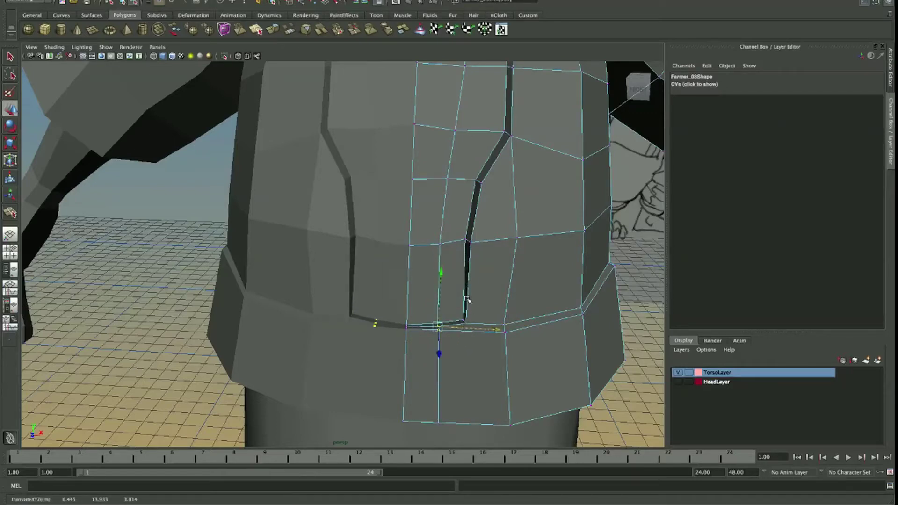
Cut a new edge (polySplit1) across the lower jacket through the waistband.
left_click_drag(466, 299, 515, 286)
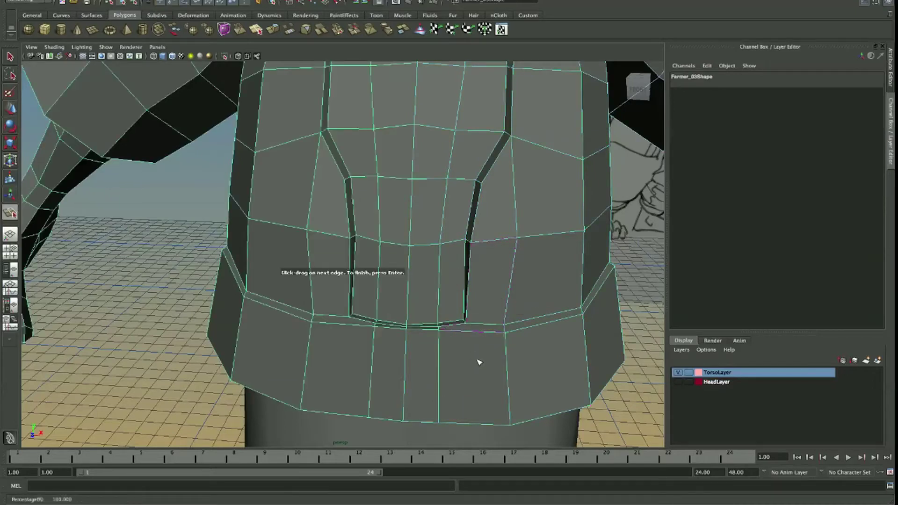
left_click_drag(482, 380, 482, 363)
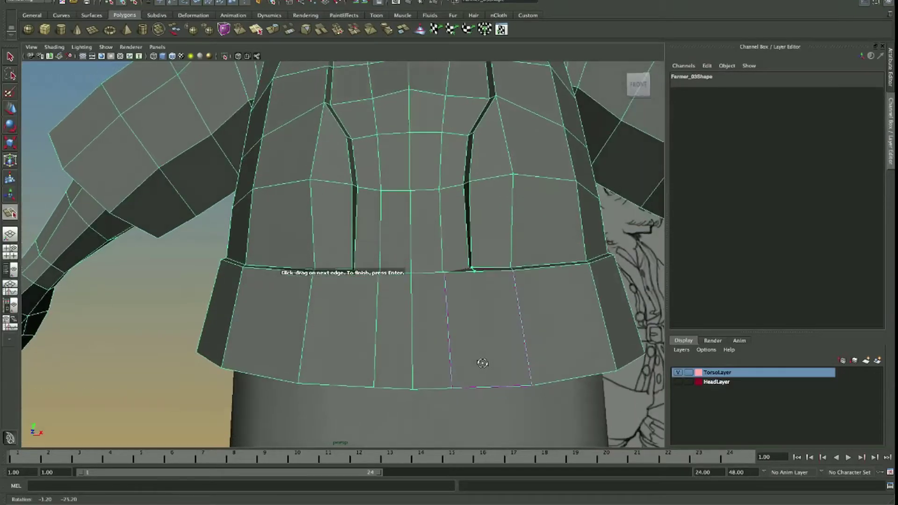
key("Return")
left_click_drag(469, 315, 457, 259)
left_click_drag(457, 259, 454, 248)
left_click_drag(454, 247, 409, 259)
Select shoulder-ridge vertices on Farmer_03 and nudge one upward into place.
left_click_drag(417, 258, 316, 247)
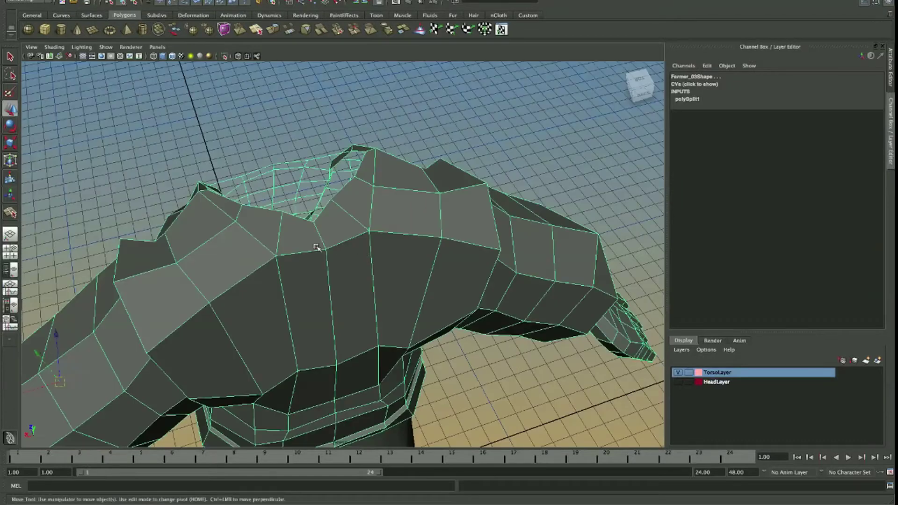
left_click(277, 256)
left_click(278, 255)
left_click_drag(281, 256, 354, 277)
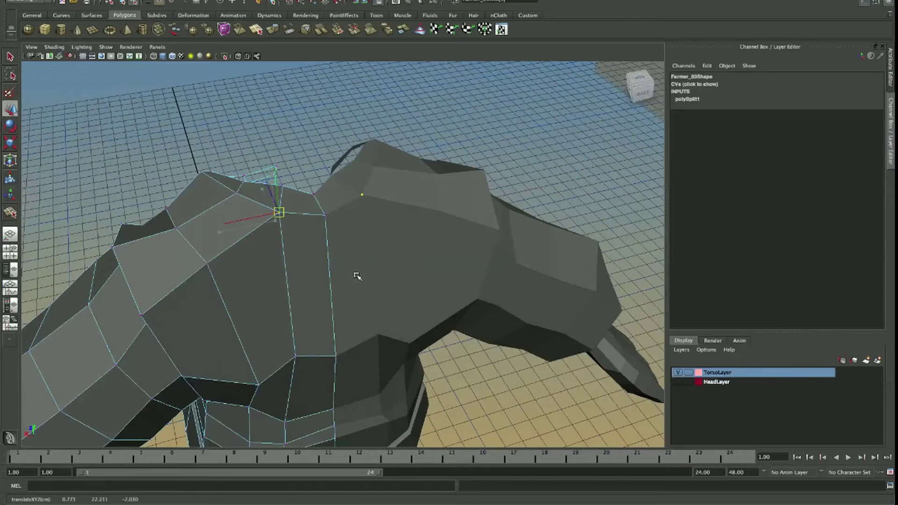
left_click(324, 214)
left_click_drag(328, 218, 326, 154)
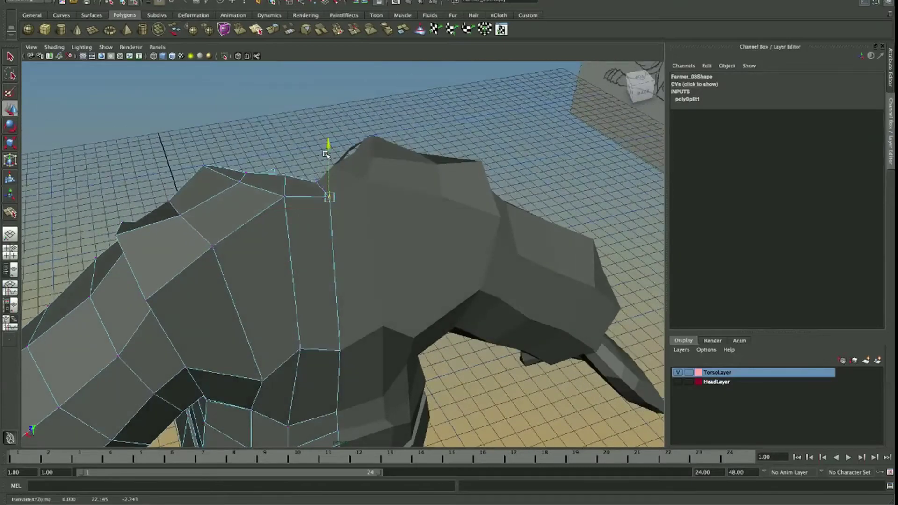
Review the shoulder reshape, toggling between vertex and object mode with F9/F8.
left_click_drag(301, 273, 307, 234)
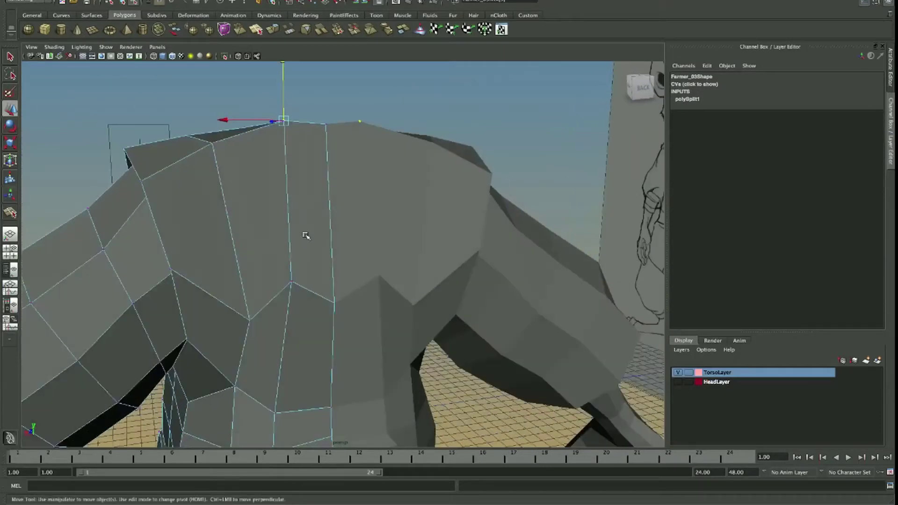
left_click_drag(257, 221, 293, 200)
right_click(294, 200)
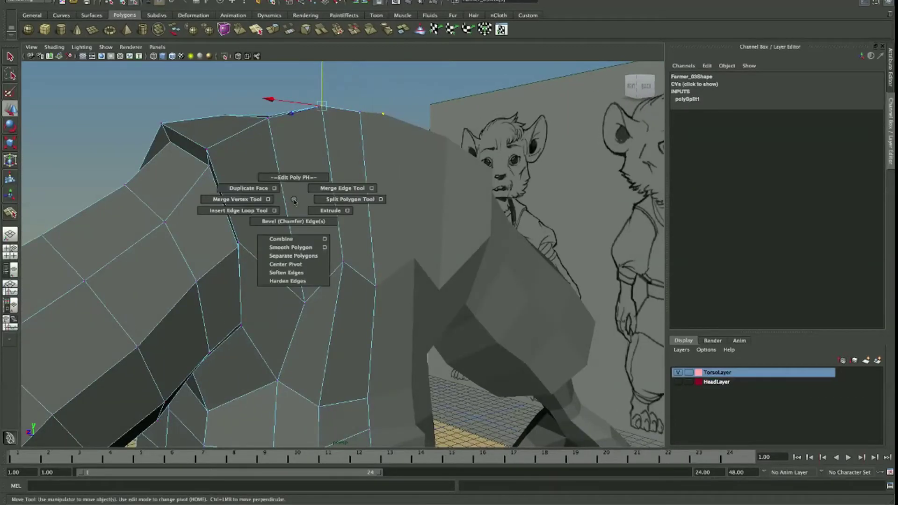
left_click(331, 200)
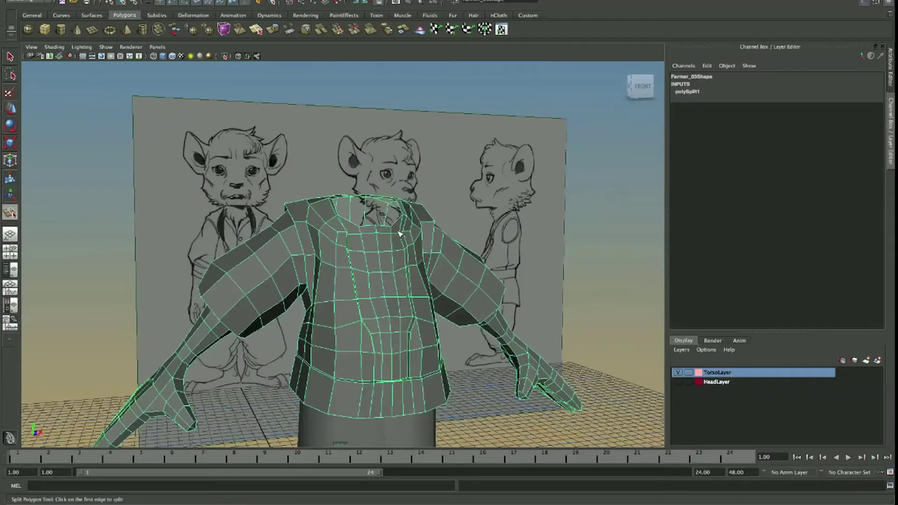
key("w")
key("F9")
left_click_drag(381, 234, 380, 237)
key("F8")
left_click_drag(297, 202, 346, 241)
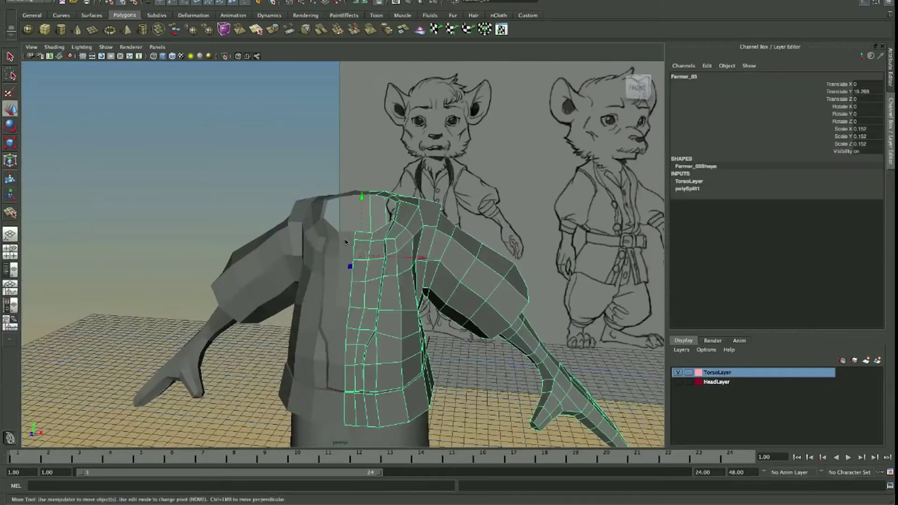
left_click_drag(345, 242, 348, 323)
Soften the jacket's edges for smoother shading and zoom in on it.
left_click(156, 160)
left_click_drag(156, 161, 534, 171)
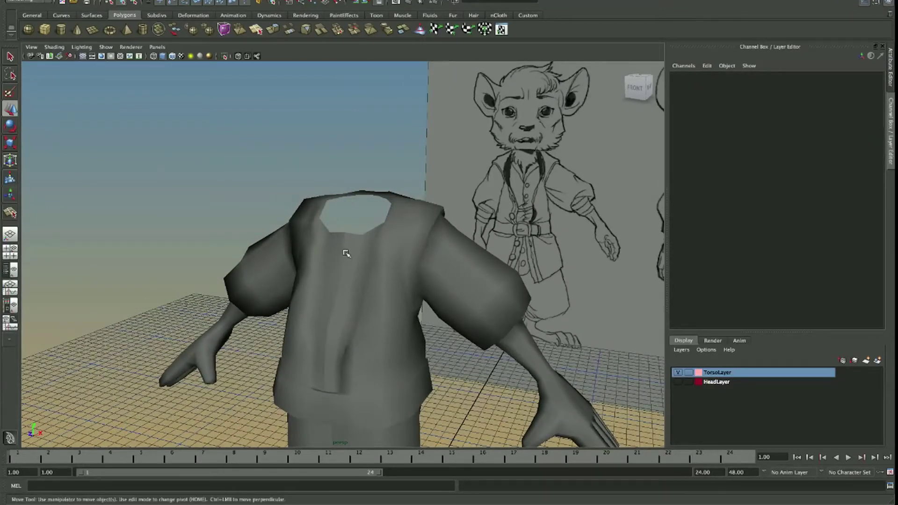
left_click(369, 257)
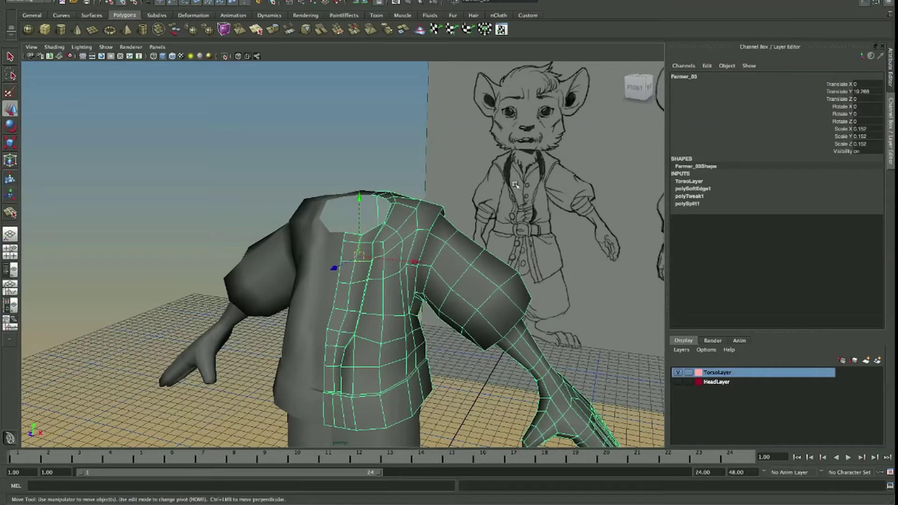
left_click_drag(515, 185, 421, 220)
scroll("up", 3)
scroll("up", 3)
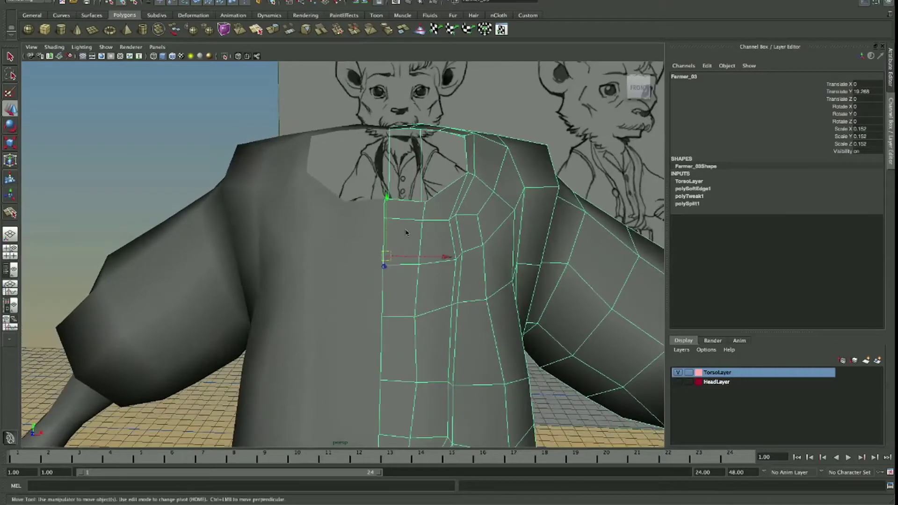
Show the four-view layout with the Split Polygon Tool active.
key("space")
key("space")
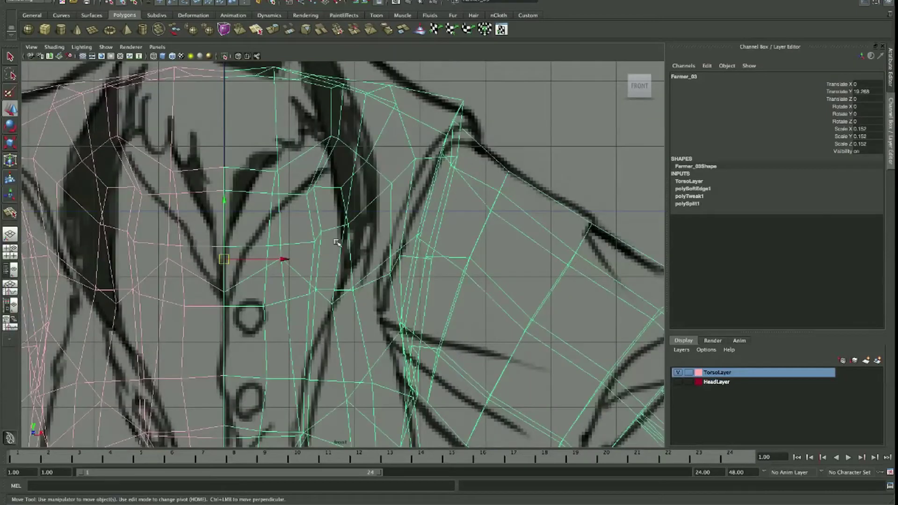
scroll("up", 3)
right_click(294, 258)
left_click(337, 256)
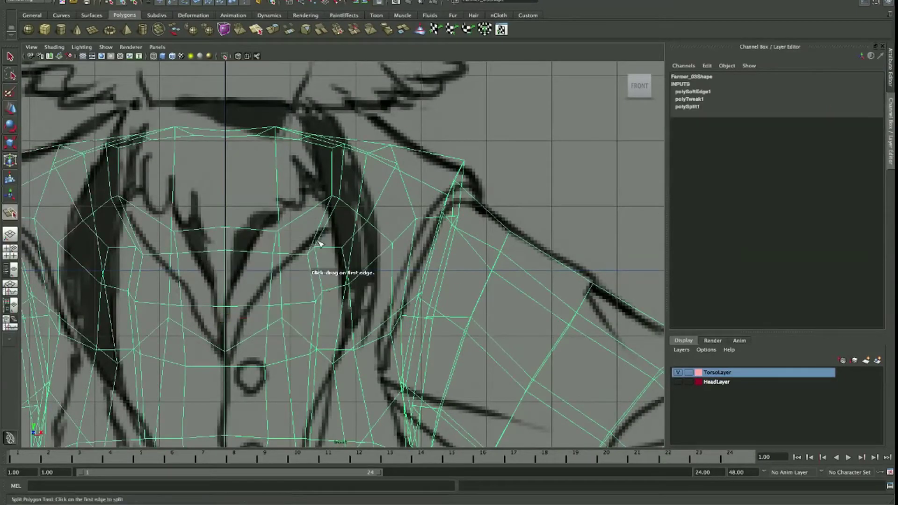
left_click_drag(312, 237, 378, 243)
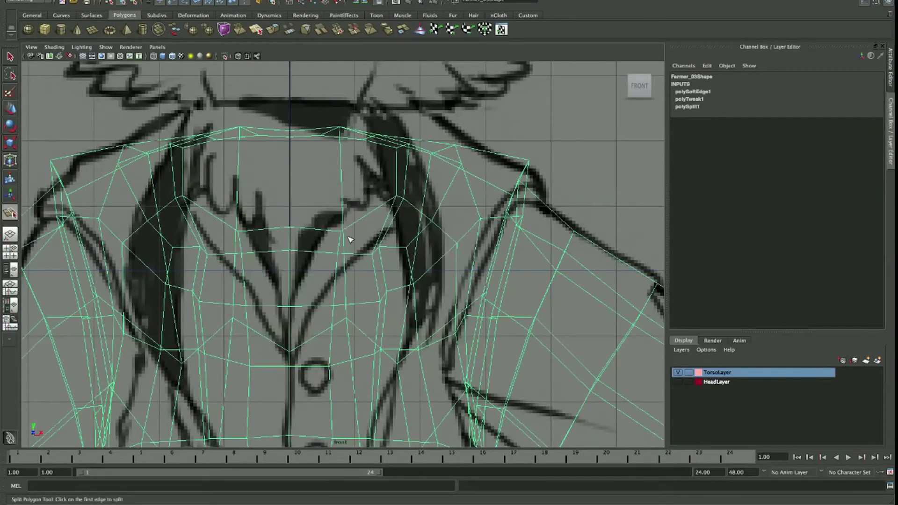
key("space")
left_click_drag(545, 145, 547, 115)
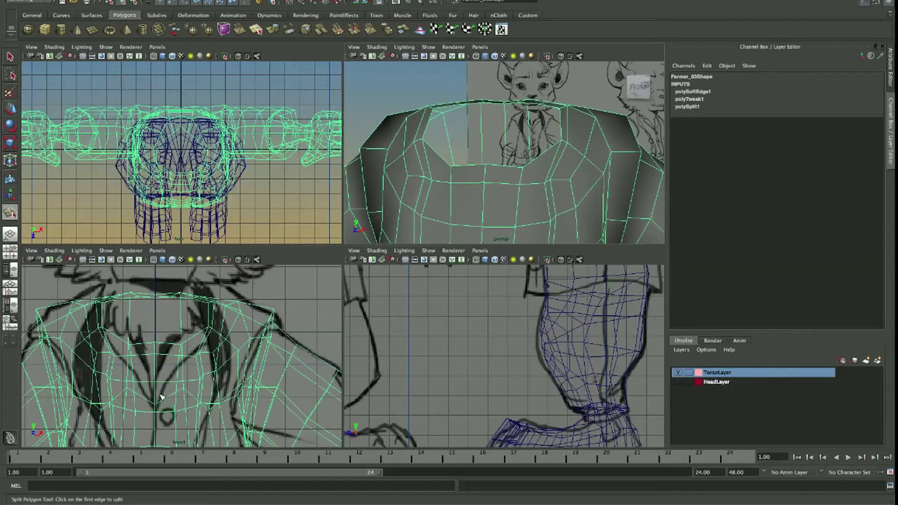
Place the first split points on the upper chest edges below the collar and commit.
left_click_drag(567, 151, 507, 158)
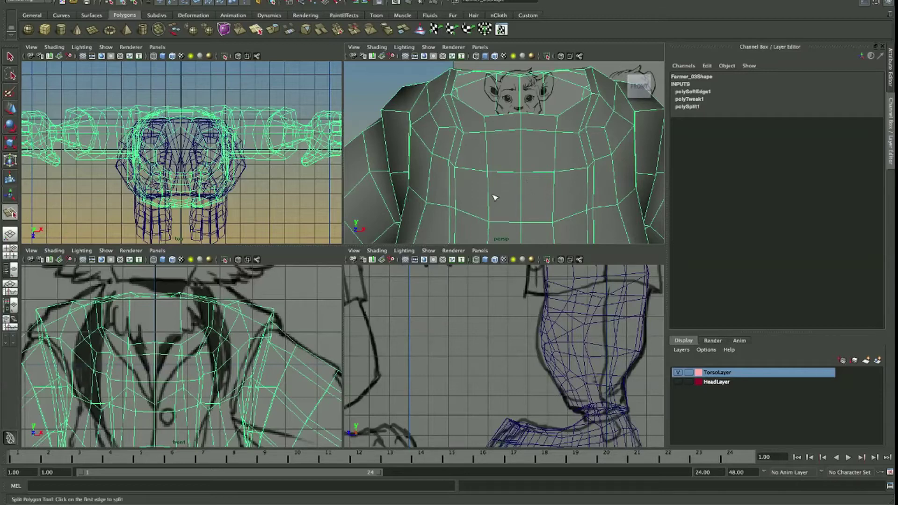
left_click_drag(155, 389, 156, 404)
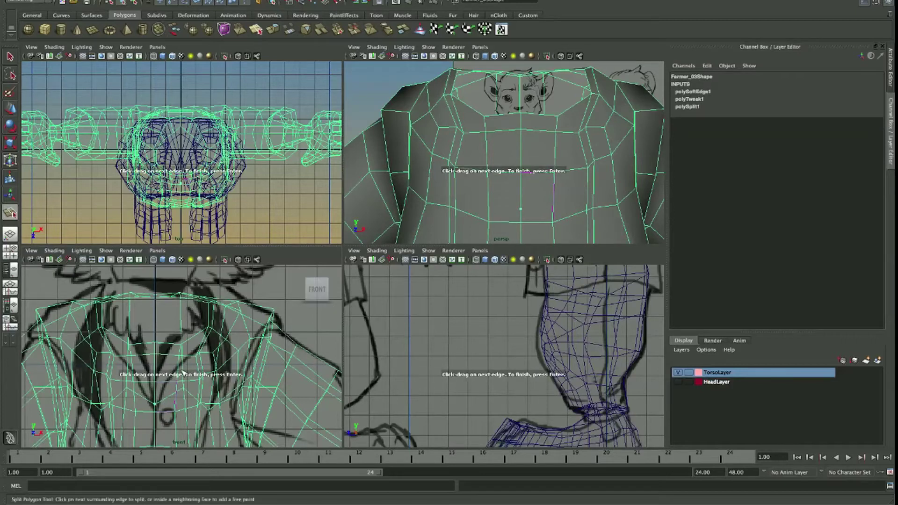
key("Return")
left_click_drag(556, 185, 558, 174)
left_click_drag(556, 140, 576, 133)
key("Return")
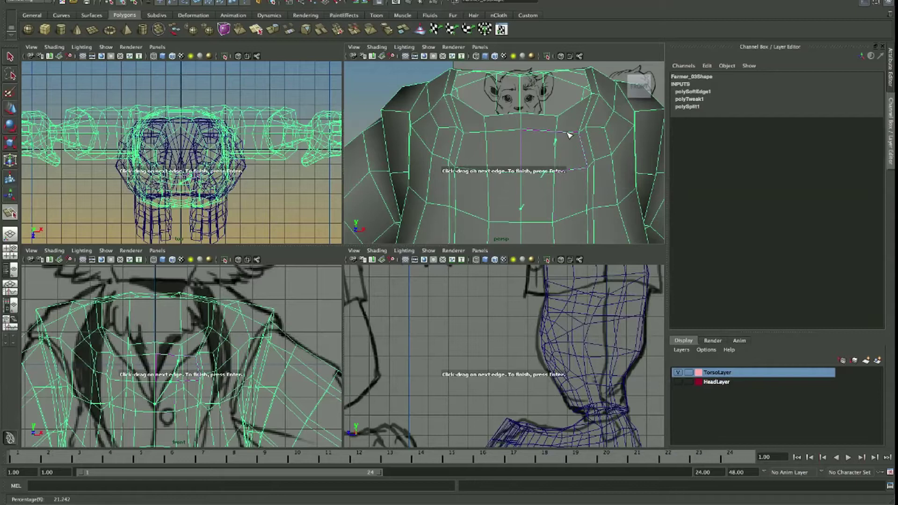
Adjust cut points near the collar edge and commit the second chest cut.
left_click(569, 135)
key("Return")
left_click(572, 134)
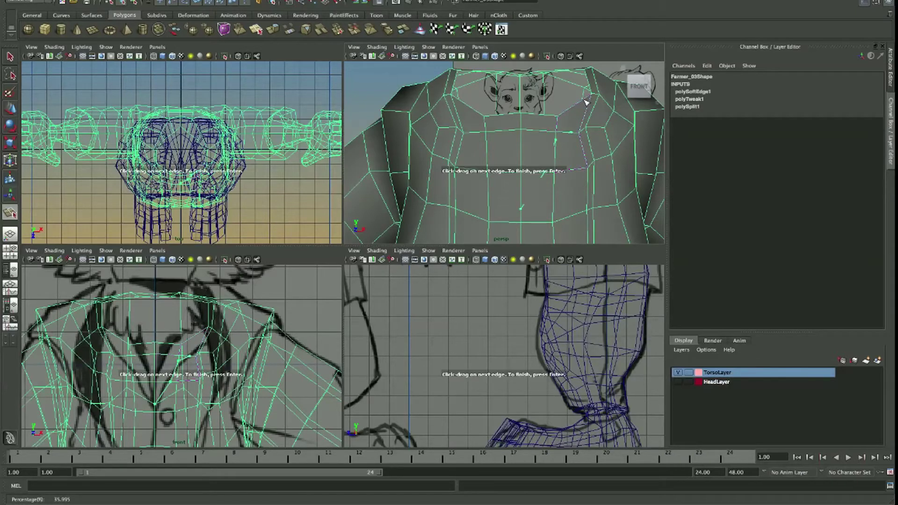
key("Return")
left_click_drag(583, 102, 543, 138)
key("Return")
key("w")
Cut a third edge along the diagonal chest edge, then enlarge the perspective view.
key("g")
left_click_drag(521, 180, 504, 202)
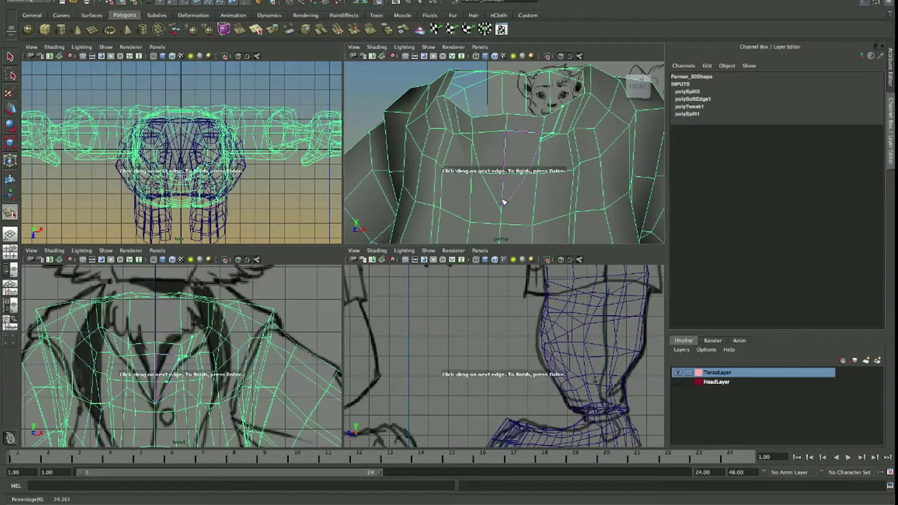
key("Return")
key("w")
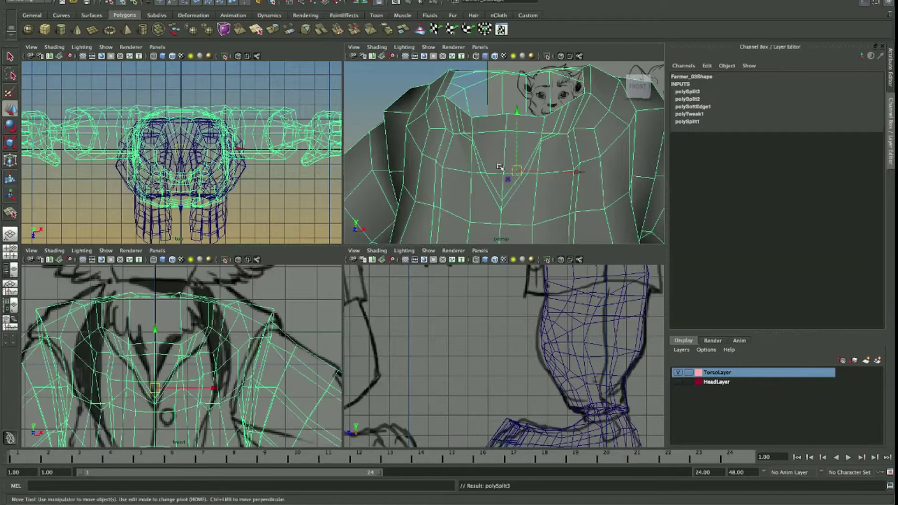
key("space")
Shift a collar vertex sideways and select another vertex near the collar.
left_click_drag(522, 209, 524, 194)
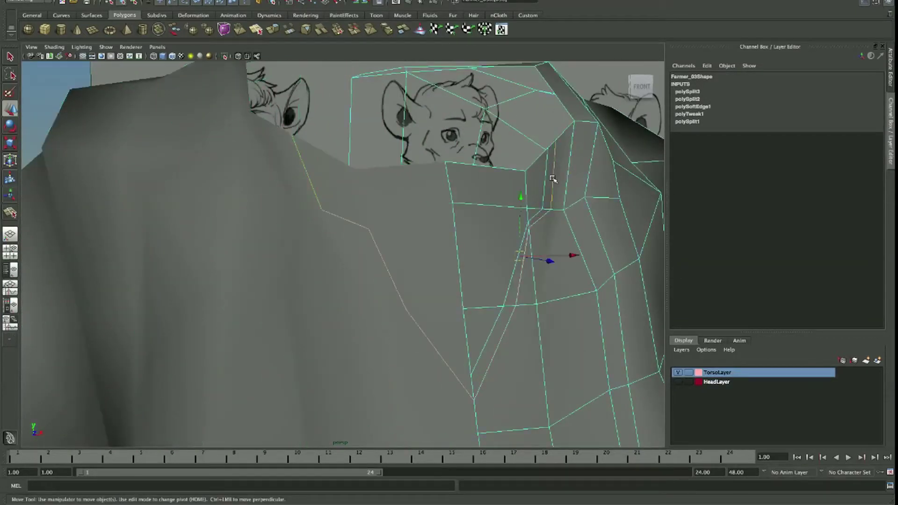
left_click_drag(553, 232, 384, 245)
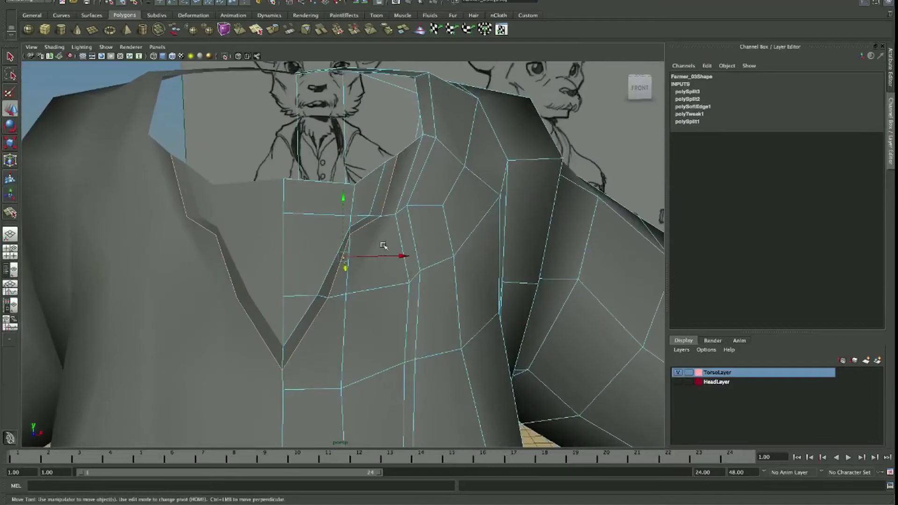
left_click_drag(390, 186, 435, 185)
left_click_drag(346, 233, 403, 235)
left_click(344, 231)
left_click_drag(403, 235, 434, 223)
left_click_drag(414, 271, 334, 238)
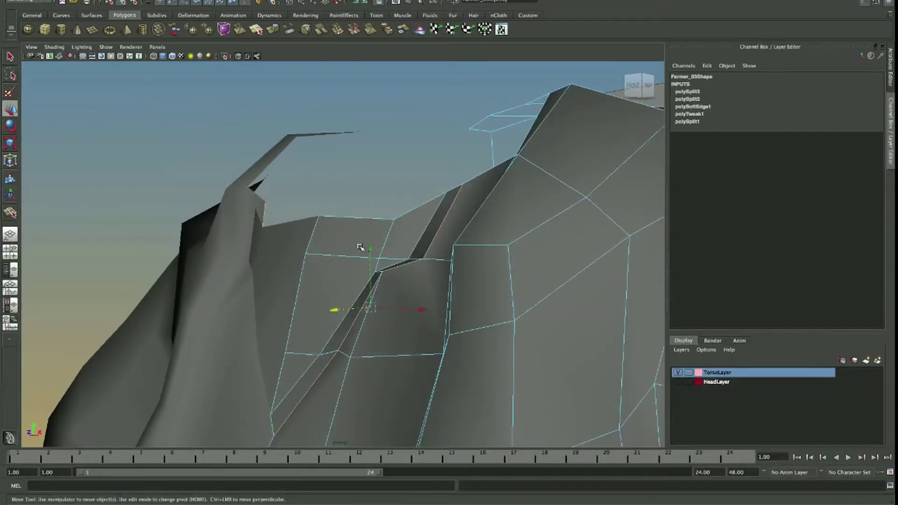
left_click_drag(390, 245, 298, 237)
Add two Split Polygon cuts across the collar faces (polySplit4–5).
right_click(297, 236)
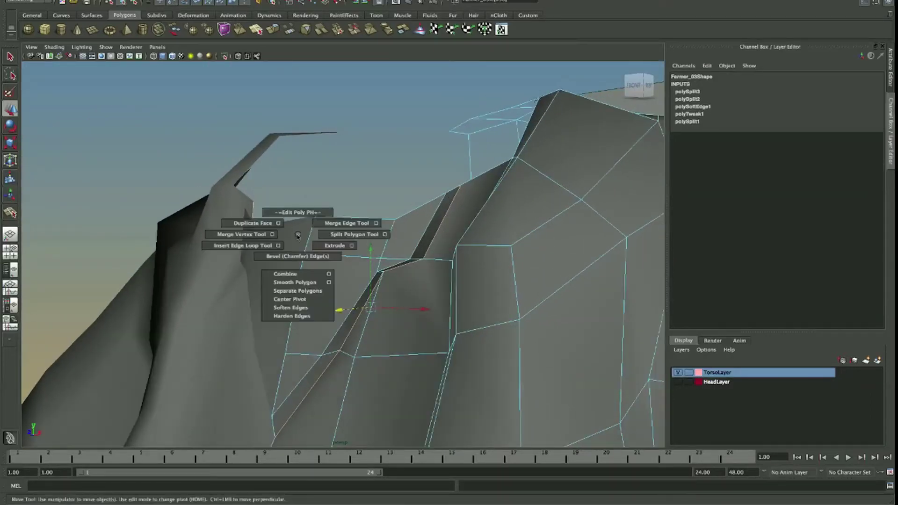
left_click(322, 242)
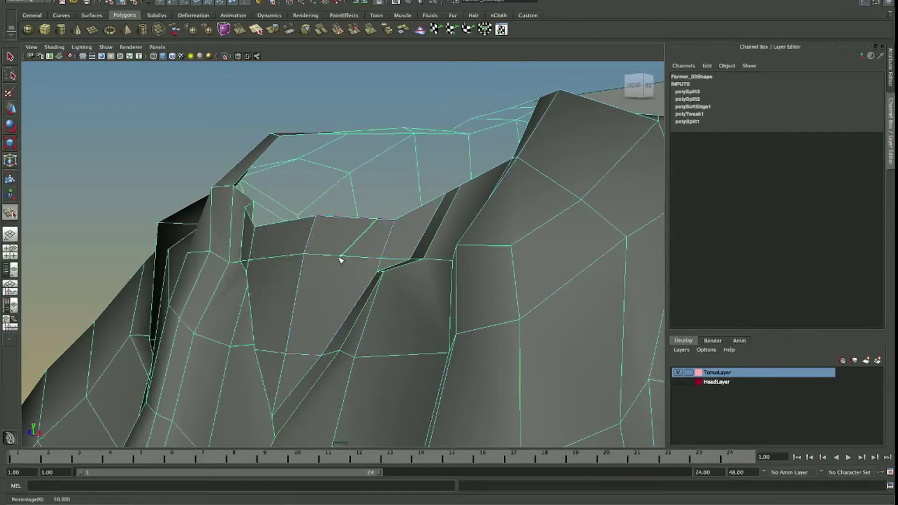
key("Return")
left_click_drag(344, 250, 327, 246)
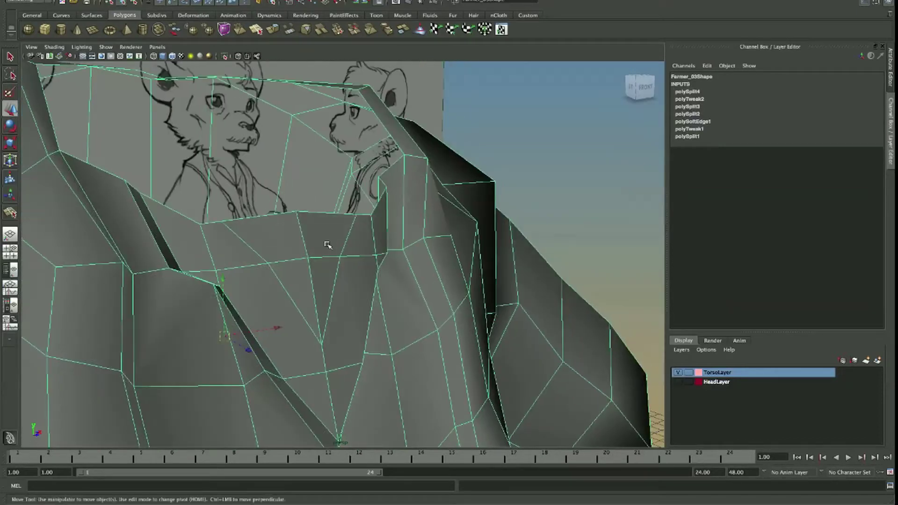
key("g")
left_click(333, 259)
key("Return")
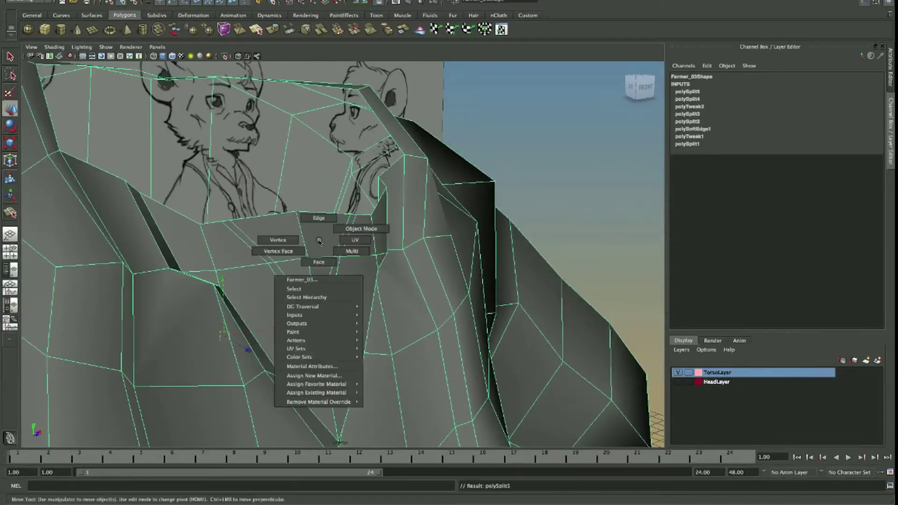
Pull a collar vertex and the lapel-point vertex down to form the V-neck.
left_click_drag(311, 245, 310, 220)
key("w")
left_click(345, 219)
left_click_drag(345, 219, 391, 253)
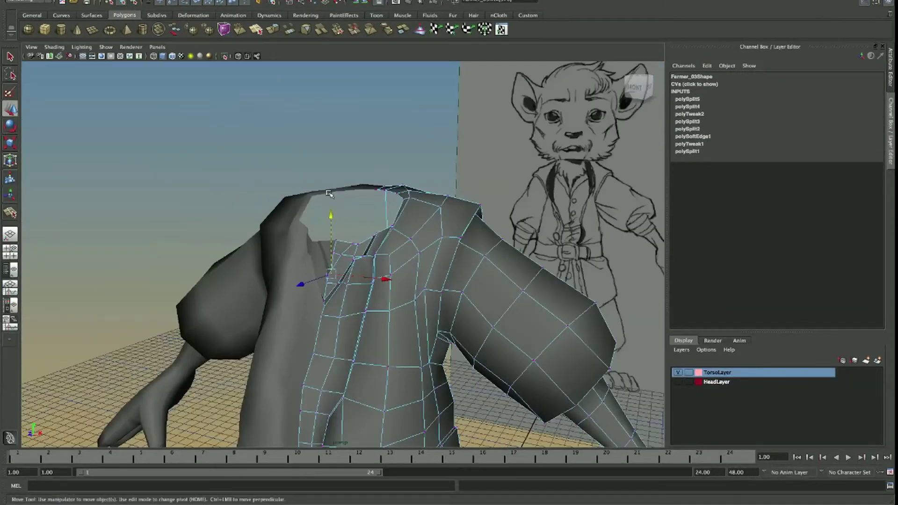
left_click_drag(329, 193, 321, 252)
left_click_drag(321, 253, 321, 271)
left_click_drag(321, 271, 301, 297)
left_click_drag(301, 297, 262, 313)
left_click(311, 301)
left_click_drag(310, 300, 330, 216)
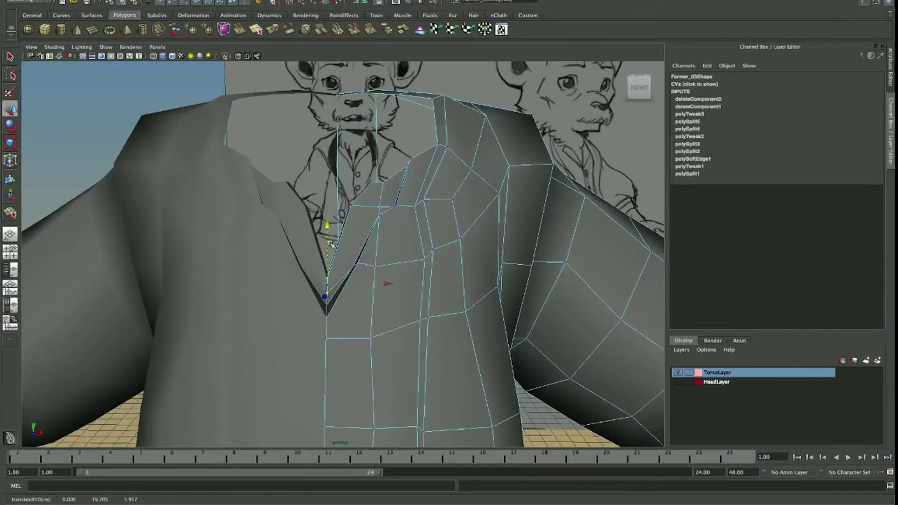
Select further collar and lapel vertices and inspect the V-shaped lapel opening.
left_click_drag(327, 245, 368, 276)
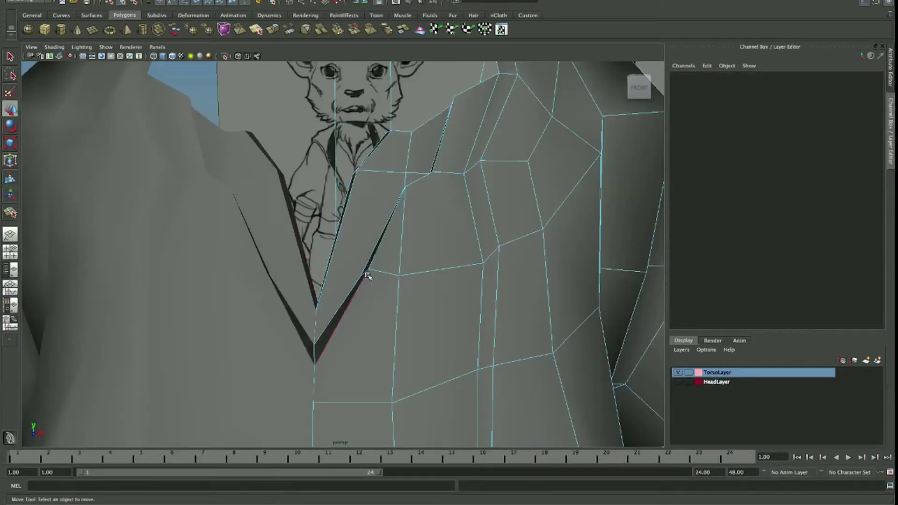
left_click_drag(402, 241, 381, 255)
left_click_drag(382, 255, 356, 262)
left_click_drag(356, 262, 421, 196)
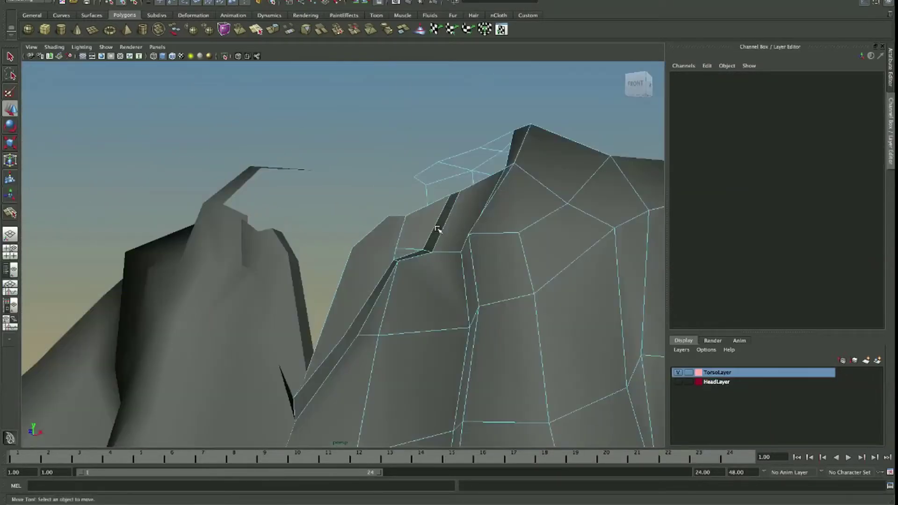
left_click(430, 239)
left_click(401, 259)
left_click_drag(417, 251, 377, 255)
left_click(380, 263)
left_click_drag(447, 309, 438, 242)
left_click(459, 223)
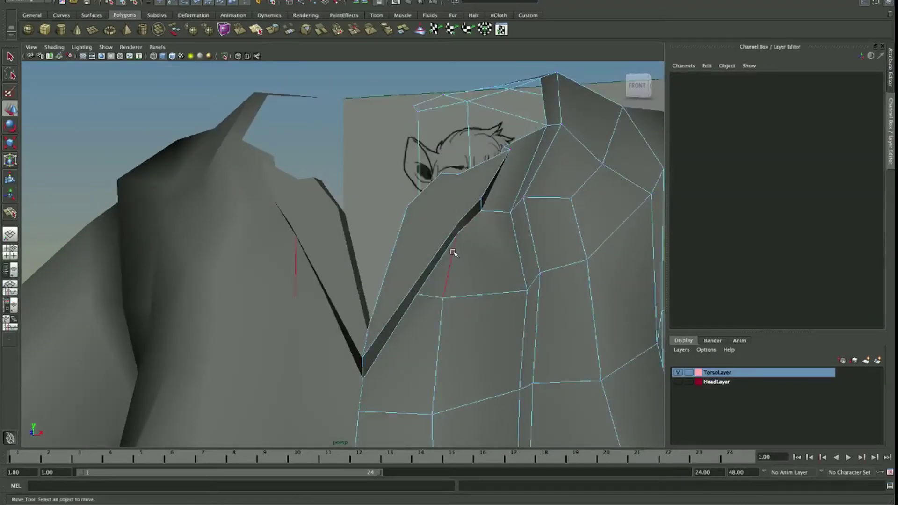
left_click_drag(496, 211, 449, 173)
Split new cut edges across the lapel and the jacket front.
left_click_drag(449, 173, 439, 254)
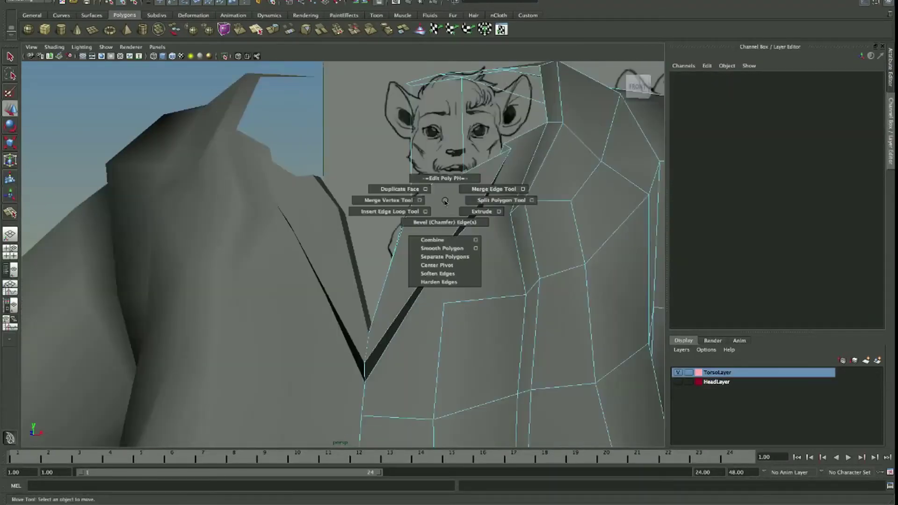
key("Return")
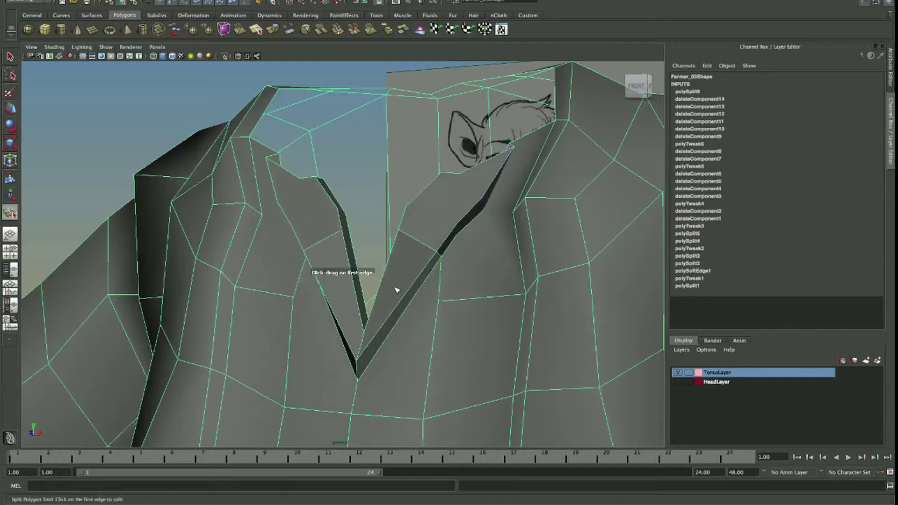
left_click_drag(395, 286, 368, 371)
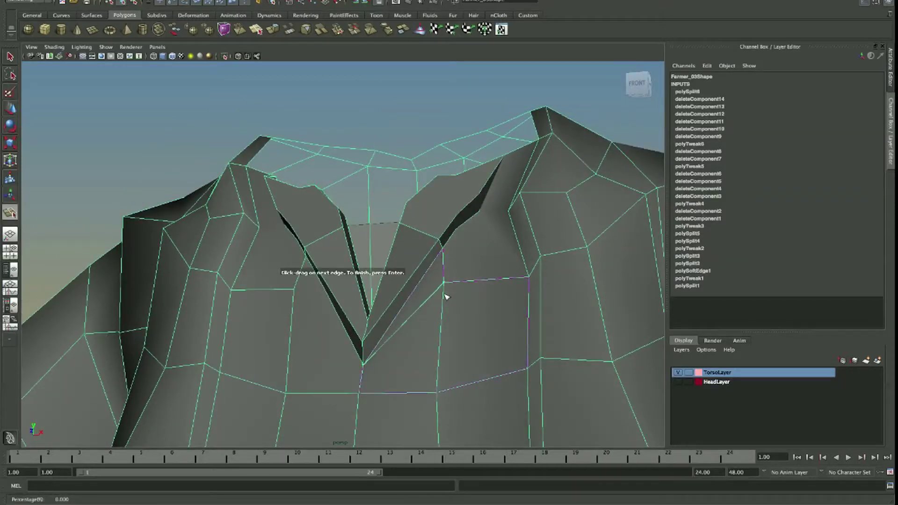
left_click(439, 323)
left_click_drag(457, 256, 472, 286)
key("Return")
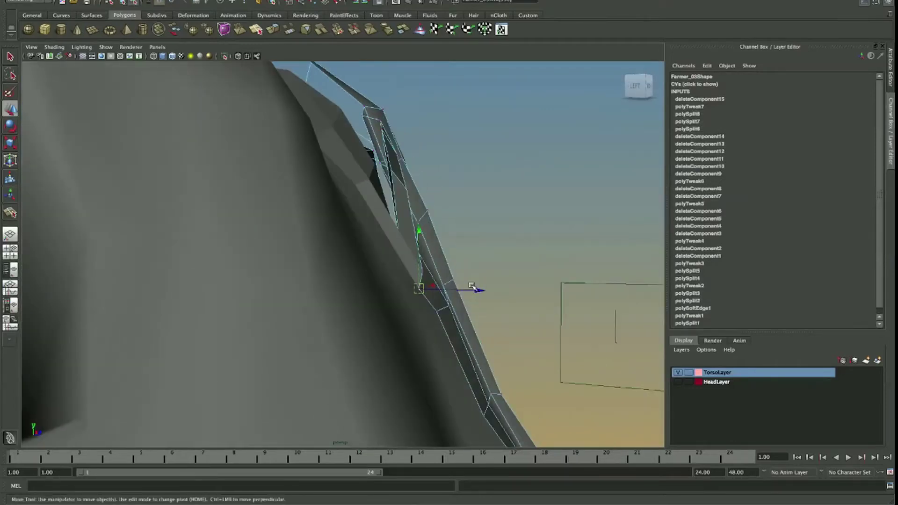
left_click_drag(428, 224, 251, 264)
left_click_drag(263, 207, 297, 200)
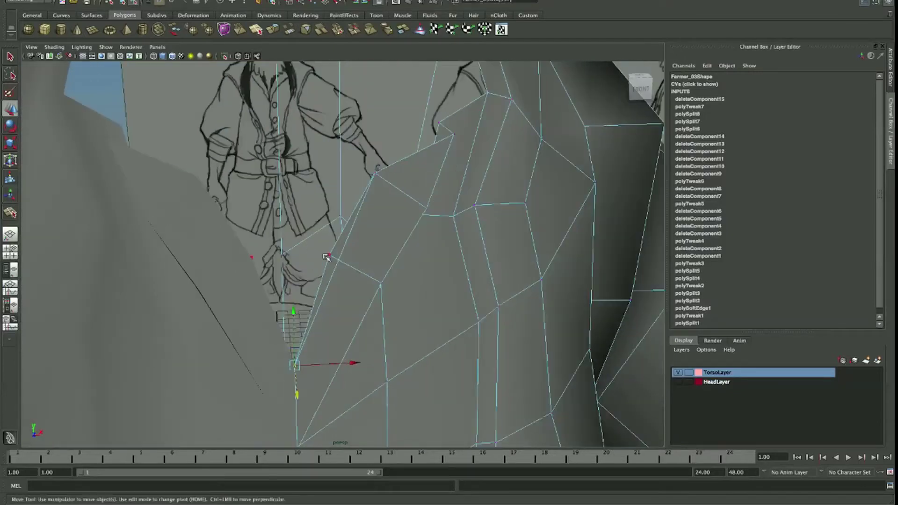
left_click_drag(361, 270, 363, 279)
Switch to component editing and pick a collar component to tidy.
left_click_drag(341, 275, 343, 266)
key("w")
left_click_drag(341, 257, 413, 193)
key("F8")
left_click(363, 220)
Select the neck-opening border edges and extrude them.
right_click(355, 294)
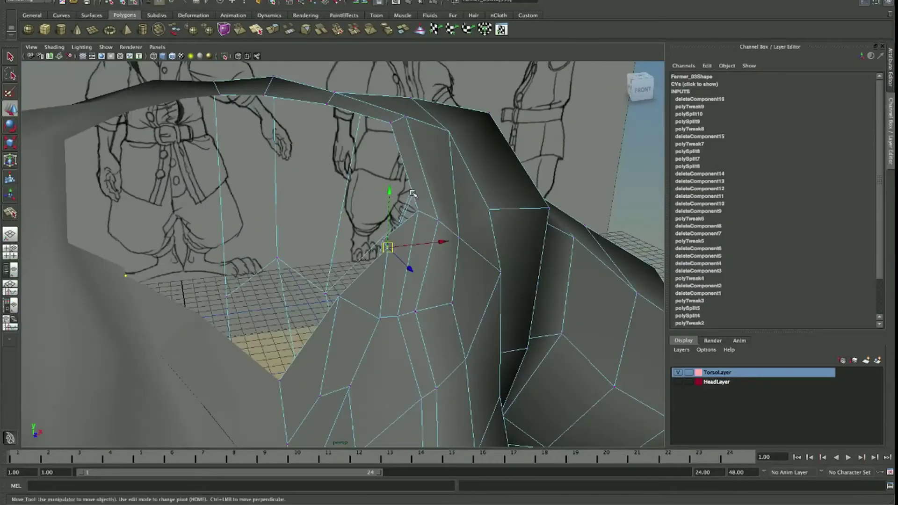
left_click_drag(406, 179, 394, 143)
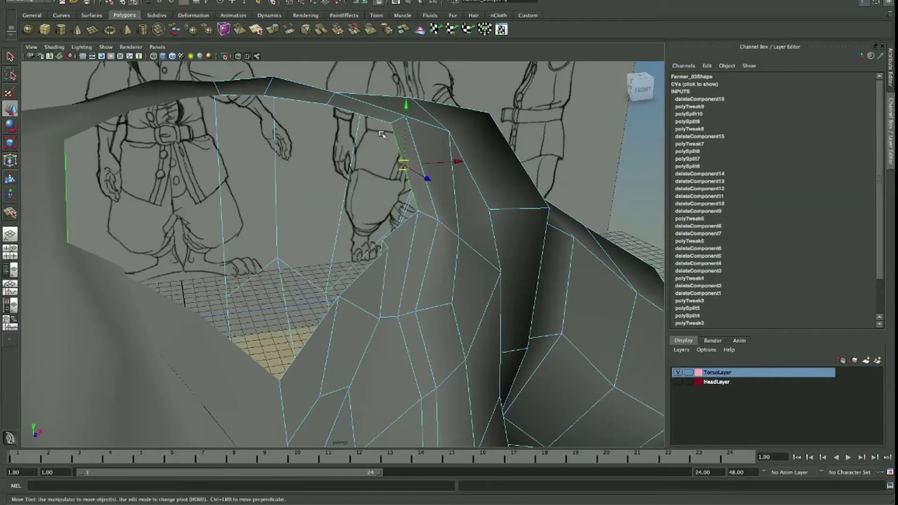
left_click_drag(421, 177, 332, 182)
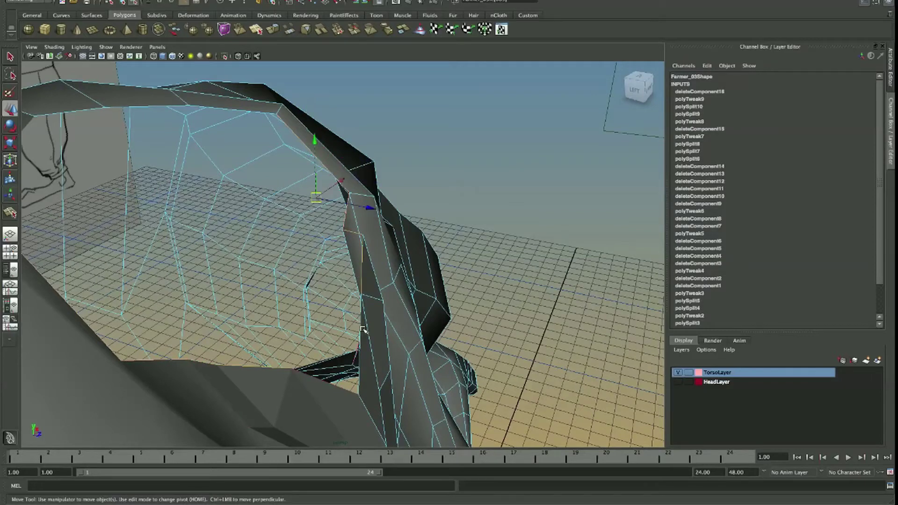
left_click_drag(365, 329, 340, 331)
left_click(337, 329)
left_click_drag(289, 101, 421, 220)
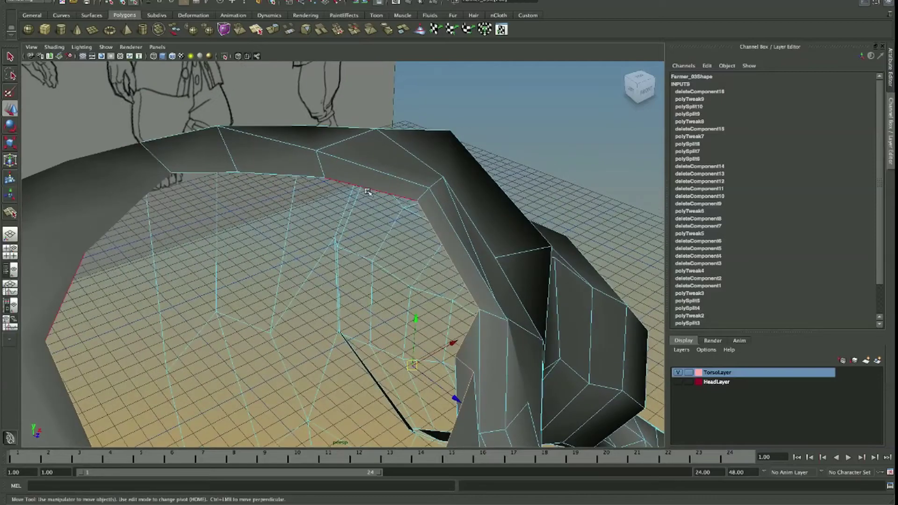
left_click(268, 173)
left_click_drag(418, 200, 358, 217)
left_click_drag(360, 219, 395, 226)
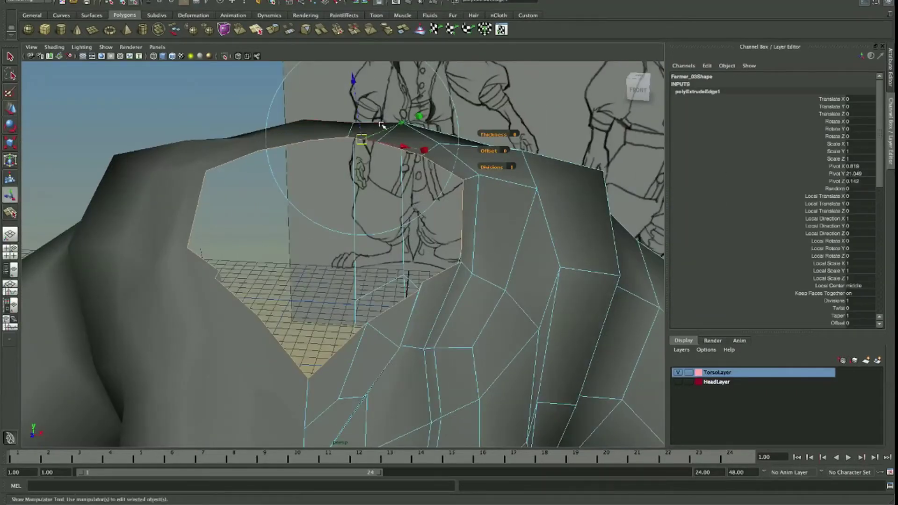
Shrink the extruded neck edge loop inward and slide it sideways.
key("w")
left_click_drag(387, 135, 395, 226)
key("r")
left_click_drag(412, 196, 346, 195)
key("w")
left_click_drag(390, 255, 417, 251)
left_click_drag(360, 210, 372, 224)
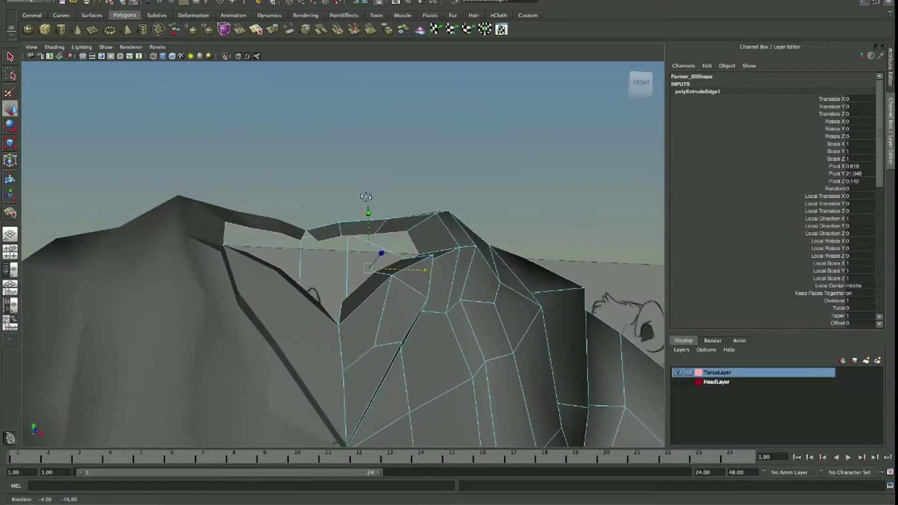
left_click_drag(402, 270, 397, 270)
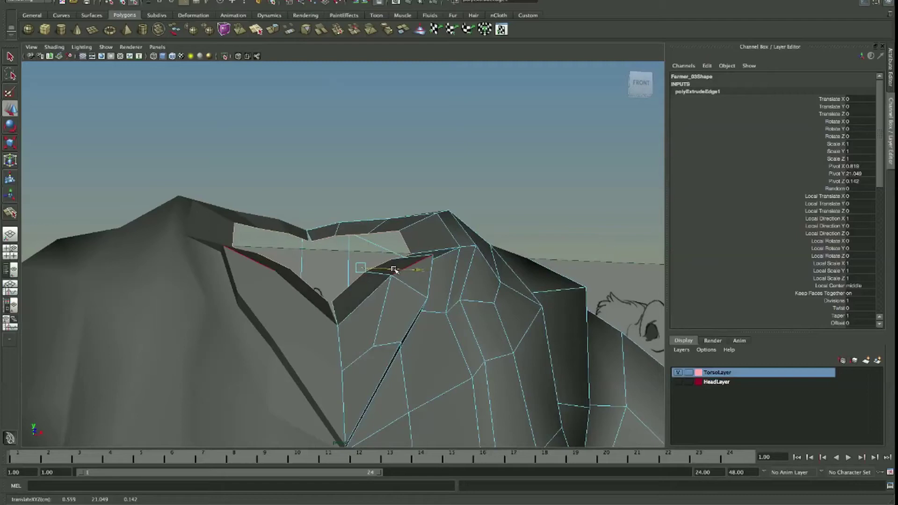
Rescale and shift the loop left, then flatten the collar rim vertically.
key("r")
left_click_drag(363, 215, 382, 217)
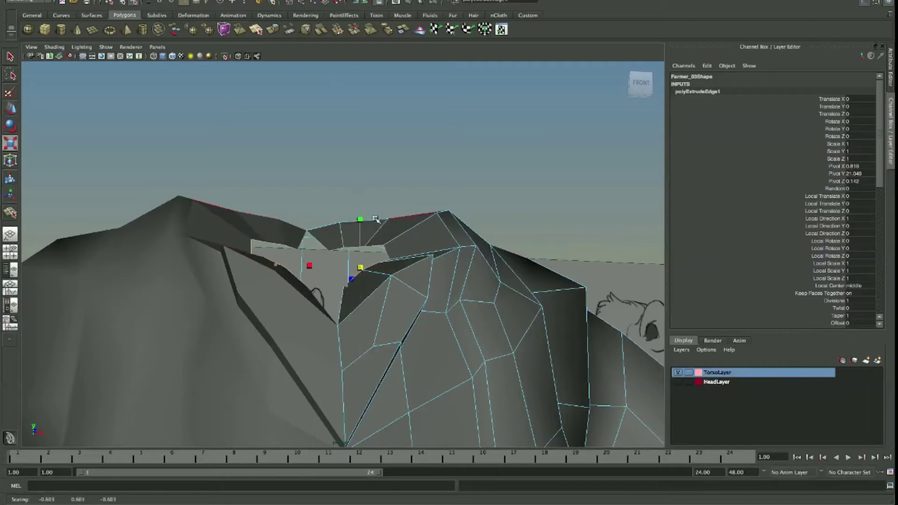
key("w")
left_click_drag(398, 270, 383, 264)
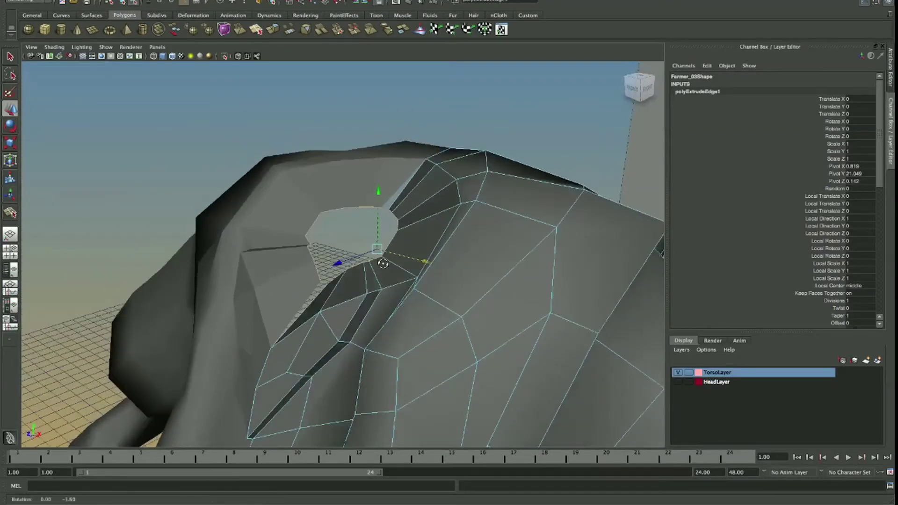
key("r")
left_click_drag(378, 163, 396, 254)
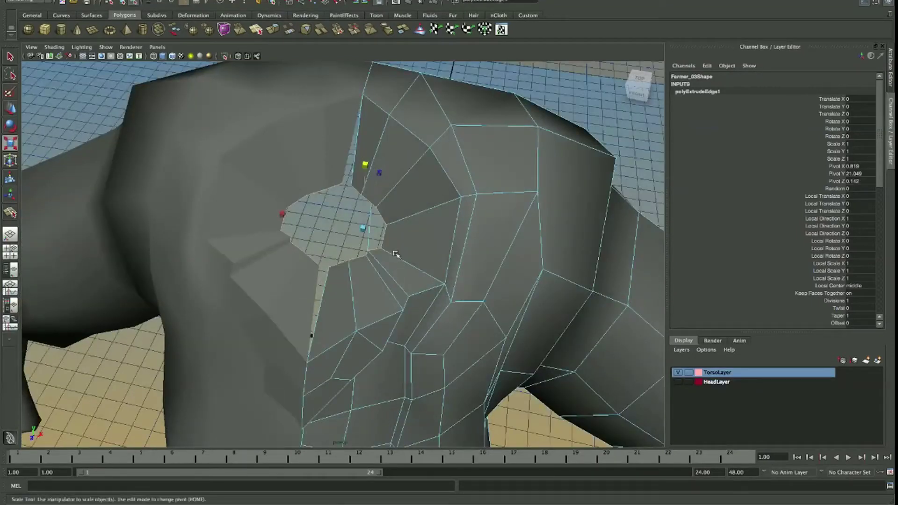
Nudge a collar-rim vertex into place and soften the jacket's edges.
left_click_drag(377, 251, 378, 249)
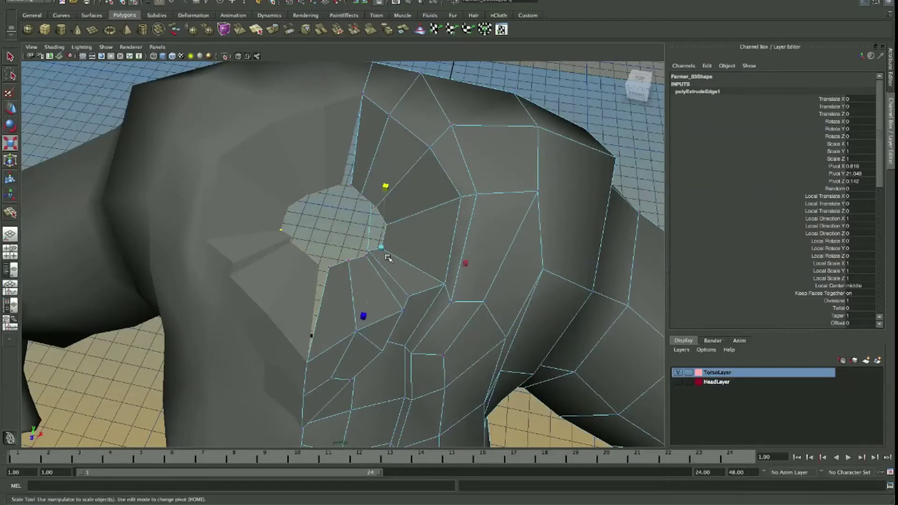
left_click(381, 247)
key("w")
left_click_drag(381, 250, 401, 257)
left_click_drag(401, 257, 326, 143)
left_click(355, 262)
left_click_drag(356, 262, 321, 245)
left_click_drag(419, 264, 348, 242)
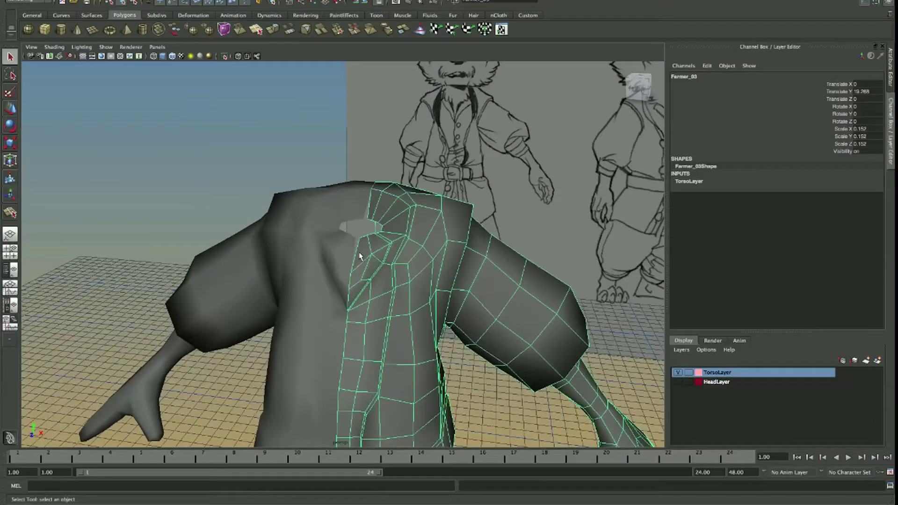
Insert two edge loops around the jacket sleeve near its cuff.
left_click_drag(386, 265, 410, 240)
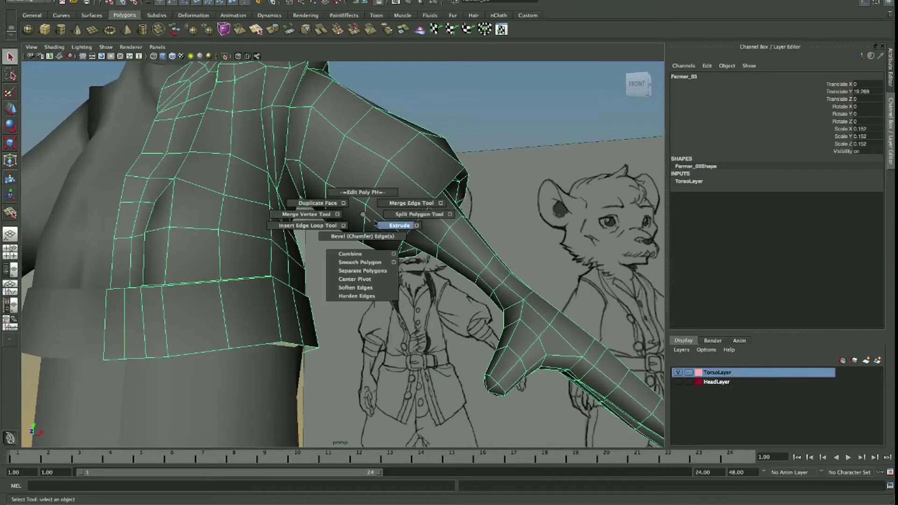
left_click_drag(370, 223, 395, 224)
left_click_drag(437, 225, 379, 245)
left_click_drag(532, 270, 495, 276)
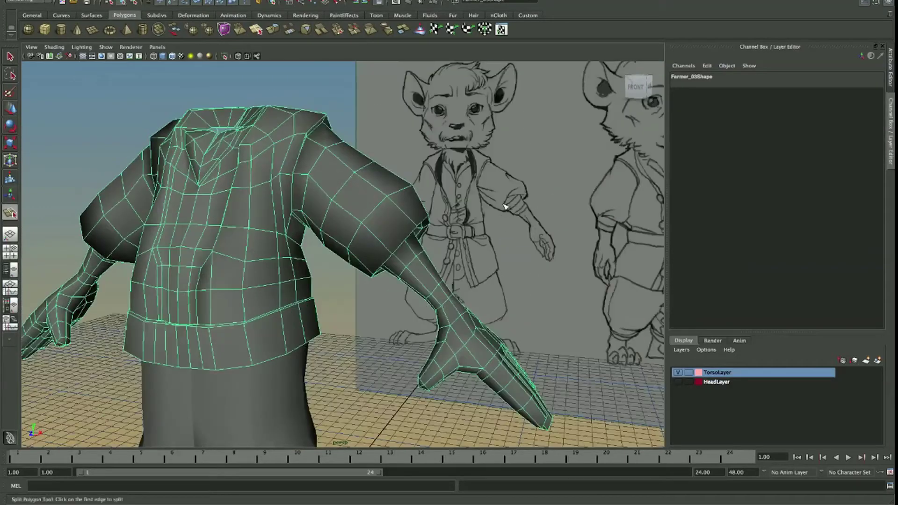
left_click_drag(379, 240, 377, 236)
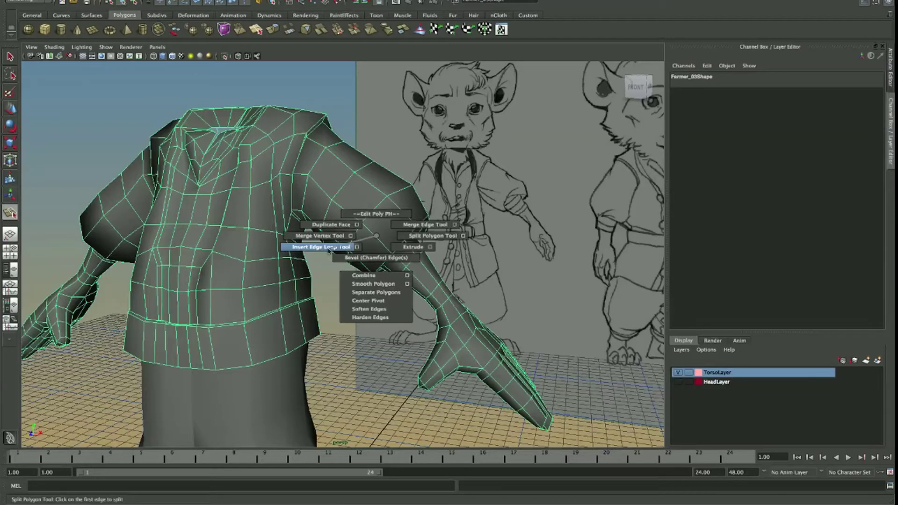
left_click_drag(329, 251, 328, 248)
left_click_drag(258, 178, 309, 218)
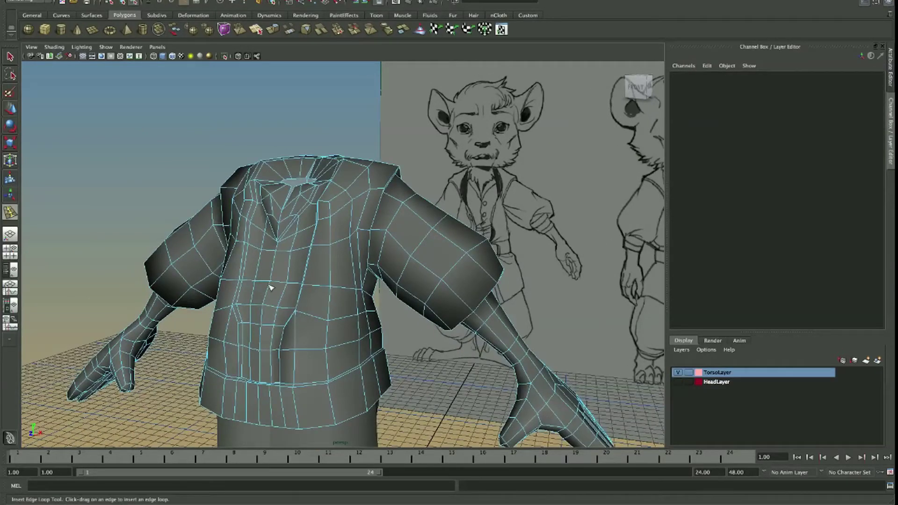
left_click_drag(420, 313, 500, 273)
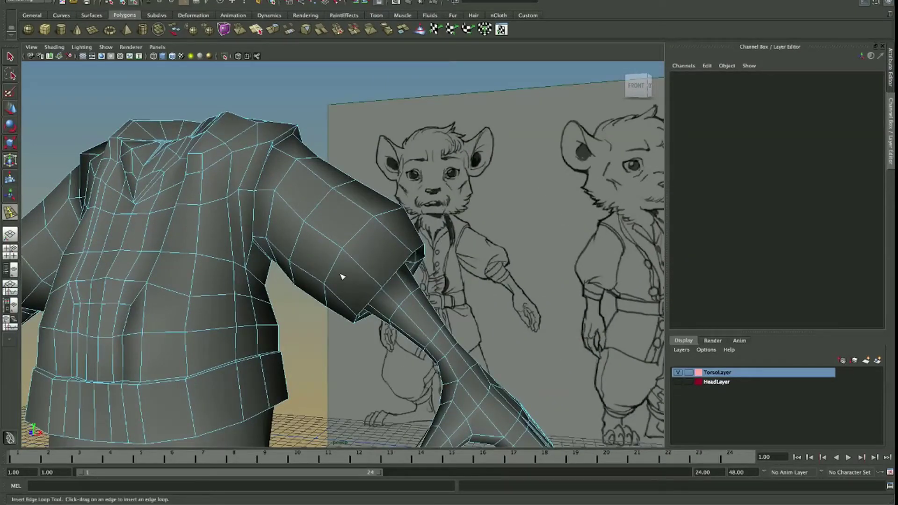
left_click_drag(357, 265, 429, 266)
left_click(370, 277)
key("r")
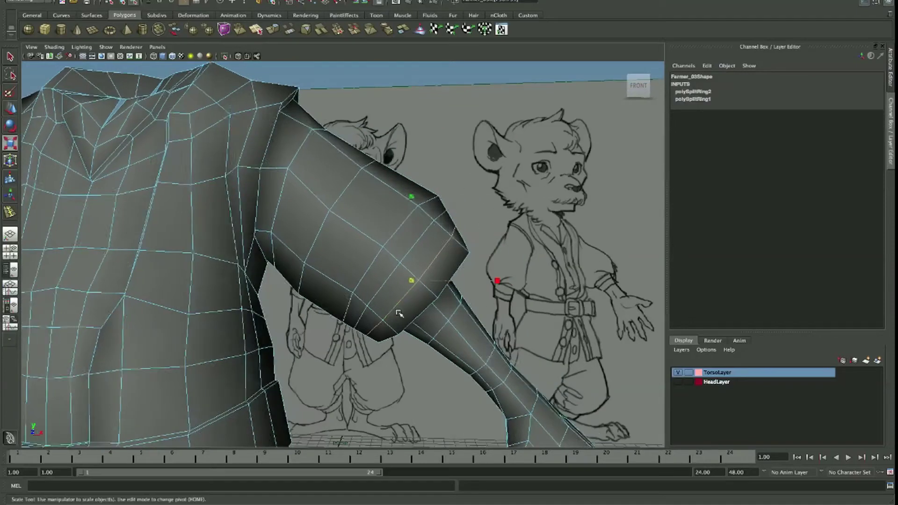
Push a sleeve-end vertex right and down to flare the cuff.
key("4")
left_click_drag(401, 311, 471, 220)
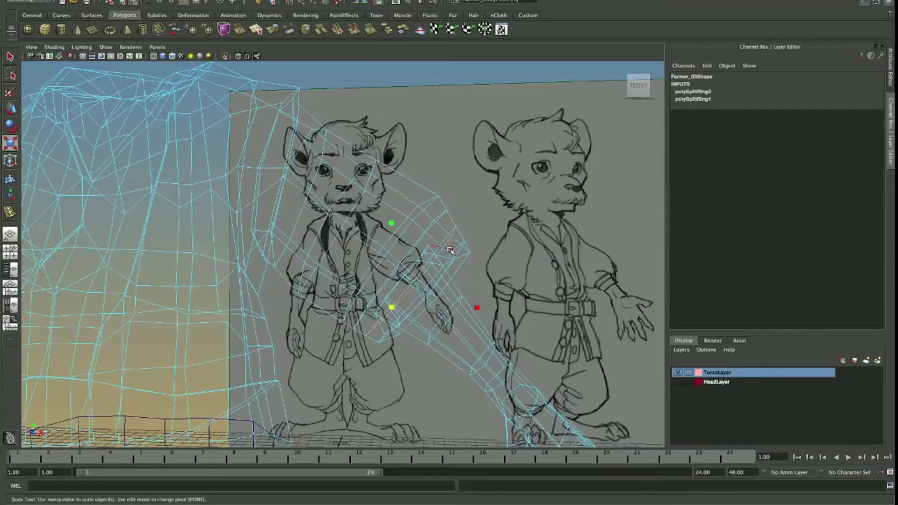
key("5")
key("w")
left_click_drag(437, 260, 425, 267)
left_click_drag(424, 267, 494, 240)
left_click(363, 293)
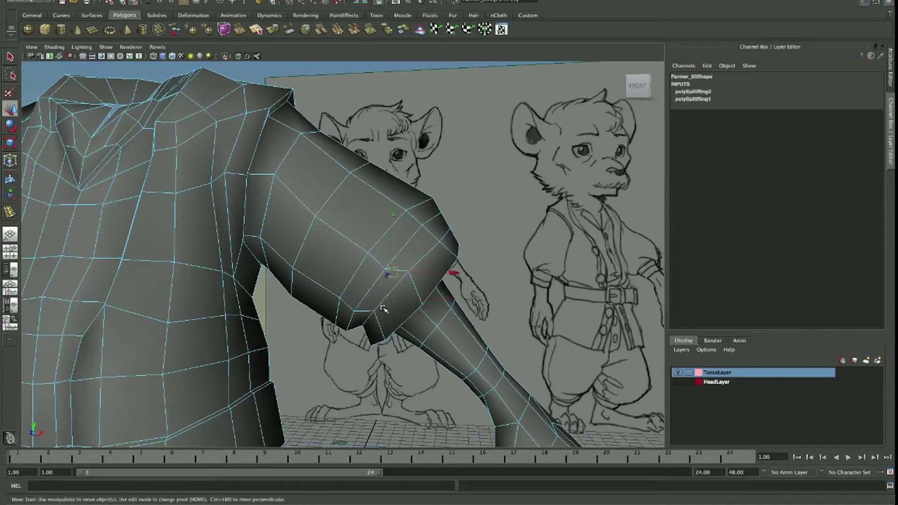
left_click_drag(408, 272, 444, 275)
Drag the sleeve-corner vertex down and sideways to fold the cuff corner.
left_click(436, 218)
left_click_drag(436, 218, 380, 257)
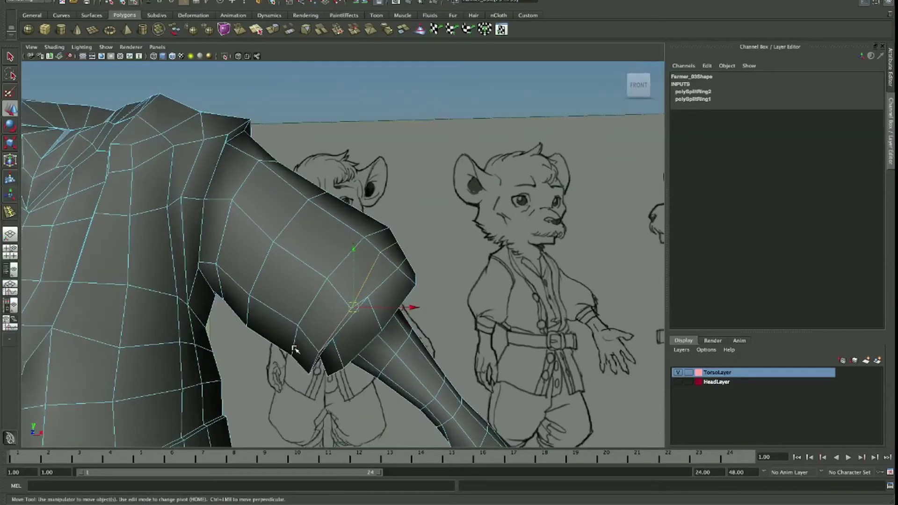
left_click_drag(425, 248, 408, 255)
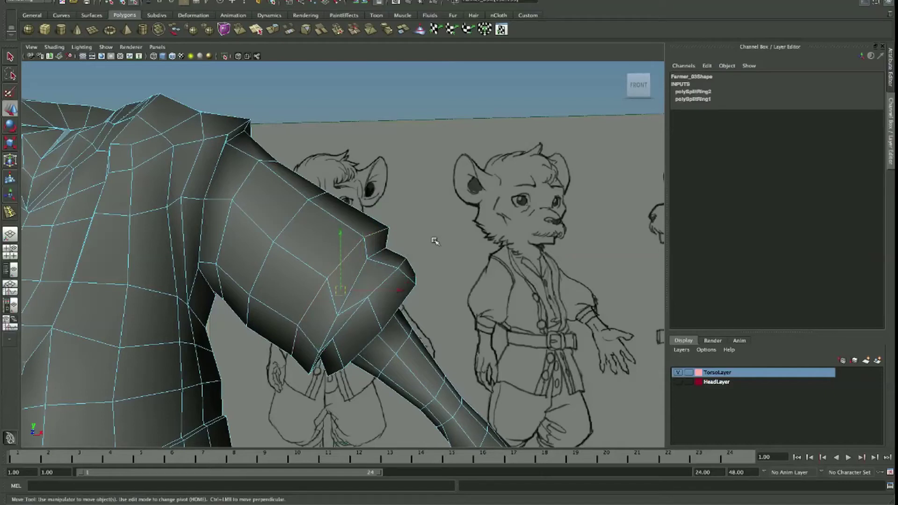
left_click_drag(431, 245, 439, 240)
left_click_drag(473, 221, 494, 225)
left_click_drag(497, 227, 470, 228)
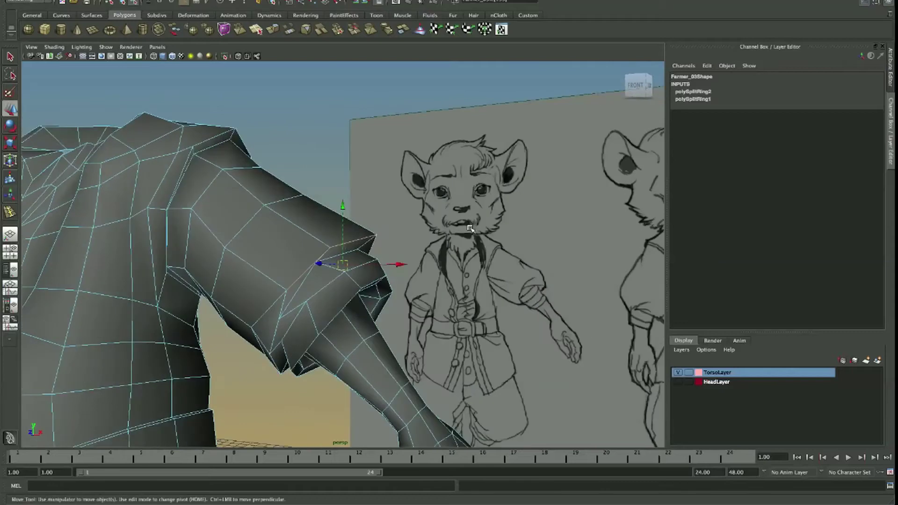
left_click_drag(418, 204, 304, 146)
left_click_drag(305, 147, 350, 258)
key("F8")
left_click_drag(349, 258, 379, 271)
left_click_drag(379, 272, 323, 231)
left_click_drag(287, 308, 328, 267)
Insert a third edge loop across the upper sleeve.
right_click(329, 270)
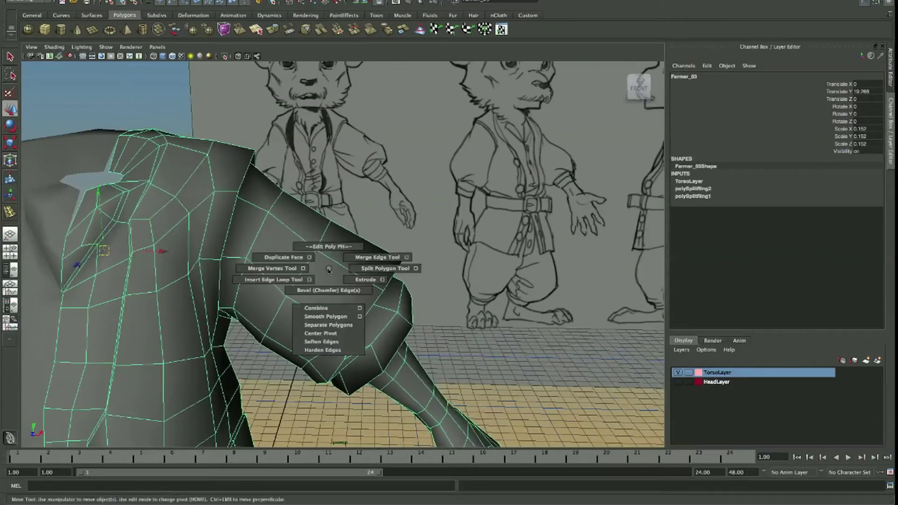
left_click(298, 288)
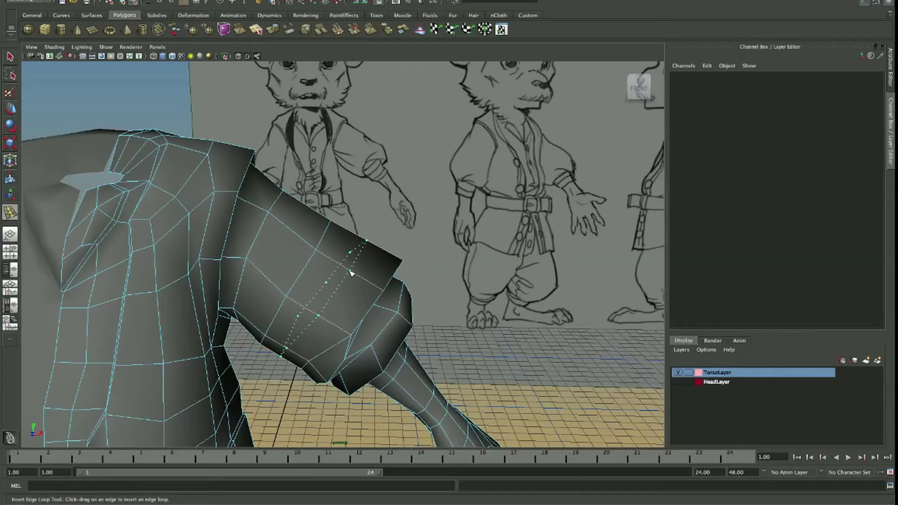
left_click(352, 274)
left_click_drag(352, 274, 370, 246)
key("w")
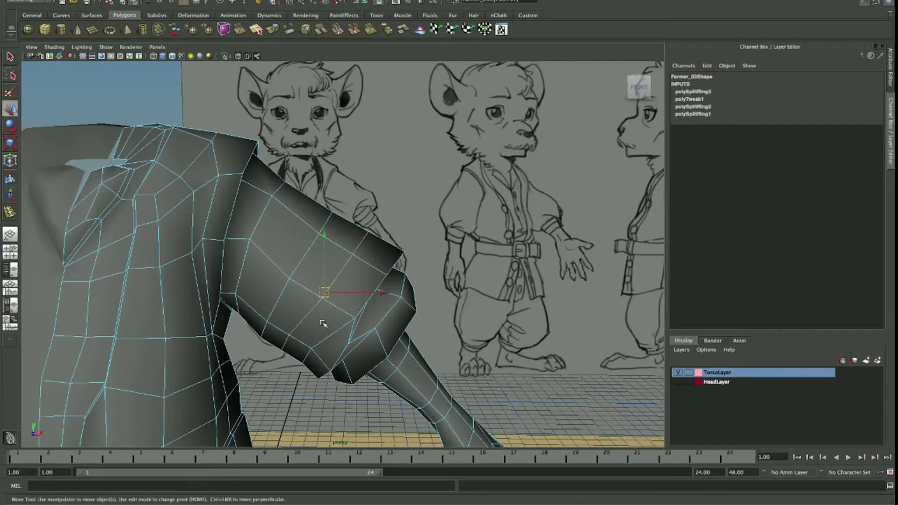
key("4")
key("5")
scroll("up", 3)
scroll("up", 3)
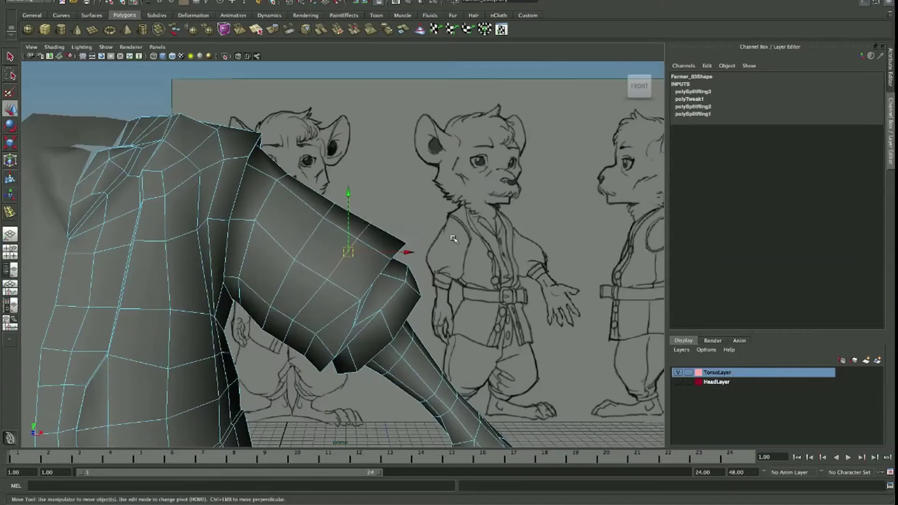
Raise a lower sleeve vertex to puff the sleeve, then deselect the mesh.
left_click_drag(405, 241, 376, 244)
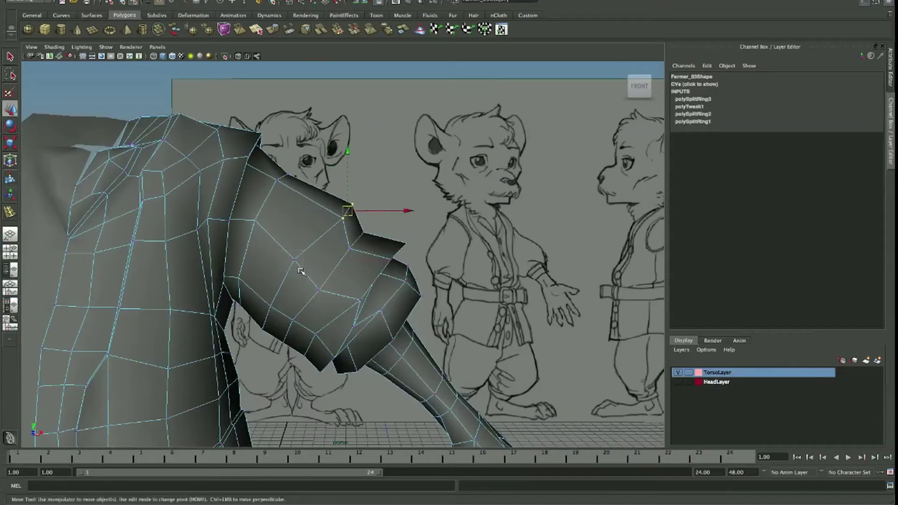
scroll("down", 3)
scroll("down", 3)
key("4")
left_click_drag(321, 334, 282, 358)
left_click_drag(329, 303, 351, 227)
key("5")
key("F8")
left_click(167, 192)
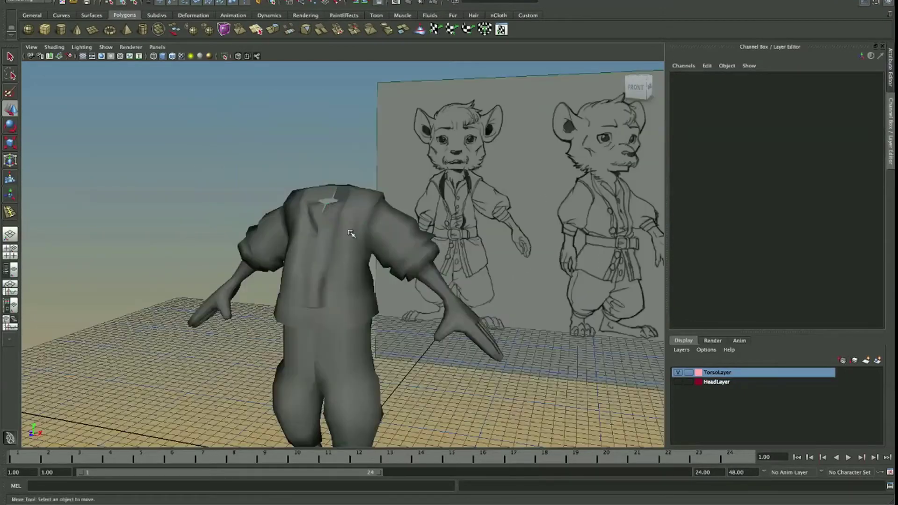
Select and frame the torso mesh, orbiting around to the arm.
left_click(351, 226)
key("f")
left_click_drag(333, 291, 408, 399)
left_click(409, 399)
left_click_drag(331, 305, 412, 290)
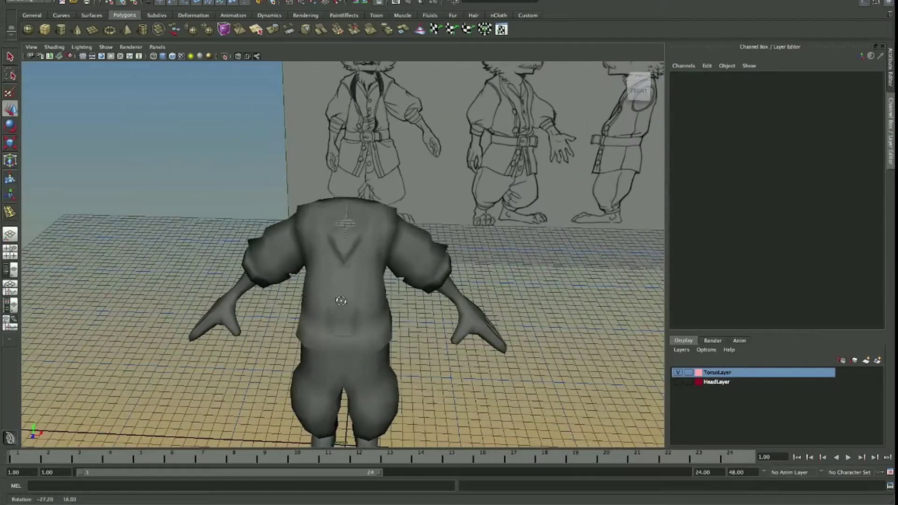
left_click(464, 282)
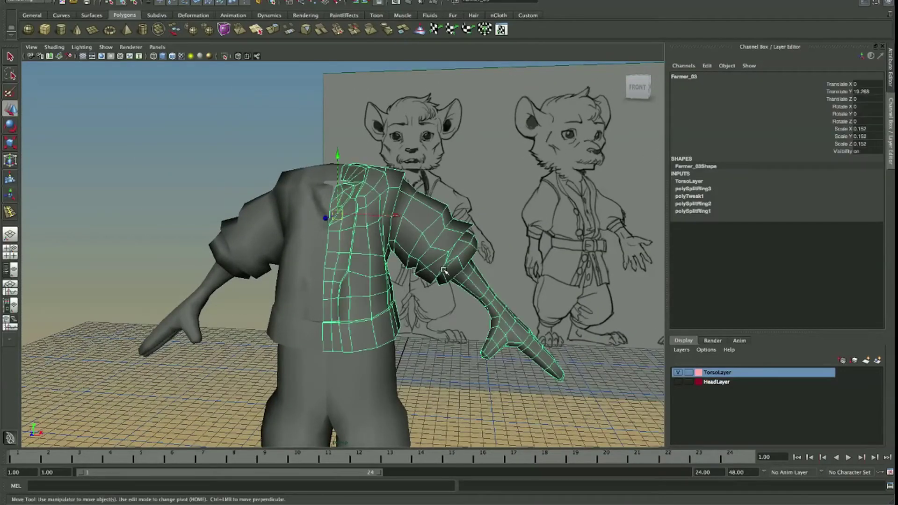
left_click_drag(465, 283, 494, 250)
left_click_drag(447, 295, 354, 255)
left_click(435, 288)
left_click(340, 262)
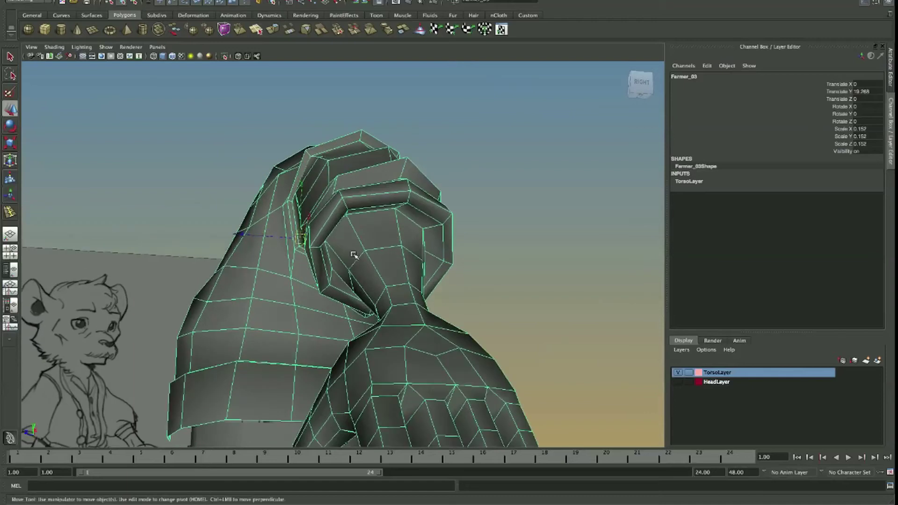
Insert an edge loop on the forearm just under the sleeve cuff.
left_click_drag(395, 229, 403, 219)
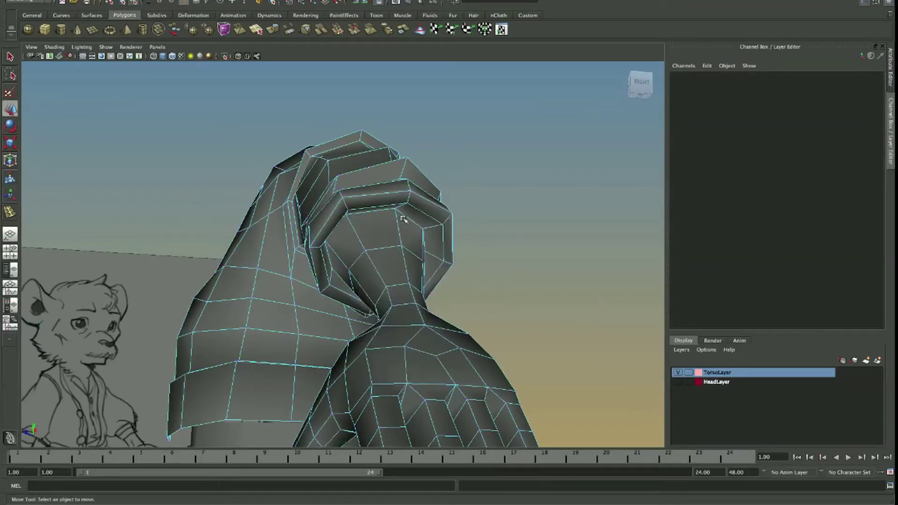
left_click(406, 218)
key("r")
left_click_drag(485, 247, 469, 253)
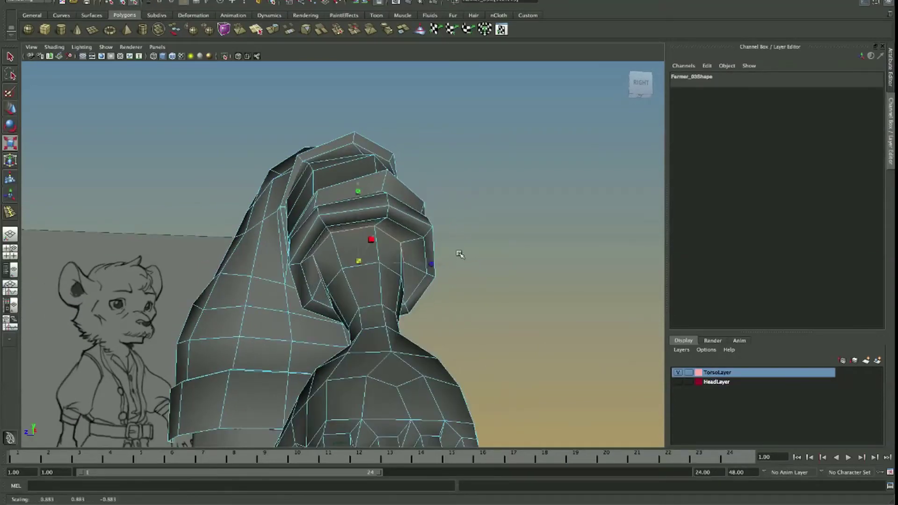
left_click_drag(400, 235, 441, 237)
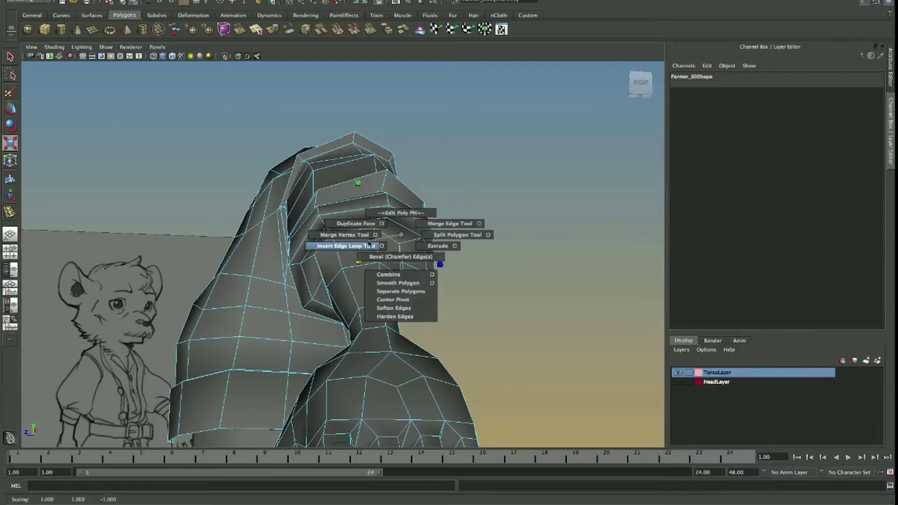
left_click_drag(370, 244, 371, 245)
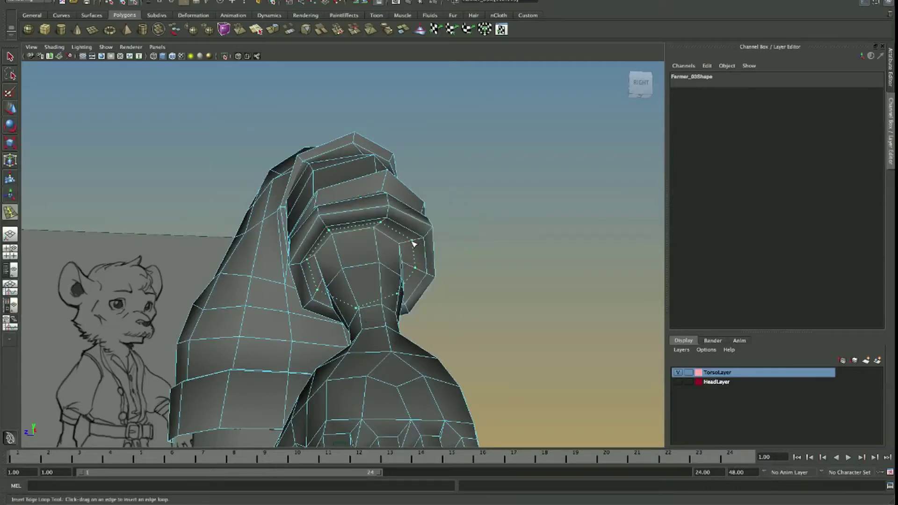
left_click(414, 243)
key("w")
left_click_drag(414, 243, 412, 242)
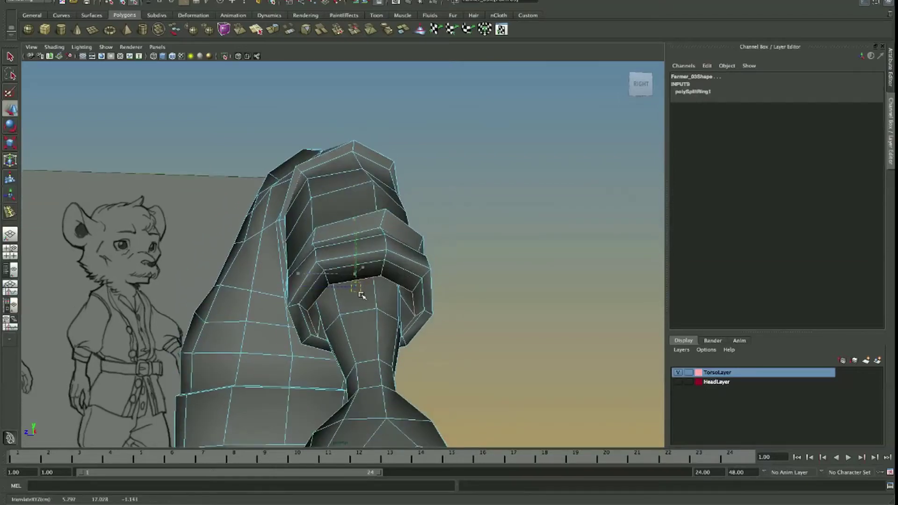
left_click_drag(358, 281, 424, 289)
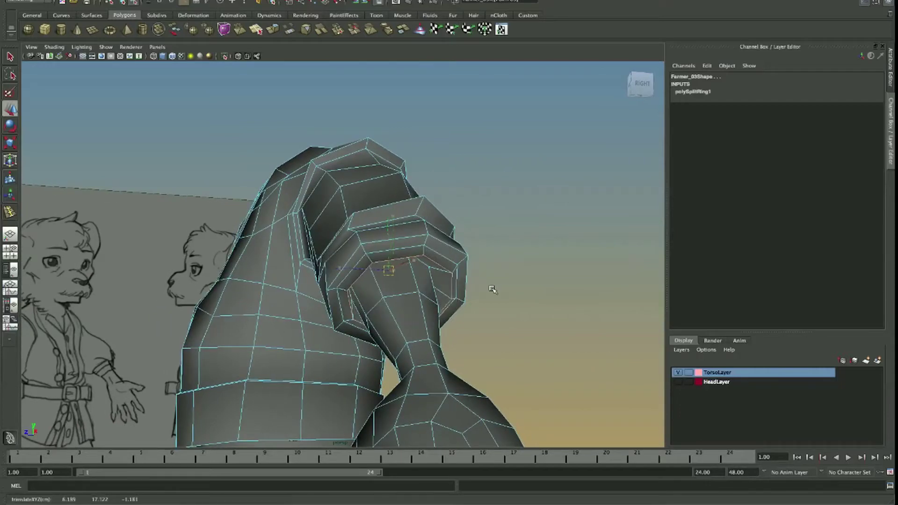
Shrink the new forearm loop slightly and tilt it, then select an arm edge.
key("r")
left_click_drag(495, 289, 489, 285)
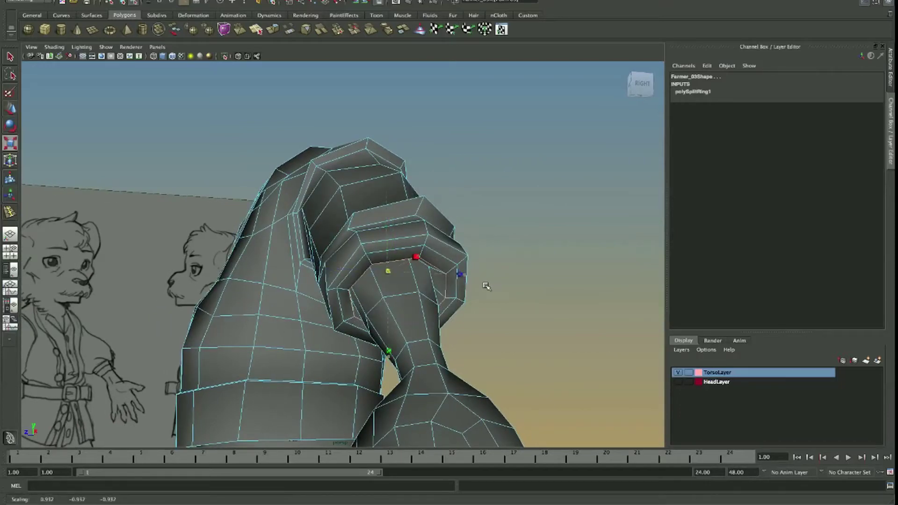
key("w")
left_click_drag(467, 285, 459, 329)
key("r")
key("e")
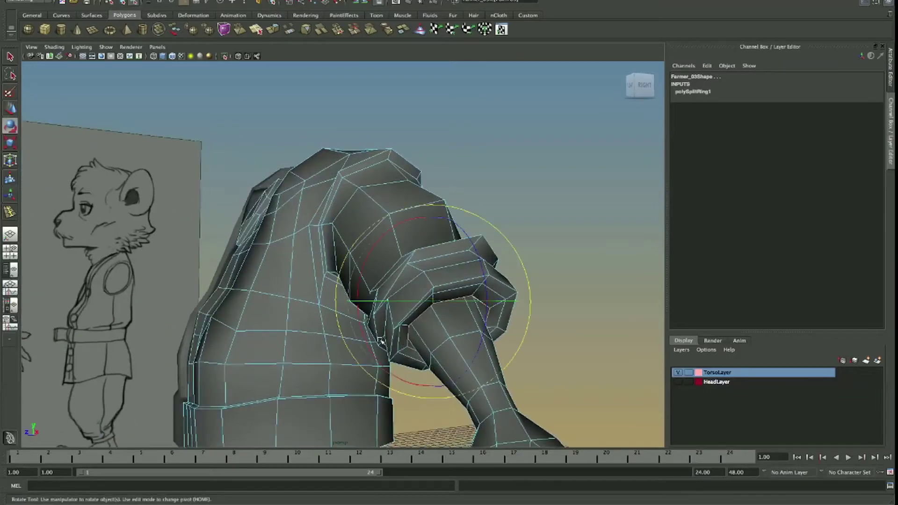
left_click_drag(347, 346, 357, 351)
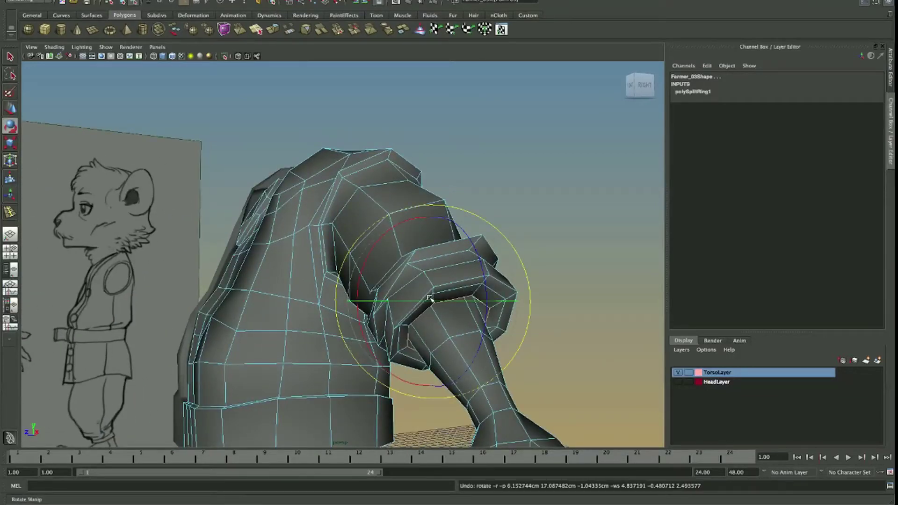
left_click(537, 249)
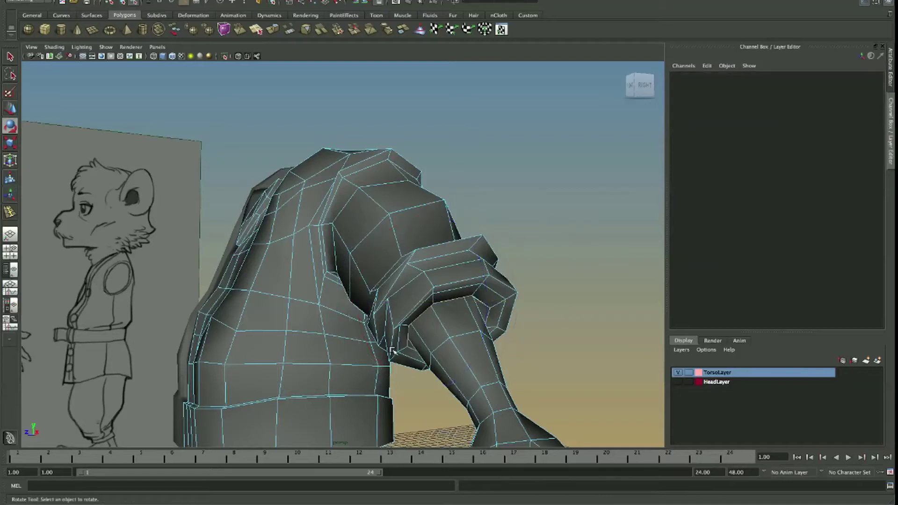
left_click(406, 331)
key("w")
left_click_drag(406, 331, 389, 277)
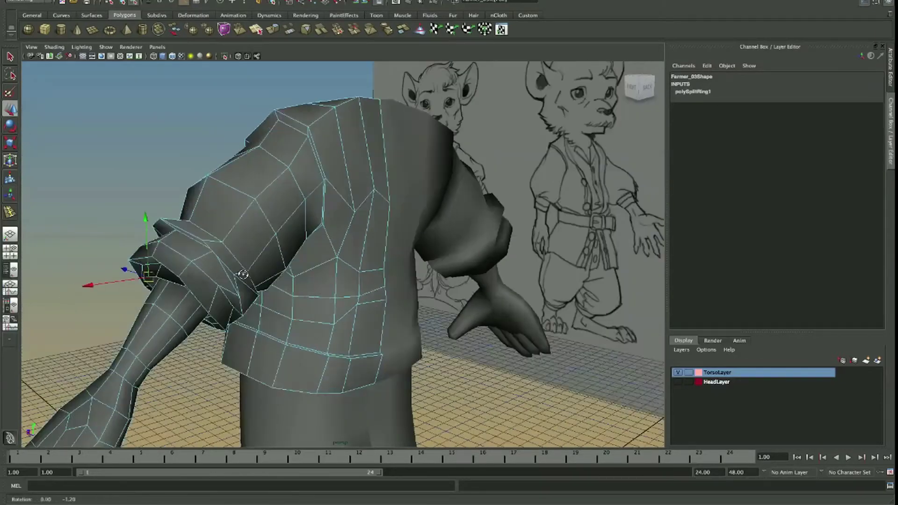
left_click_drag(461, 281, 459, 279)
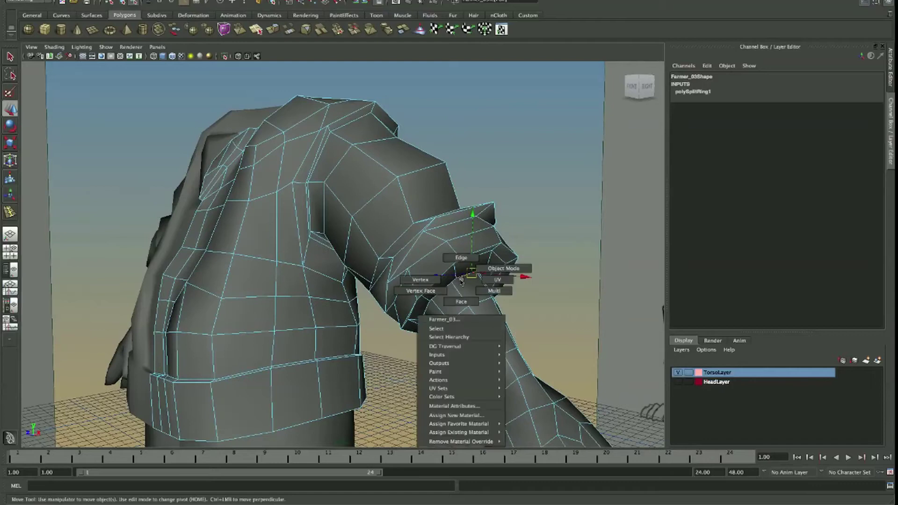
left_click_drag(458, 279, 412, 291)
scroll("down", 3)
key("F8")
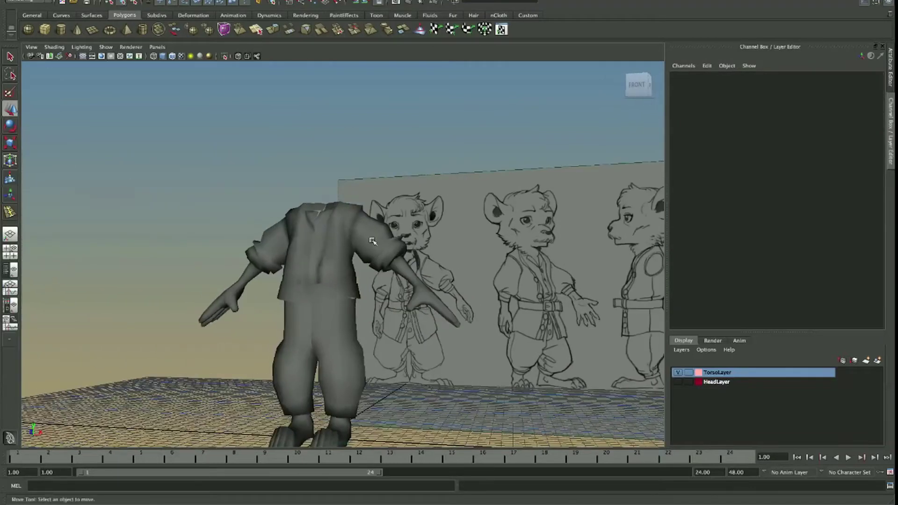
left_click(412, 291)
key("3")
left_click(200, 150)
left_click_drag(200, 150, 531, 235)
left_click(368, 344)
scroll("up", 3)
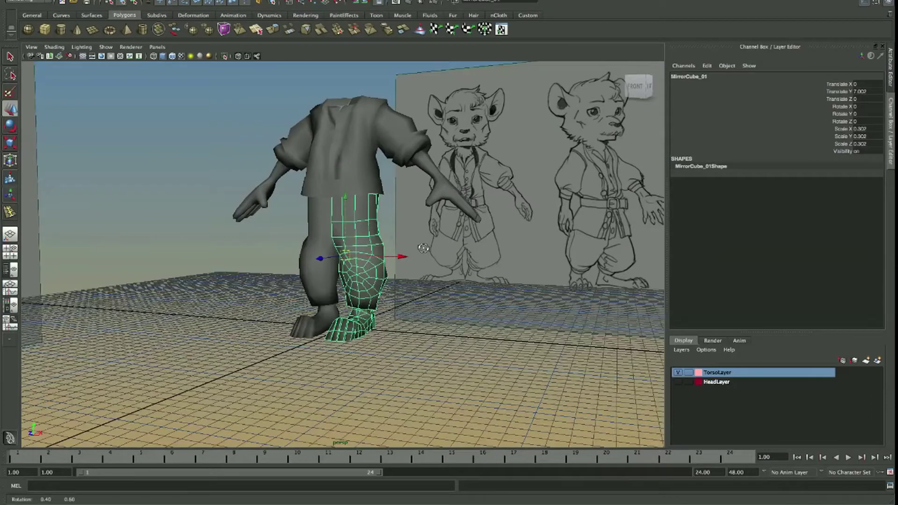
left_click_drag(542, 259, 456, 269)
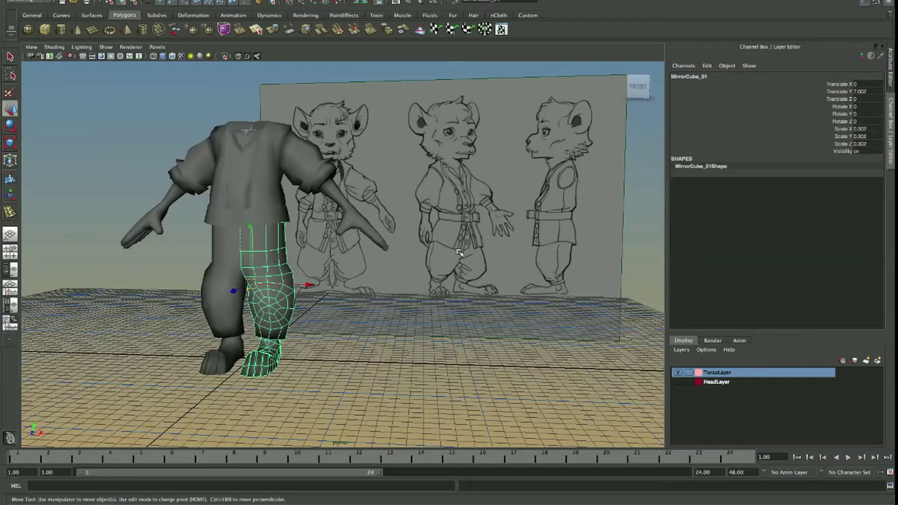
scroll("up", 3)
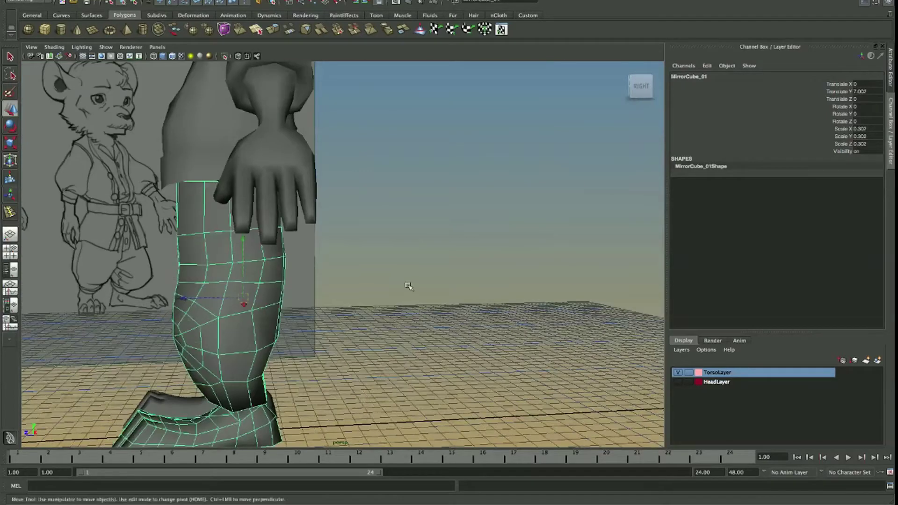
left_click_drag(463, 267, 411, 264)
left_click_drag(411, 264, 365, 280)
left_click_drag(402, 285, 235, 267)
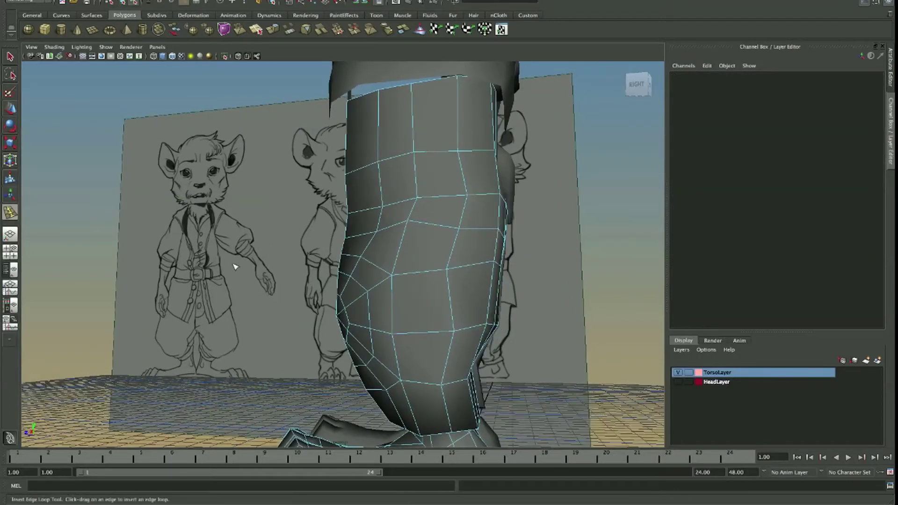
left_click_drag(395, 309, 382, 314)
key("ctrl+z")
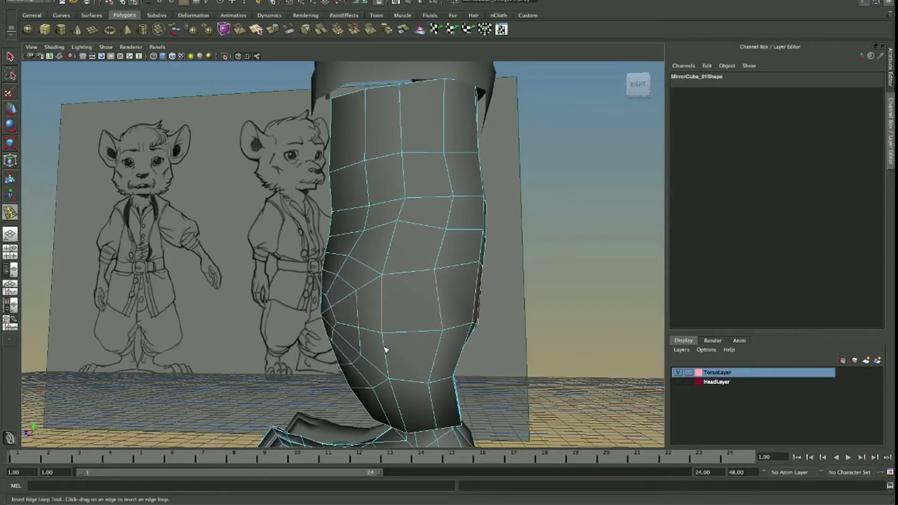
left_click_drag(431, 261, 408, 219)
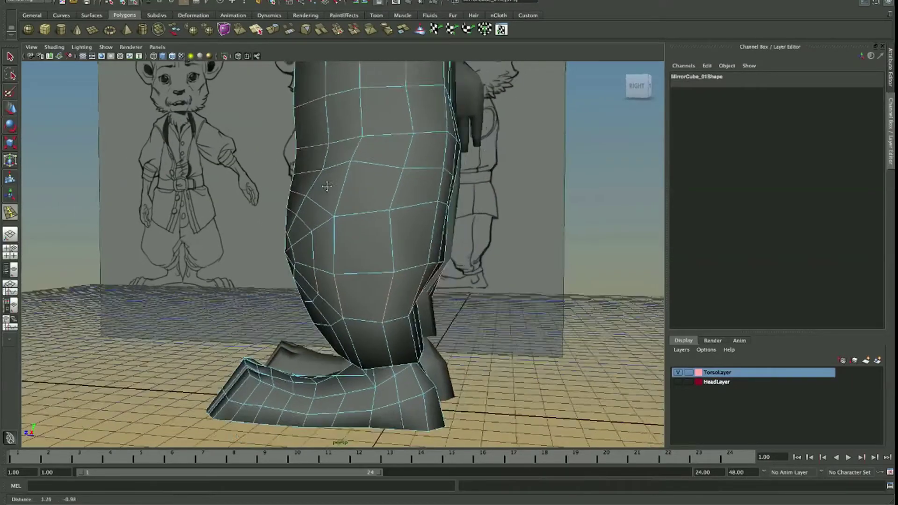
left_click_drag(397, 230, 369, 239)
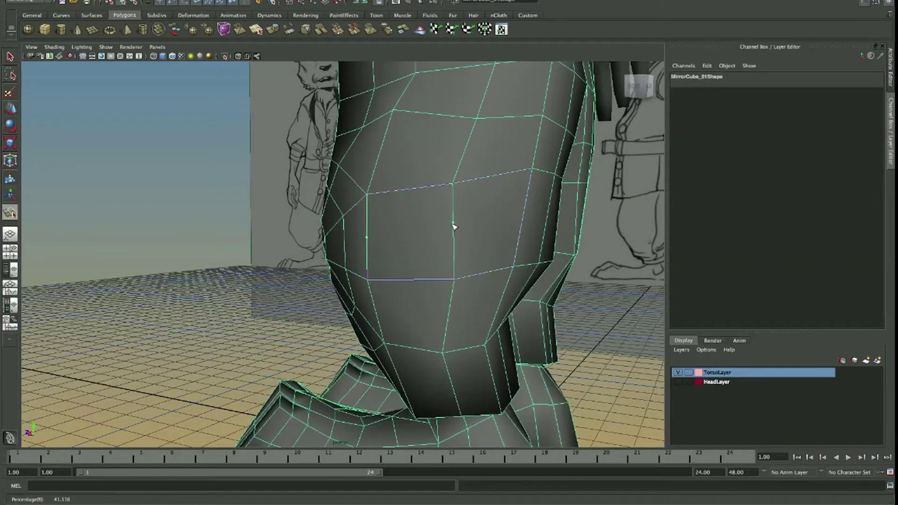
Cut a split-polygon line across the back of the trouser knee.
left_click_drag(474, 230, 386, 232)
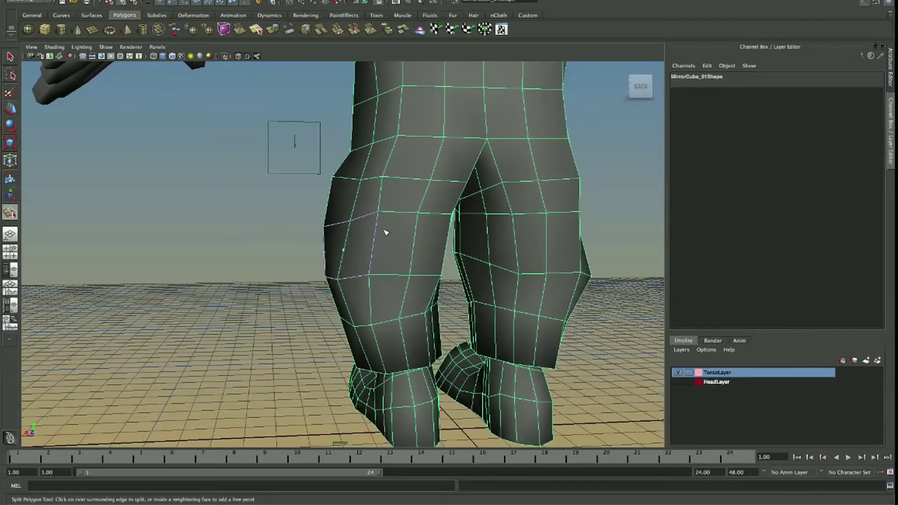
left_click(374, 251)
left_click_drag(413, 240, 364, 197)
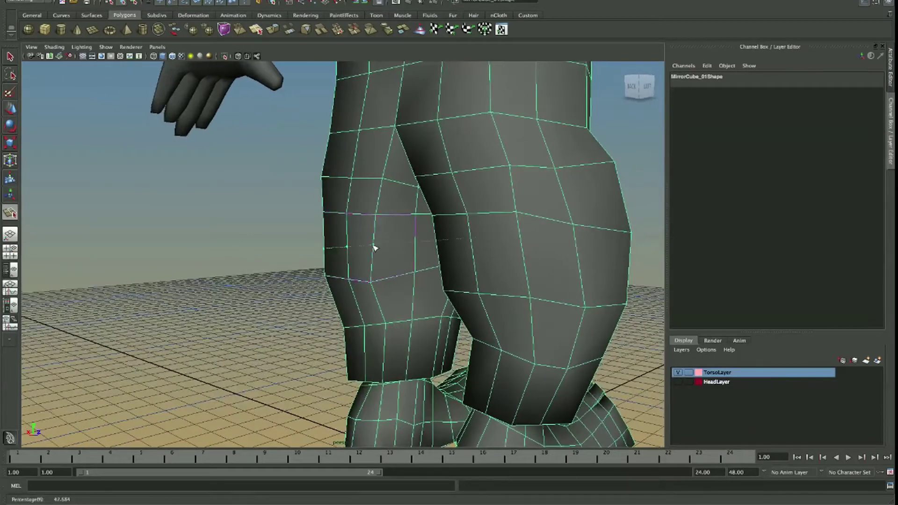
left_click_drag(417, 244, 472, 234)
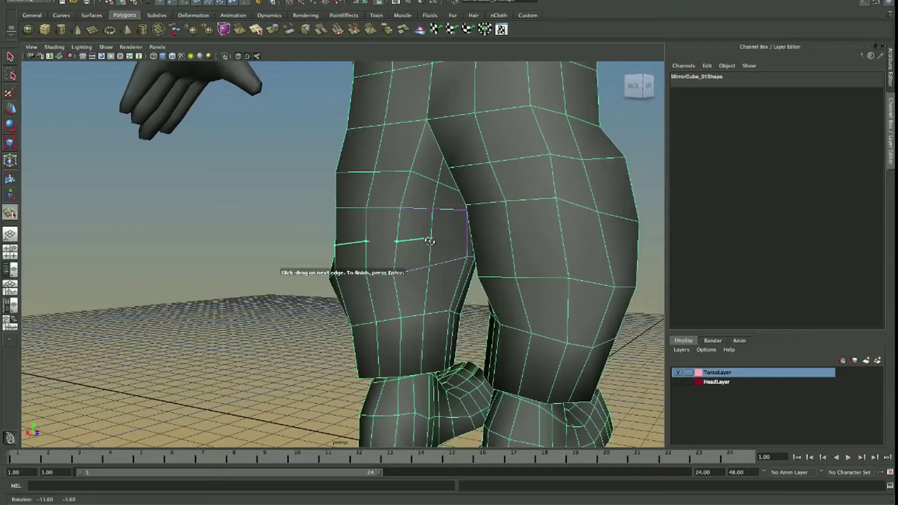
key("Return")
Switch the trousers to component editing, select a knee edge, and set up scaling.
left_click_drag(367, 144, 401, 251)
key("w")
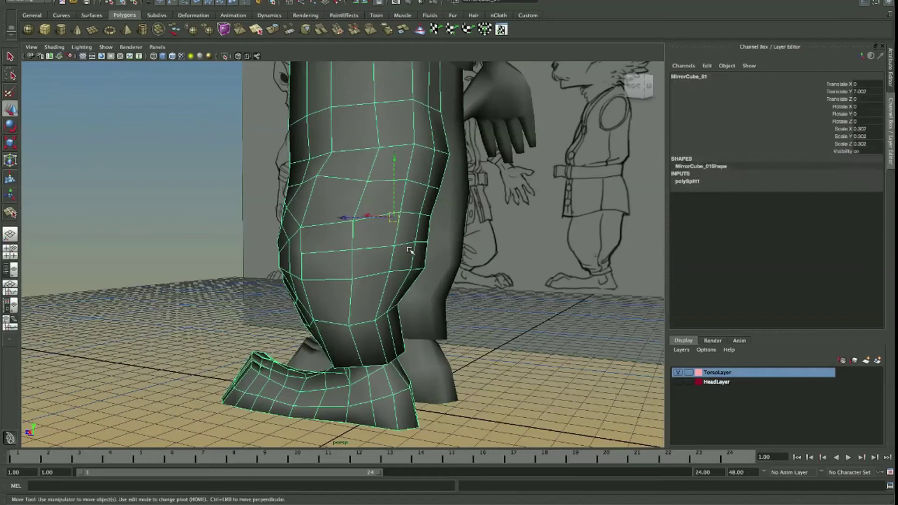
key("F10")
left_click_drag(414, 246, 407, 244)
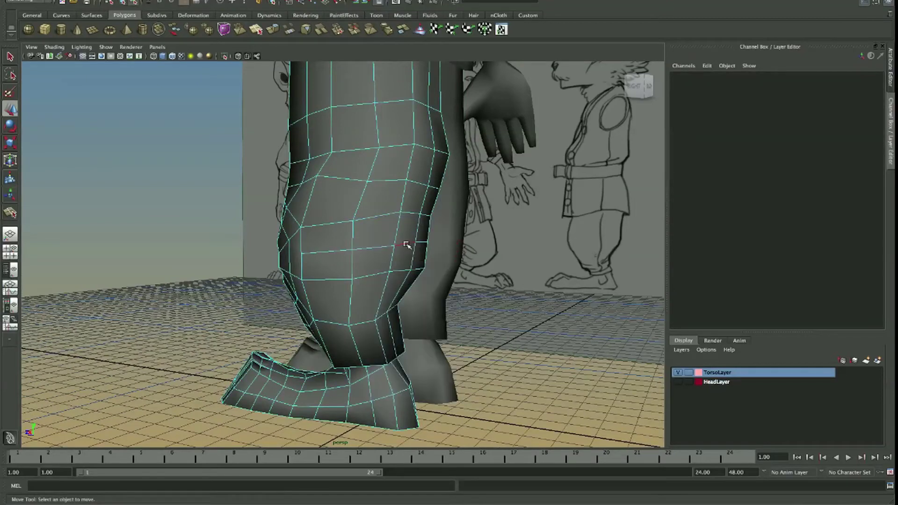
left_click(410, 244)
left_click_drag(414, 244, 423, 245)
key("r")
key("w")
key("r")
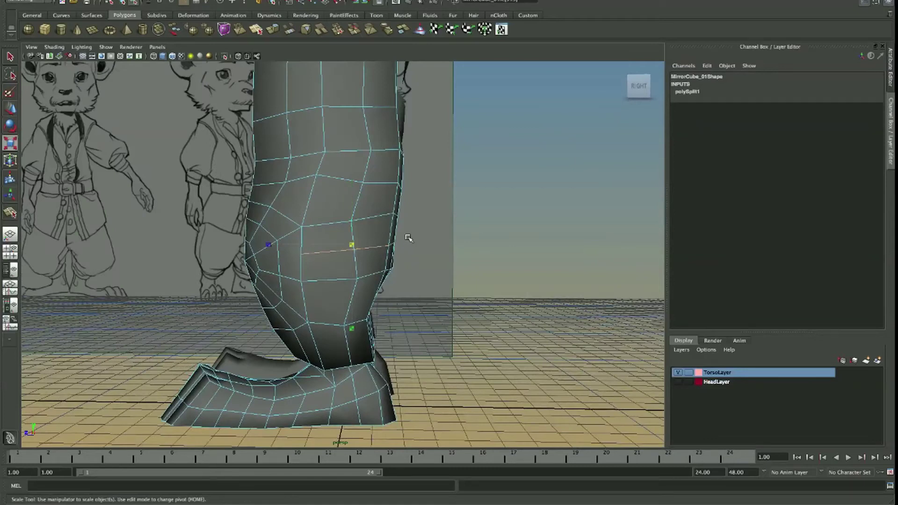
Insert two edge loops just below the knee.
key("g")
right_click(326, 238)
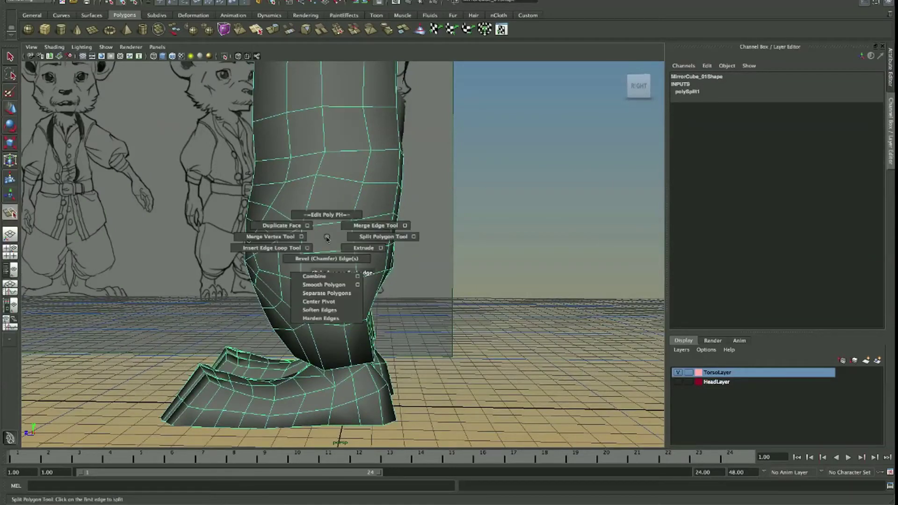
left_click(292, 248)
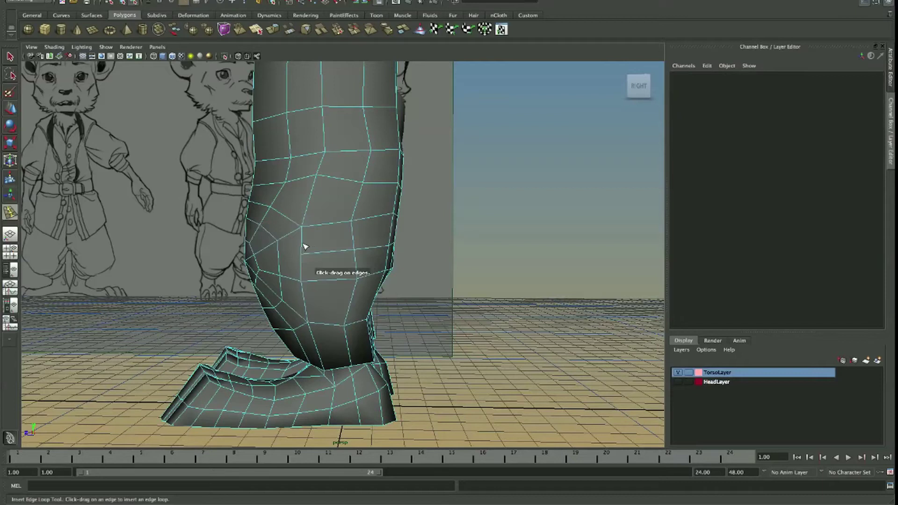
left_click(304, 243)
left_click(305, 255)
left_click_drag(311, 271, 427, 261)
Scale the new knee loop inward, then move it to deepen the fold.
key("w")
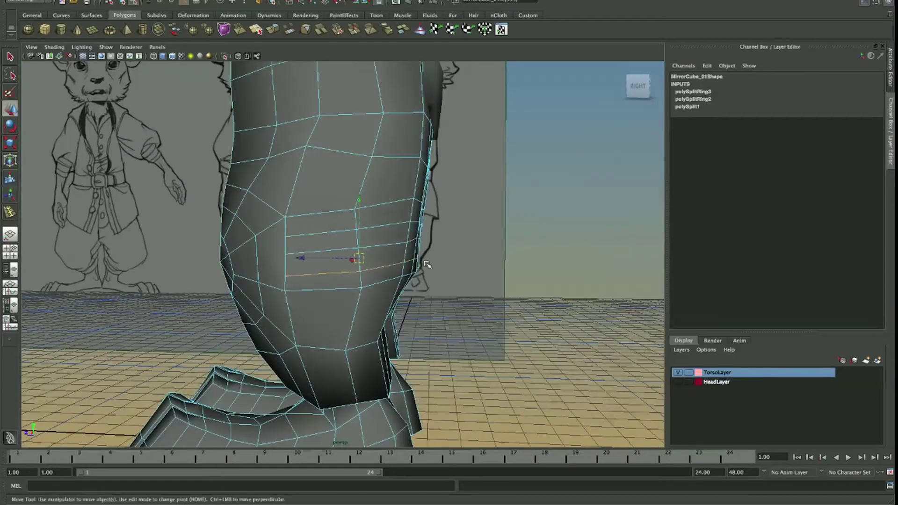
key("r")
left_click_drag(469, 264, 455, 267)
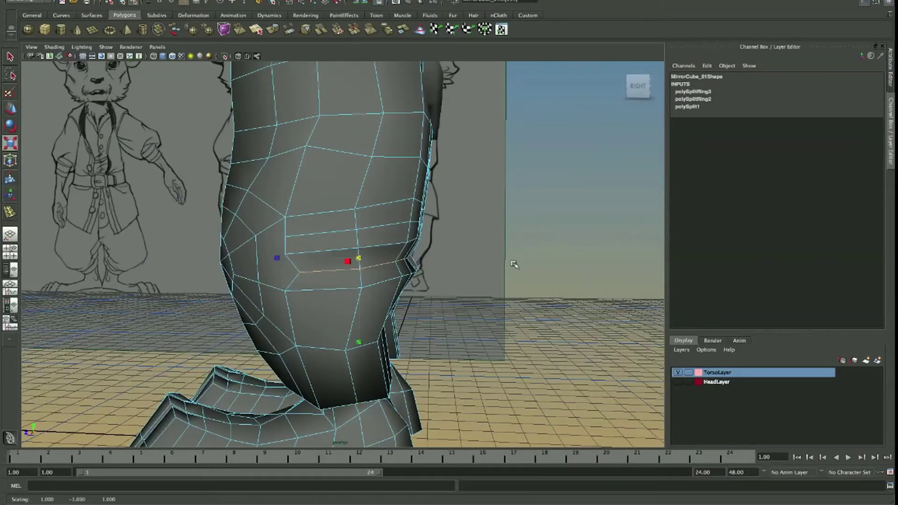
left_click_drag(514, 265, 389, 265)
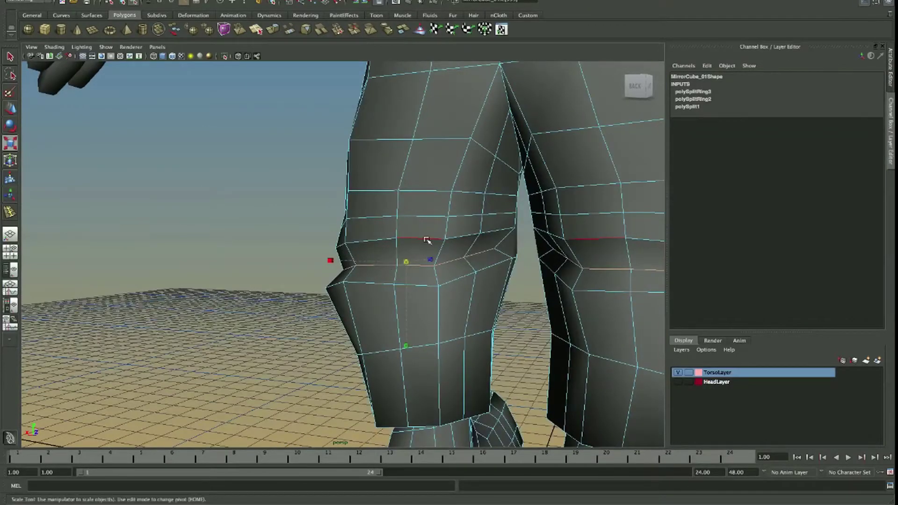
left_click_drag(426, 240, 431, 251)
key("w")
left_click_drag(431, 251, 423, 267)
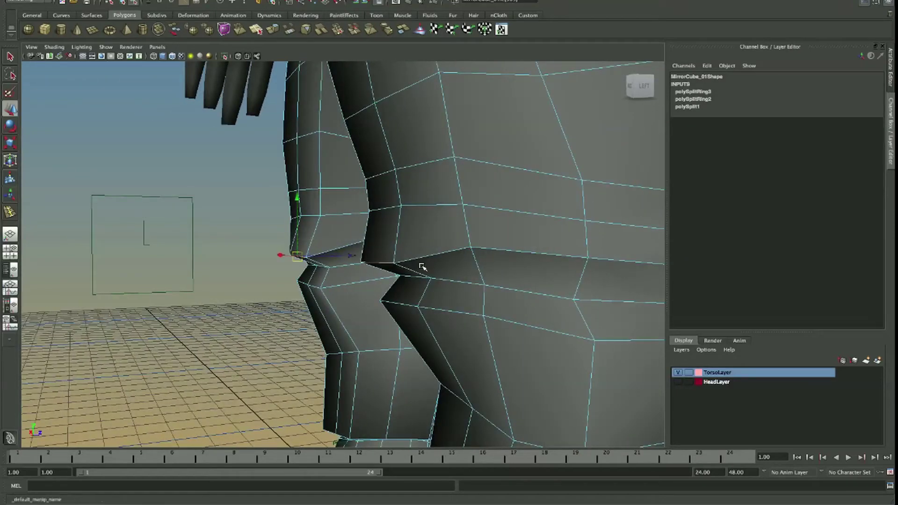
left_click_drag(422, 267, 479, 289)
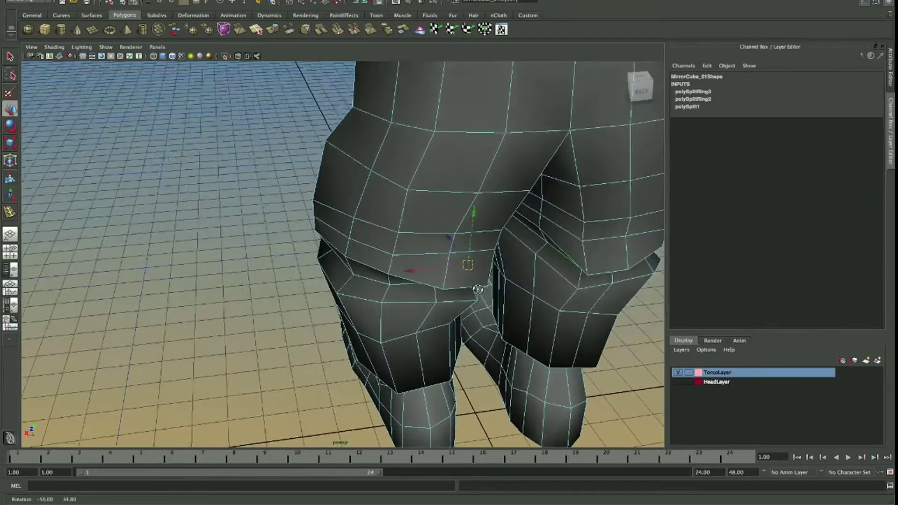
Select a vertex at the back of the knee and start another split cut.
scroll("down", 3)
left_click_drag(538, 286, 522, 260)
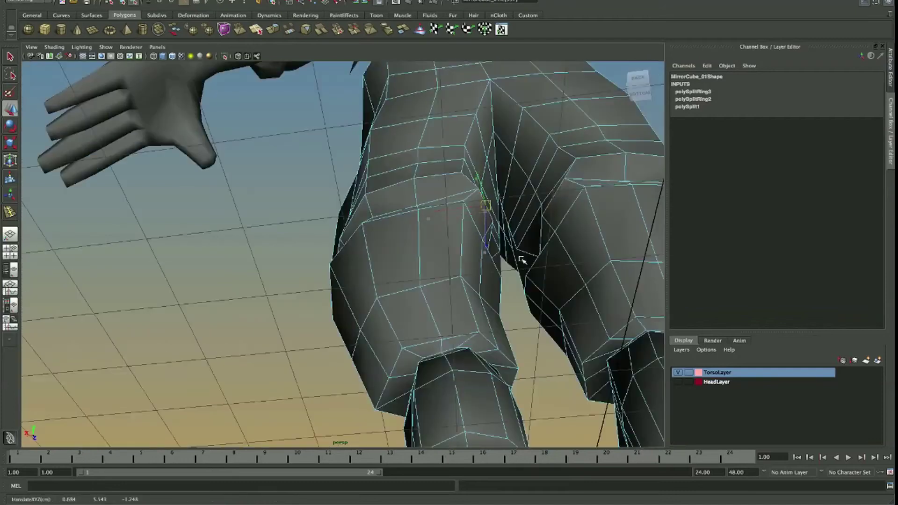
left_click_drag(397, 209, 537, 220)
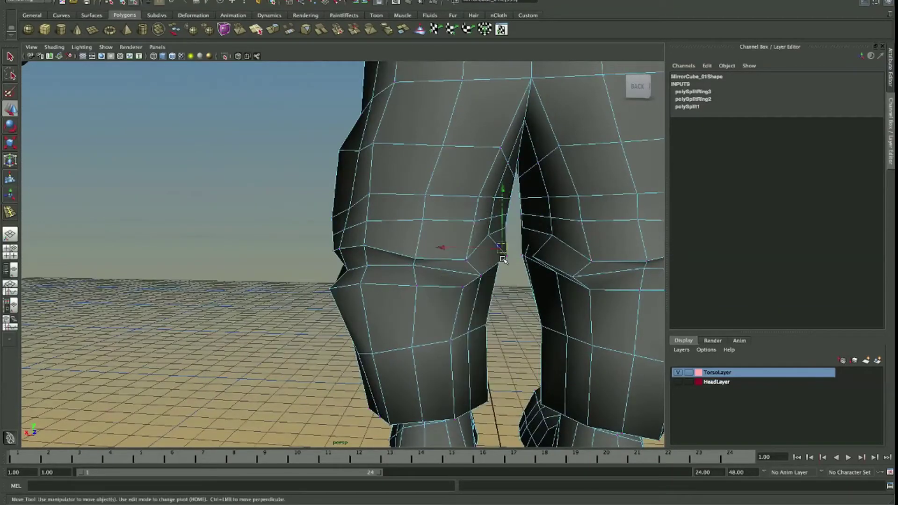
left_click(499, 247)
left_click_drag(466, 261, 365, 204)
left_click_drag(440, 233, 289, 287)
key("y")
left_click(289, 287)
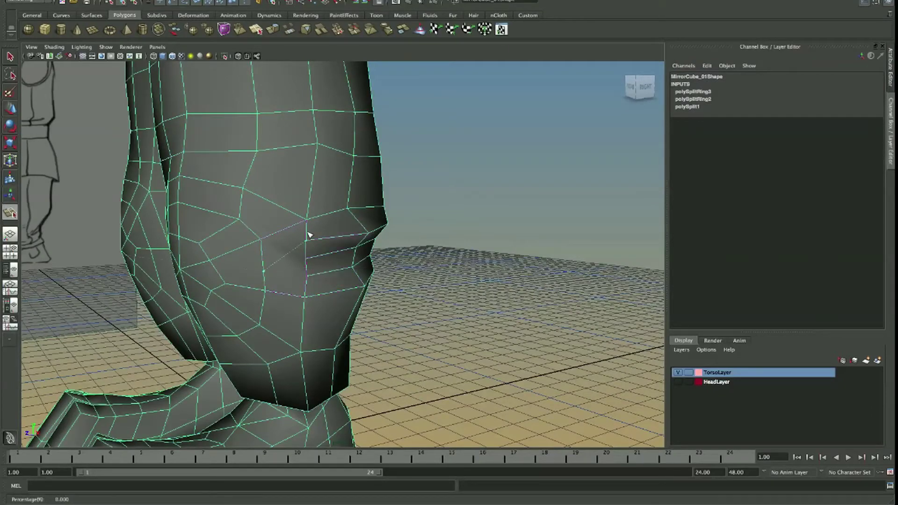
Select knee vertices on the trouser leg with the Move Tool.
key("w")
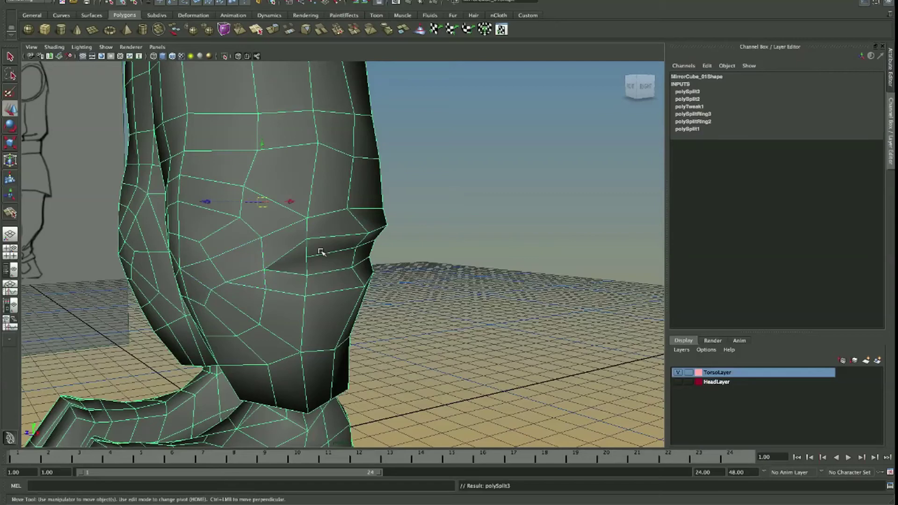
left_click_drag(231, 307, 303, 256)
left_click_drag(360, 229, 318, 232)
left_click(262, 234)
left_click_drag(310, 252, 341, 257)
left_click(372, 238)
left_click_drag(408, 257, 397, 184)
Isolate the trouser leg, hiding the torso, and view it whole.
key("F8")
key("g")
key("q")
key("ctrl+1")
left_click_drag(397, 185, 310, 211)
left_click_drag(310, 210, 375, 246)
Reselect the trouser mesh and split a new cut along the knee edge.
left_click(529, 235)
left_click(375, 247)
left_click_drag(374, 247, 366, 243)
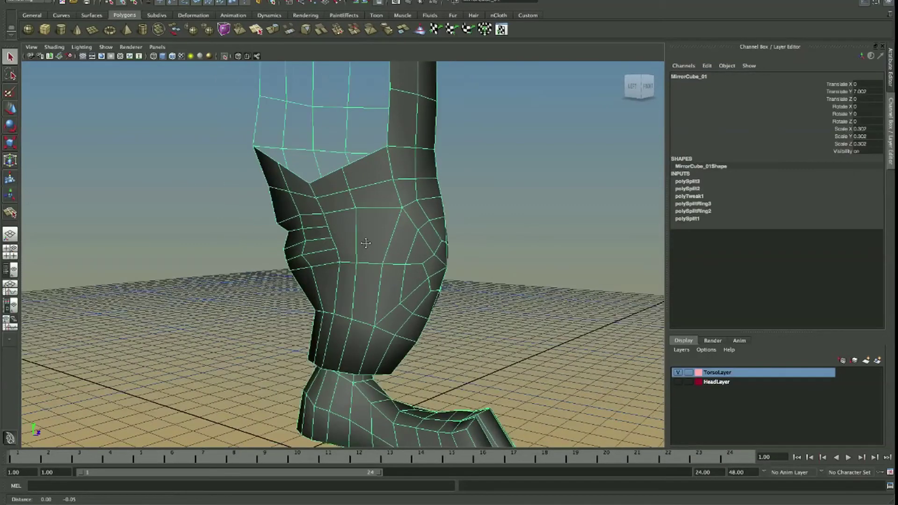
left_click_drag(366, 243, 377, 242)
left_click_drag(341, 241, 393, 247)
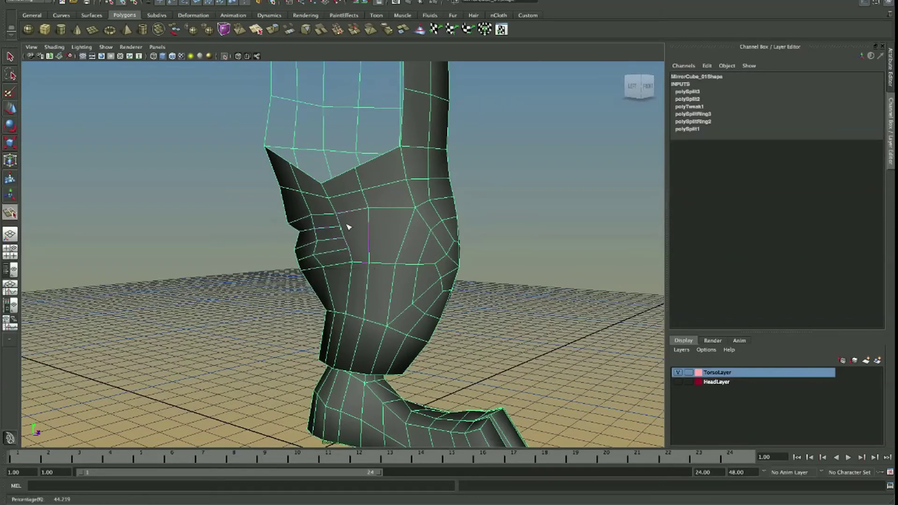
left_click_drag(371, 232, 373, 237)
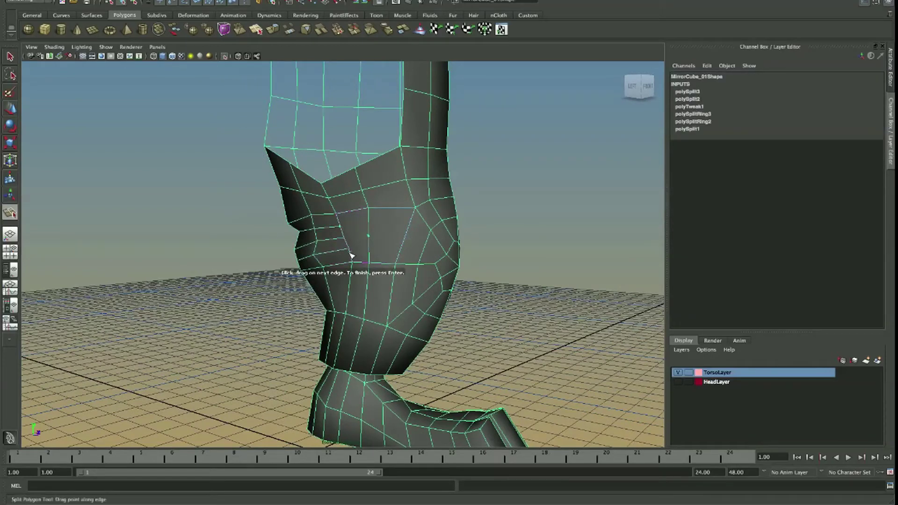
key("Return")
Move a side knee vertex left and down to reshape the fold.
scroll("up", 3)
scroll("up", 3)
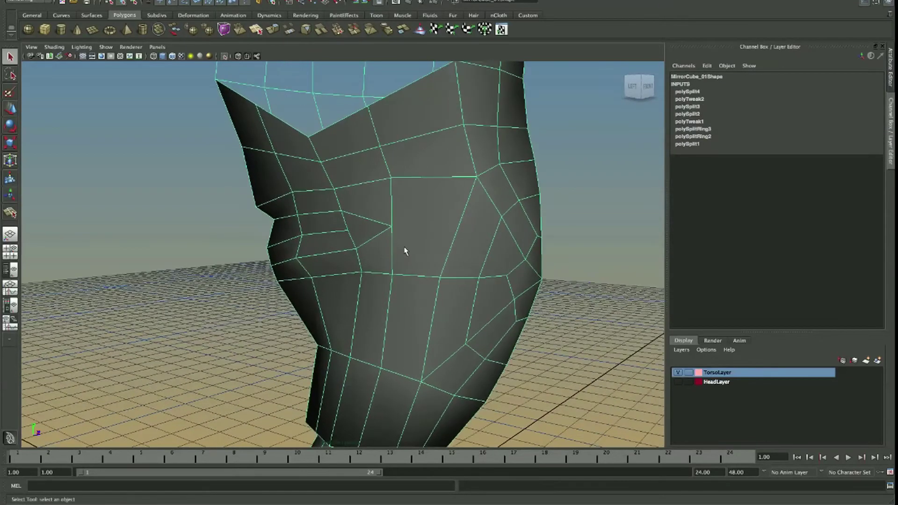
left_click_drag(405, 251, 376, 237)
left_click(347, 231)
key("w")
left_click_drag(348, 233, 362, 272)
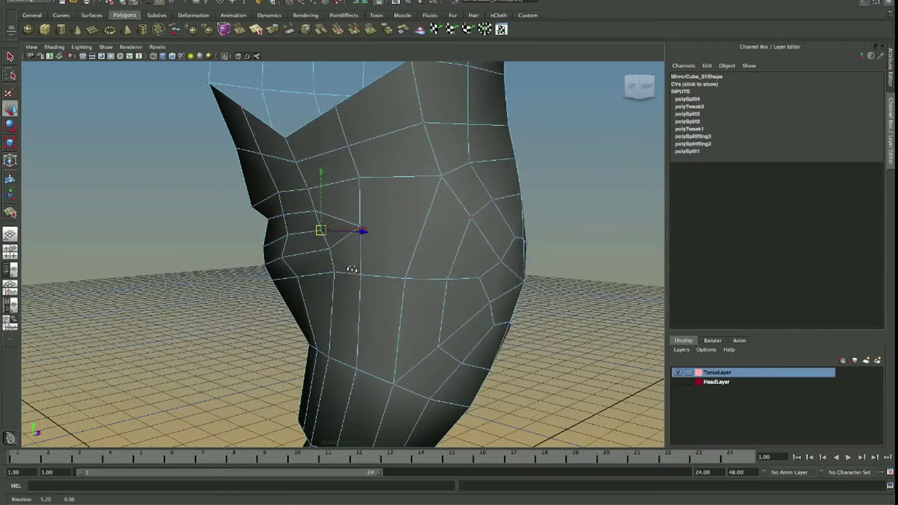
left_click_drag(340, 273, 330, 275)
left_click_drag(268, 258, 285, 270)
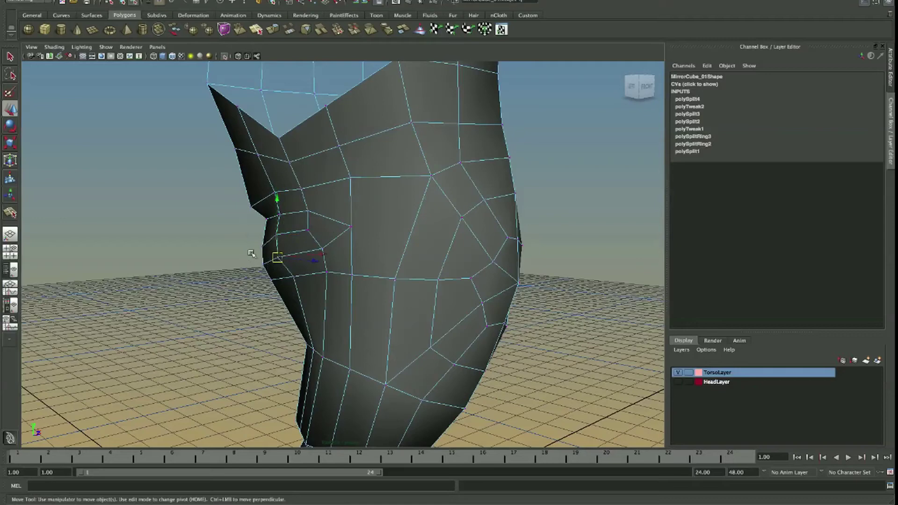
Inspect the knee crease from the side, selecting then deselecting a crease vertex.
scroll("down", 3)
scroll("up", 3)
left_click_drag(315, 307, 456, 302)
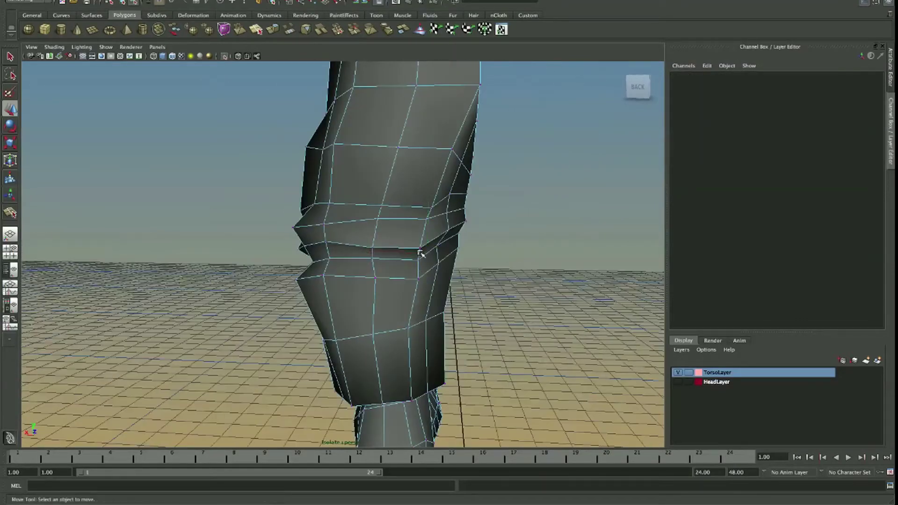
left_click_drag(420, 249, 466, 275)
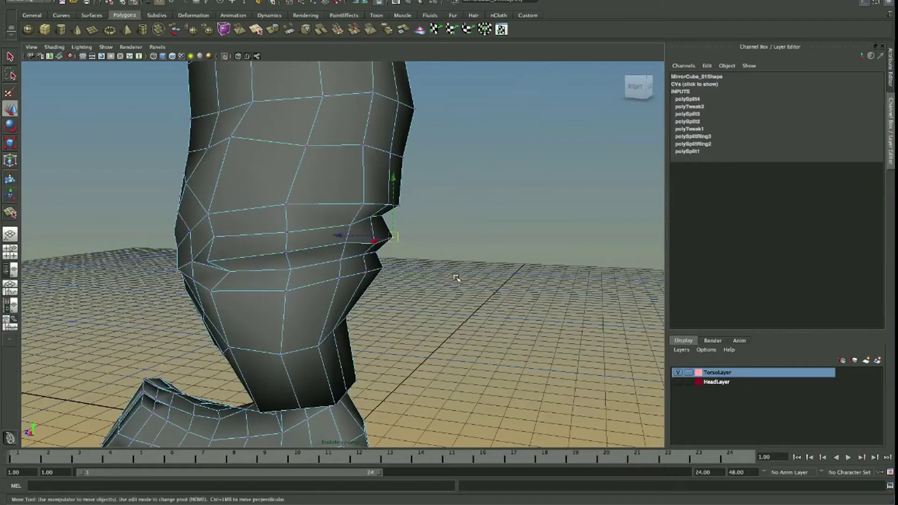
left_click_drag(333, 239, 412, 261)
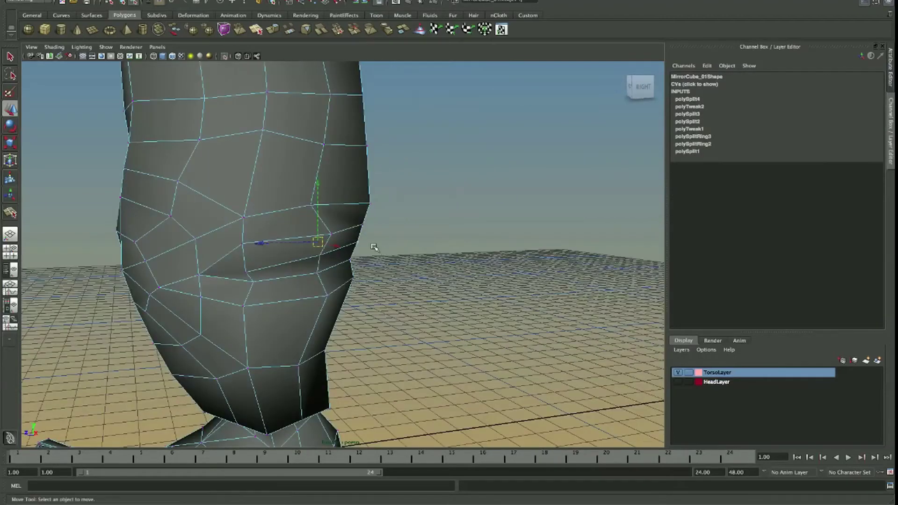
left_click(355, 245)
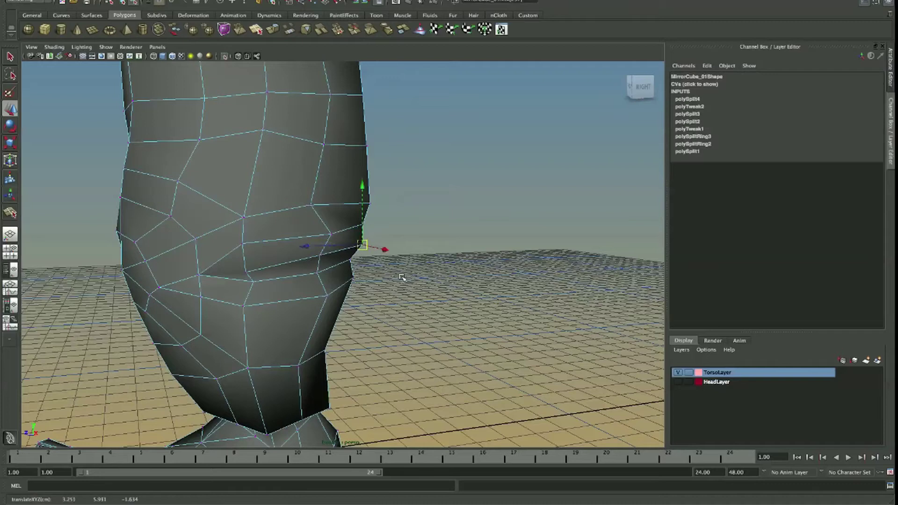
left_click(468, 243)
Frame the whole lower leg and exit Isolate Select.
left_click_drag(482, 241, 346, 241)
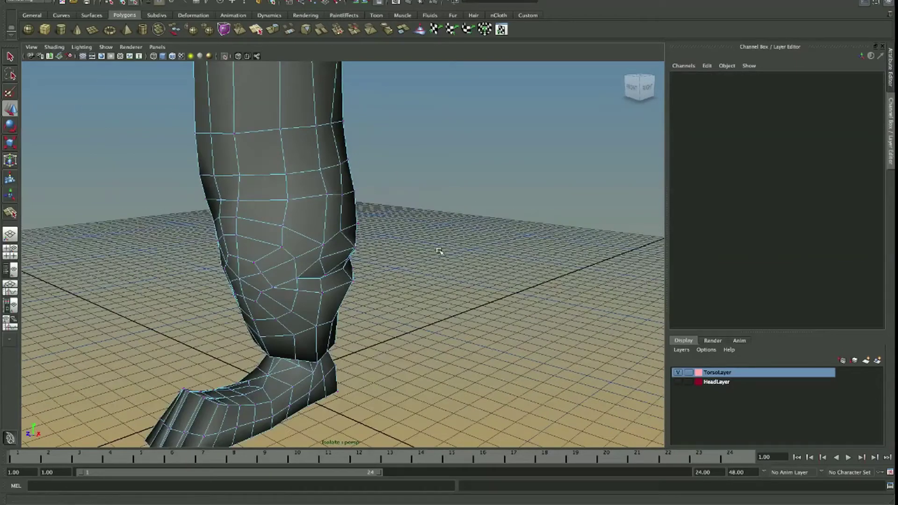
key("f")
left_click(337, 253)
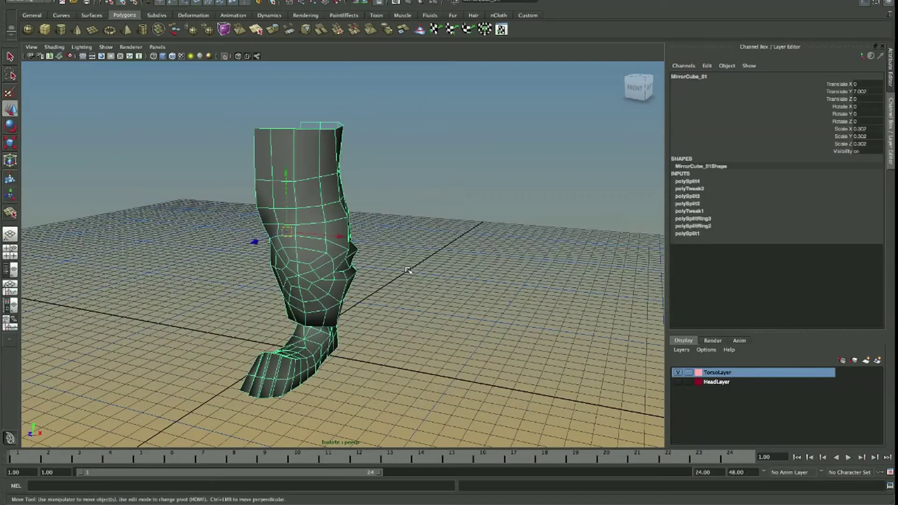
left_click(406, 267)
key("ctrl+1")
Frame the whole scene and draw a polygon cylinder on the grid beside the character.
key("a")
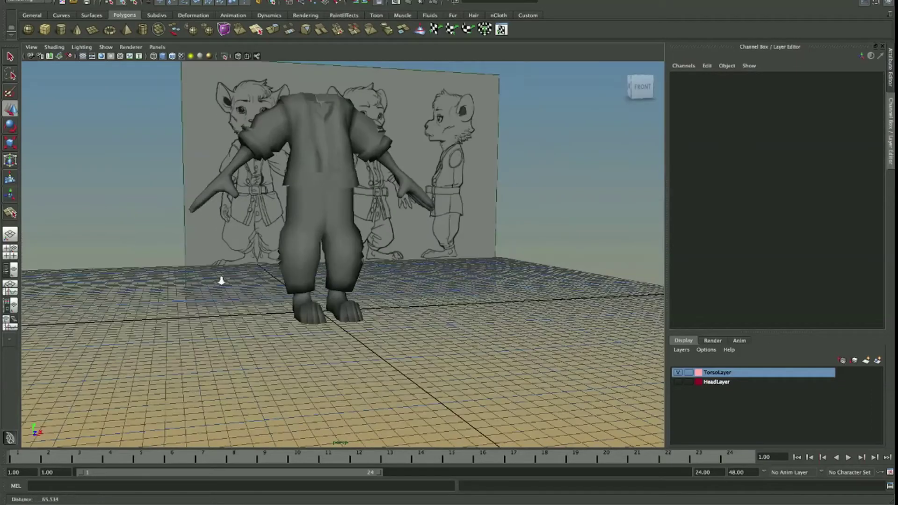
key("q")
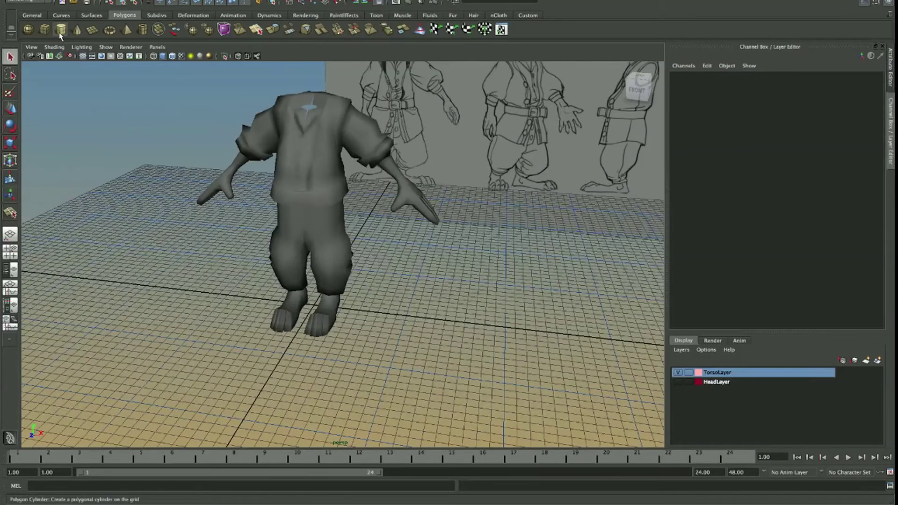
left_click(60, 36)
left_click_drag(428, 312, 445, 205)
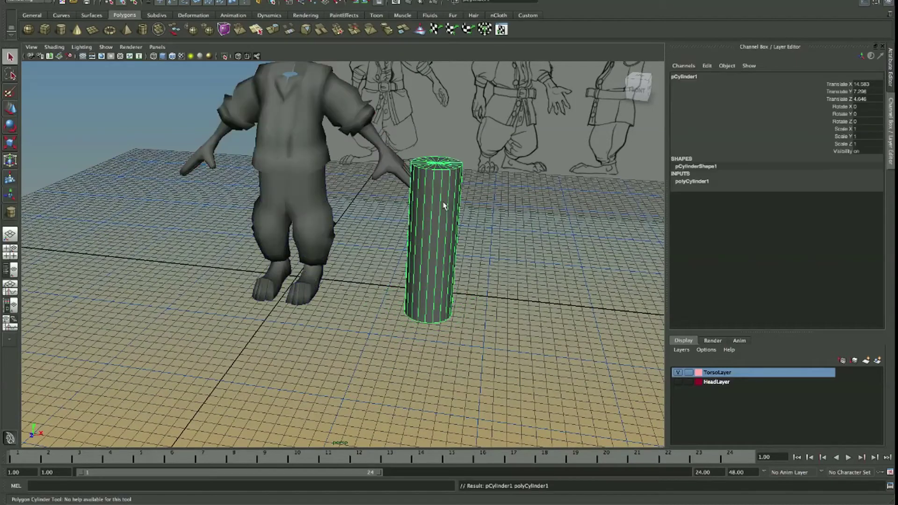
Set the cylinder's Subdivisions Height and Subdivisions Axis to 10.
left_click(683, 183)
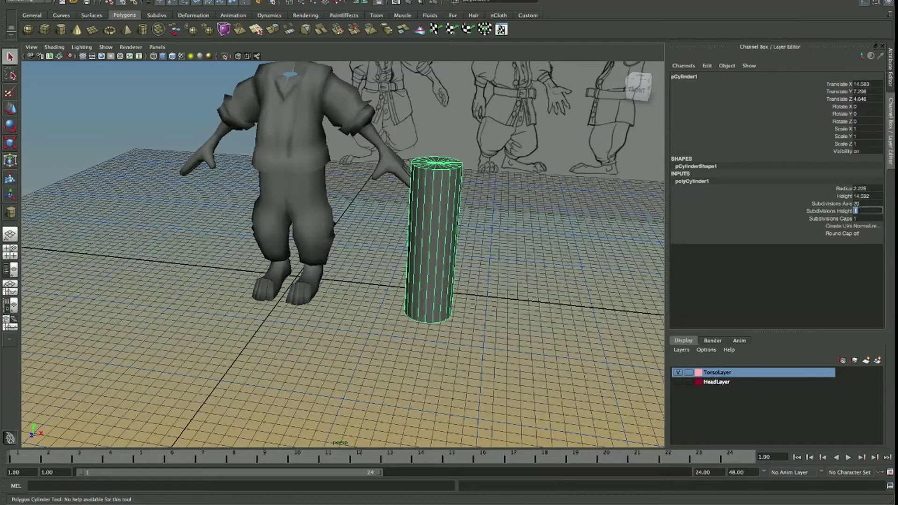
type("10")
key("Return")
left_click_drag(473, 257, 578, 235)
key("ctrl+a")
key("ctrl+a")
left_click(690, 183)
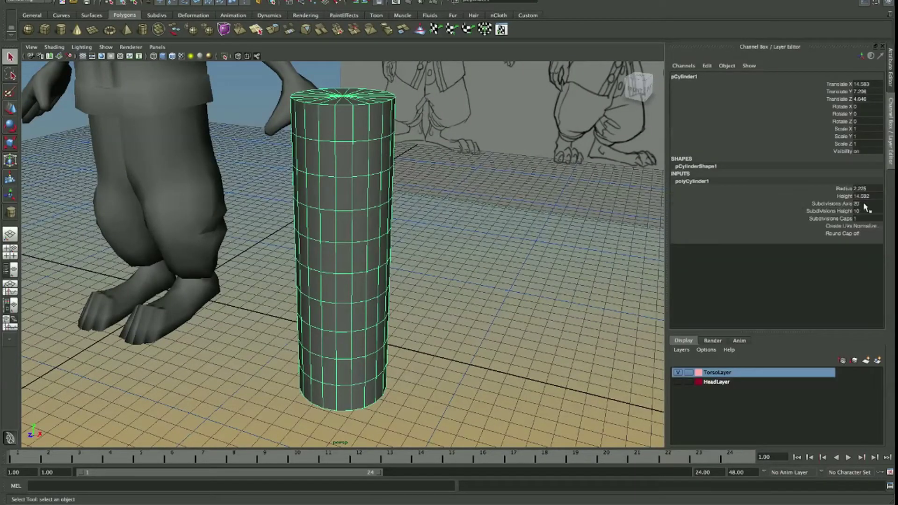
key("Return")
left_click(452, 236)
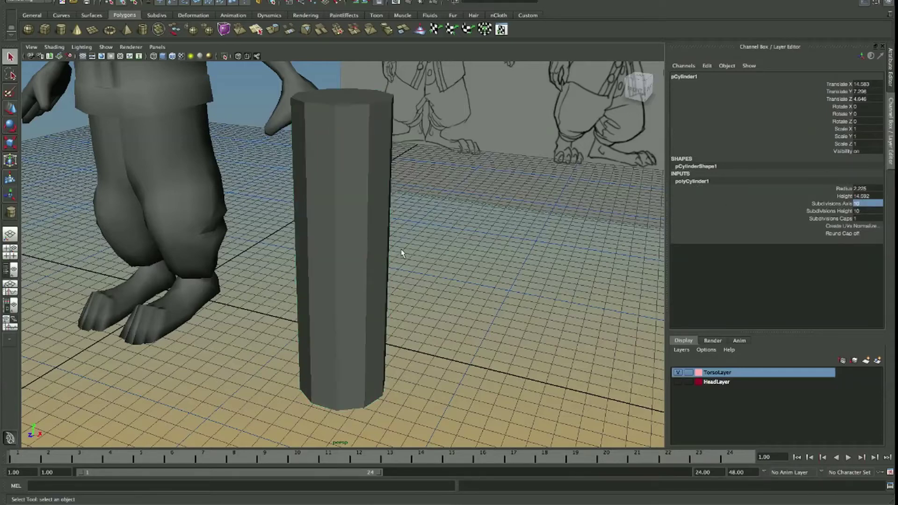
left_click(314, 257)
left_click_drag(321, 255, 346, 253)
left_click_drag(353, 253, 346, 263)
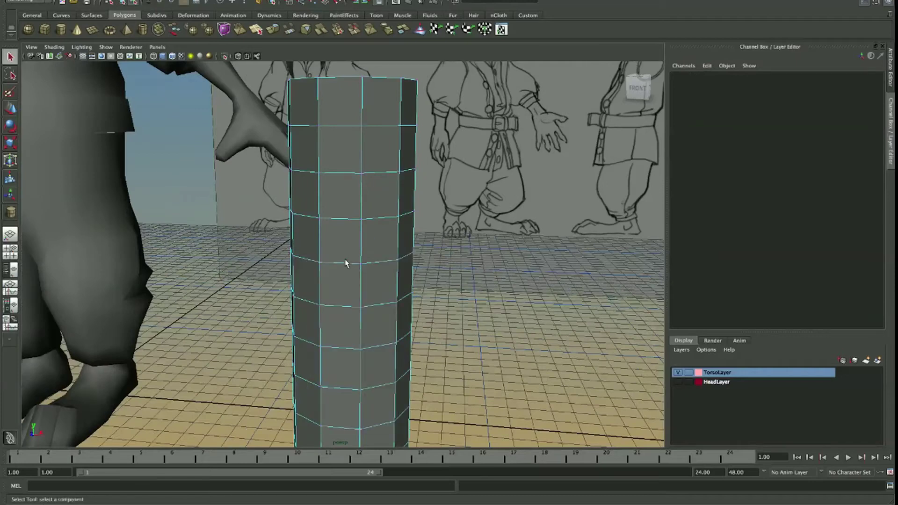
Widen a middle edge ring of the cylinder and pinch the ring below into a waist.
double_click(344, 266)
left_click_drag(344, 265, 450, 279)
key("r")
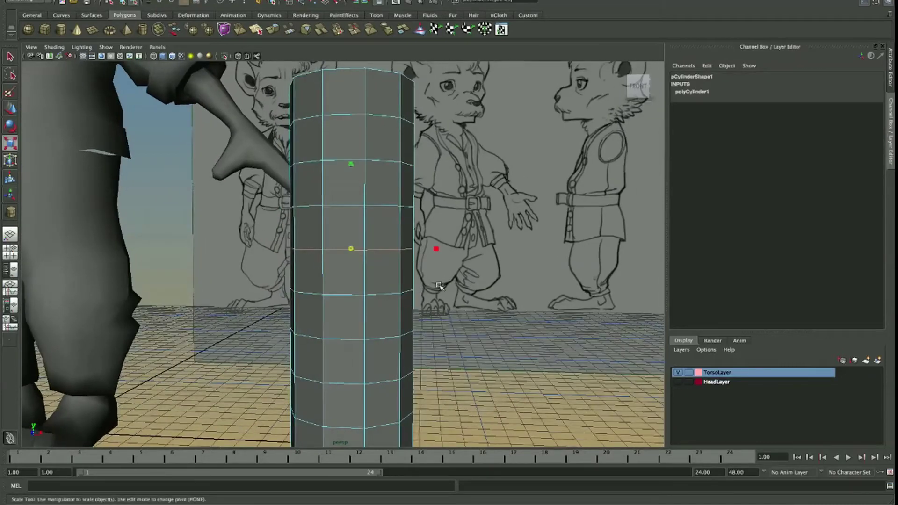
left_click_drag(440, 286, 408, 332)
double_click(347, 295)
left_click_drag(356, 299, 526, 321)
Try raising the lower edge ring, then undo the trial changes.
double_click(345, 342)
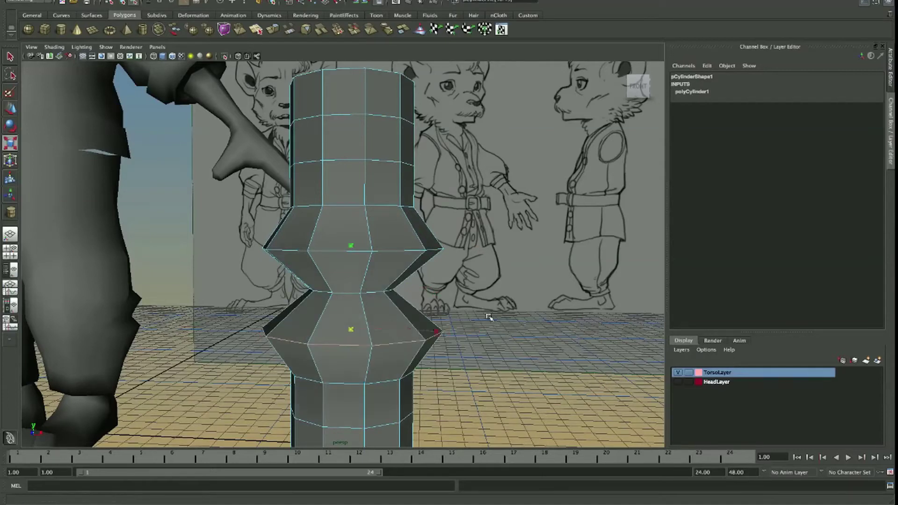
key("w")
left_click_drag(344, 267, 356, 257)
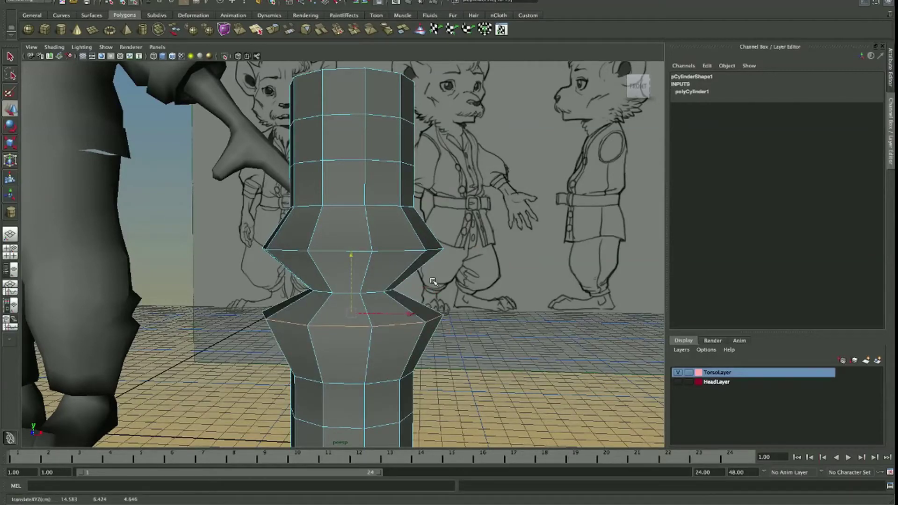
key("ctrl+z")
key("ctrl+z")
key("ctrl+z")
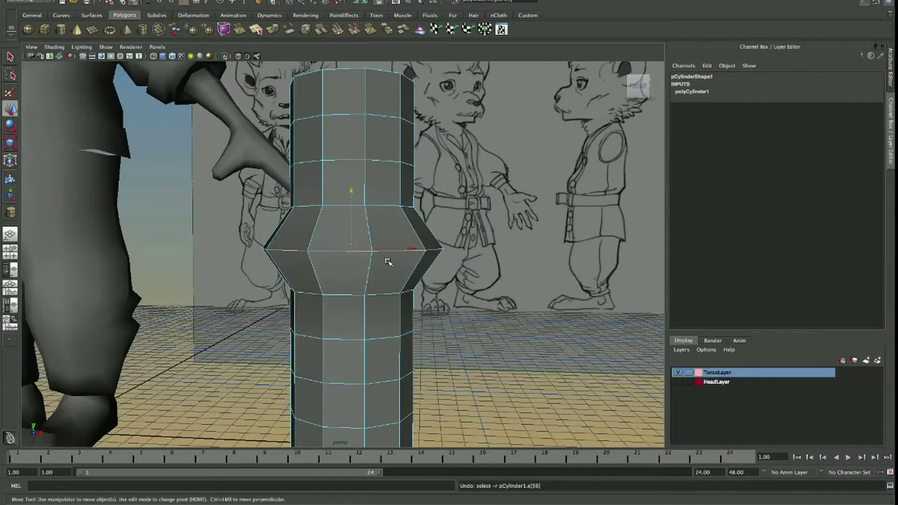
key("ctrl+z")
key("ctrl+z")
key("ctrl+z")
key("ctrl+z")
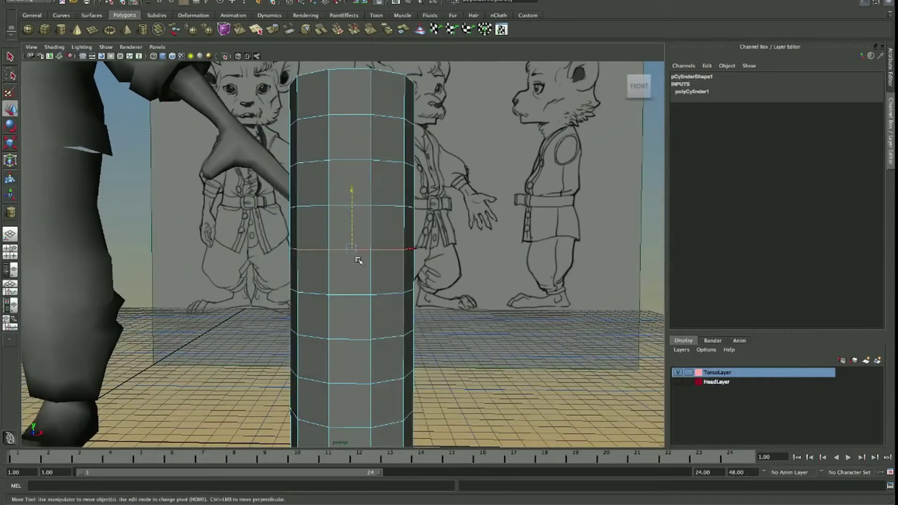
key("4")
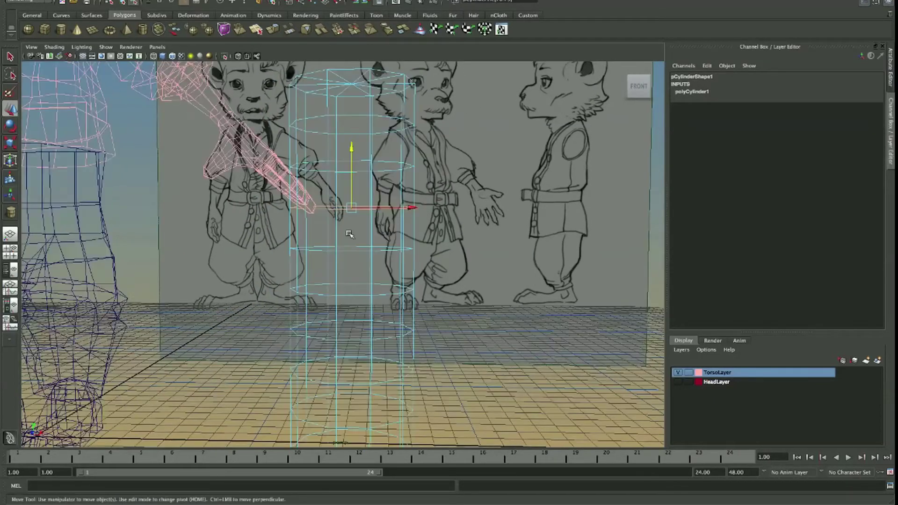
key("ctrl+z")
key("ctrl+z")
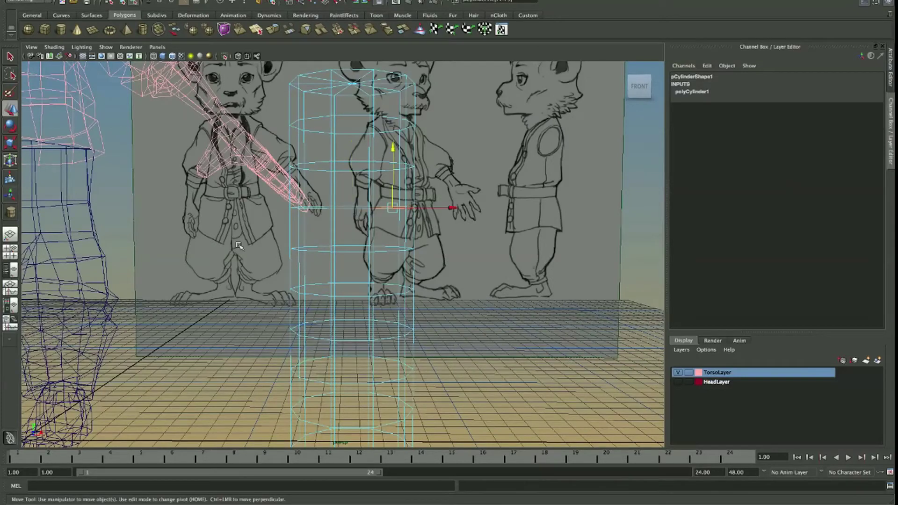
key("5")
Push selected vertices into a notch and pinch a ring inward at the waist.
left_click_drag(428, 225, 483, 251)
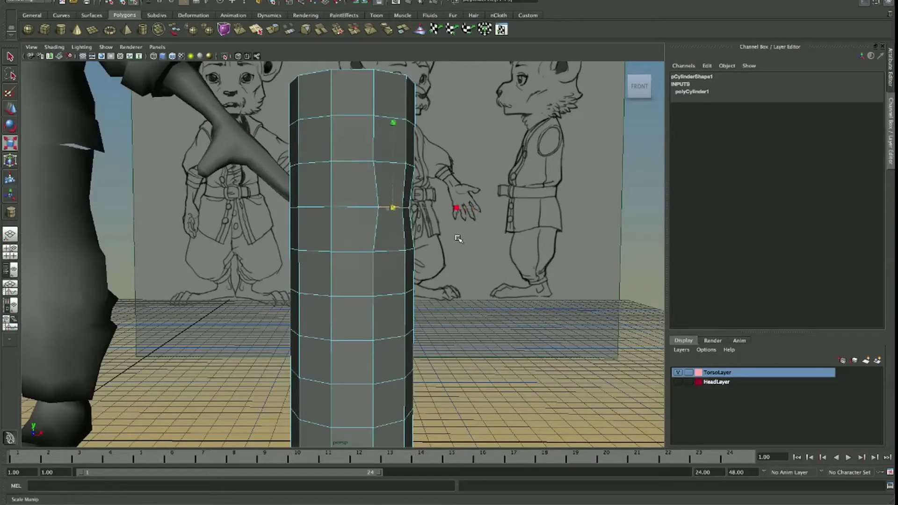
left_click(391, 162)
left_click_drag(477, 149, 483, 154)
key("r")
key("ctrl+z")
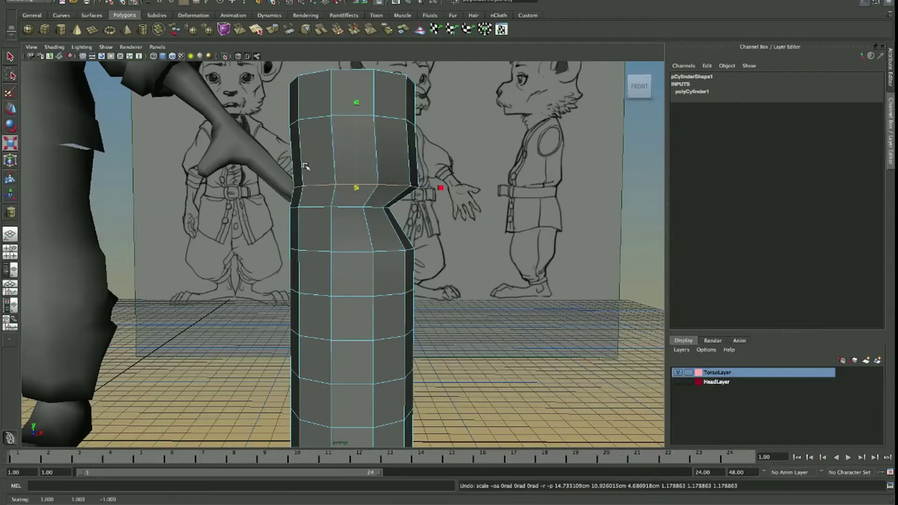
left_click_drag(302, 169, 334, 199)
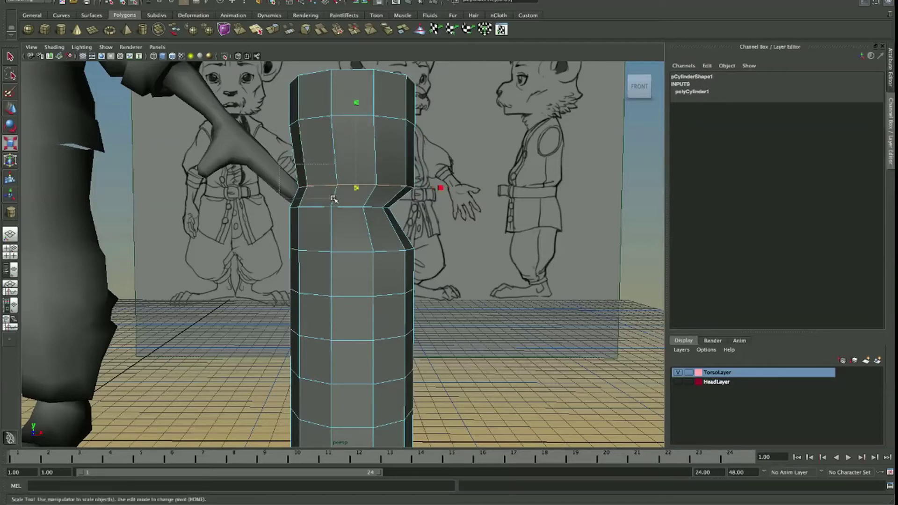
Push the right-side vertices outward and raise the selected edge ring slightly.
key("w")
left_click_drag(468, 160, 488, 166)
key("e")
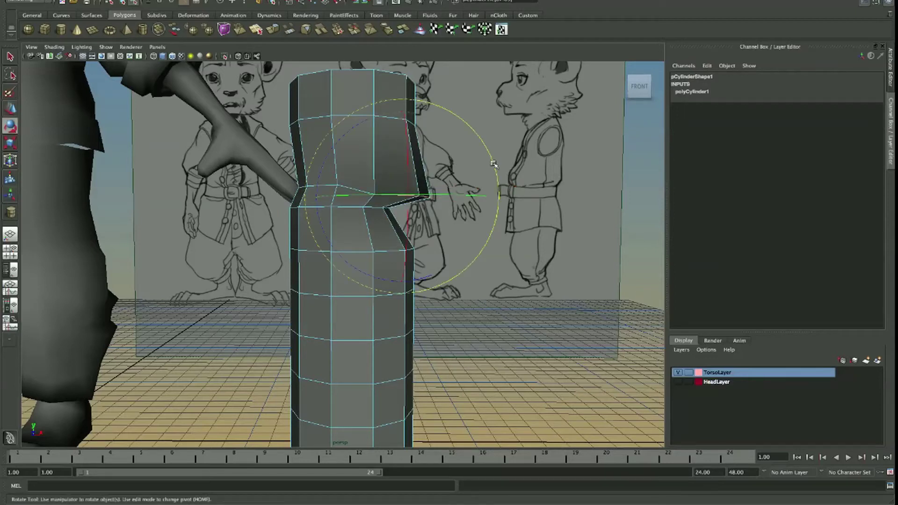
key("w")
key("r")
key("e")
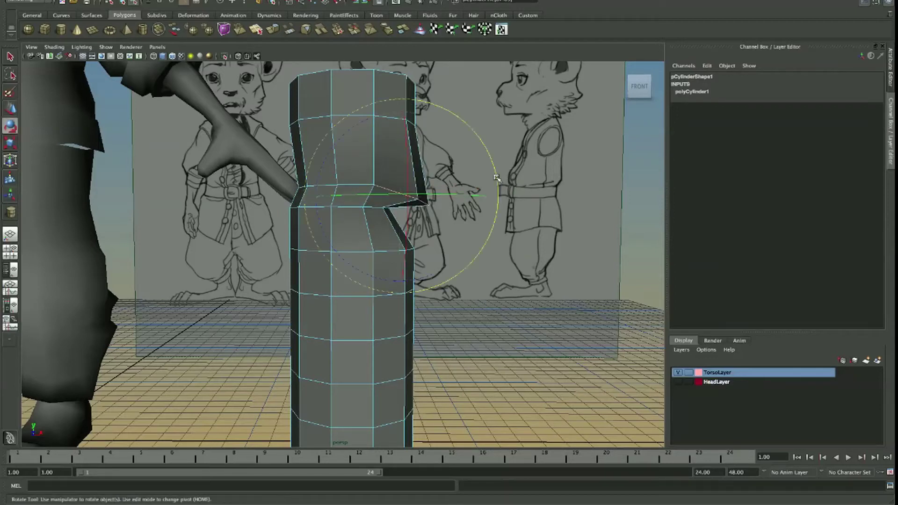
key("w")
left_click_drag(422, 243, 463, 209)
key("r")
key("w")
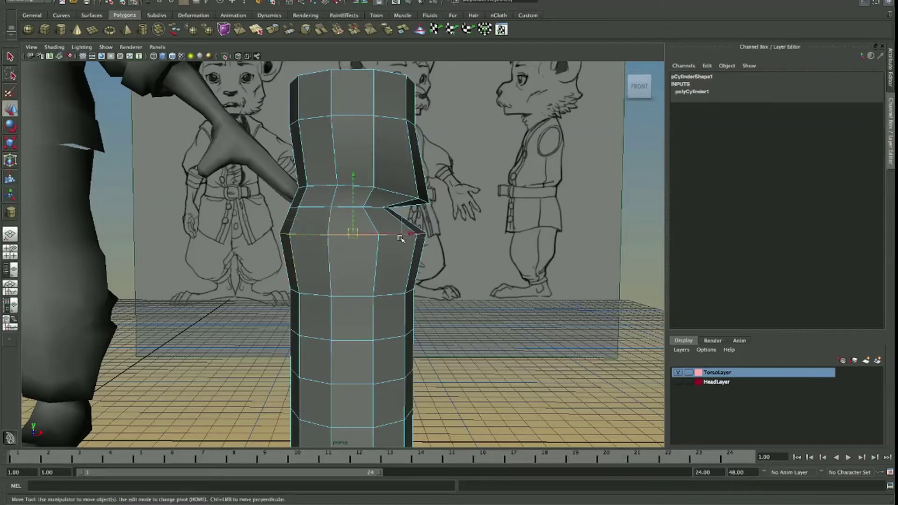
Scale and shift the cylinder's lower edge loop, then move the upper loop.
key("r")
left_click_drag(365, 222, 354, 196)
key("w")
double_click(300, 188)
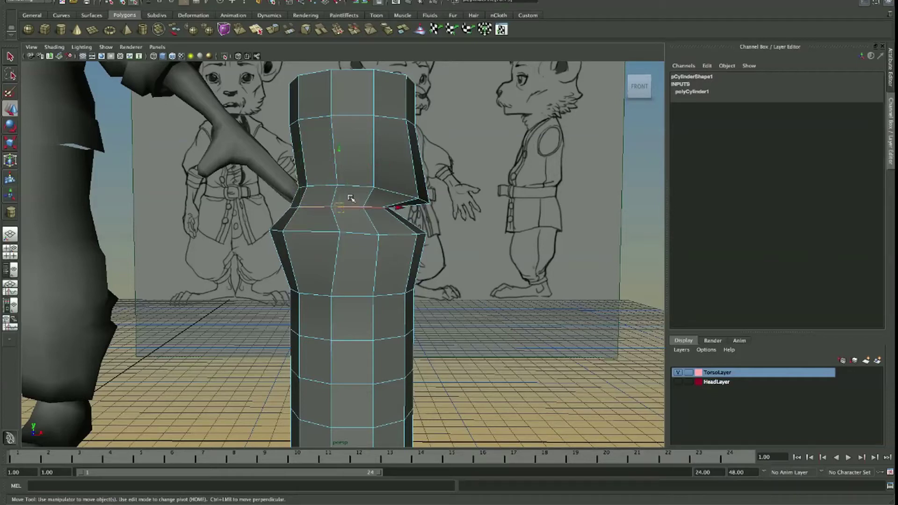
left_click_drag(248, 203, 257, 188)
Pinch the cylinder's middle edge ring narrower.
key("r")
key("e")
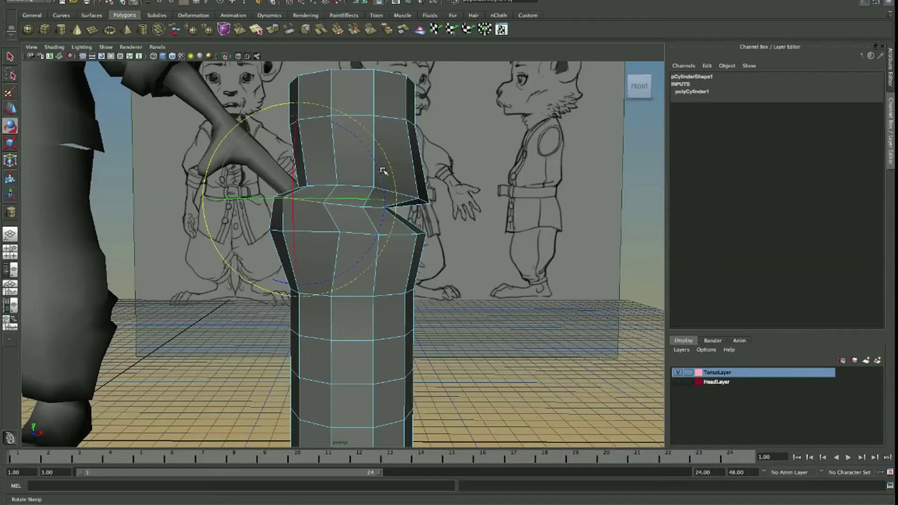
key("w")
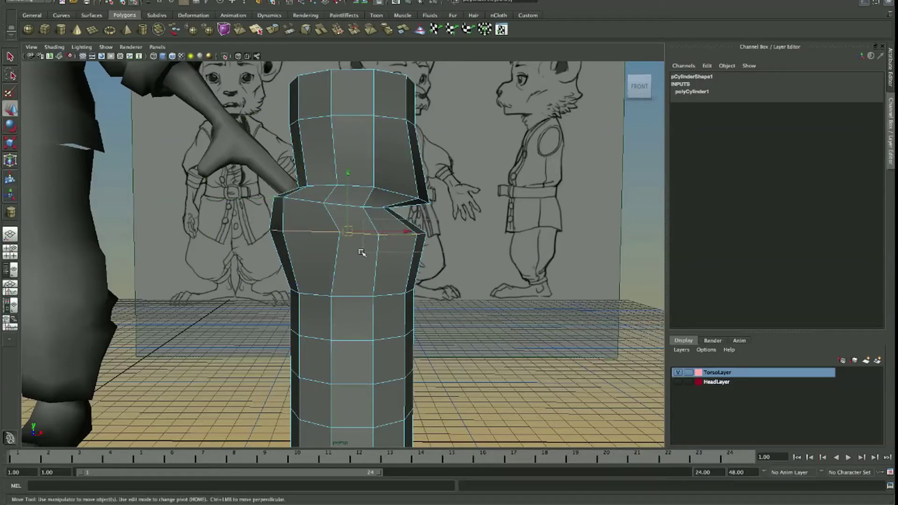
key("e")
key("r")
left_click_drag(417, 211, 436, 213)
key("w")
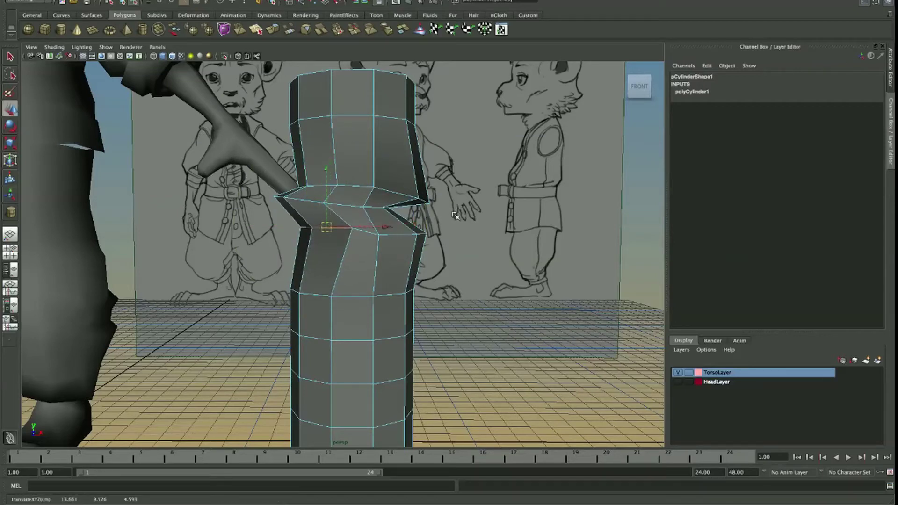
Tilt a horizontal edge loop of the cylinder slightly.
left_click_drag(396, 271, 344, 114)
double_click(347, 152)
key("r")
key("e")
left_click_drag(476, 193, 444, 177)
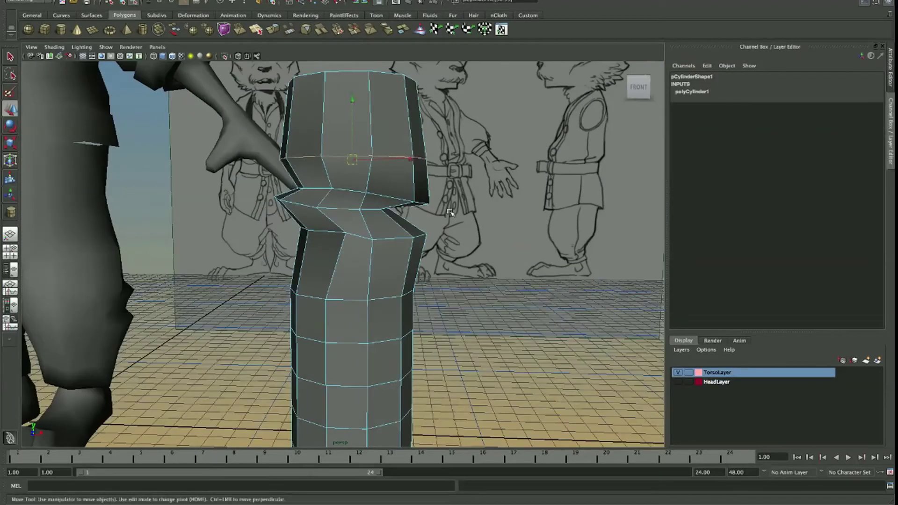
left_click_drag(461, 145, 459, 133)
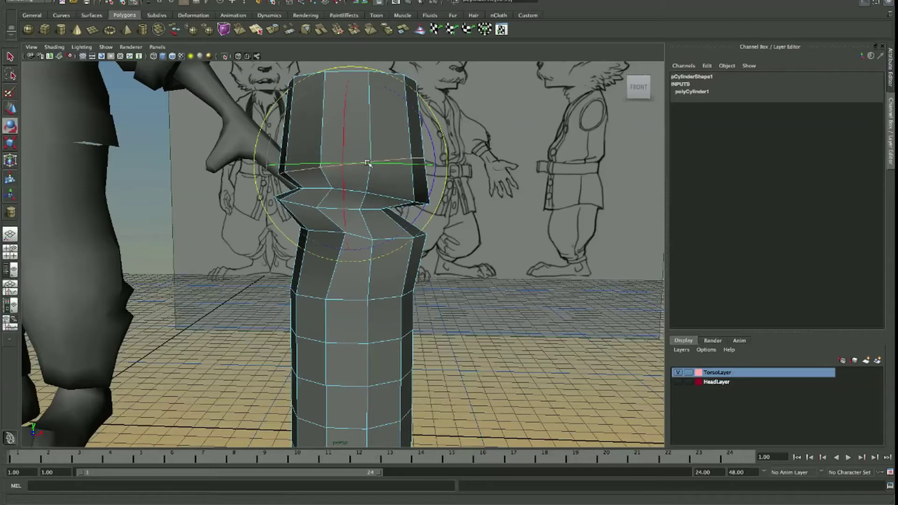
key("w")
Pull the cylinder's top into a pointed cone and widen its base ring.
left_click(285, 146)
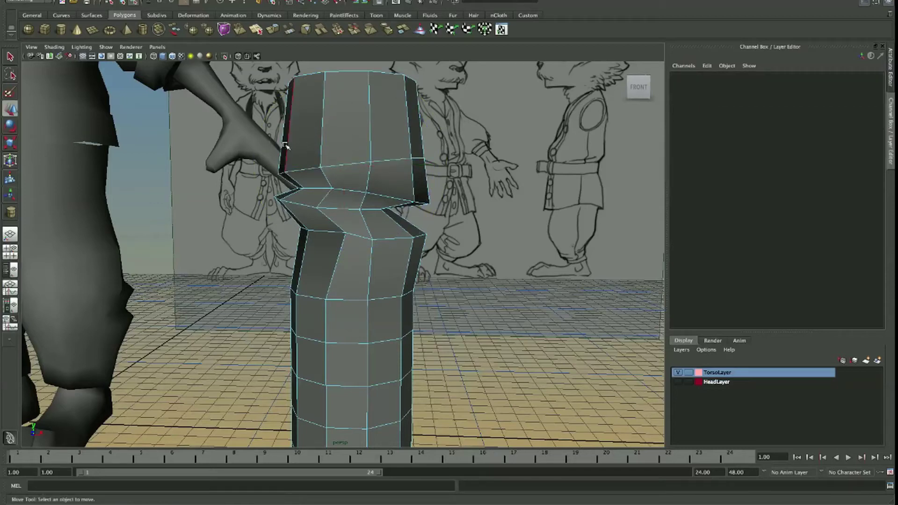
left_click(301, 168)
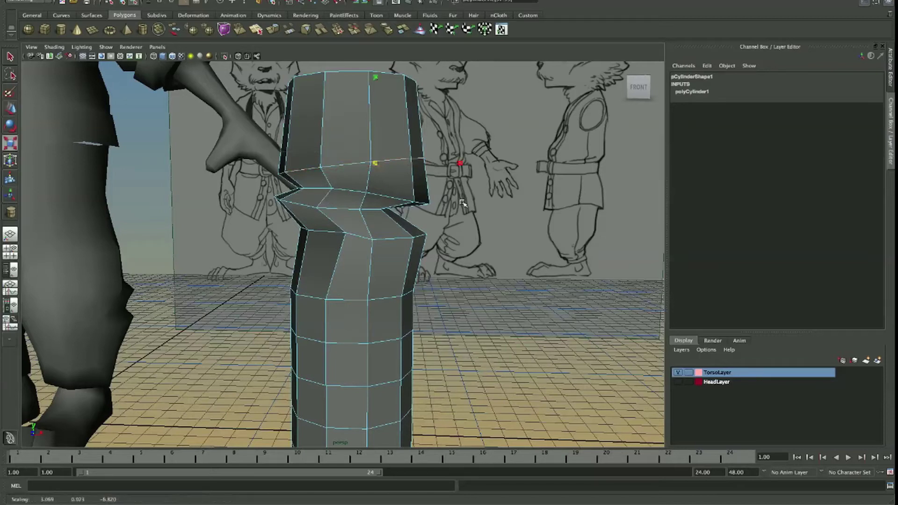
key("w")
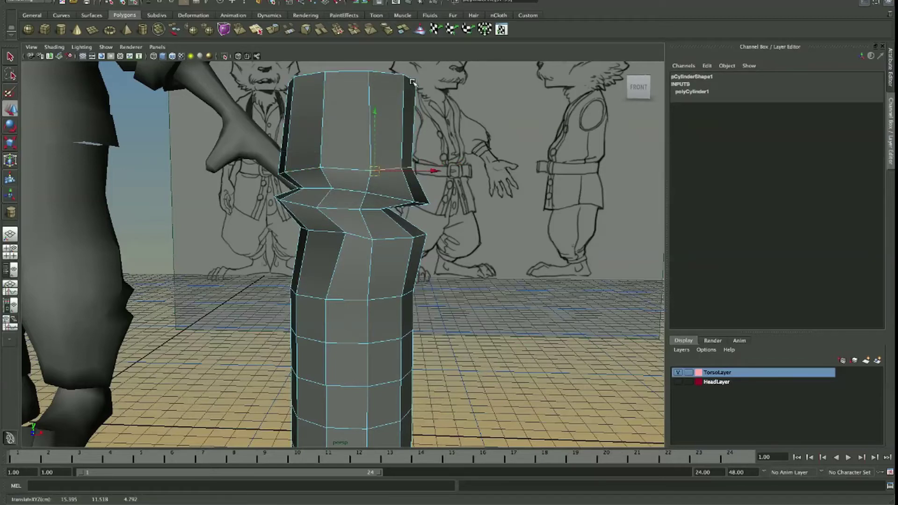
left_click_drag(388, 75, 498, 197)
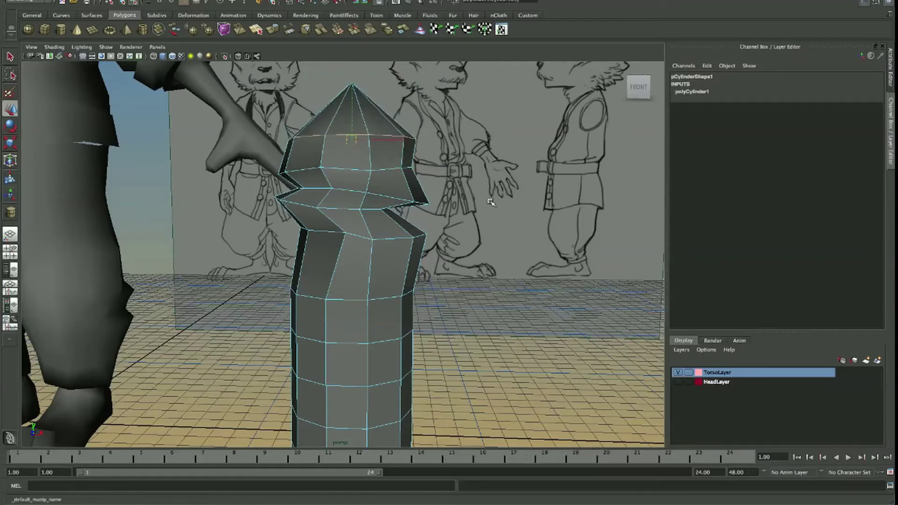
key("r")
left_click_drag(498, 197, 501, 193)
key("w")
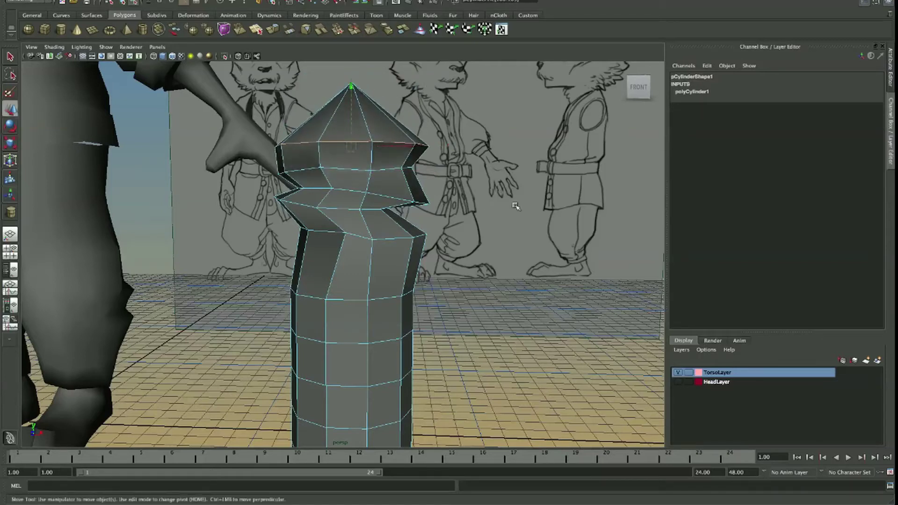
left_click(511, 312)
Apply Soften Edge to the practice cylinder for smooth shading.
left_click_drag(511, 312, 414, 299)
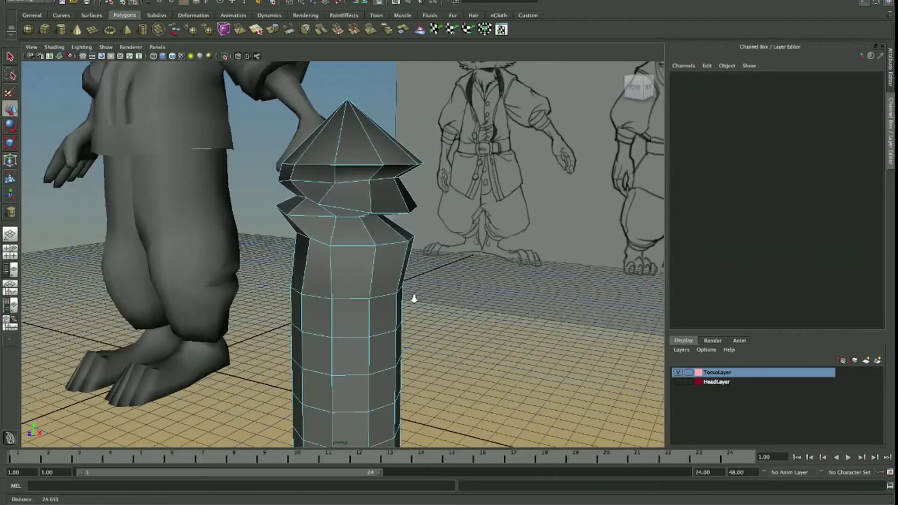
left_click_drag(485, 366, 321, 261)
left_click(327, 254)
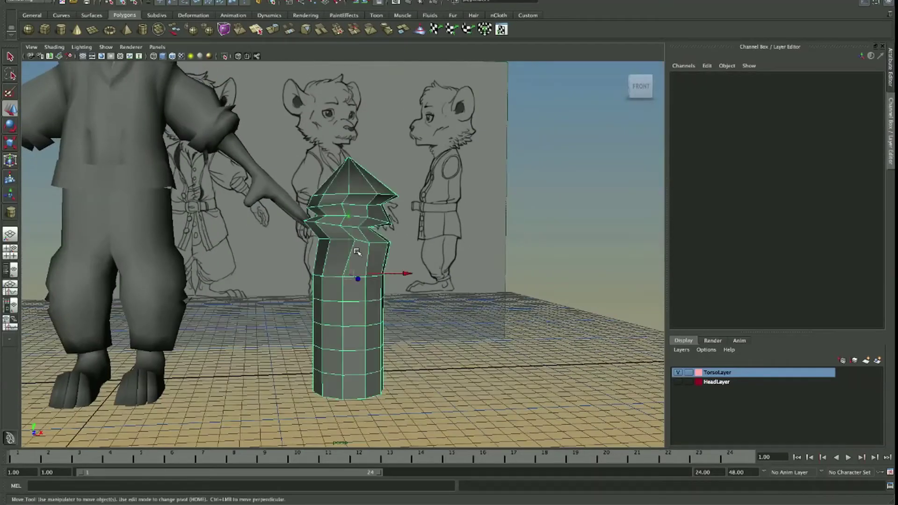
right_click(333, 249)
left_click(343, 322)
Look around the scene, selecting the cylinder and then the character's torso.
left_click_drag(437, 321, 350, 256)
left_click(351, 255)
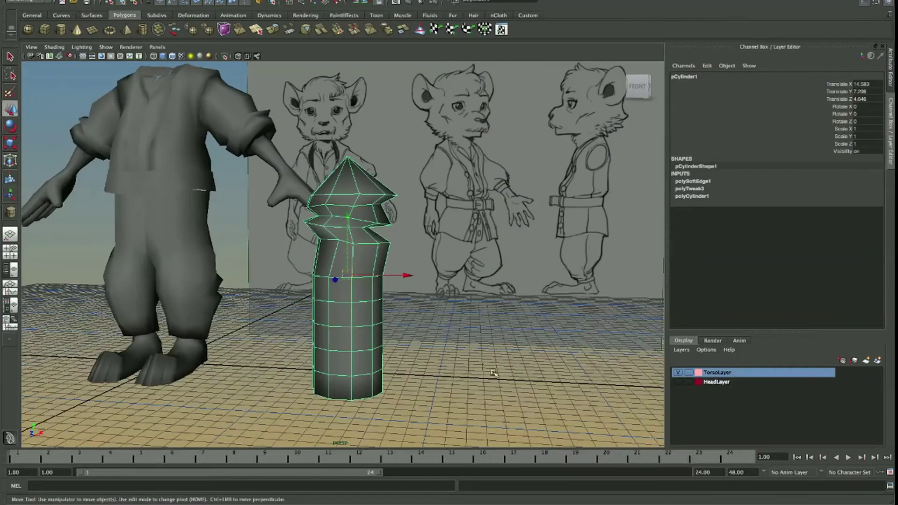
left_click(494, 372)
left_click_drag(494, 373, 363, 222)
left_click(345, 229)
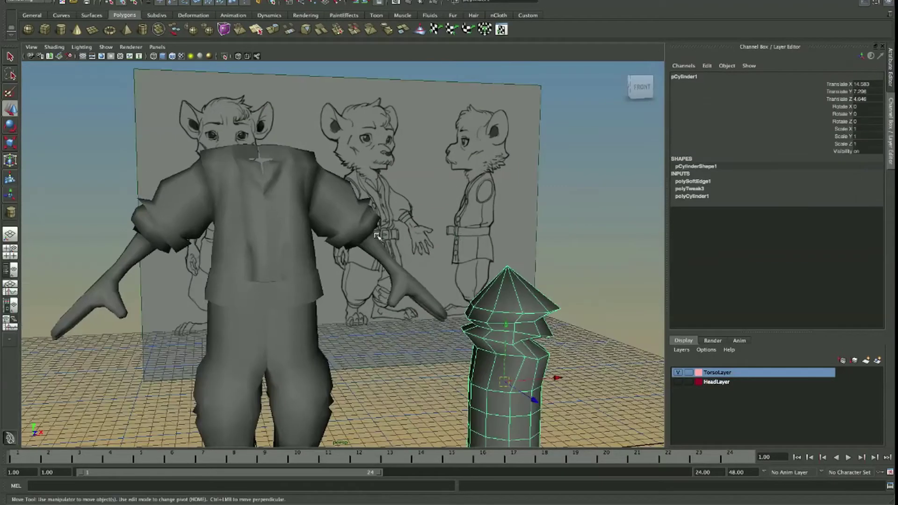
left_click(343, 244)
left_click_drag(369, 328, 197, 248)
left_click(363, 225)
left_click(364, 249)
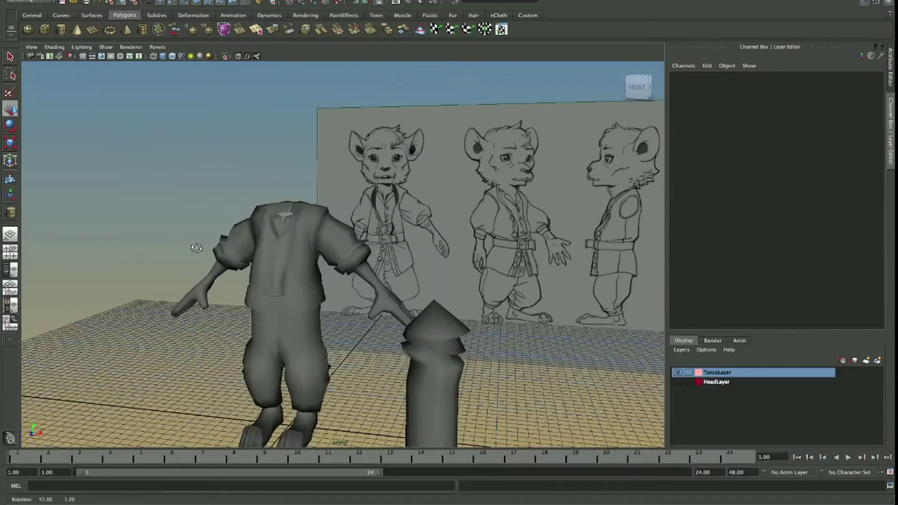
Delete the practice cylinder and select the MirrorCube_01 leg mesh.
left_click_drag(425, 240, 493, 334)
left_click(493, 334)
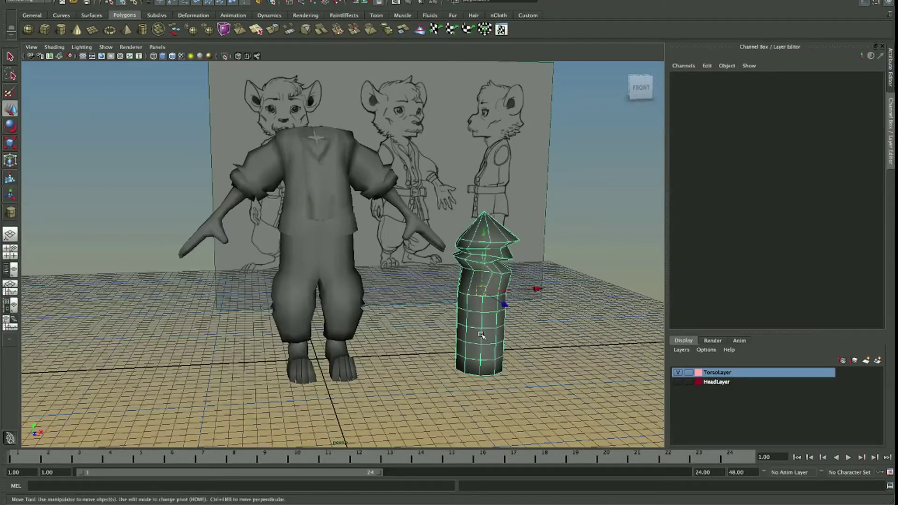
key("Delete")
left_click_drag(494, 282, 458, 271)
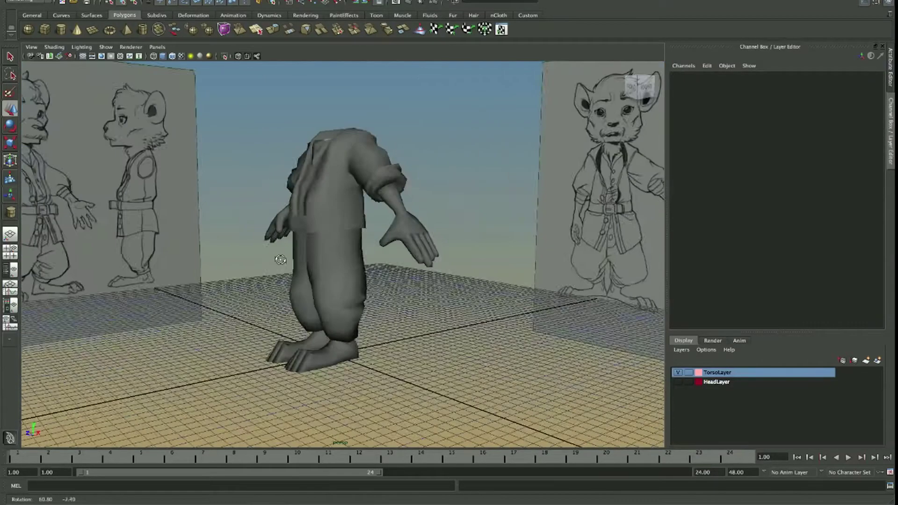
left_click_drag(459, 271, 490, 251)
left_click(388, 234)
left_click_drag(388, 234, 391, 261)
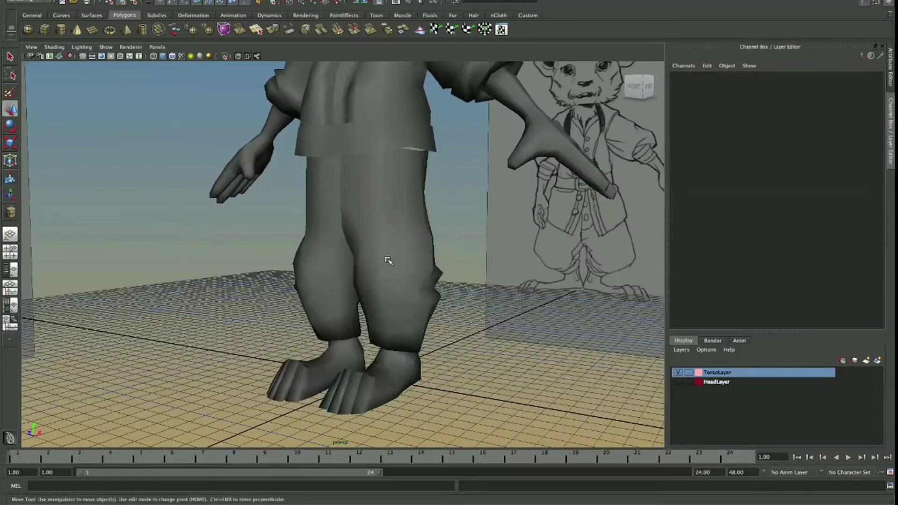
Apply Soften Edge to the MirrorCube_01 mesh.
left_click(338, 266)
left_click_drag(338, 267, 328, 281)
left_click_drag(328, 281, 333, 279)
left_click_drag(333, 279, 421, 262)
left_click_drag(421, 262, 428, 248)
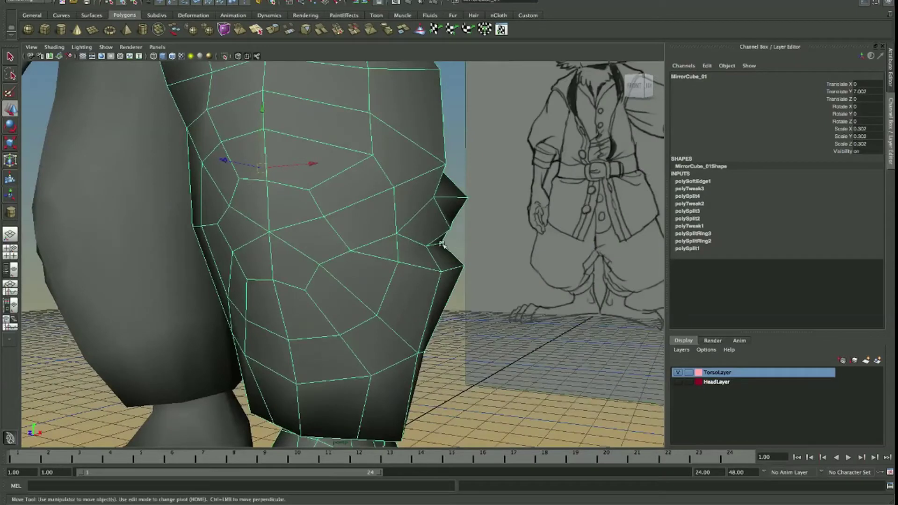
Pick a MirrorCube_01 vertex to move and check it in wireframe and shaded views.
key("w")
left_click(428, 248)
left_click_drag(428, 248, 418, 219)
left_click_drag(443, 273, 252, 201)
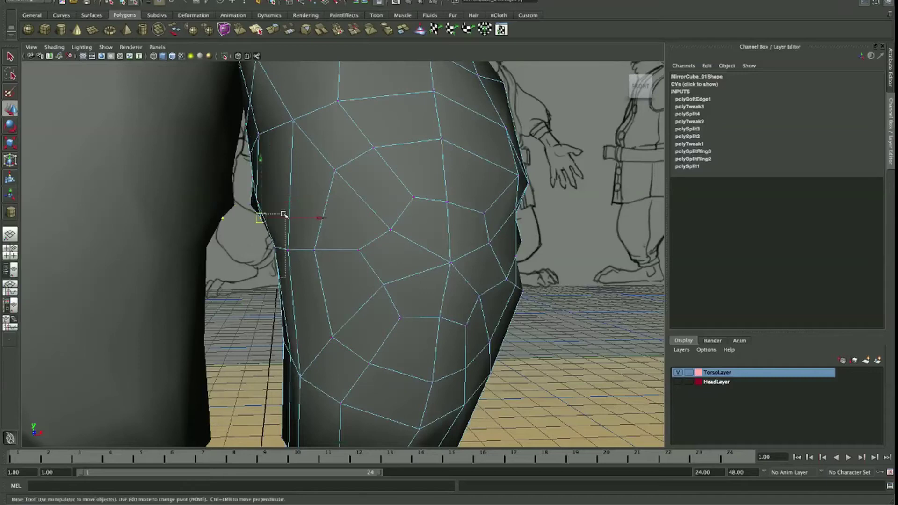
left_click_drag(294, 236, 423, 242)
key("4")
left_click_drag(494, 265, 260, 224)
key("5")
Switch to scaling and return to vertex mode on the mesh.
key("r")
left_click_drag(260, 225, 328, 199)
left_click_drag(328, 198, 355, 242)
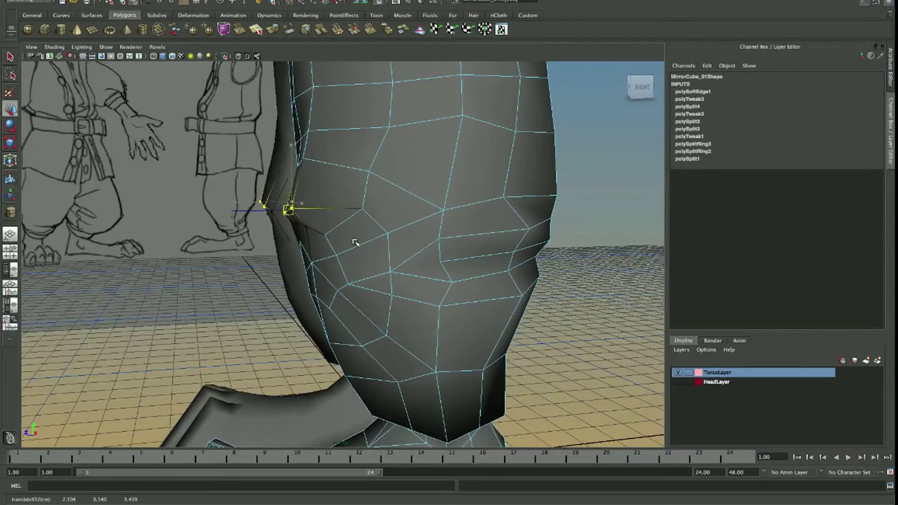
left_click_drag(321, 212, 321, 211)
left_click_drag(321, 211, 384, 242)
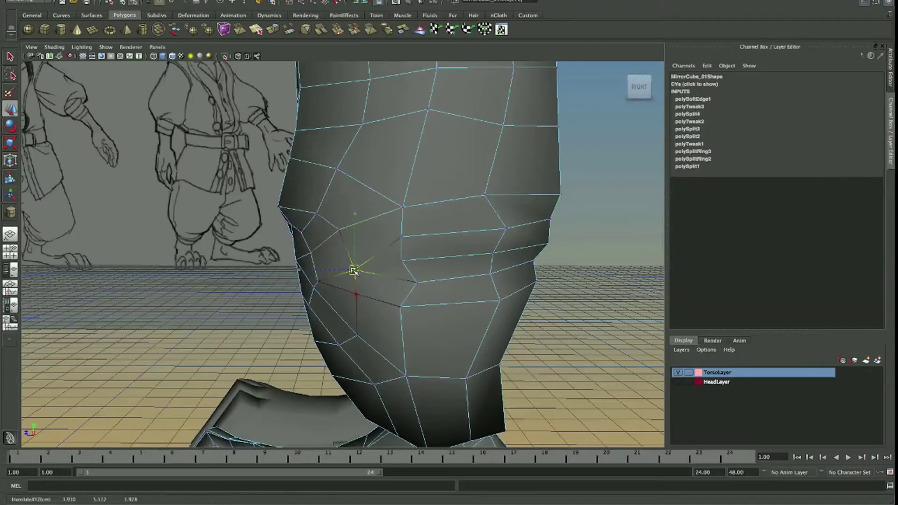
left_click_drag(354, 271, 512, 293)
left_click_drag(323, 293, 303, 268)
Pick another vertex, then reselect the MirrorCube_01 mesh.
scroll("down", 3)
scroll("down", 3)
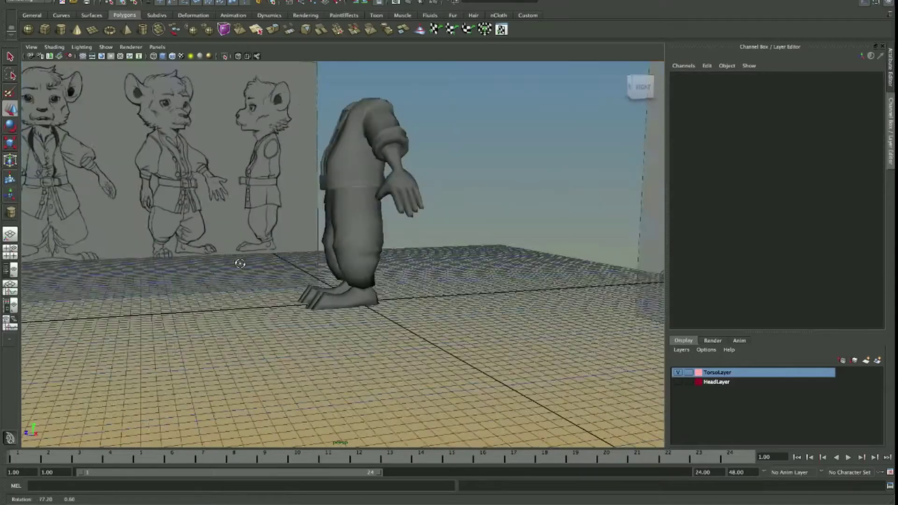
scroll("up", 3)
scroll("up", 3)
left_click(301, 220)
left_click_drag(391, 237, 381, 241)
scroll("up", 3)
left_click_drag(439, 270, 386, 275)
left_click(424, 296)
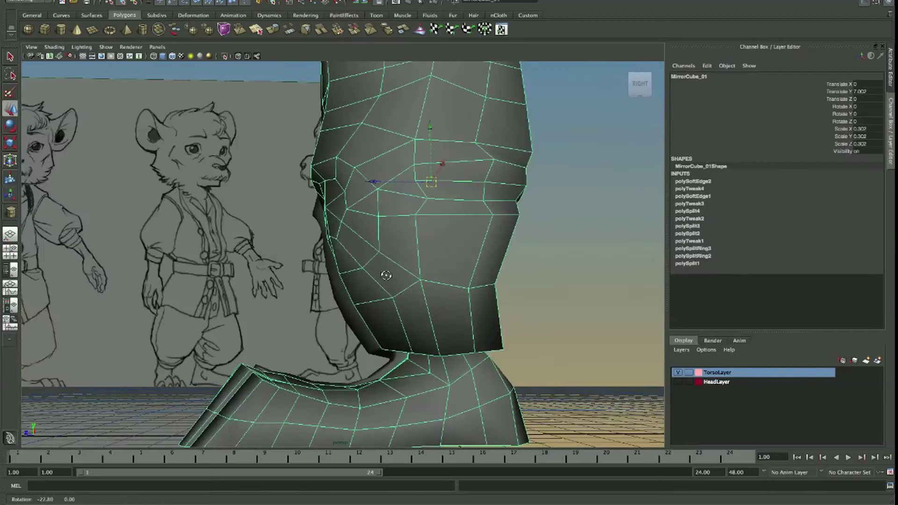
Insert a new edge loop on the trouser leg mesh.
left_click_drag(409, 304, 408, 290)
left_click_drag(362, 314, 363, 315)
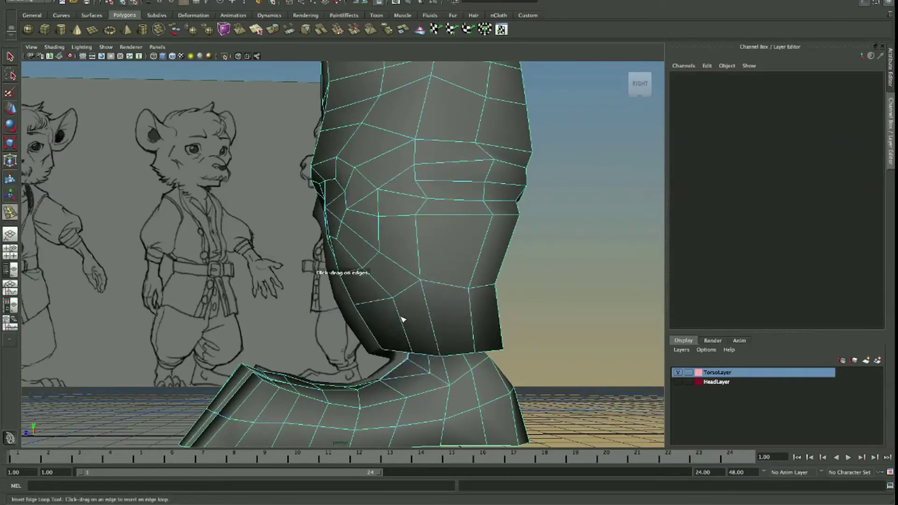
left_click(402, 327)
left_click_drag(403, 327, 388, 315)
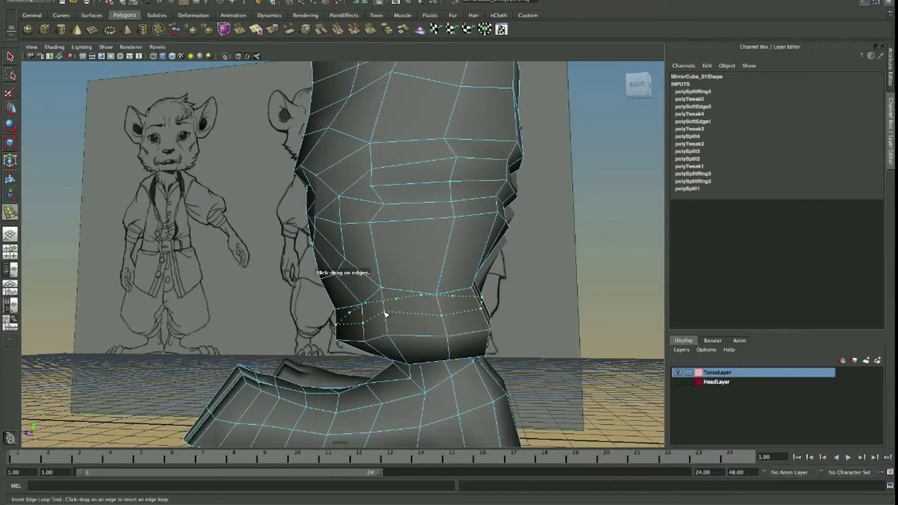
key("r")
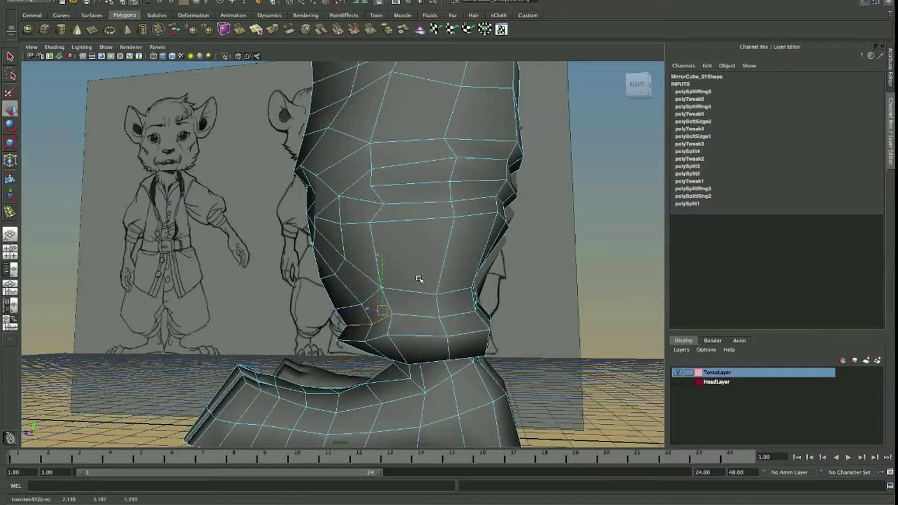
Adjust the leg's vertices with Scale and Move, undoing one unwanted move.
left_click_drag(419, 279, 403, 285)
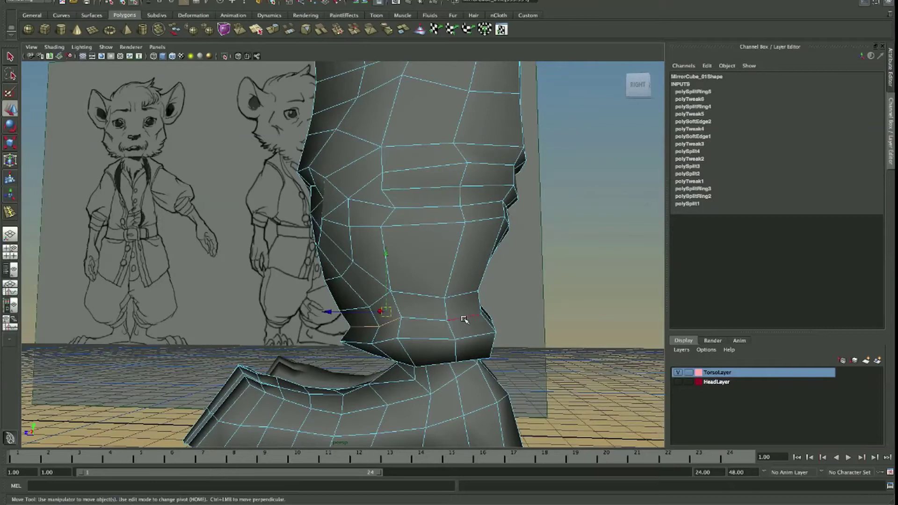
left_click_drag(464, 320, 458, 314)
left_click_drag(450, 310, 424, 309)
left_click_drag(423, 308, 490, 333)
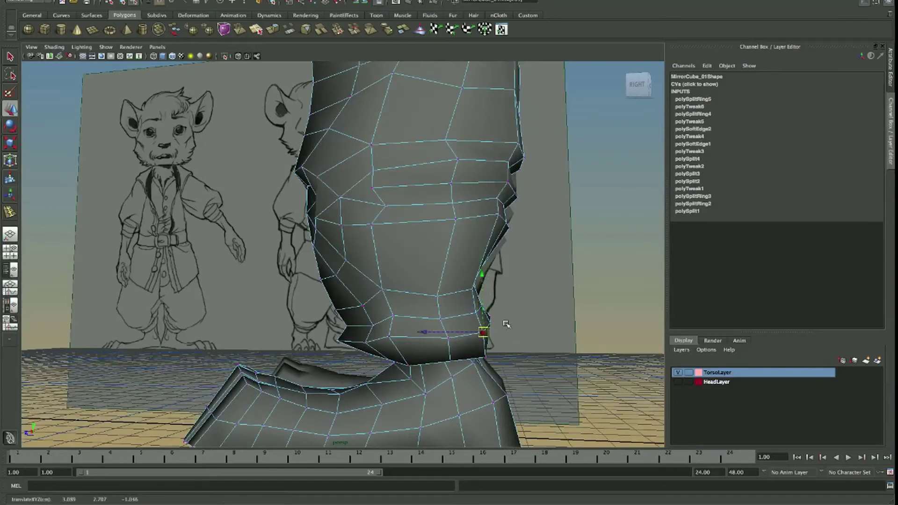
key("ctrl+z")
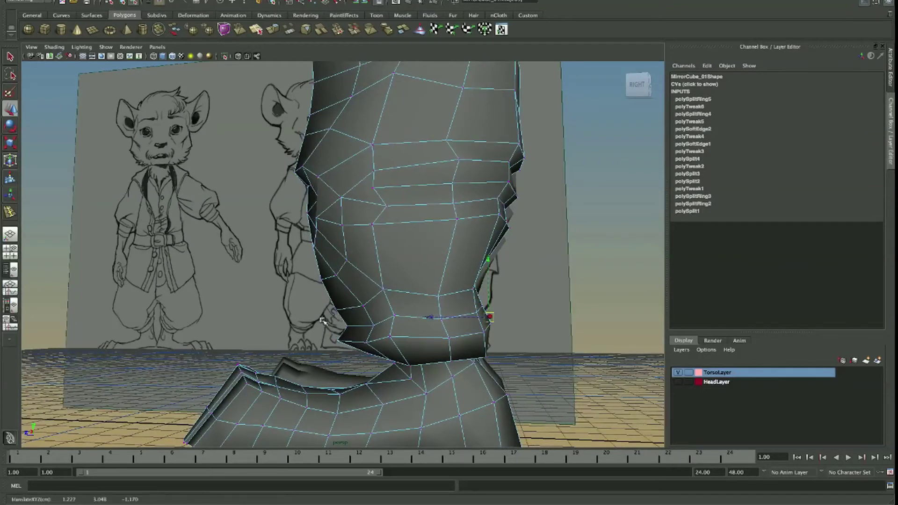
left_click_drag(322, 321, 375, 303)
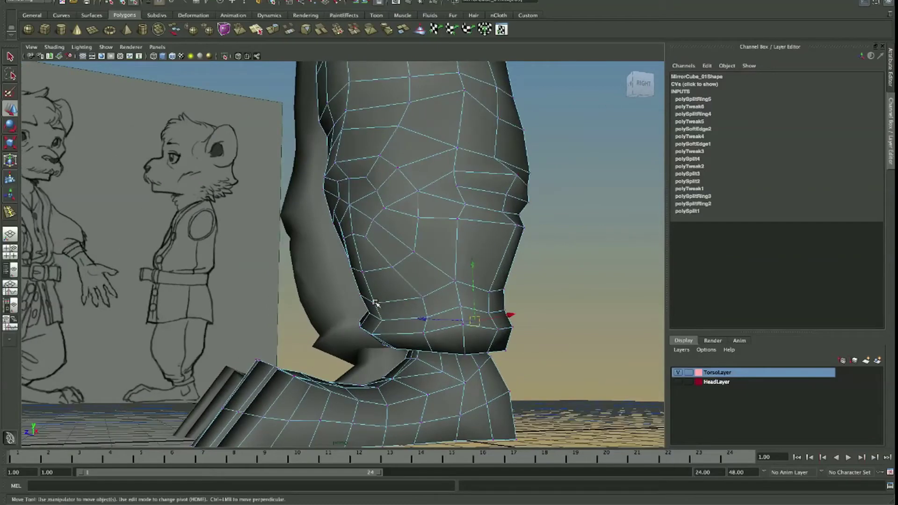
left_click_drag(375, 303, 389, 299)
left_click_drag(389, 301, 417, 272)
key("r")
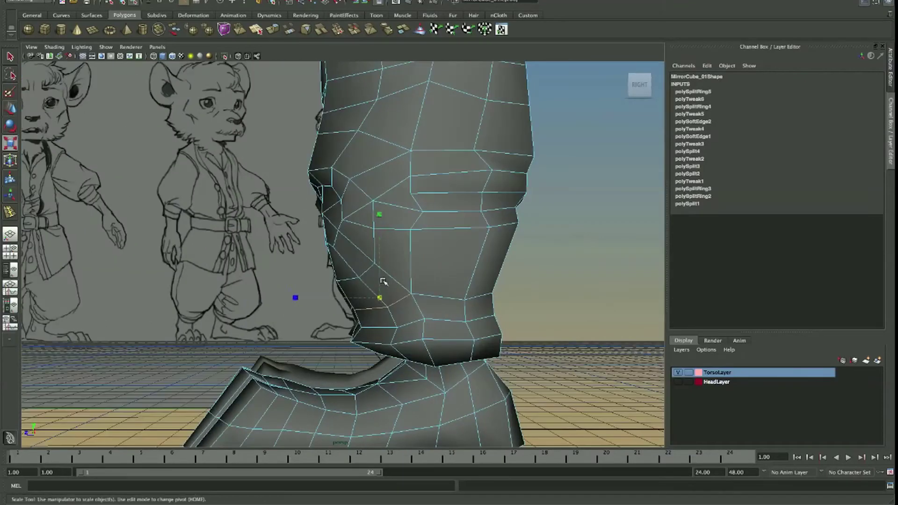
key("w")
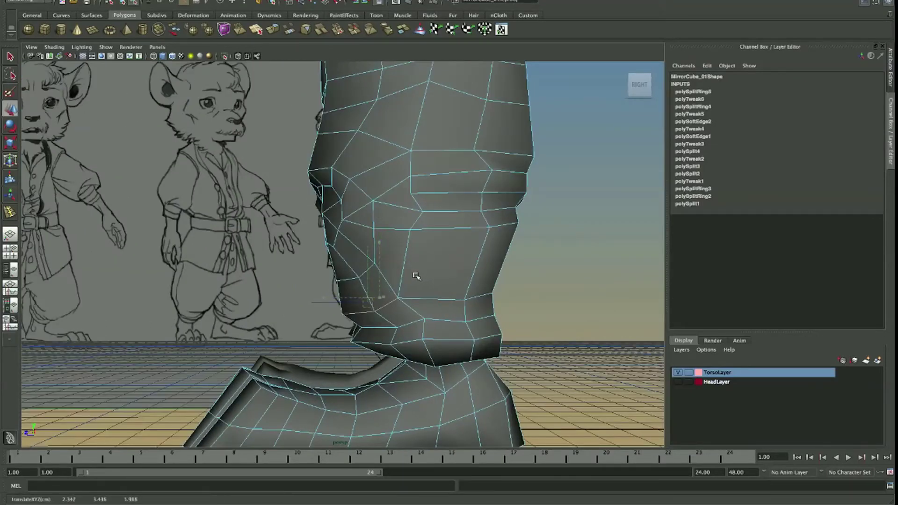
Add another edge loop around the trouser leg.
left_click_drag(416, 276, 485, 356)
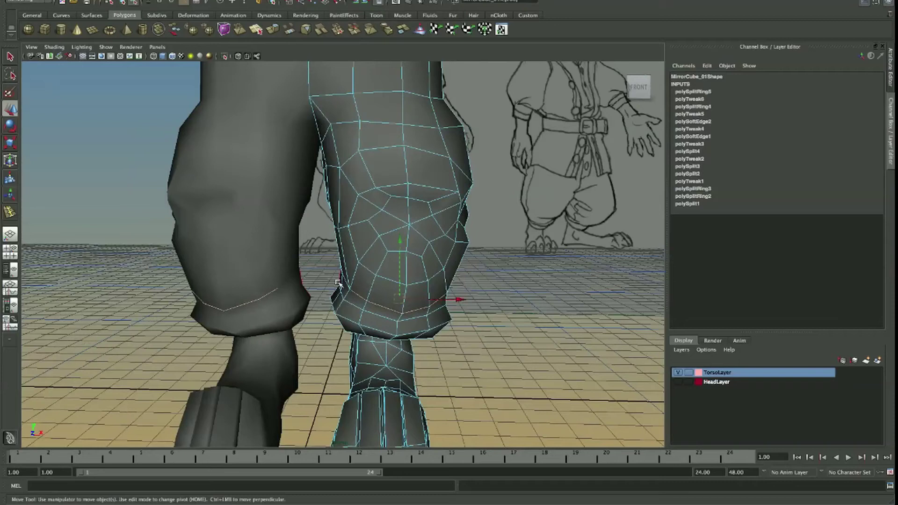
left_click_drag(337, 282, 412, 299)
left_click_drag(412, 300, 486, 344)
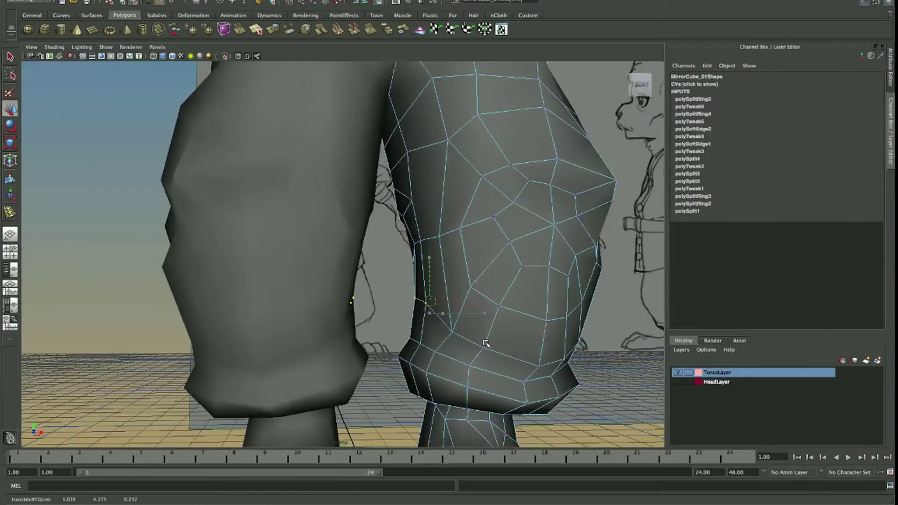
left_click_drag(403, 236, 473, 332)
left_click_drag(481, 334, 452, 326)
left_click(453, 327)
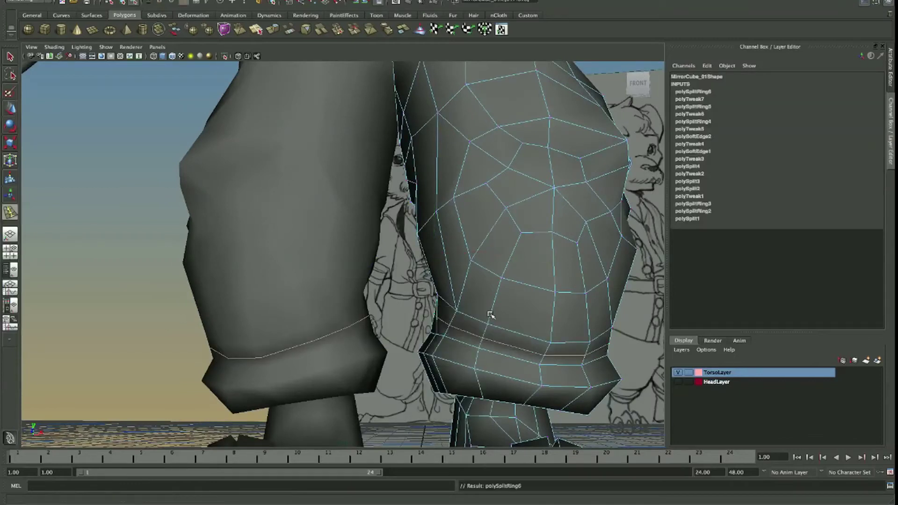
left_click_drag(487, 327, 602, 329)
Select a leg vertex, then select the whole leg mesh.
left_click(360, 323)
right_click(356, 309)
left_click(367, 332)
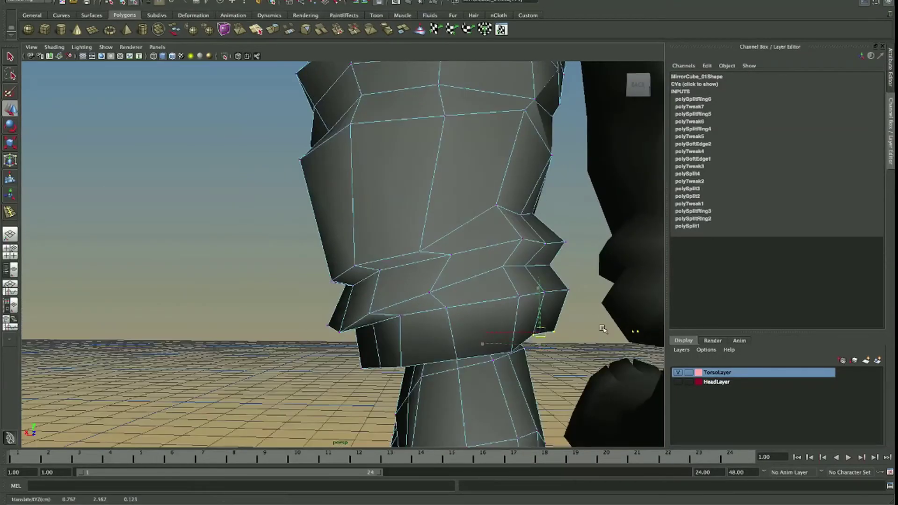
left_click_drag(385, 384, 335, 326)
left_click_drag(369, 291, 381, 232)
left_click_drag(380, 232, 401, 236)
left_click_drag(401, 236, 365, 328)
left_click_drag(365, 327, 383, 281)
Move a leg vertex to match the sketch, then reselect the whole leg mesh.
left_click(383, 281)
left_click_drag(383, 281, 317, 256)
left_click(324, 242)
key("w")
left_click_drag(350, 292, 404, 290)
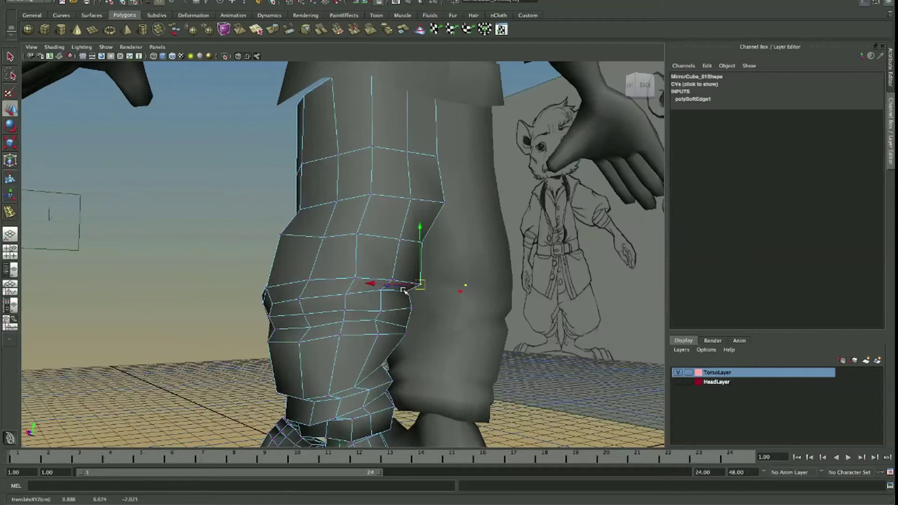
left_click_drag(358, 233, 527, 276)
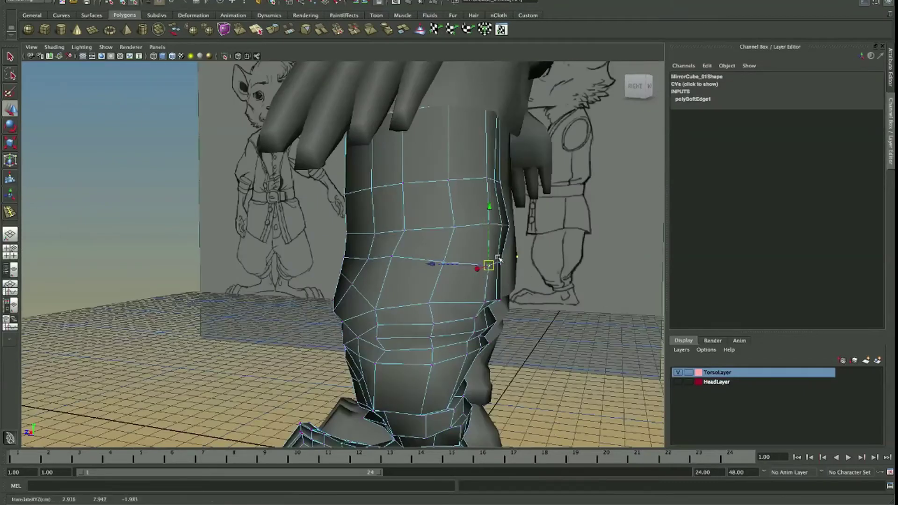
left_click_drag(396, 256, 393, 233)
left_click(397, 245)
Select the Farmer_03 torso mesh from a front view.
scroll("up", 3)
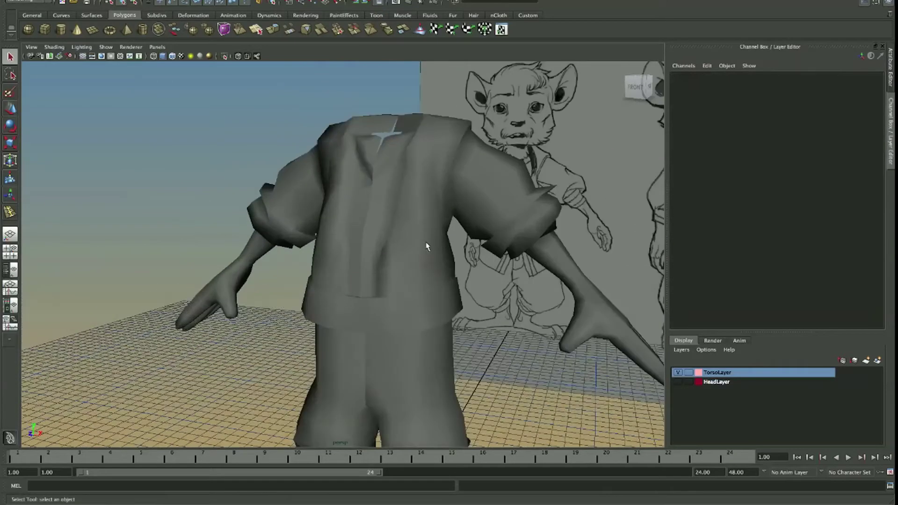
left_click(405, 228)
left_click_drag(405, 227, 164, 244)
left_click(241, 317)
left_click_drag(240, 317, 348, 297)
left_click_drag(348, 298, 287, 281)
left_click_drag(287, 280, 442, 233)
left_click(281, 282)
Add an edge loop across the jacket shoulder.
left_click_drag(431, 235, 417, 176)
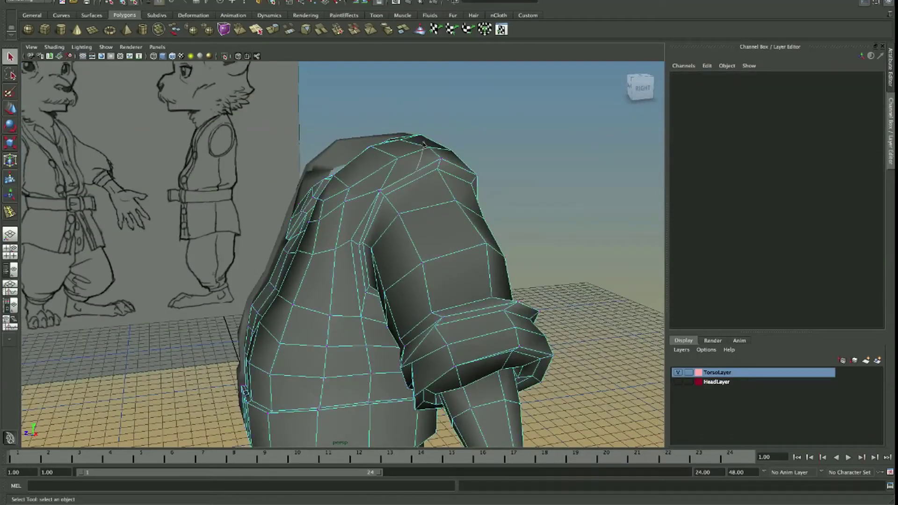
left_click_drag(418, 174, 369, 192)
left_click_drag(311, 176, 308, 172)
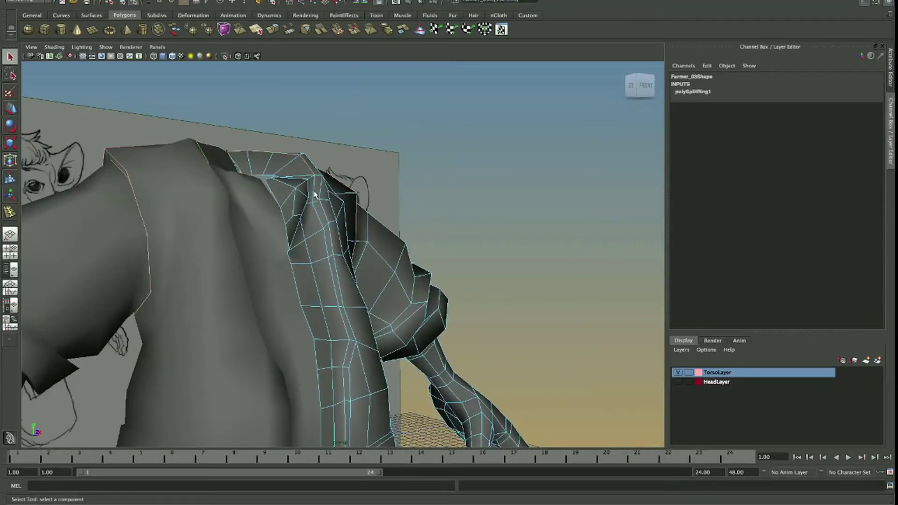
left_click_drag(344, 247, 282, 223)
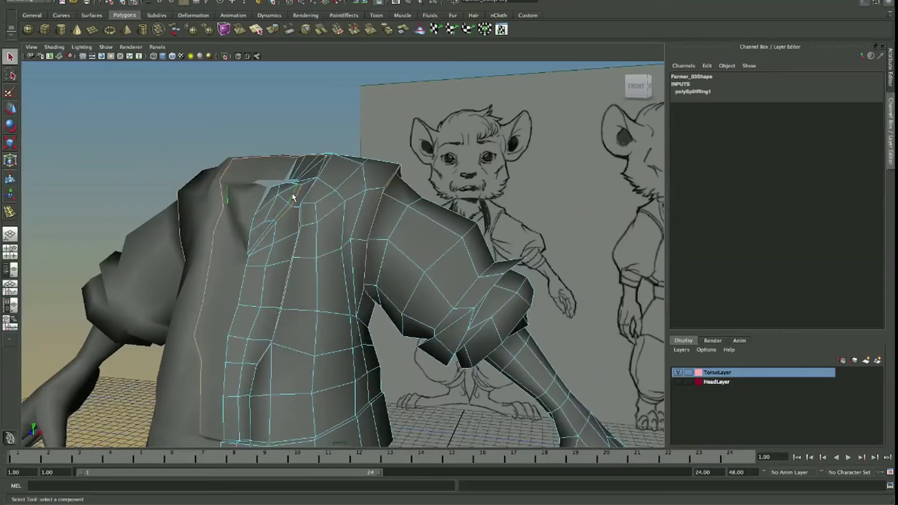
left_click_drag(338, 198, 338, 255)
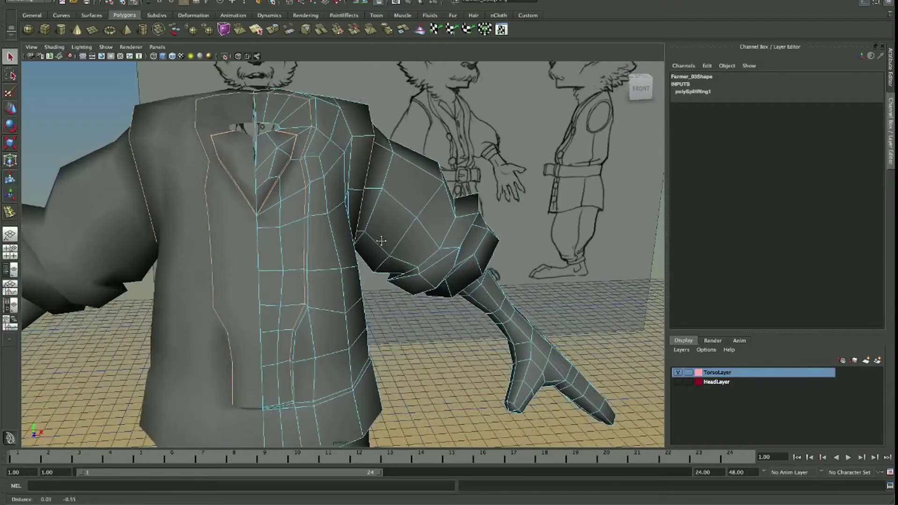
Soften the torso's edges and return to object mode.
left_click_drag(338, 255, 348, 329)
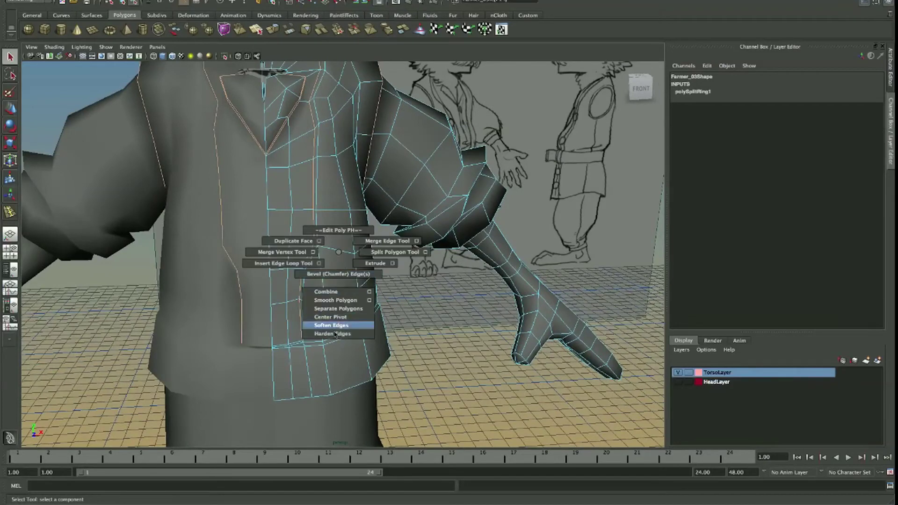
key("F8")
key("f")
key("F8")
Delete the torso's construction history with Alt+Shift+D.
left_click_drag(462, 380, 442, 192)
left_click(313, 176)
key("alt+shift+d")
left_click_drag(346, 249, 321, 251)
left_click(385, 234)
left_click(344, 257)
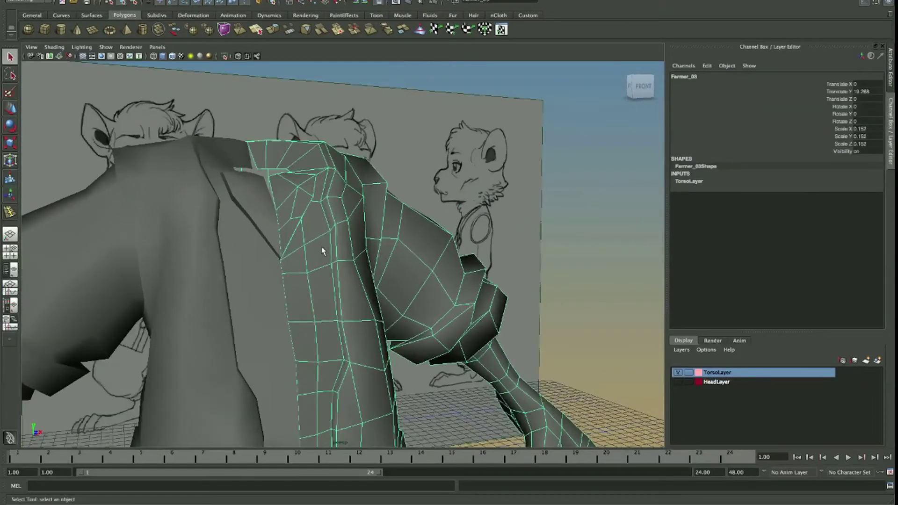
Select the edge loop running down the jacket's front and soften its edges.
left_click_drag(321, 251, 331, 215)
double_click(329, 216)
left_click_drag(329, 216, 403, 278)
left_click_drag(373, 204, 457, 367)
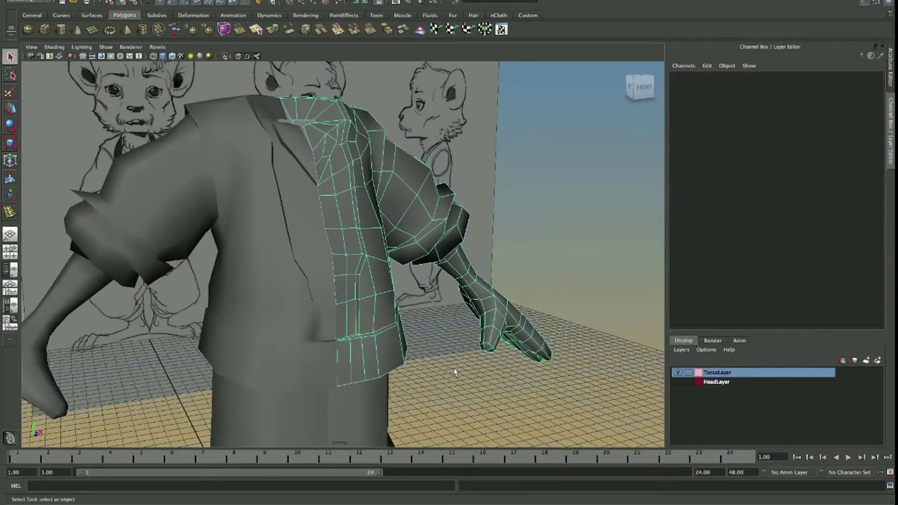
left_click(457, 367)
Orbit and zoom around the torso and shoulder to review the softened shading.
left_click_drag(457, 366, 355, 224)
left_click(316, 240)
left_click_drag(355, 224, 389, 246)
left_click_drag(389, 246, 359, 260)
left_click(365, 253)
left_click_drag(397, 204, 392, 211)
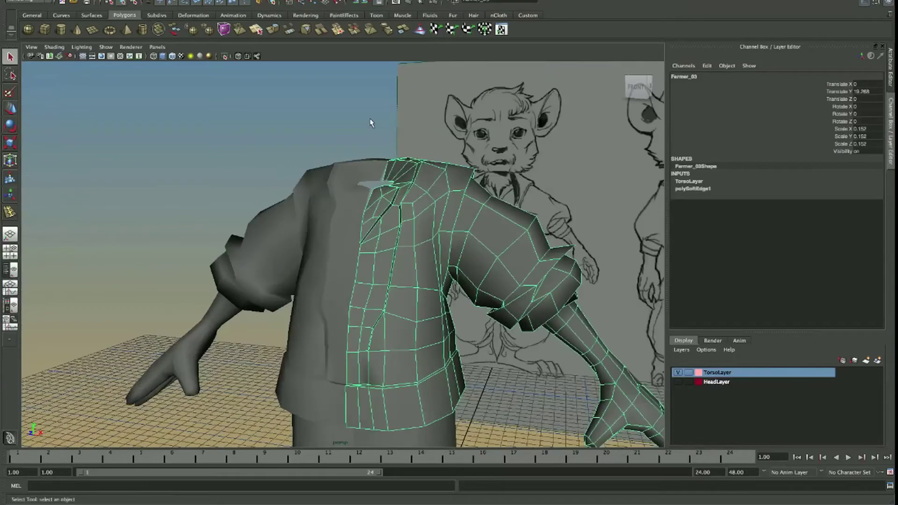
left_click(392, 211)
left_click_drag(360, 359, 332, 304)
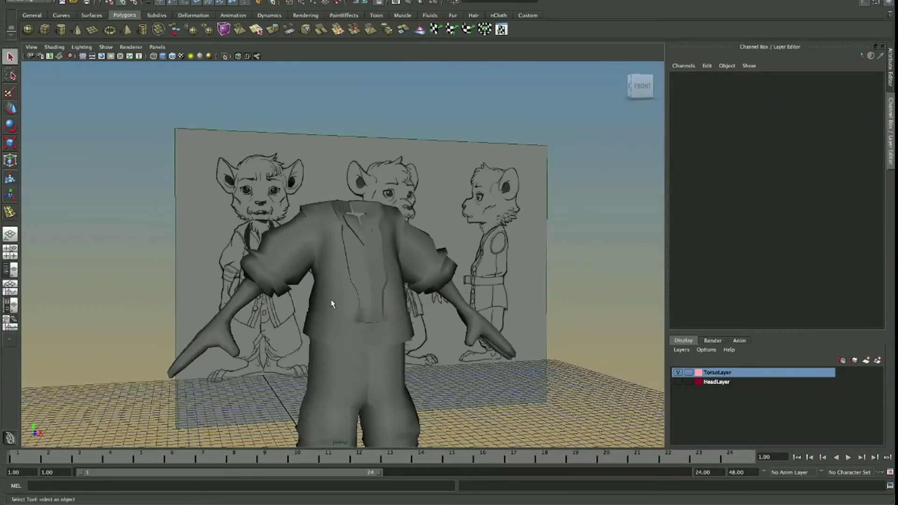
left_click_drag(276, 273, 515, 262)
left_click(515, 262)
left_click_drag(515, 262, 434, 281)
left_click(431, 283)
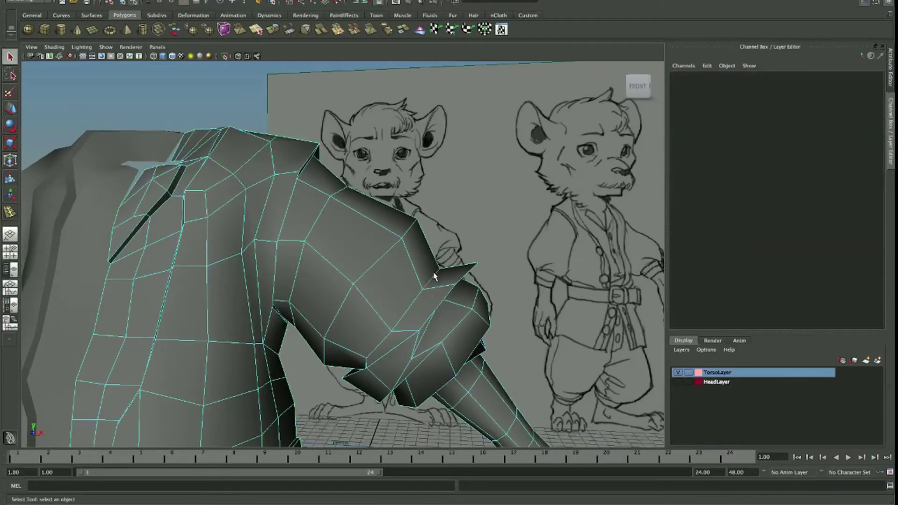
Move the sleeve cuff's tip vertex into a better position.
left_click(435, 277)
key("w")
left_click_drag(435, 276, 461, 290)
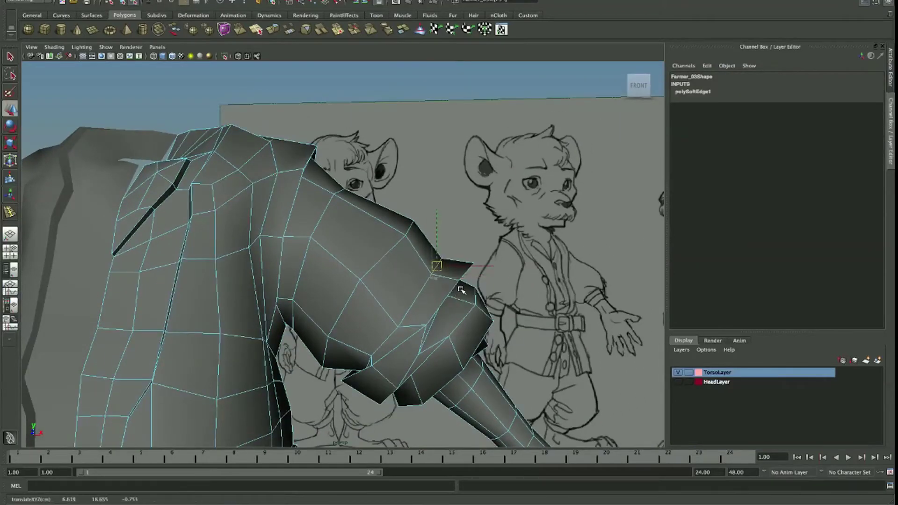
left_click_drag(437, 268, 453, 253)
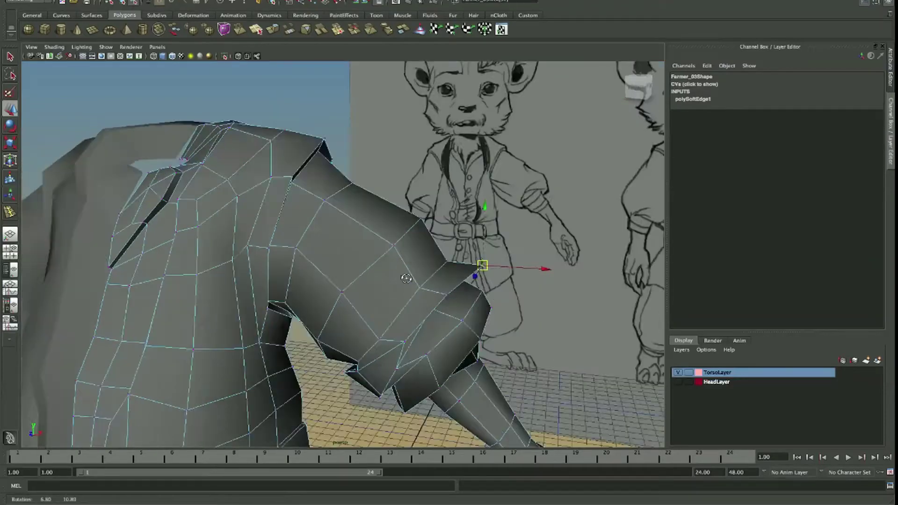
left_click_drag(419, 280, 279, 309)
left_click_drag(361, 307, 344, 260)
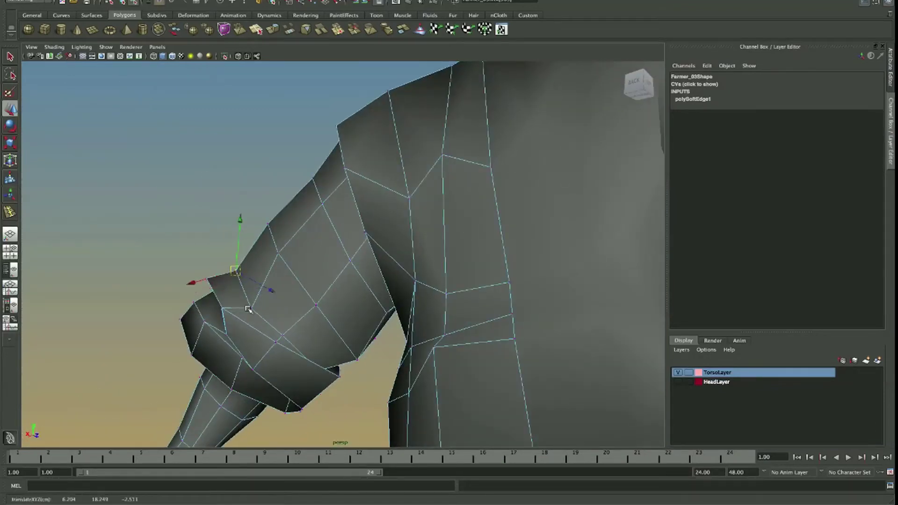
left_click_drag(251, 309, 313, 309)
left_click_drag(267, 332, 369, 380)
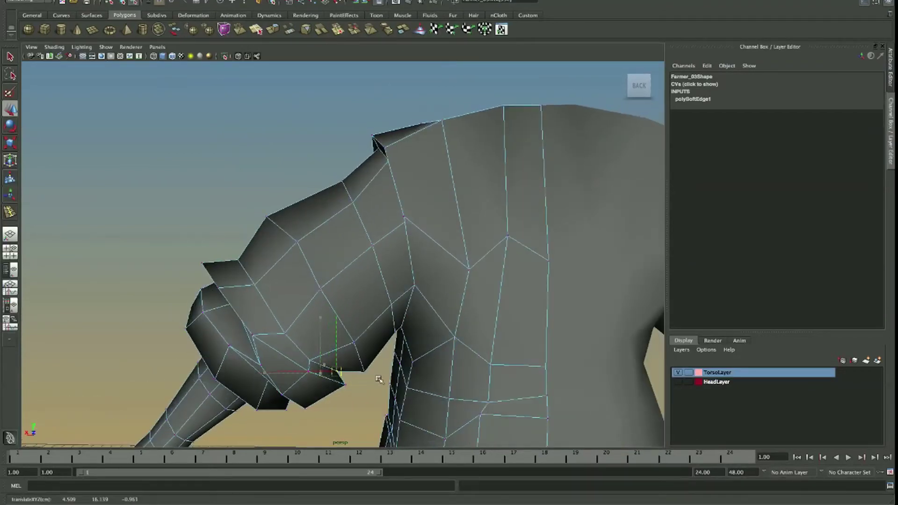
left_click_drag(315, 367, 354, 395)
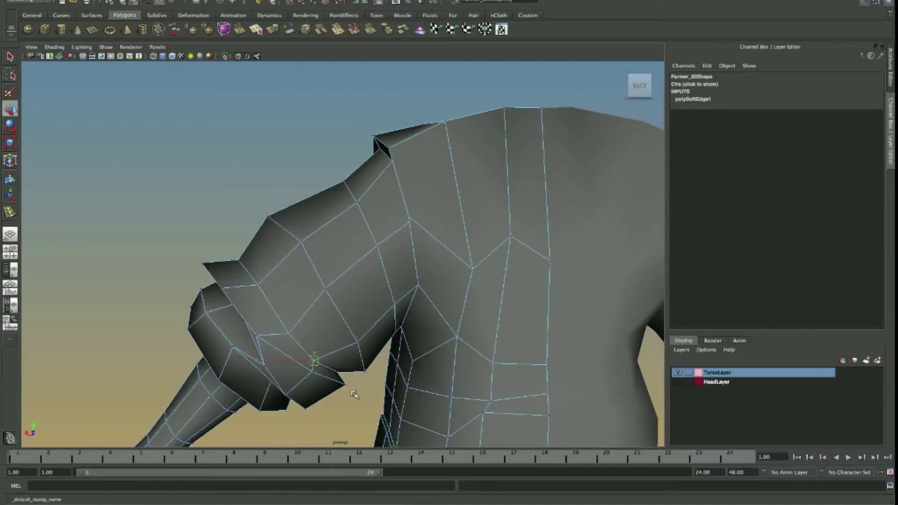
Select the cuff's corner vertex and inspect it against the torso.
left_click(364, 340)
left_click_drag(364, 340, 316, 341)
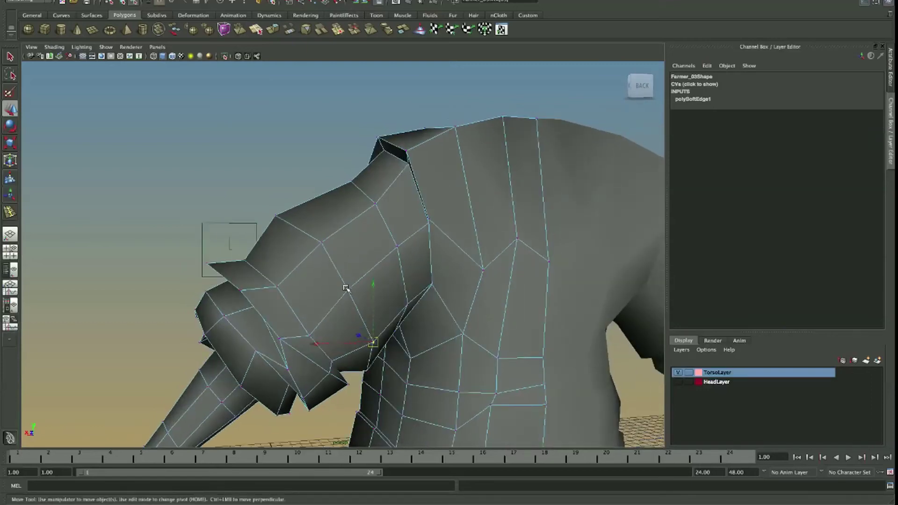
left_click_drag(344, 289, 388, 154)
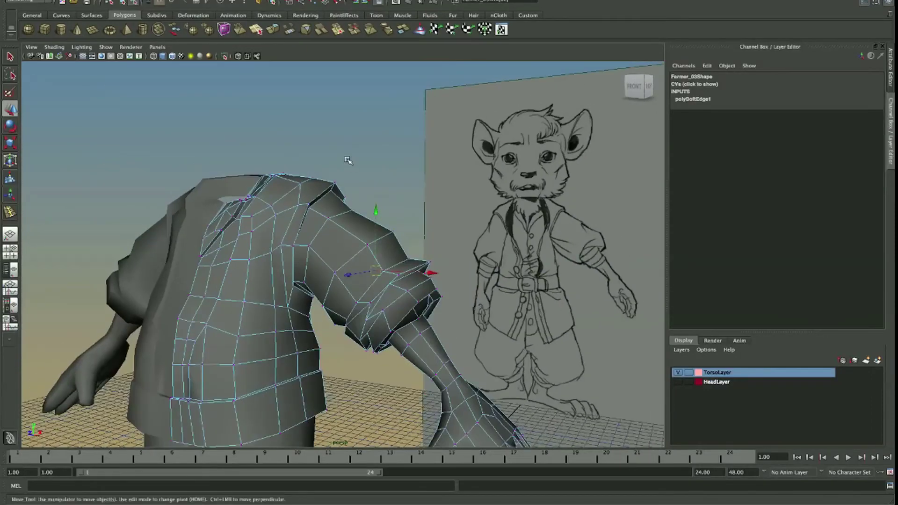
Select the torso object and save the scene.
left_click(388, 153)
left_click(352, 233)
key("ctrl+s")
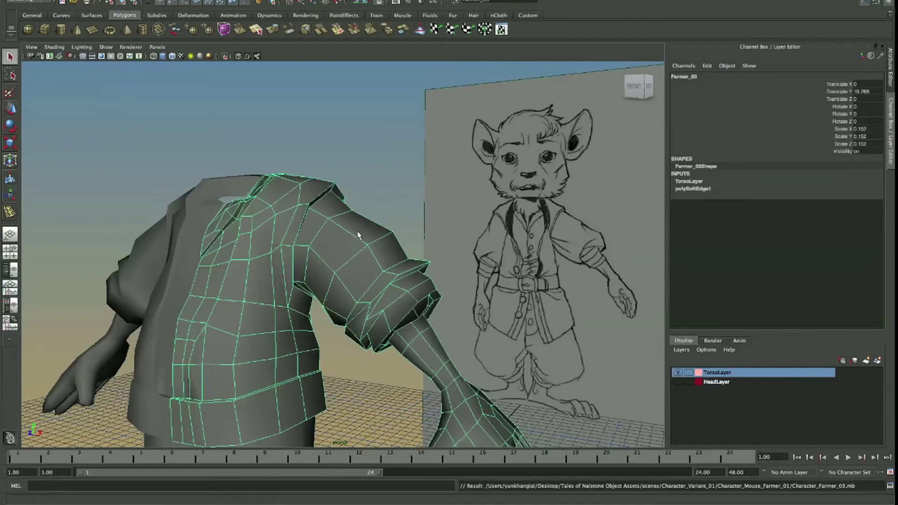
Clear the selection, make the head layer visible again and view the whole character.
left_click(355, 160)
left_click_drag(354, 160, 282, 226)
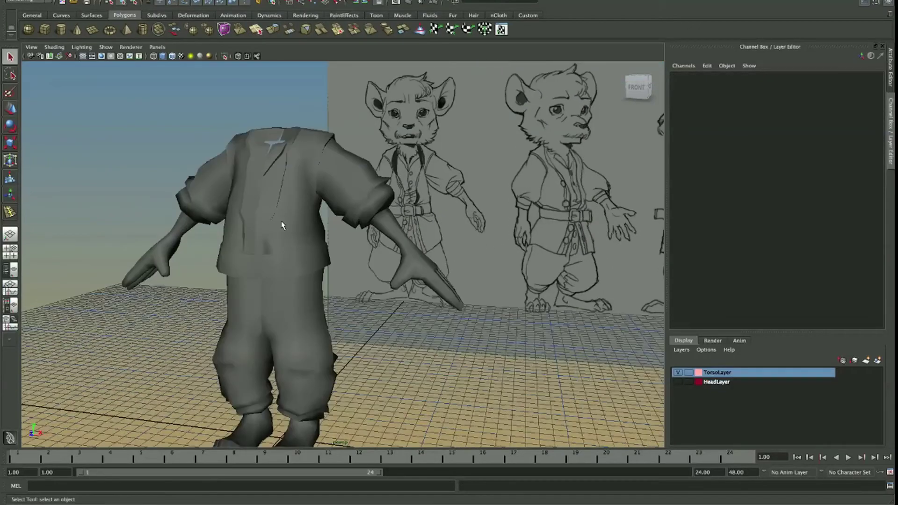
left_click(282, 225)
left_click_drag(282, 226, 337, 314)
left_click(677, 382)
left_click_drag(442, 364, 398, 210)
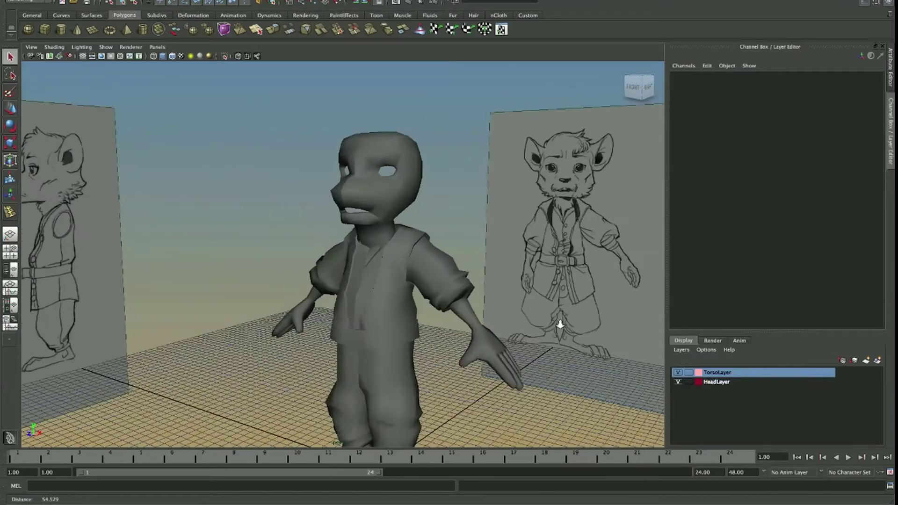
left_click(426, 134)
left_click(477, 185)
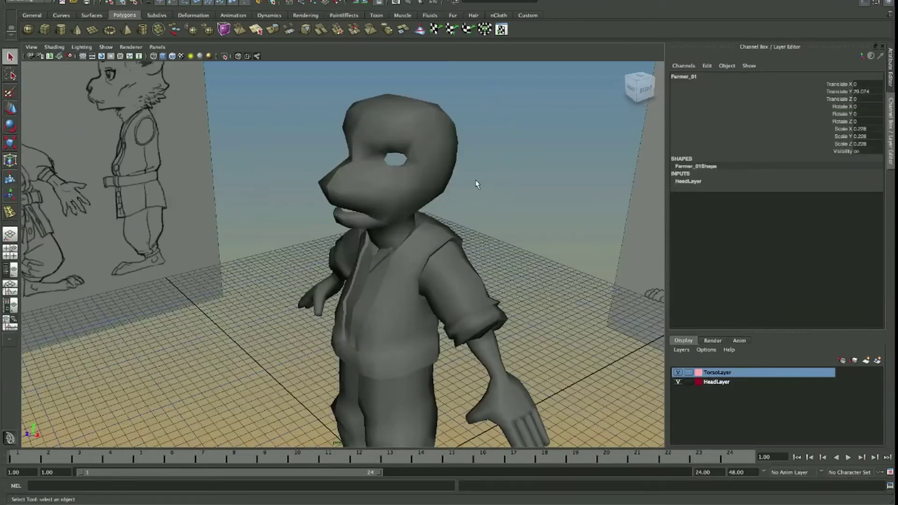
Hide and reshow HeadLayer and TorsoLayer to check them, then select the legs mesh.
left_click(678, 381)
left_click_drag(514, 328, 482, 308)
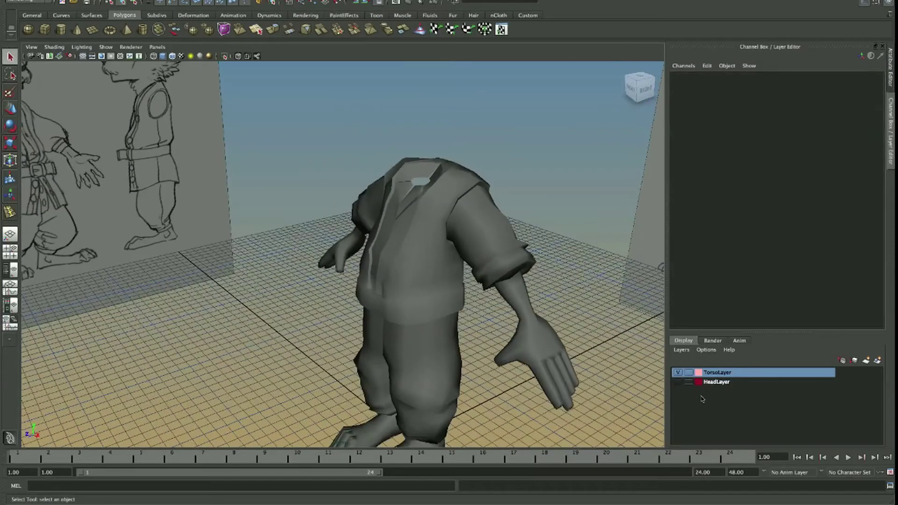
left_click(679, 381)
left_click(678, 373)
left_click(678, 373)
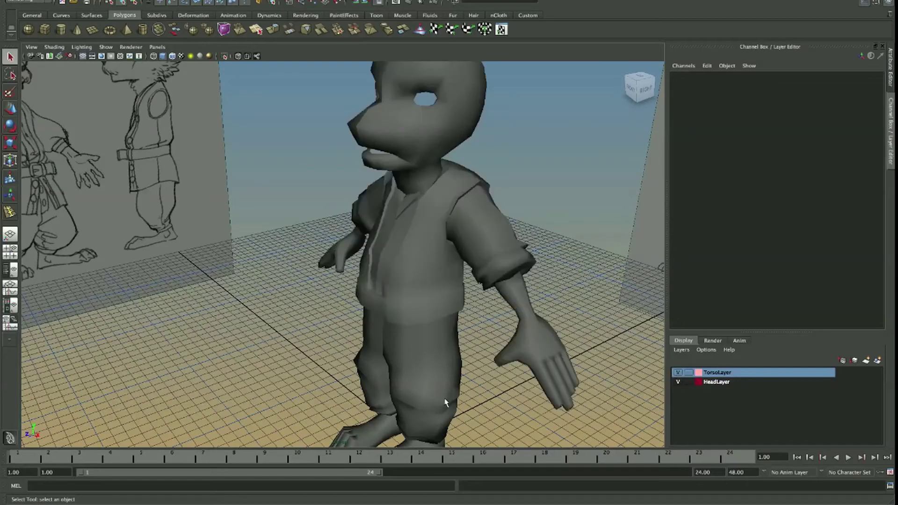
left_click(447, 404)
scroll("up", 3)
Create a new layer for the legs, named Legs, coloured yellow.
left_click(878, 360)
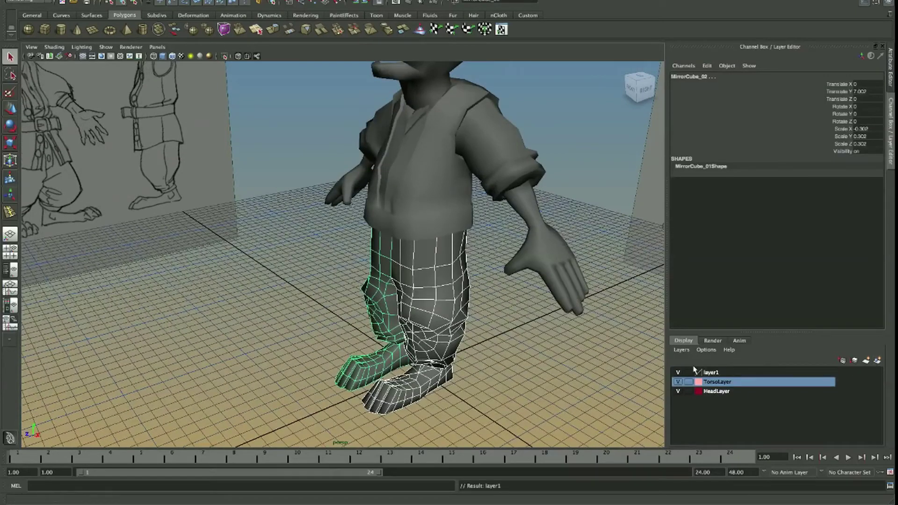
double_click(724, 374)
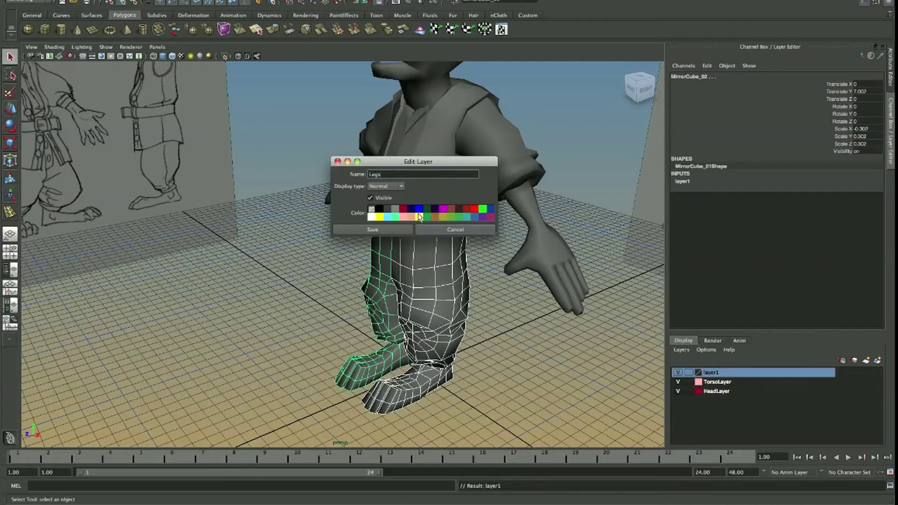
left_click(419, 216)
left_click(372, 230)
Toggle layer visibility so the Legs and TorsoLayer layers end up hidden.
left_click(577, 392)
left_click_drag(509, 300, 453, 275)
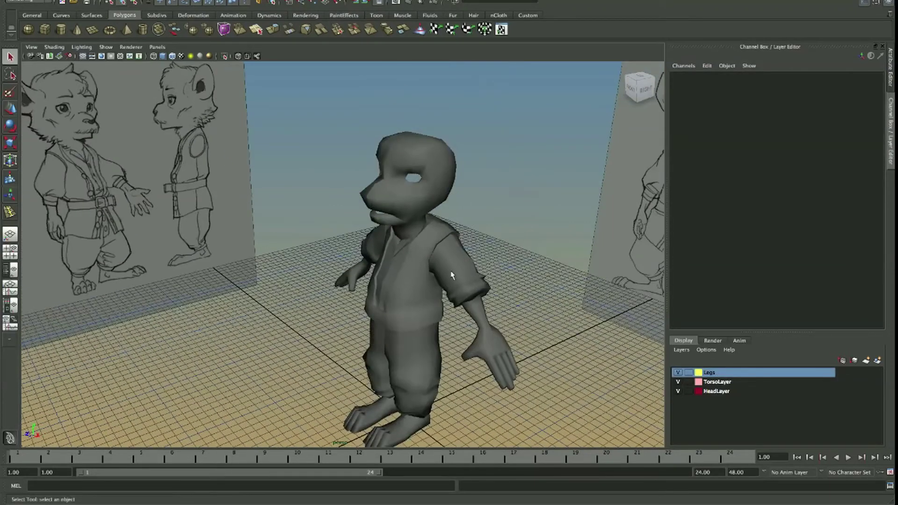
left_click(394, 152)
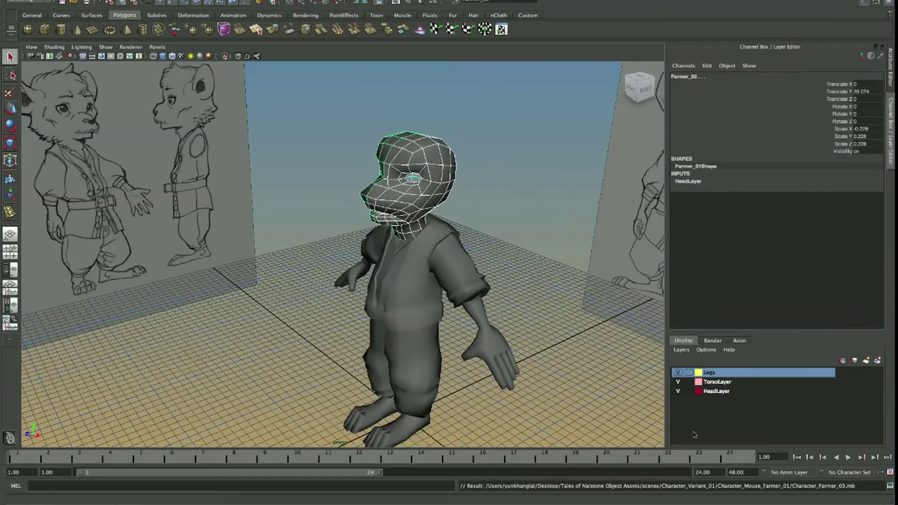
left_click(678, 391)
left_click(679, 383)
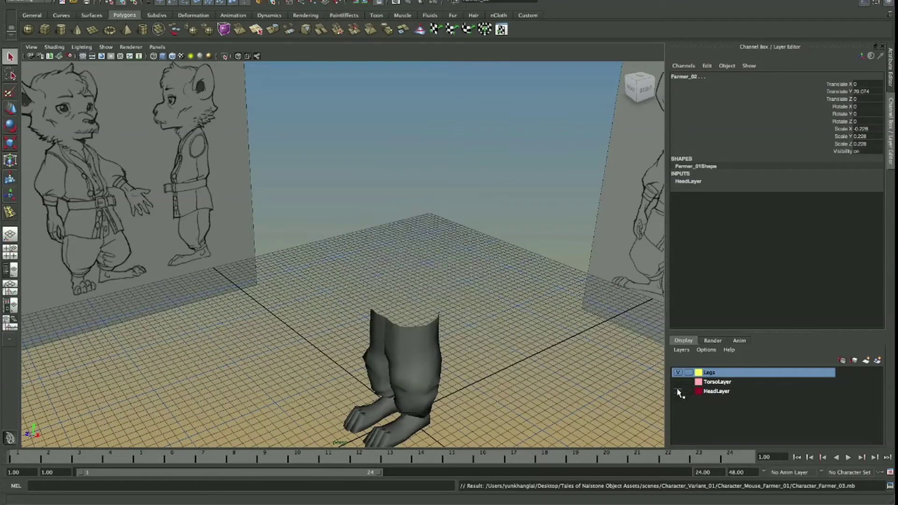
left_click(678, 392)
left_click(678, 372)
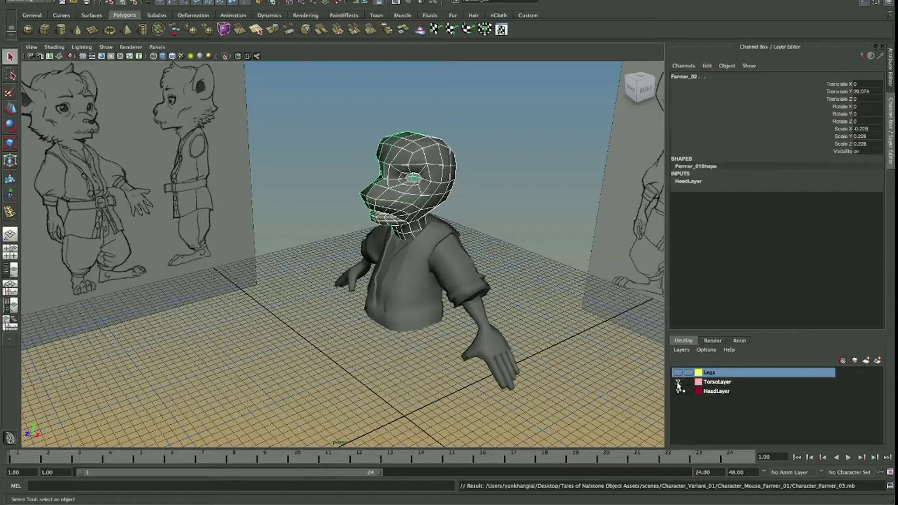
left_click(678, 382)
Select the head, confirm its object name, and save the scene.
left_click(395, 234)
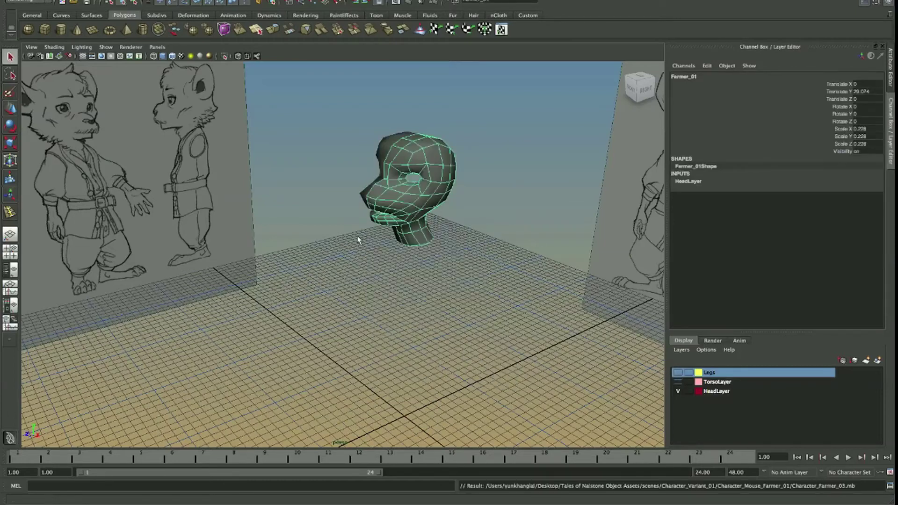
left_click_drag(381, 248, 367, 230)
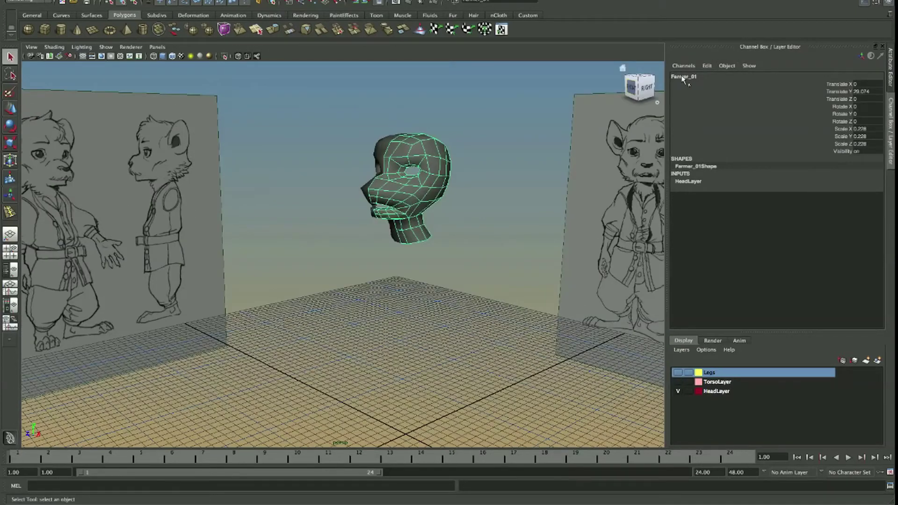
double_click(683, 77)
key("Return")
key("ctrl+s")
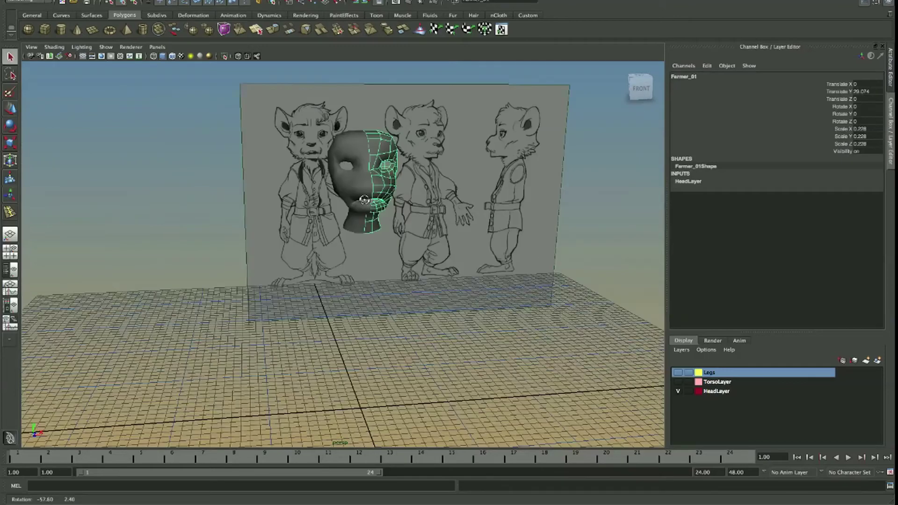
left_click_drag(299, 202, 468, 244)
scroll("up", 3)
Create a polygon sphere at the grid centre with 12 axis and 8 height subdivisions.
scroll("down", 3)
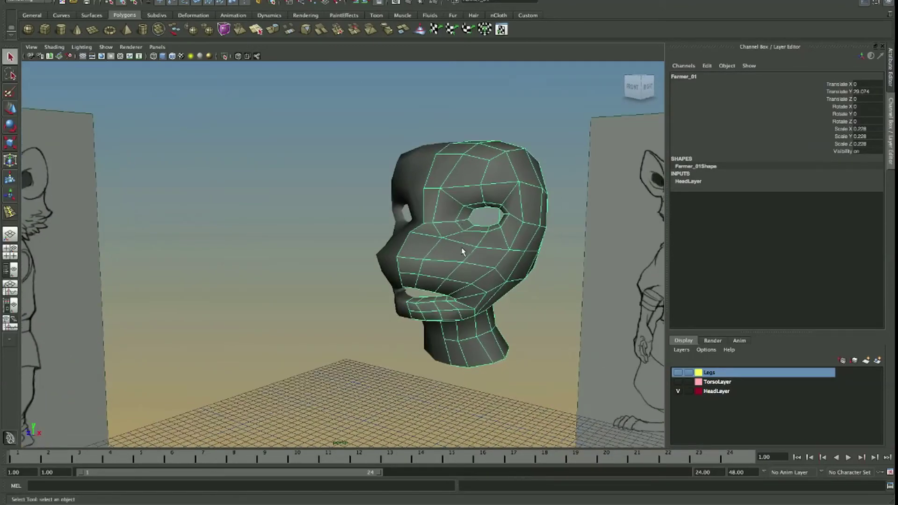
scroll("down", 3)
left_click_drag(434, 289, 415, 191)
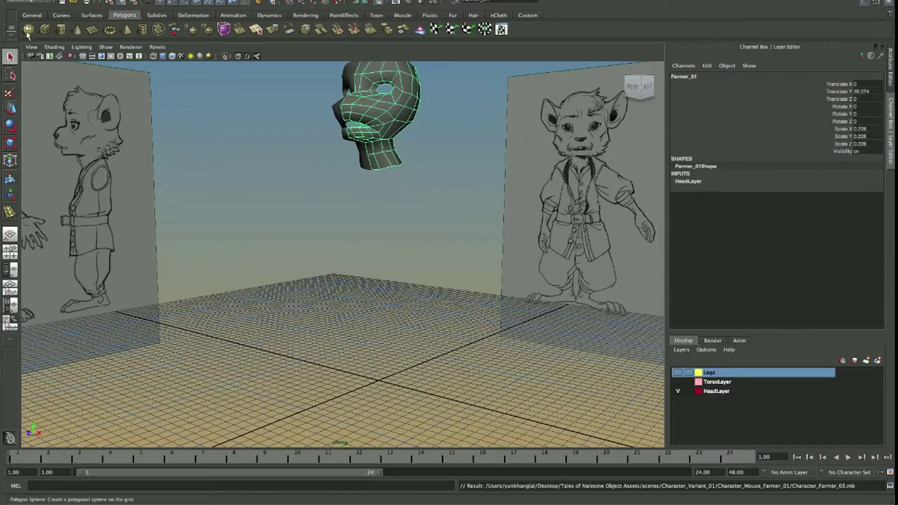
left_click(28, 29)
left_click_drag(341, 280, 452, 313)
left_click(716, 184)
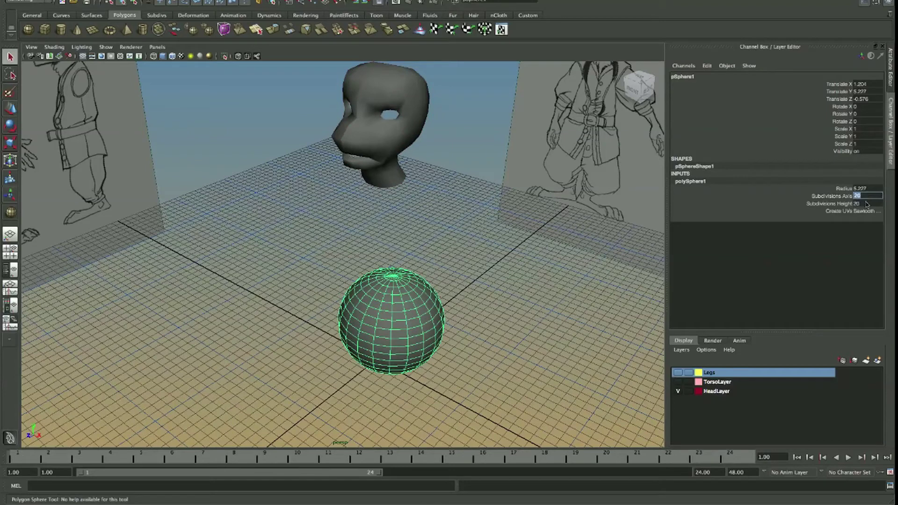
type("12")
left_click(865, 211)
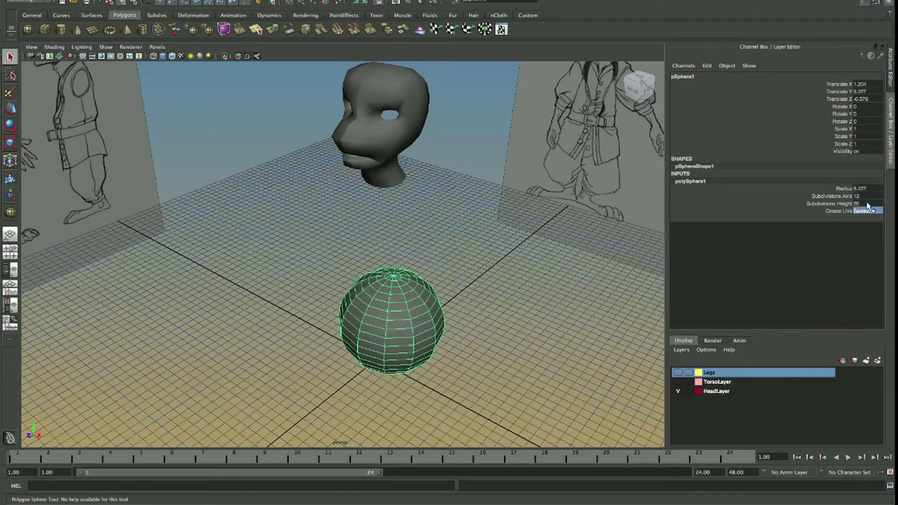
type("8")
key("Return")
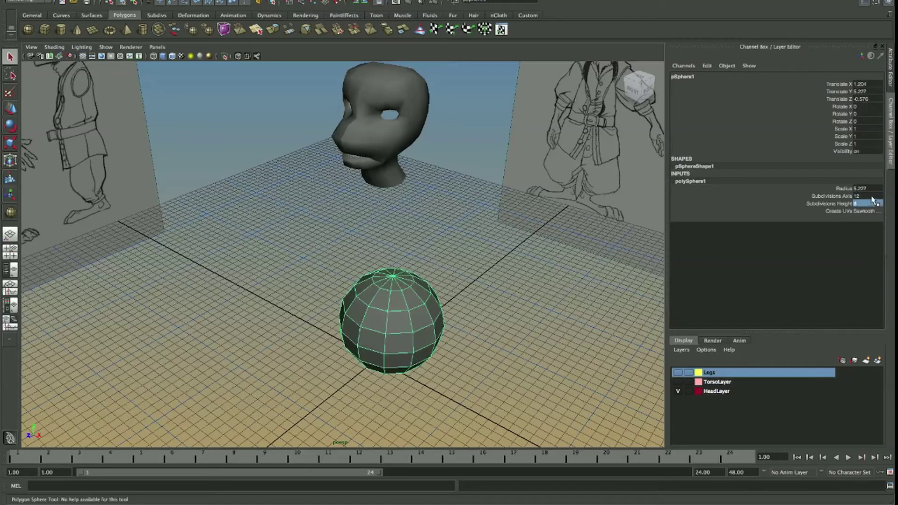
scroll("up", 3)
Soften the sphere's edges and shrink it to about 0.58 scale.
key("r")
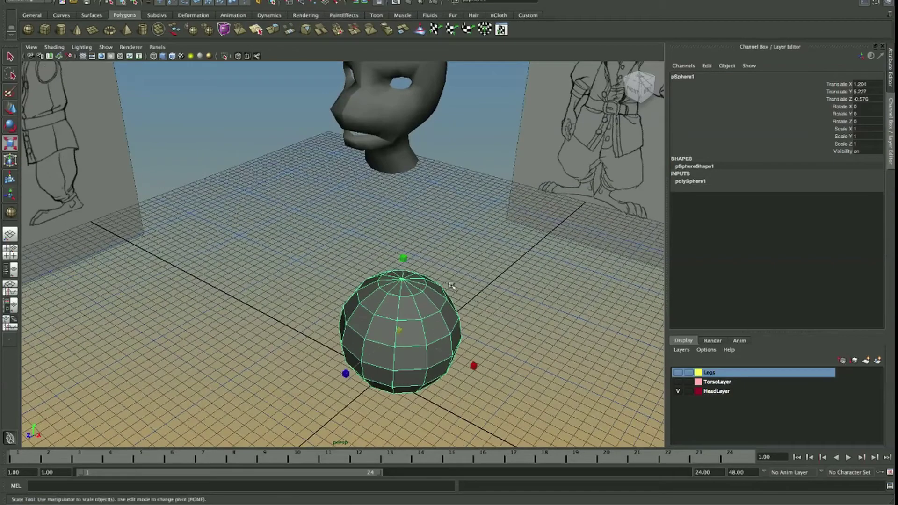
left_click_drag(461, 280, 461, 324)
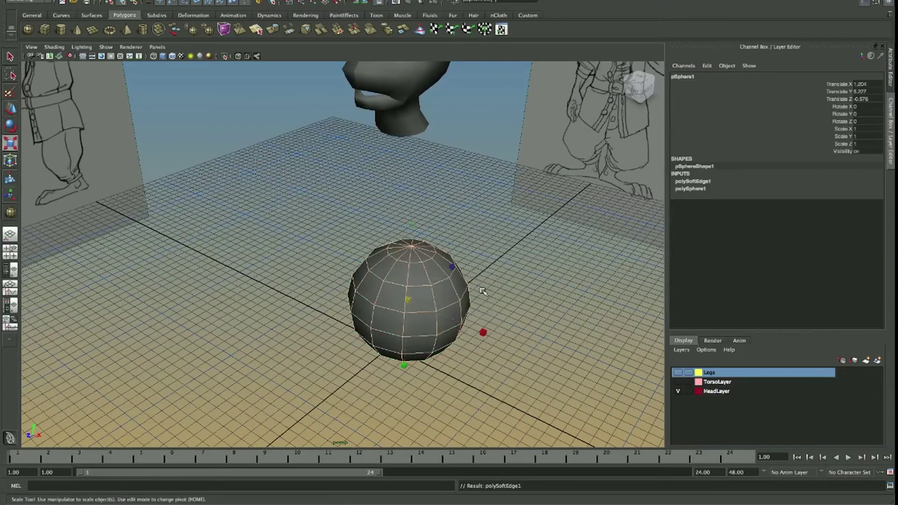
scroll("down", 3)
left_click(473, 291)
left_click_drag(449, 292, 464, 244)
left_click_drag(464, 244, 440, 246)
left_click_drag(357, 289, 485, 285)
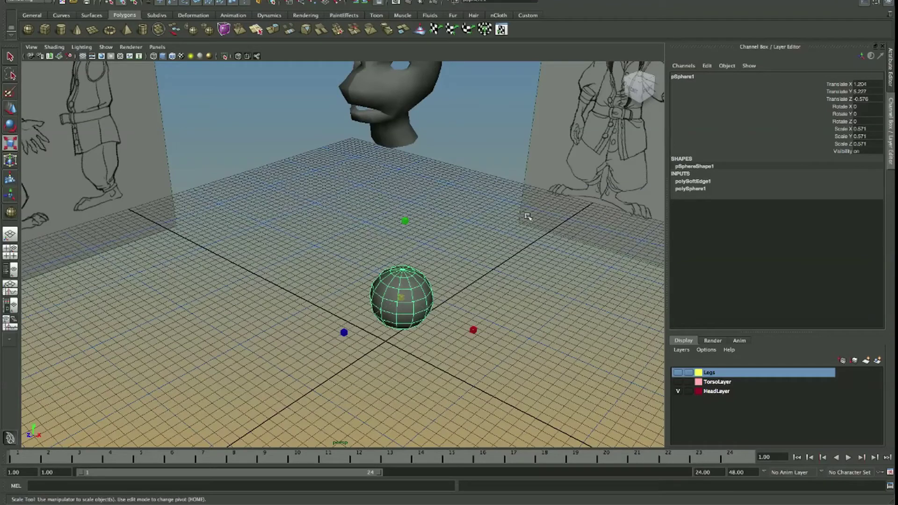
Rename the sphere to Eye_01 and reselect it.
double_click(692, 77)
type("Eye_")
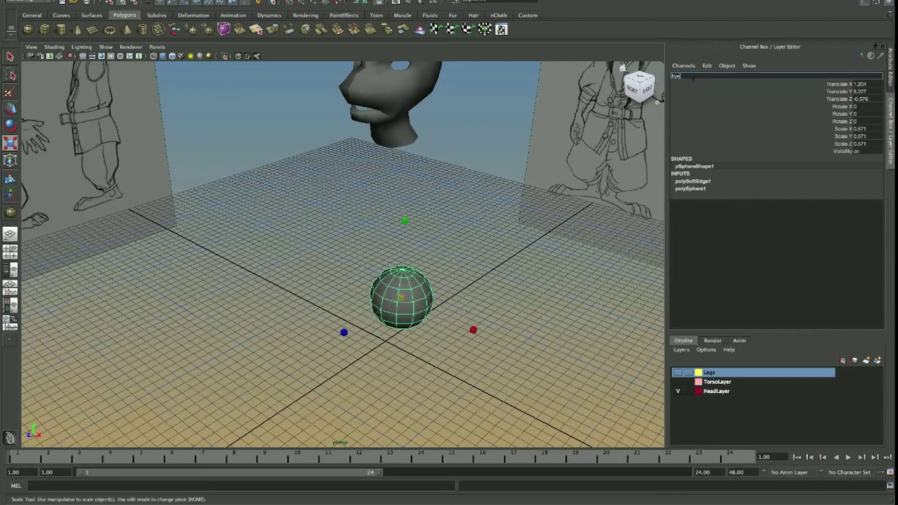
type("L")
key("Return")
left_click(453, 283)
left_click(402, 298)
left_click_drag(402, 297, 408, 252)
key("w")
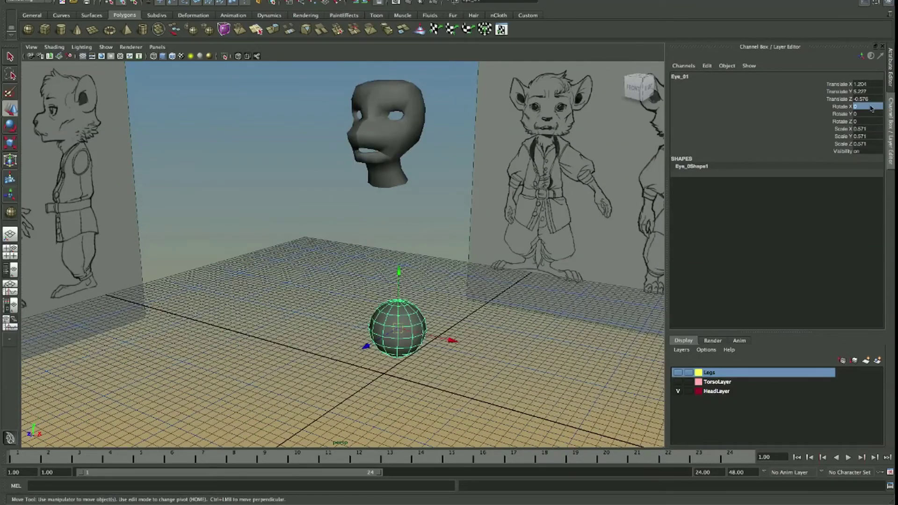
key("Tab")
type("90")
Rotate Eye_01 90 degrees on X, raise it to head height and shrink it.
key("Return")
left_click_drag(387, 393, 407, 313)
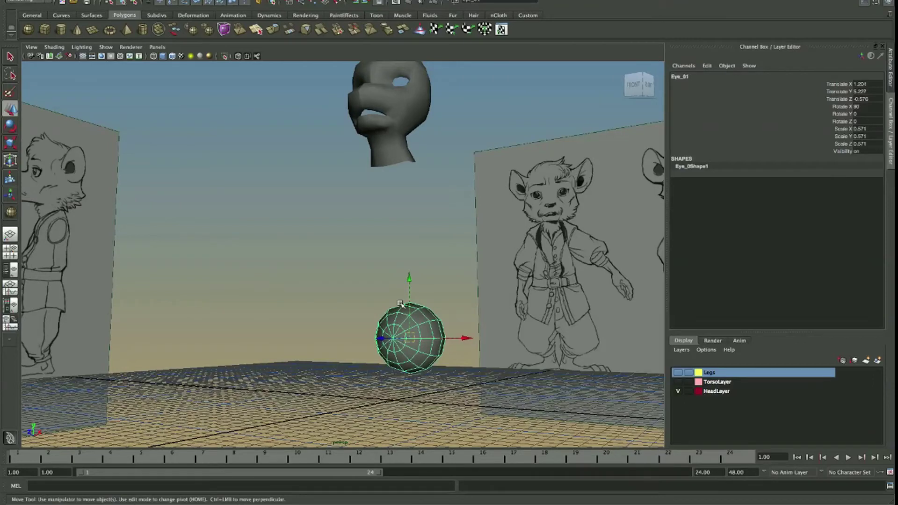
left_click_drag(409, 298, 435, 84)
key("f")
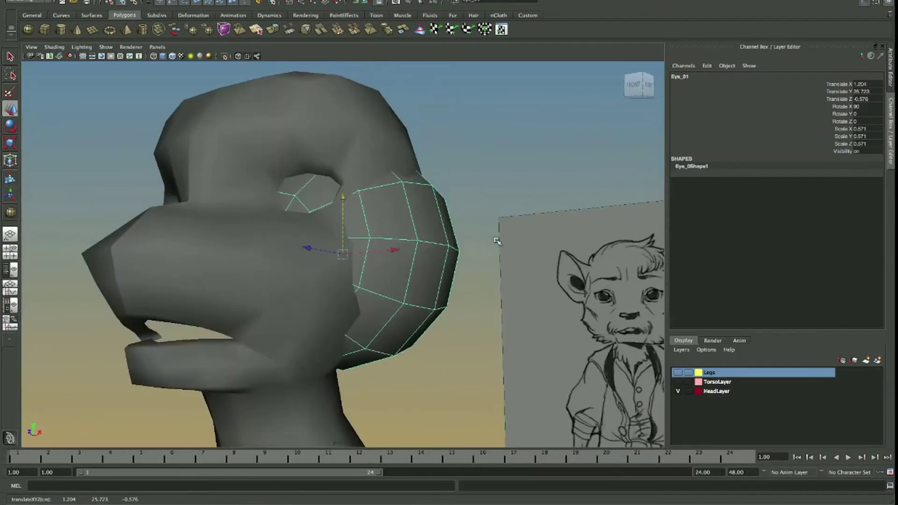
key("r")
left_click_drag(470, 236, 449, 239)
Check the eye's placement in wireframe and from a front view of the head.
left_click_drag(449, 238, 398, 262)
key("4")
key("5")
key("w")
key("r")
key("w")
Nudge Eye_01 up and left into the head's eye socket.
left_click_drag(344, 259, 353, 253)
left_click_drag(342, 249, 363, 251)
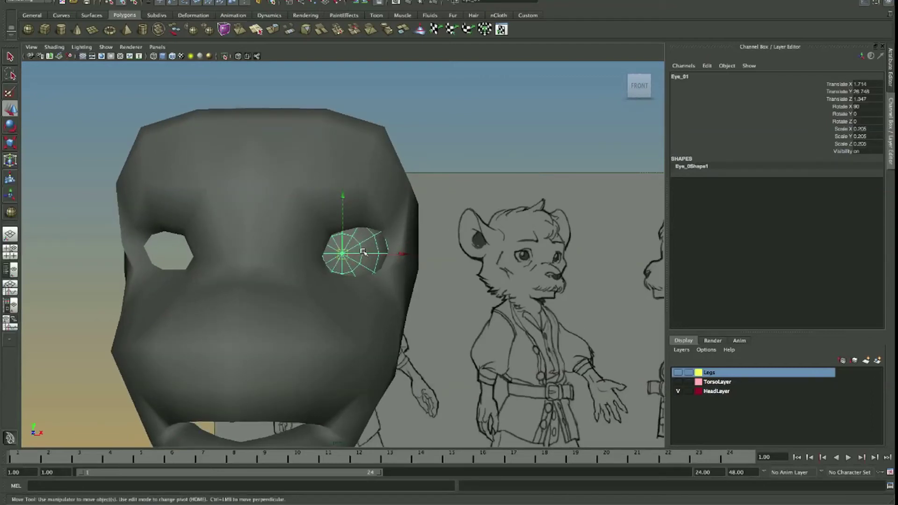
left_click_drag(375, 248, 376, 241)
key("r")
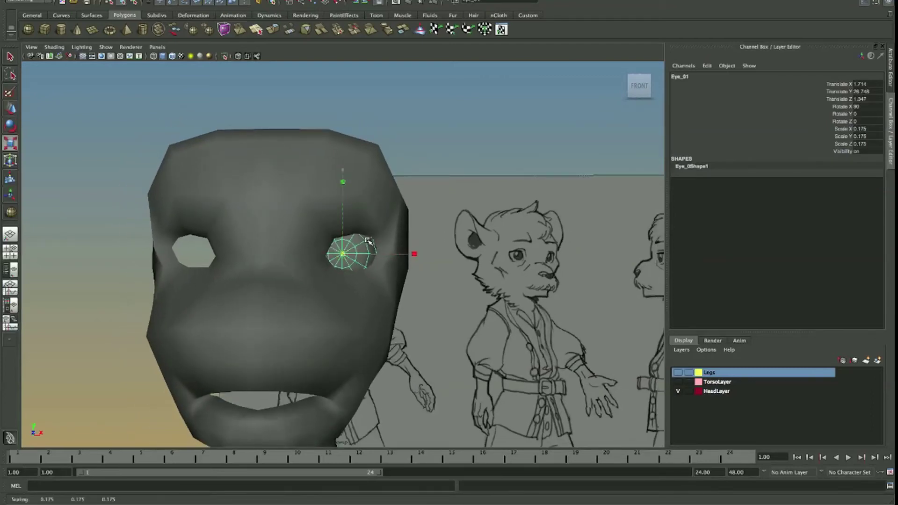
key("w")
left_click_drag(397, 224, 396, 227)
left_click_drag(397, 228, 410, 257)
Select an eye-rim edge on the head and try scaling and rotating it.
left_click(374, 217)
scroll("up", 3)
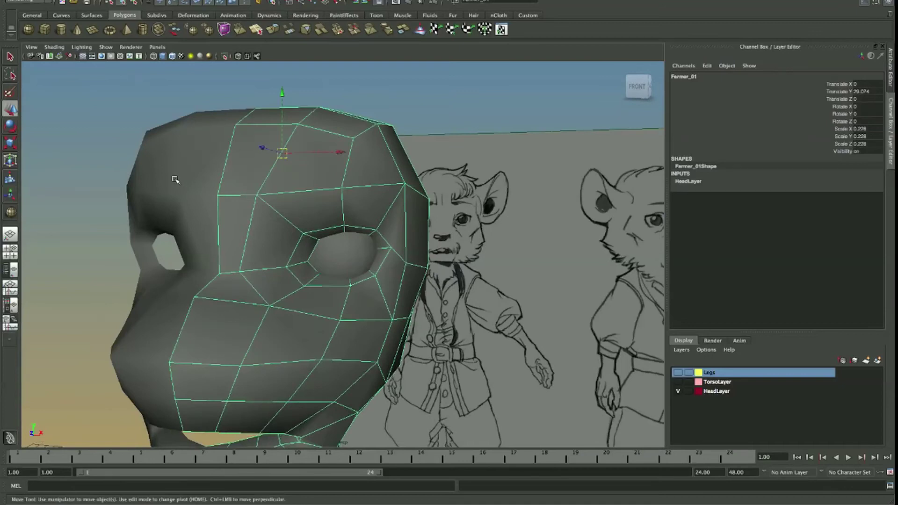
left_click_drag(261, 280, 310, 239)
key("F8")
left_click_drag(304, 239, 298, 249)
left_click(298, 250)
key("r")
left_click_drag(349, 243, 318, 263)
key("e")
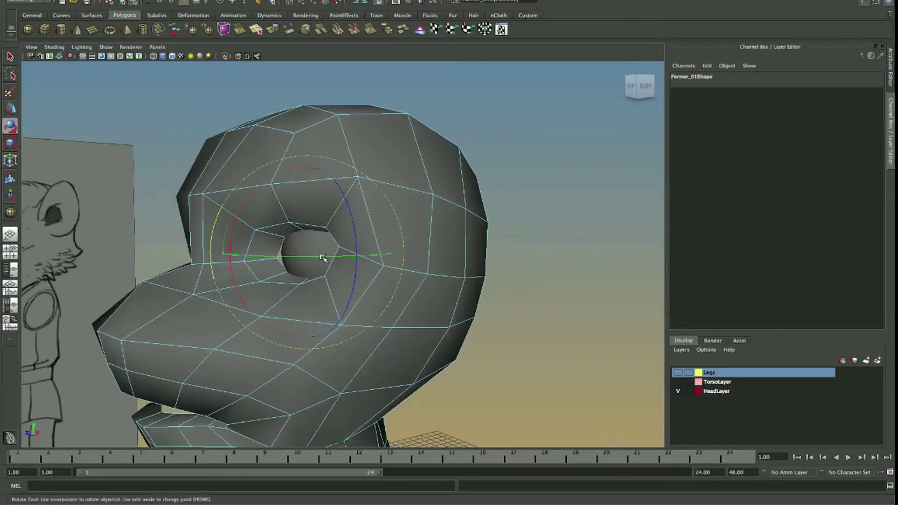
key("w")
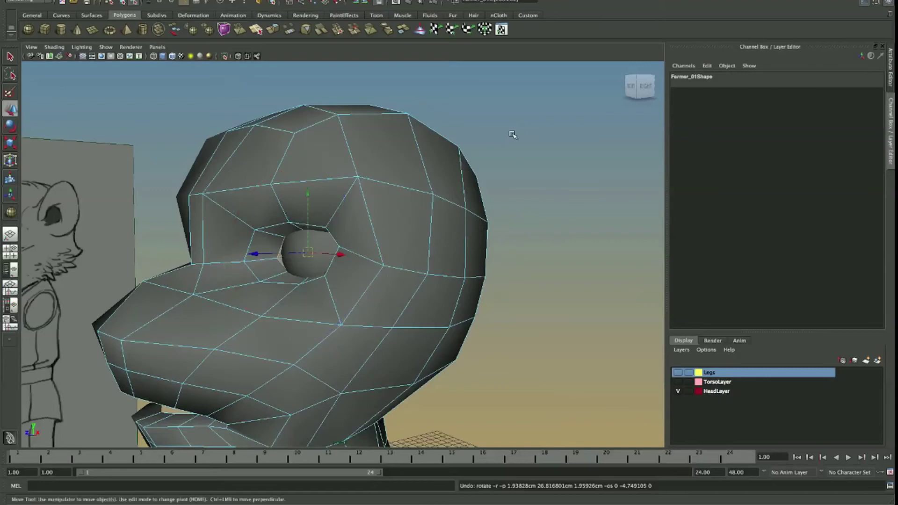
left_click_drag(304, 221, 280, 246)
Push Eye_01 along Z into the socket, scale it to 0.206, and check front and side views.
left_click(290, 249)
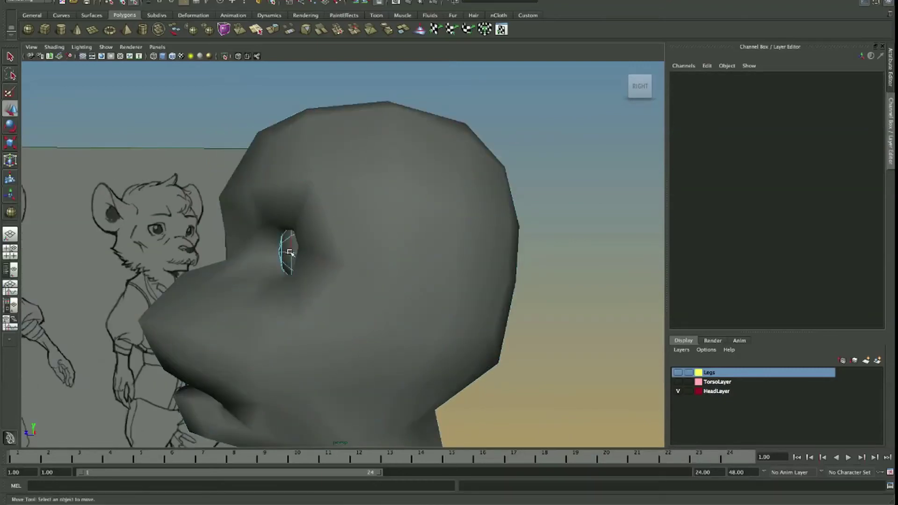
left_click(289, 252)
left_click_drag(309, 251, 369, 260)
key("r")
key("w")
left_click_drag(280, 206, 361, 304)
left_click_drag(361, 305, 381, 306)
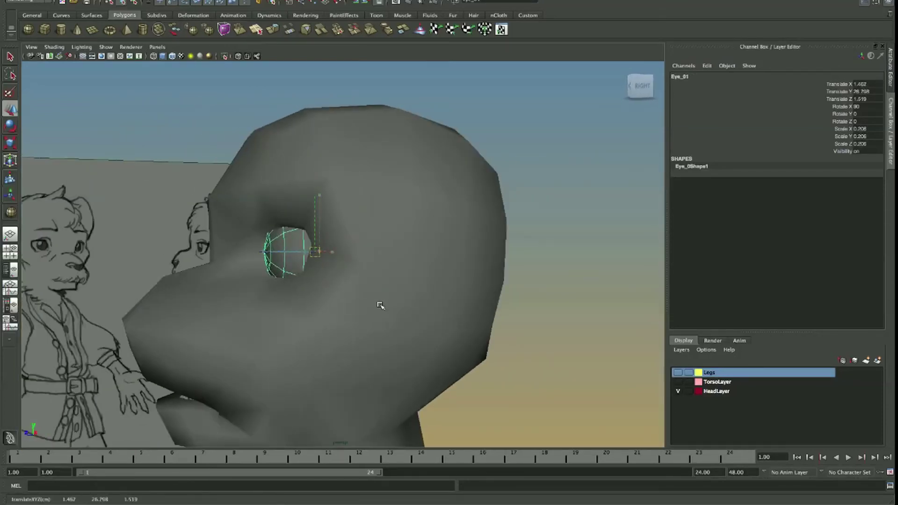
left_click_drag(363, 304, 345, 257)
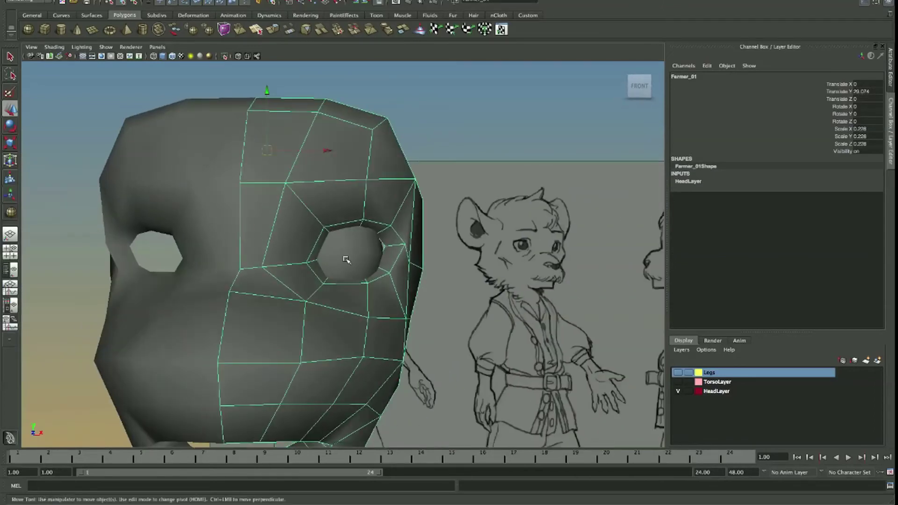
Insert a new edge loop around the head's eye socket.
right_click(382, 206)
left_click(382, 206)
right_click(382, 203)
left_click(333, 215)
left_click_drag(334, 217, 325, 237)
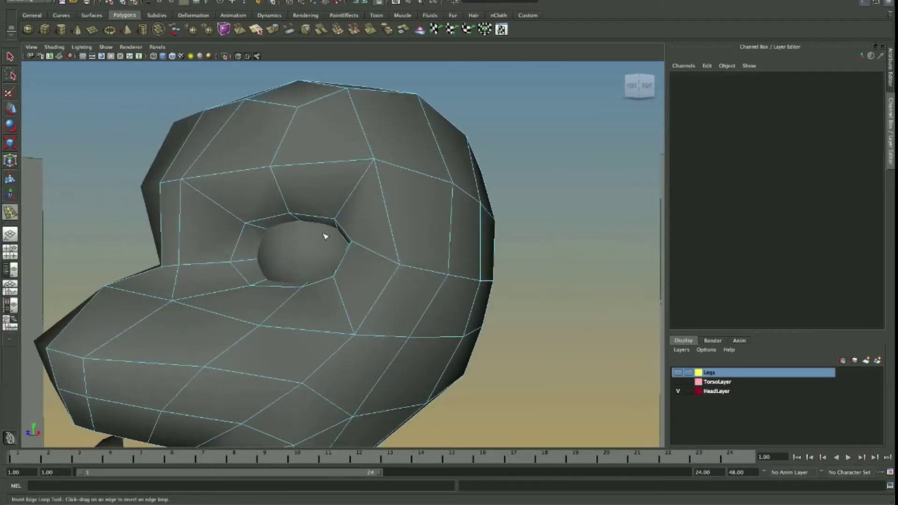
left_click_drag(262, 229, 304, 262)
Scale the new edge loop to tighten it around the socket.
key("w")
key("r")
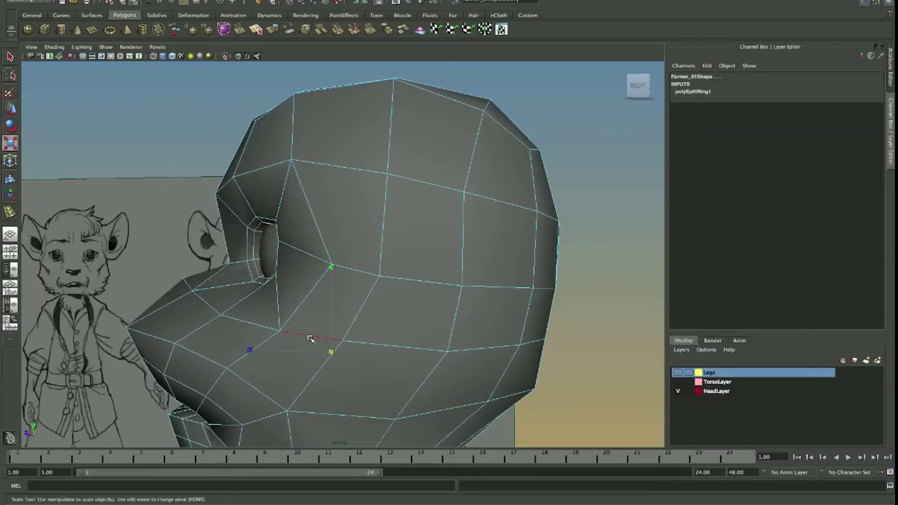
key("4")
left_click_drag(275, 345, 326, 345)
scroll("up", 3)
key("5")
left_click_drag(243, 379, 240, 378)
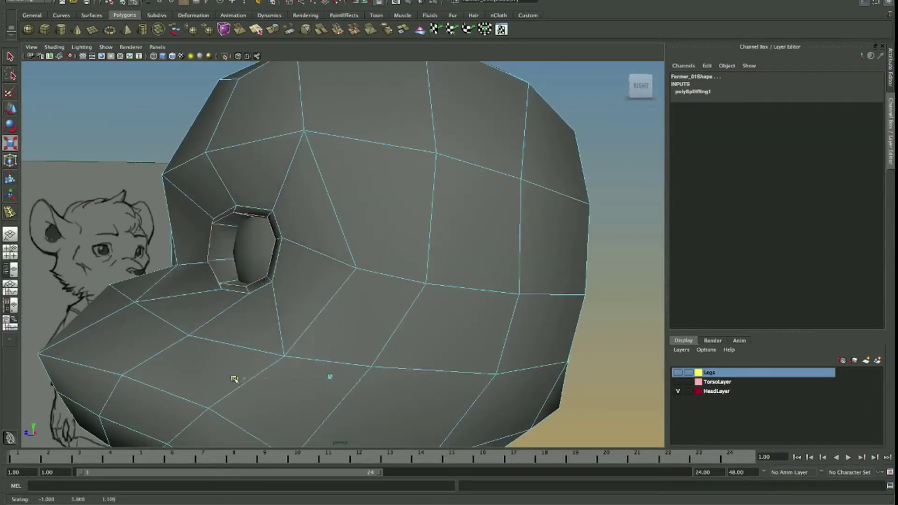
left_click_drag(241, 378, 279, 260)
Switch the head to edge editing and maximize the Right side view of the sketch.
right_click(214, 249)
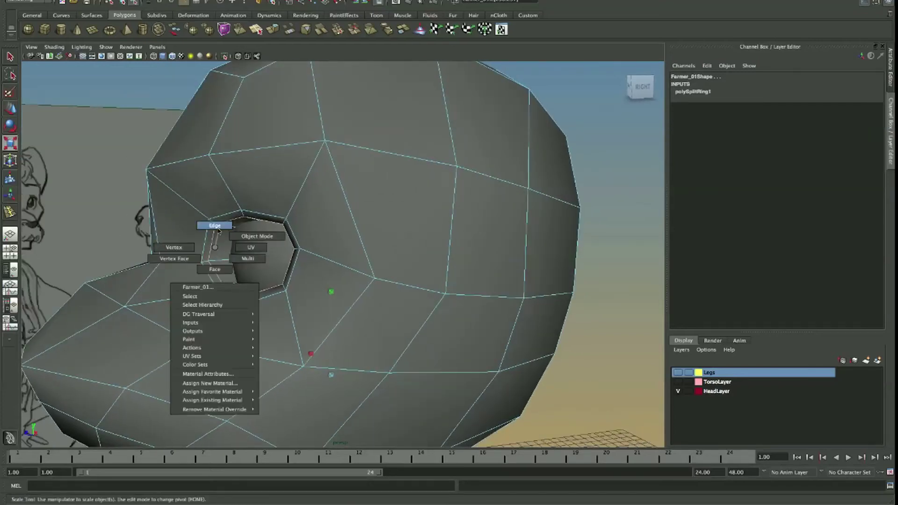
left_click_drag(219, 230, 219, 226)
scroll("down", 3)
scroll("down", 3)
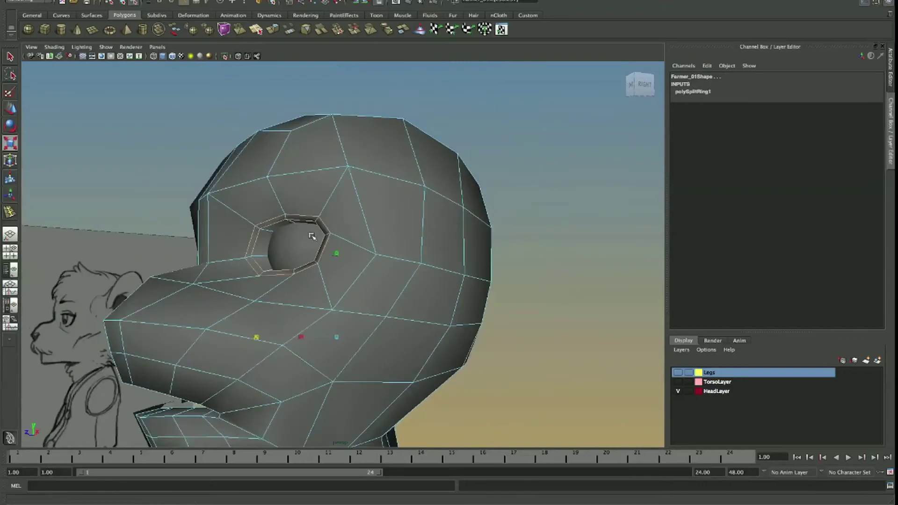
scroll("down", 3)
left_click_drag(325, 246, 332, 257)
key("e")
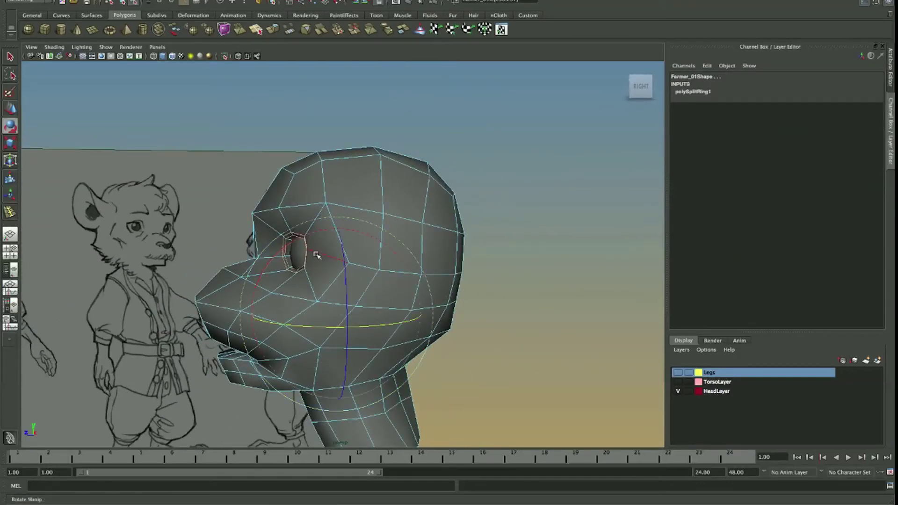
key("space")
key("space")
left_click_drag(484, 171, 468, 421)
left_click_drag(468, 141, 388, 252)
scroll("up", 3)
Move the eye-socket edges in the side view to fit the sketch.
key("w")
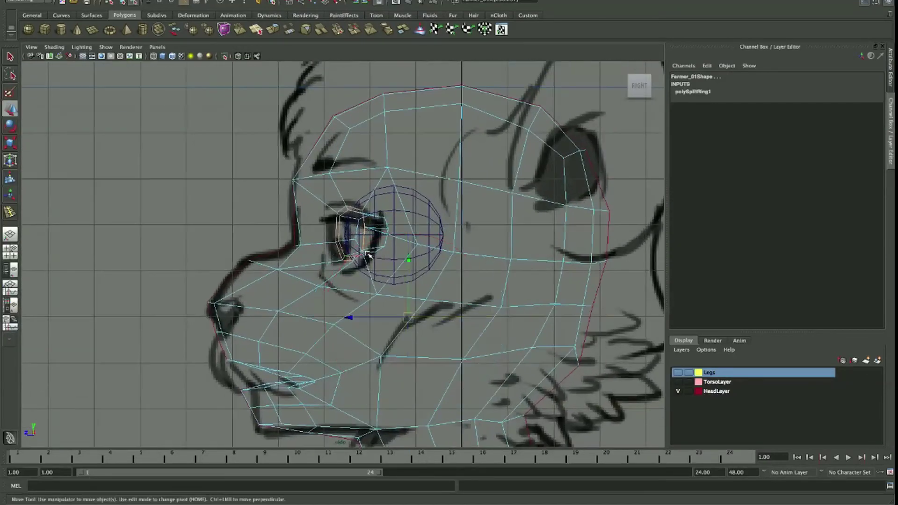
left_click_drag(374, 283, 377, 270)
left_click_drag(379, 319, 384, 319)
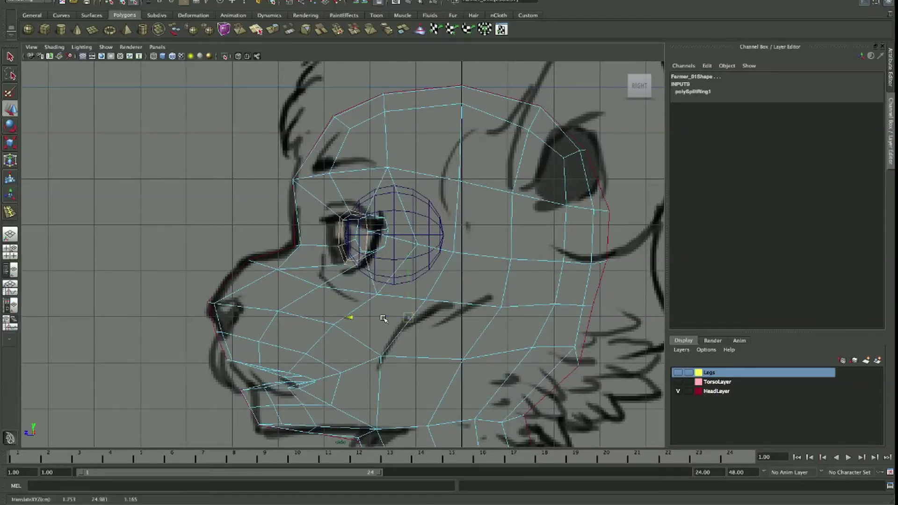
key("r")
key("w")
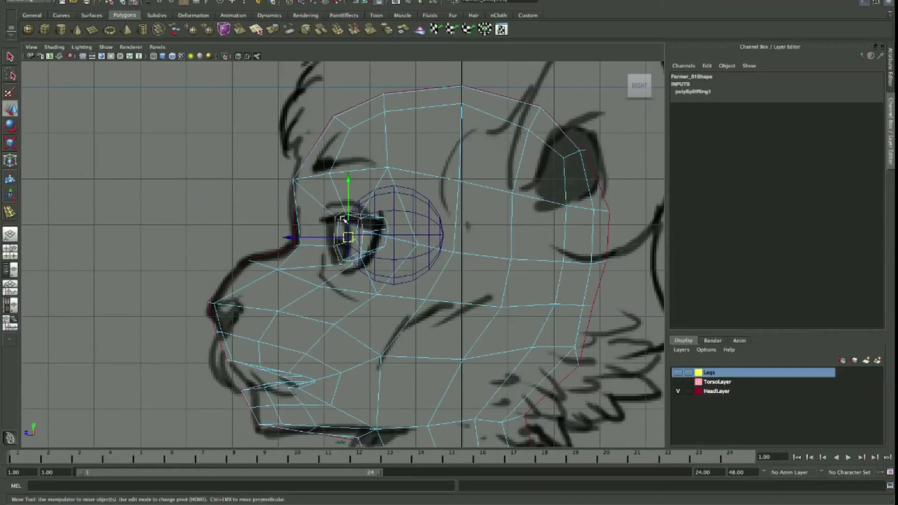
Select the Eye_01 eyeball and frame the view on it.
key("r")
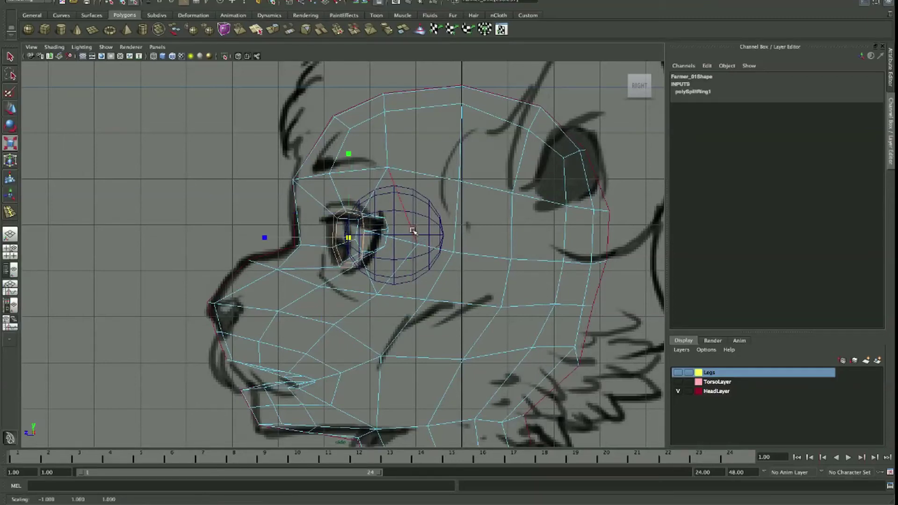
key("e")
key("w")
key("space")
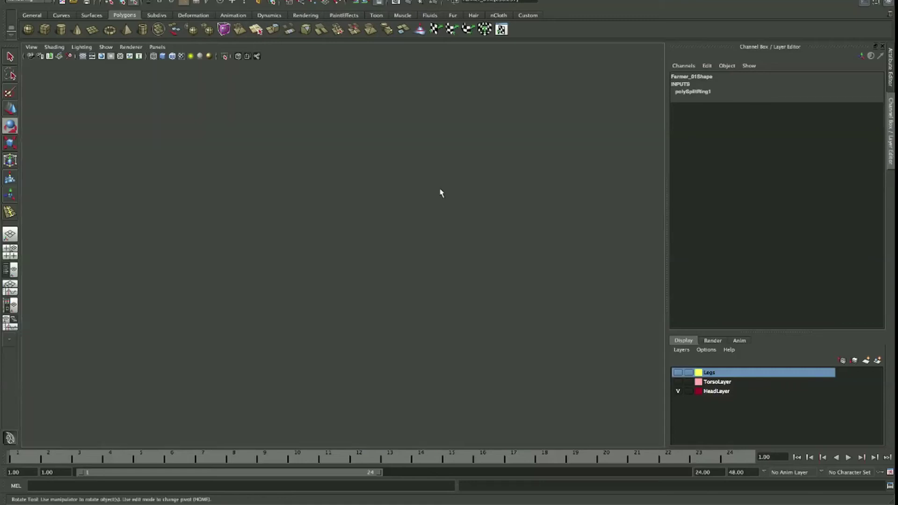
key("space")
left_click_drag(498, 204, 426, 241)
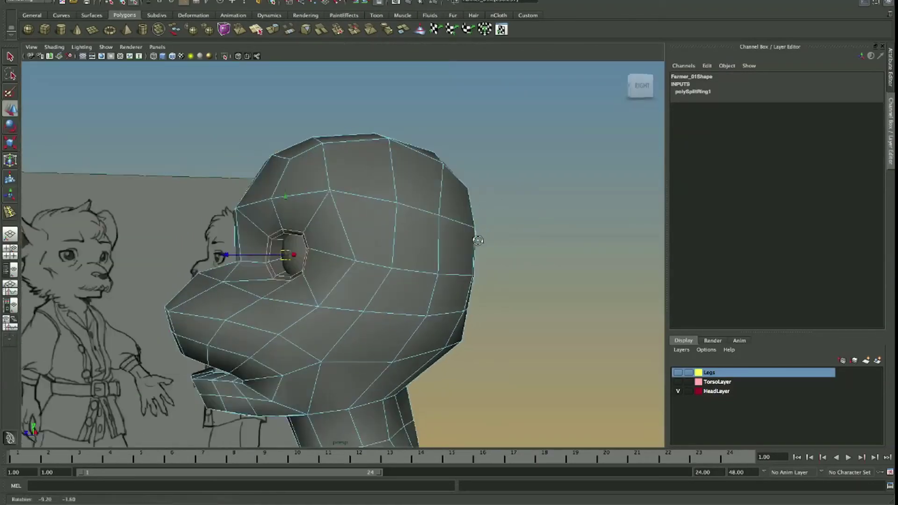
left_click(543, 232)
left_click(336, 248)
left_click_drag(336, 247, 421, 257)
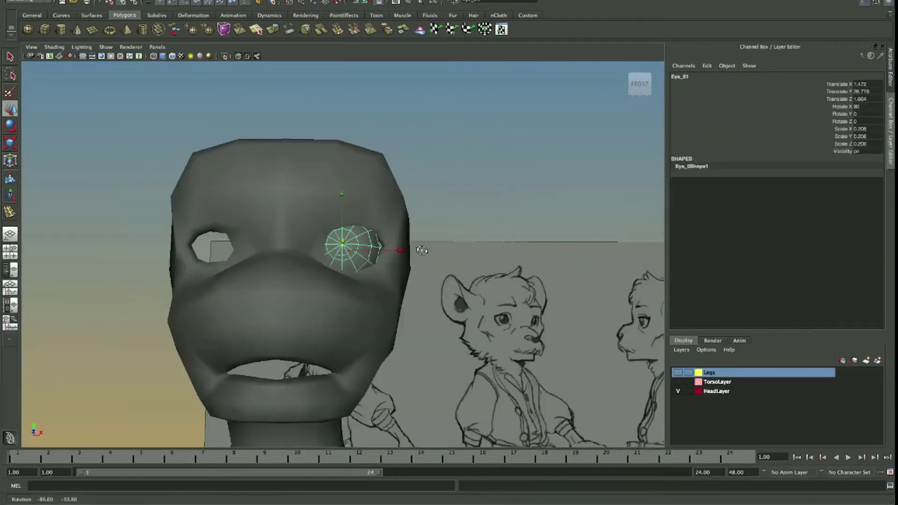
key("f")
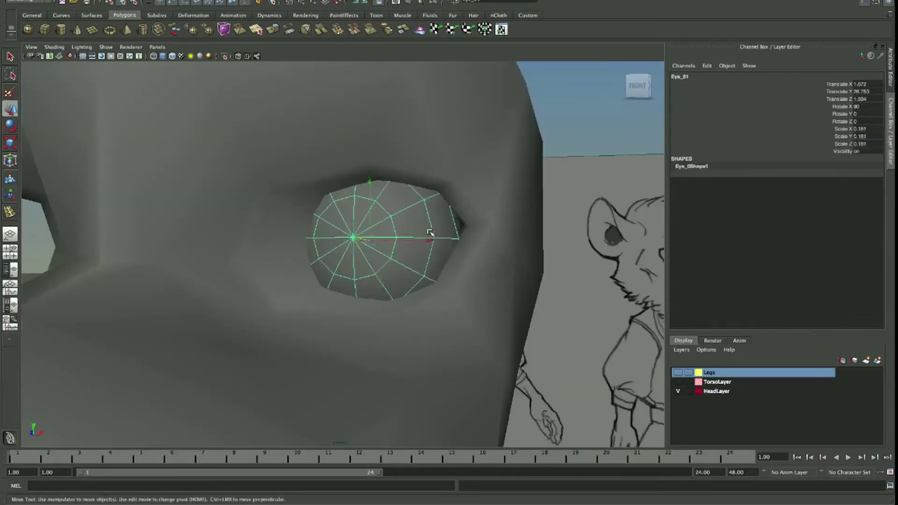
Inspect Eye_01 at vertex level, then reselect the whole eyeball.
key("F9")
left_click(375, 204)
scroll("down", 3)
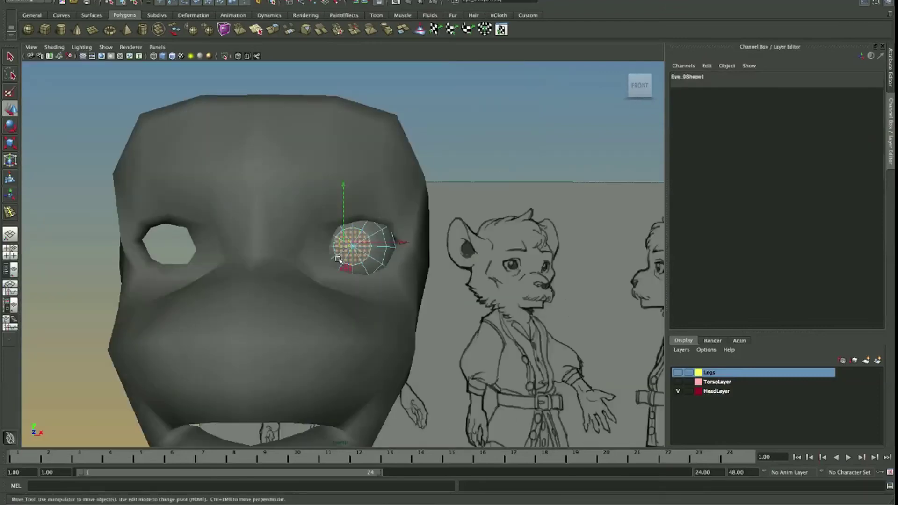
left_click_drag(279, 257, 379, 278)
left_click(379, 278)
left_click(376, 240)
left_click_drag(375, 240, 300, 234)
Check the eyeball's fit in the socket in wireframe and shaded display.
right_click(299, 234)
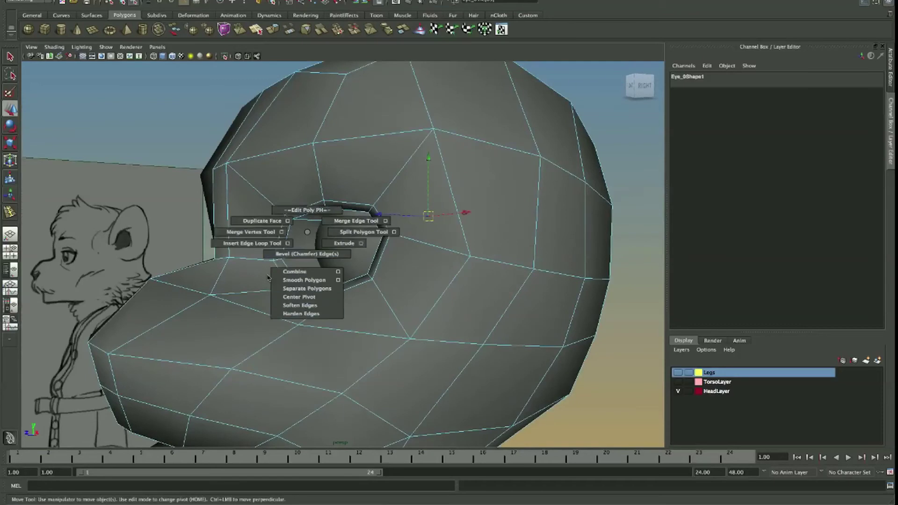
left_click_drag(268, 277, 281, 262)
key("4")
key("5")
key("4")
key("5")
Reselect the head mesh and orbit around the eye socket.
left_click(187, 267)
left_click(318, 262)
left_click_drag(319, 262, 374, 235)
left_click_drag(374, 235, 369, 229)
left_click_drag(290, 273, 419, 147)
Return to object selection and zoom the shaded front view onto the head.
key("4")
key("5")
key("F8")
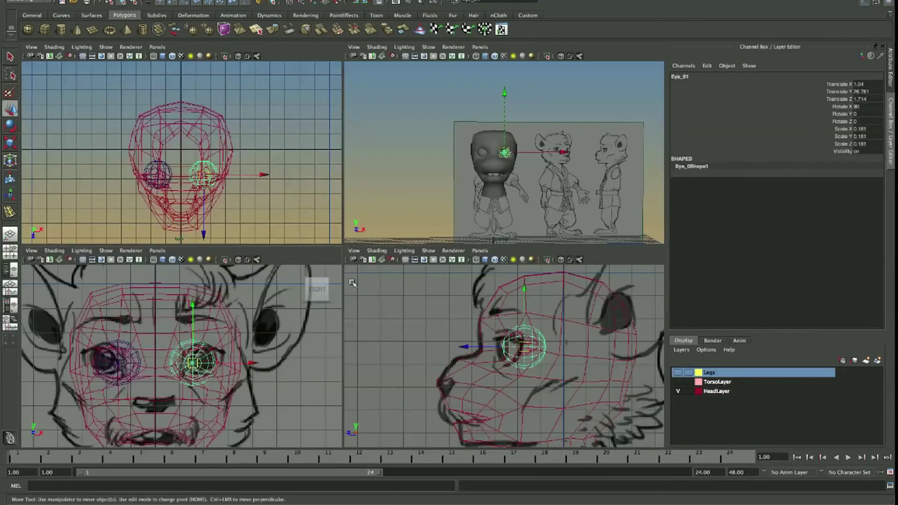
key("5")
left_click_drag(201, 394, 257, 356)
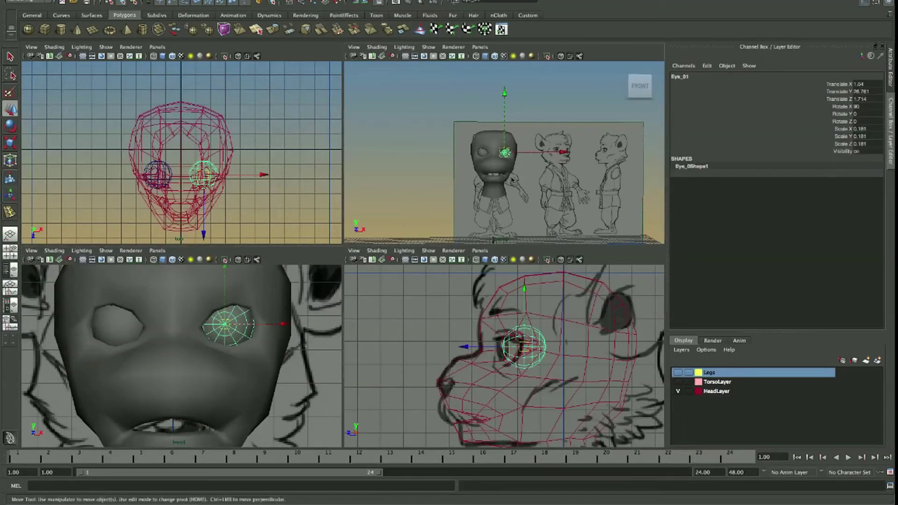
Duplicate the eyeball with Ctrl+D in the maximized perspective view.
key("space")
scroll("up", 3)
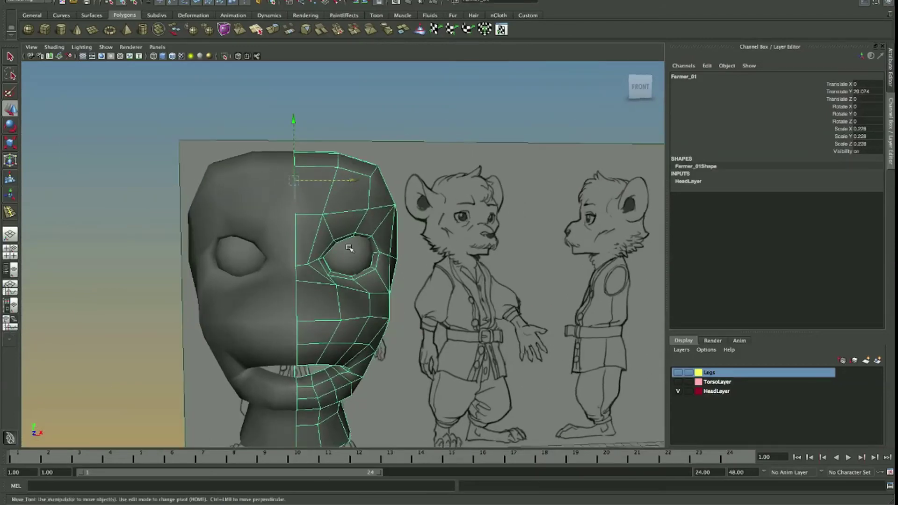
left_click_drag(355, 246, 382, 259)
key("5")
key("4")
key("ctrl+d")
key("5")
key("4")
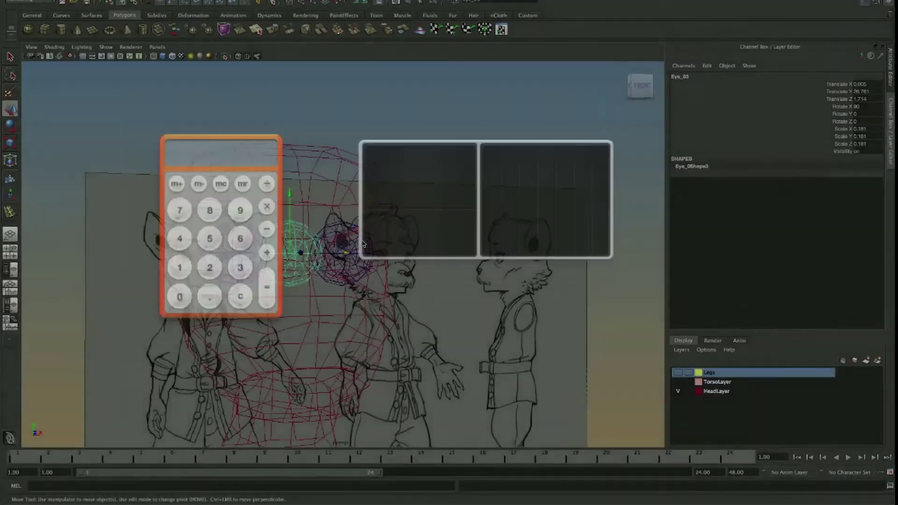
Delete the extra sphere left in the middle between the eyes.
left_click(360, 245)
left_click_drag(362, 245, 355, 248)
left_click(297, 234)
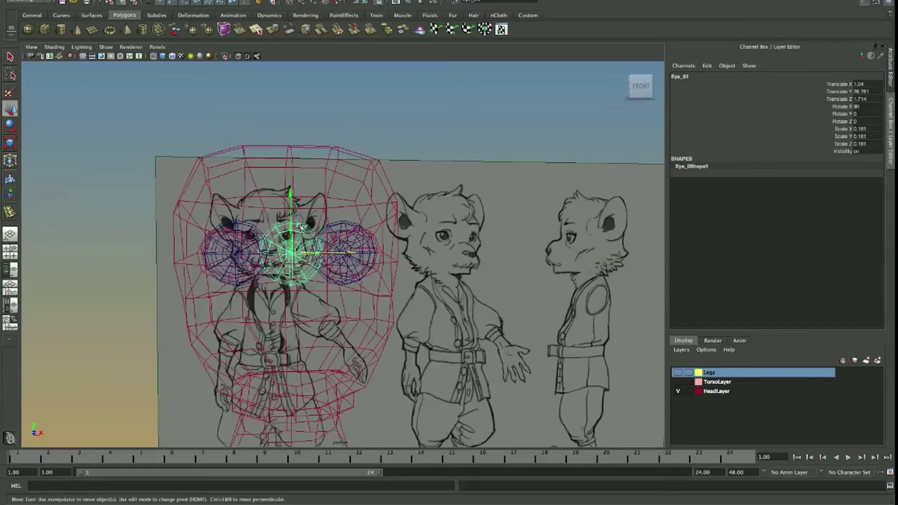
key("Delete")
left_click_drag(356, 246, 363, 244)
key("5")
Duplicate the right eyeball into the left socket as Eye_02 by negating Translate X.
left_click(349, 250)
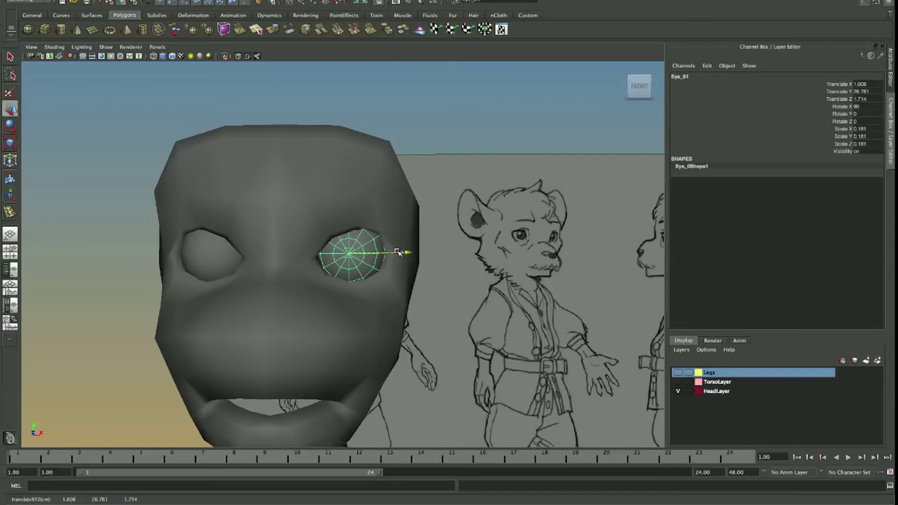
left_click_drag(398, 252, 380, 247)
key("ctrl+z")
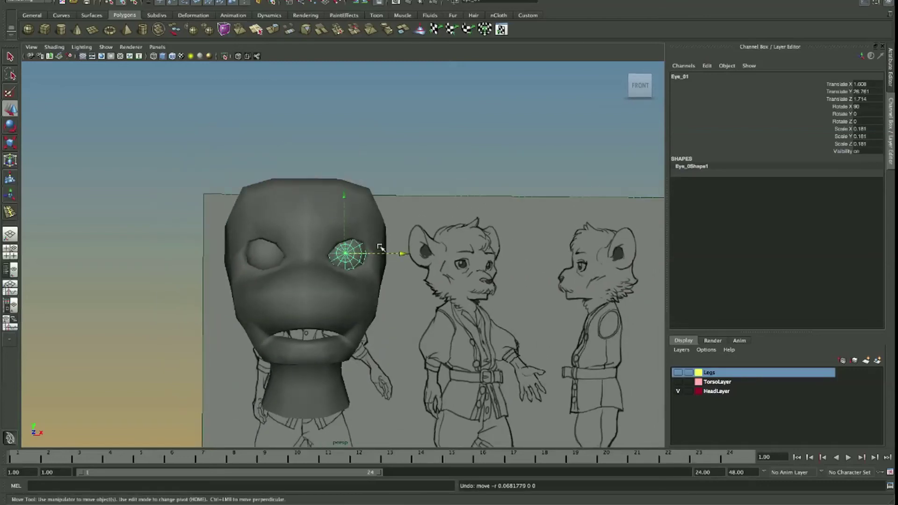
left_click(384, 253)
key("ctrl+shift+d")
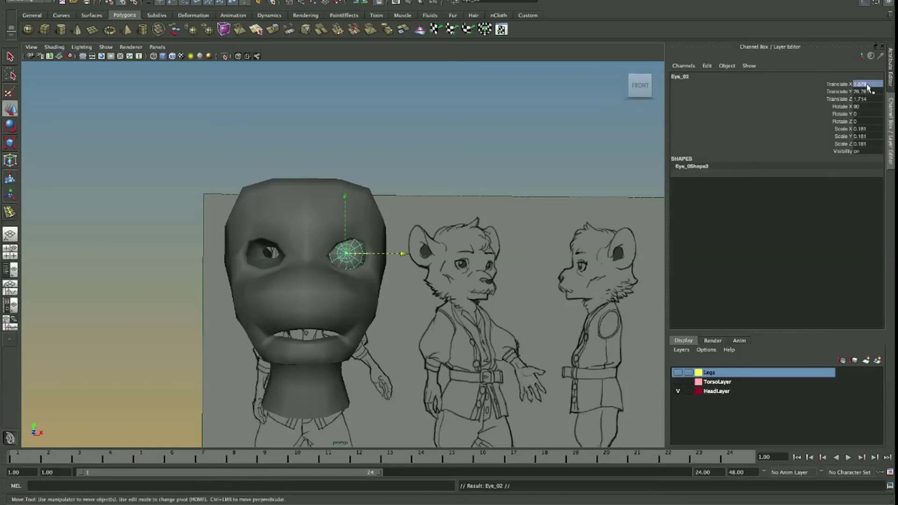
key("Return")
left_click_drag(383, 253, 274, 239)
scroll("down", 3)
left_click(432, 250)
Maximize the side view and compare the head in wireframe and shaded display.
key("space")
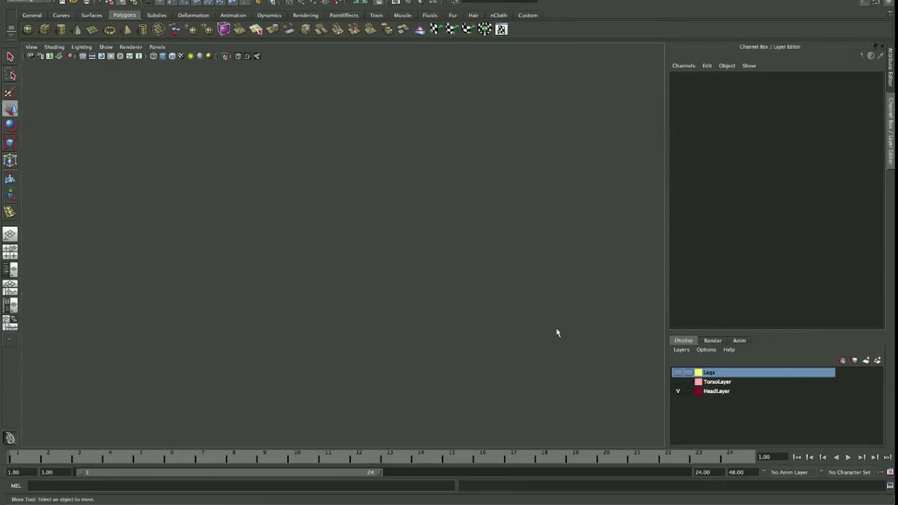
key("space")
scroll("down", 3)
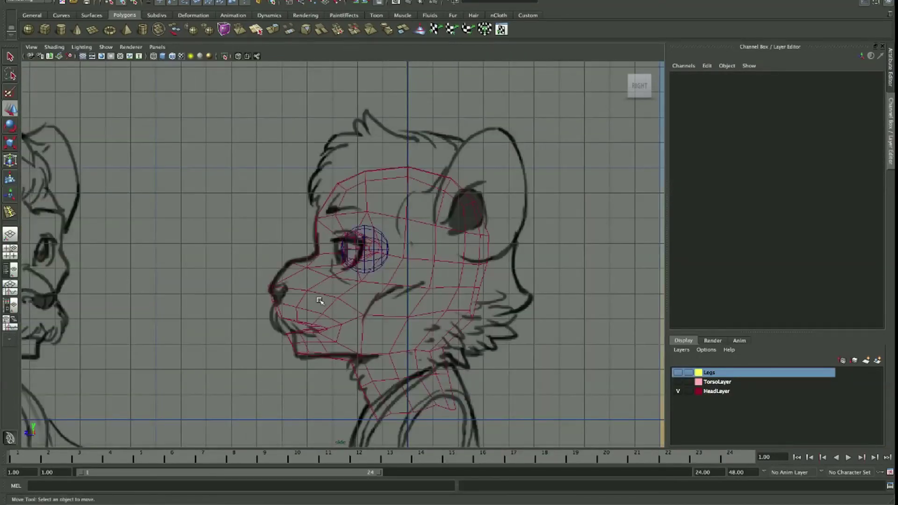
key("5")
key("4")
key("5")
key("4")
key("5")
key("4")
key("5")
key("4")
key("5")
key("4")
key("5")
key("4")
key("5")
key("4")
key("5")
Select the ring of vertices around the eye socket in wireframe view.
left_click(379, 249)
scroll("up", 3)
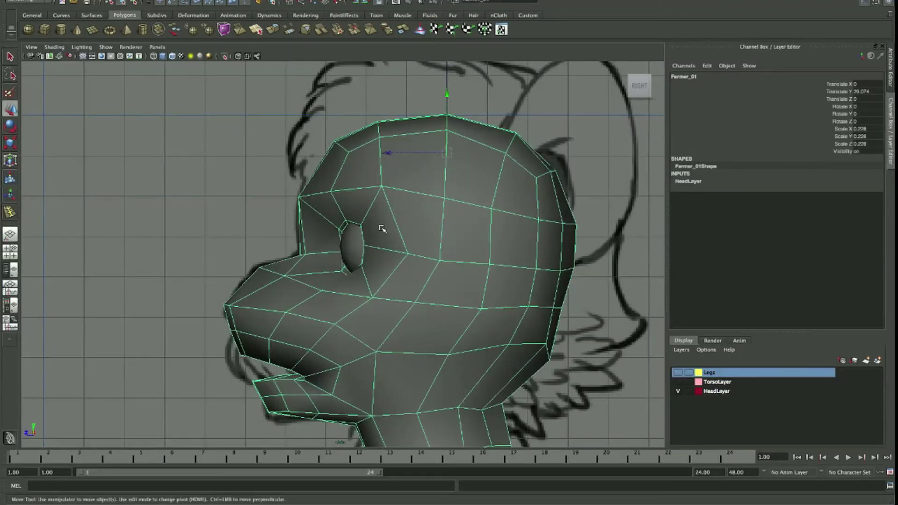
scroll("up", 3)
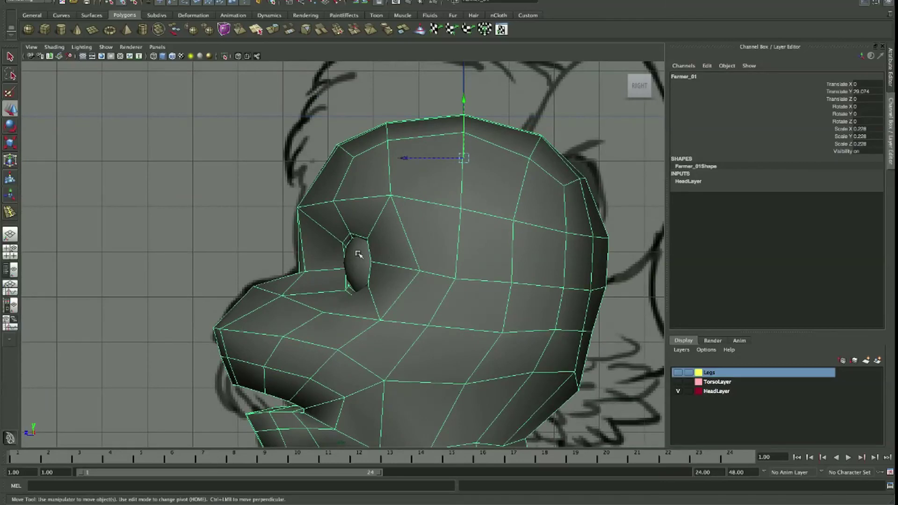
key("4")
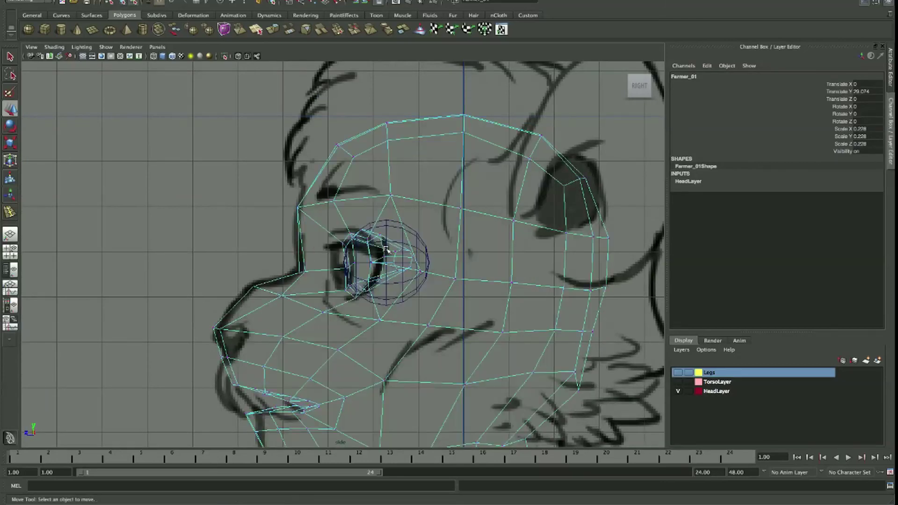
left_click(344, 228)
left_click(424, 300)
left_click(335, 227)
left_click(419, 311)
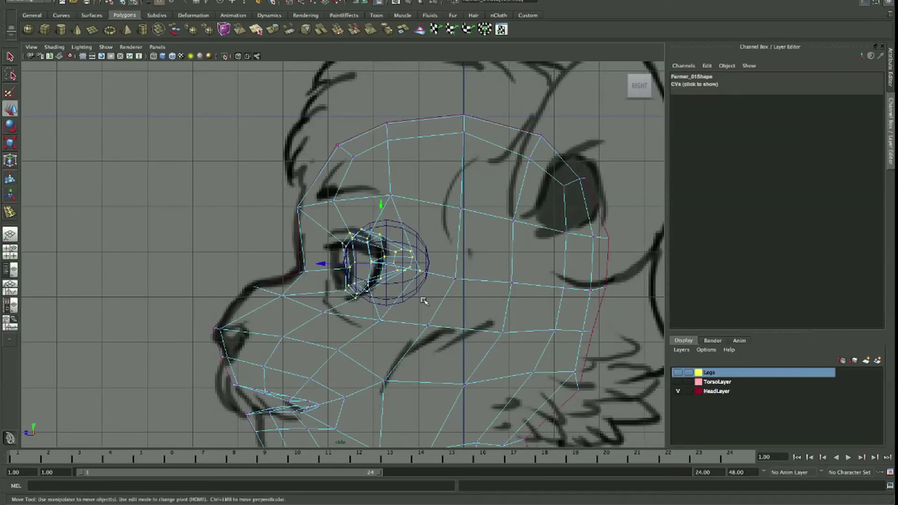
key("5")
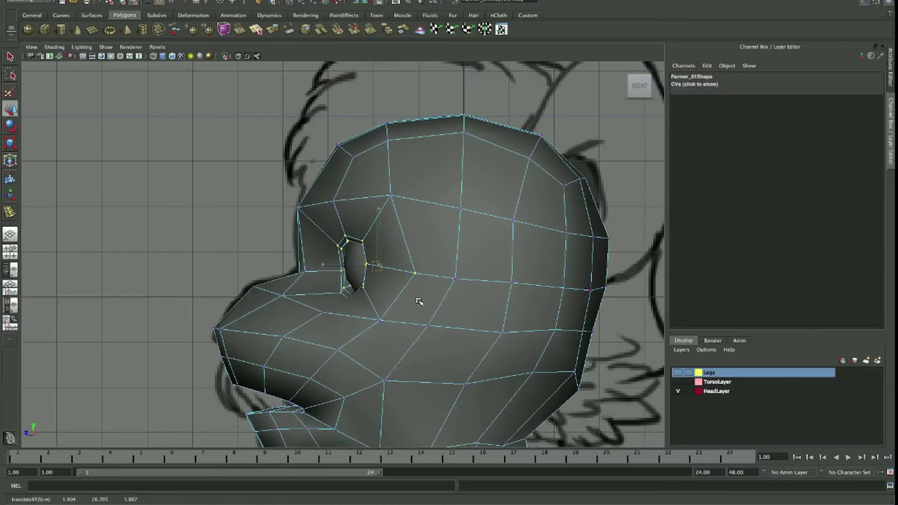
Rotate and widen the eye-ring vertices so they wrap around the eyeball.
key("e")
key("4")
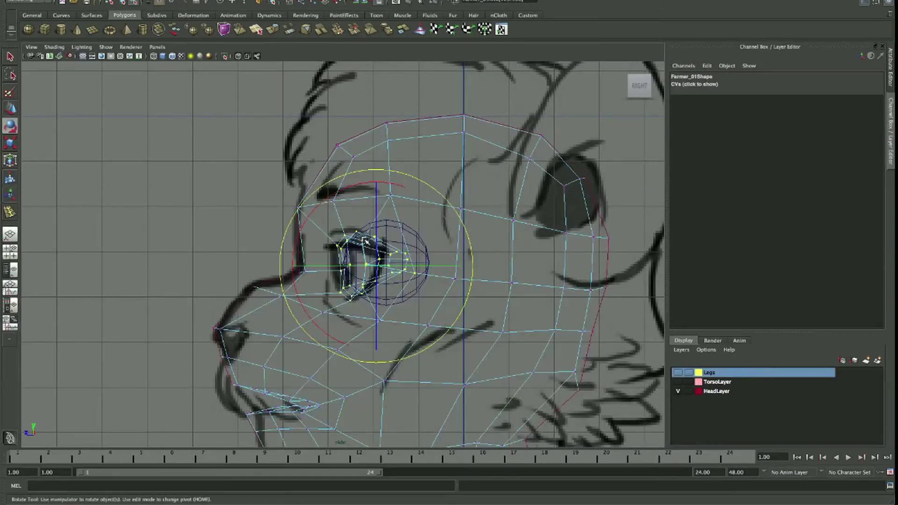
left_click_drag(375, 234, 369, 255)
key("w")
left_click_drag(386, 224, 326, 310)
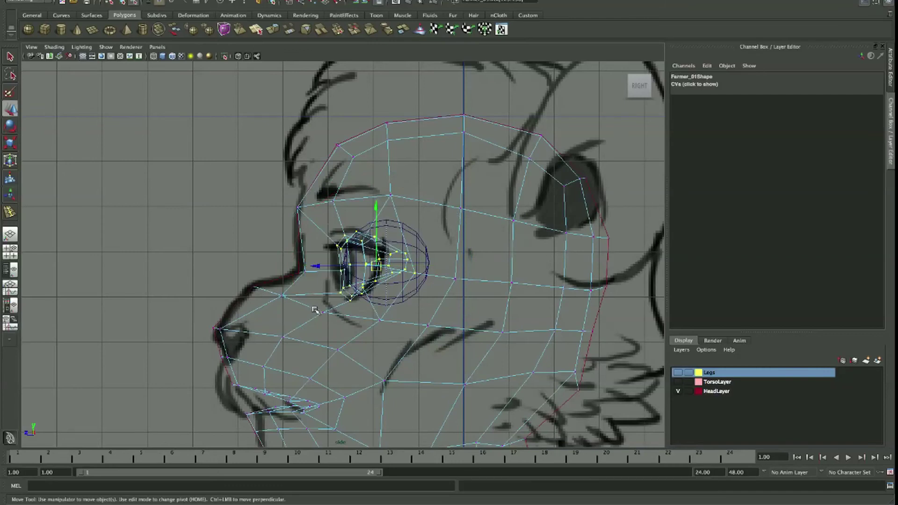
key("e")
key("5")
left_click_drag(364, 267, 373, 267)
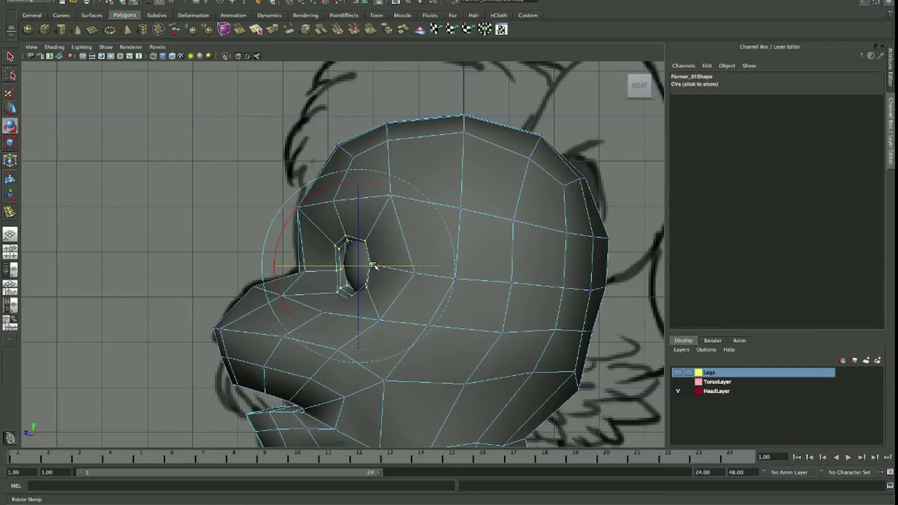
Return to the perspective view and orbit to a three-quarter angle of the head.
key("space")
key("space")
key("w")
left_click_drag(364, 241, 471, 234)
left_click_drag(417, 235, 394, 241)
Push Eye_01 back along Z into its socket and add Eye_02 to the selection.
left_click_drag(262, 235, 316, 243)
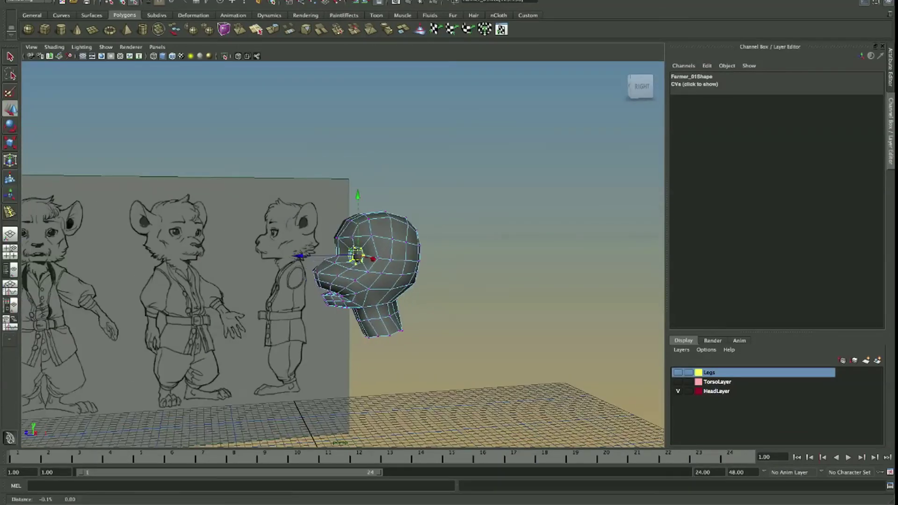
left_click(465, 255)
left_click_drag(449, 257, 478, 259)
left_click_drag(478, 258, 508, 257)
key("ctrl+z")
key("4")
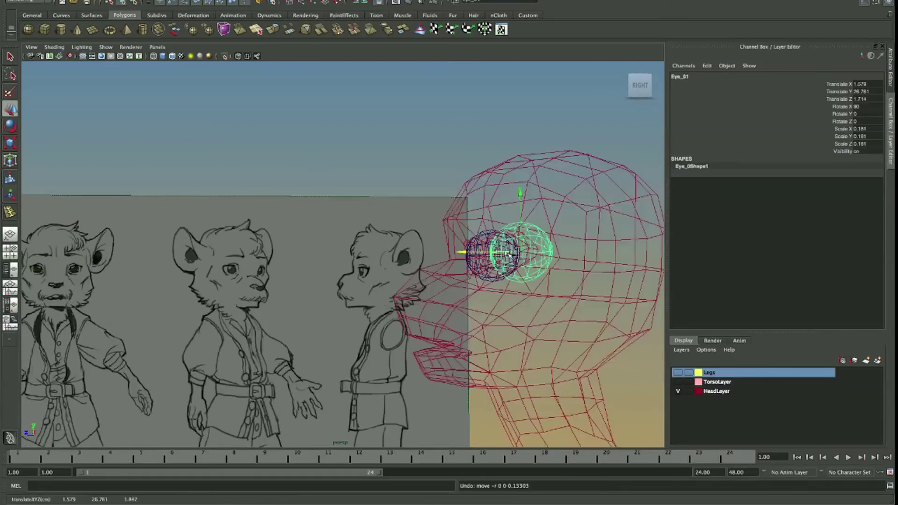
left_click(480, 233)
key("5")
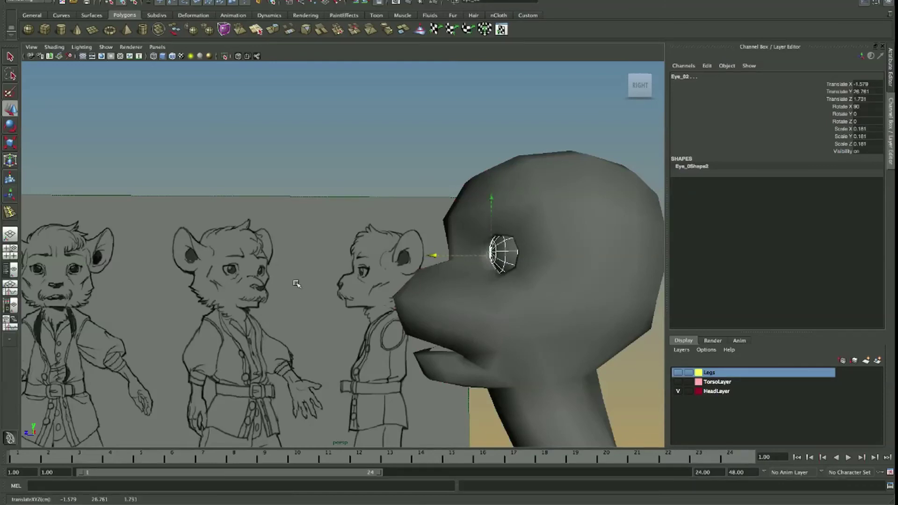
Zoom in on the eyes, selecting the head, each eyeball and a socket rim vertex.
left_click_drag(241, 357, 72, 295)
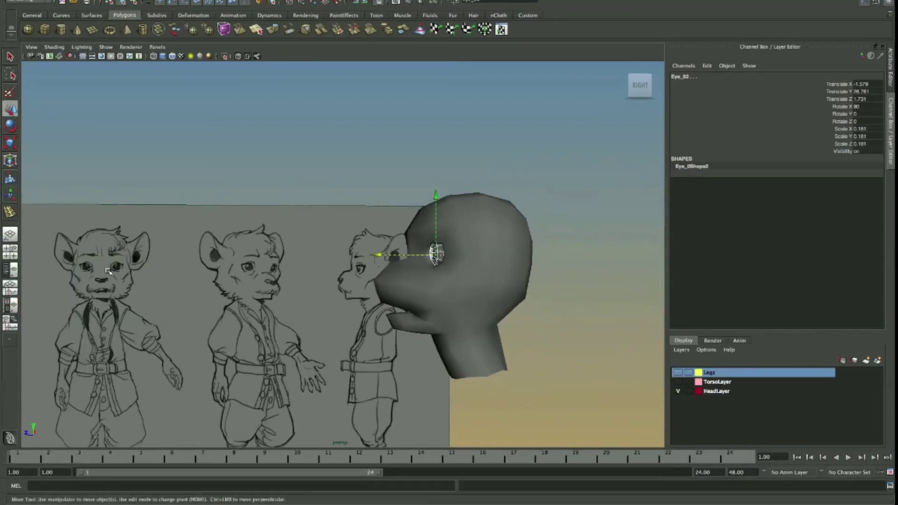
left_click_drag(108, 272, 554, 279)
left_click_drag(356, 287, 311, 265)
scroll("down", 3)
left_click(427, 283)
left_click(377, 287)
left_click(348, 225)
left_click(311, 265)
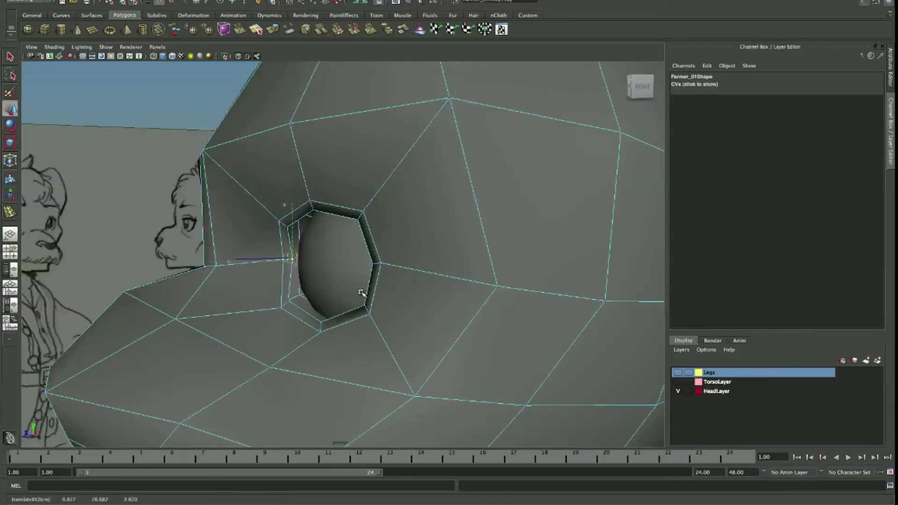
Orbit around the head in object mode to check both eyeballs' fit in their sockets.
left_click_drag(335, 240, 326, 271)
left_click_drag(375, 312, 519, 127)
scroll("down", 3)
scroll("up", 3)
scroll("down", 3)
scroll("up", 3)
scroll("down", 3)
scroll("up", 3)
key("F8")
scroll("down", 3)
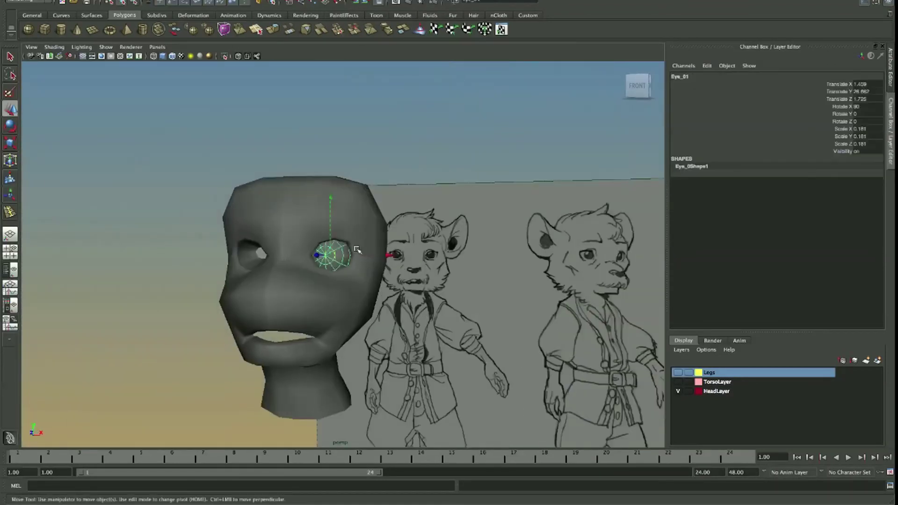
left_click_drag(574, 94, 356, 204)
scroll("up", 3)
Insert an extra edge loop around the eye socket with the Insert Edge Loop Tool.
right_click(281, 184)
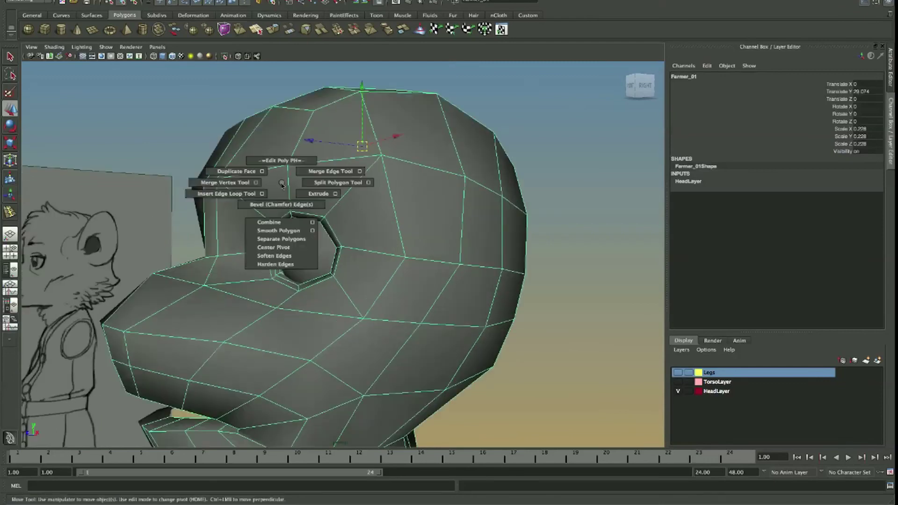
left_click(224, 193)
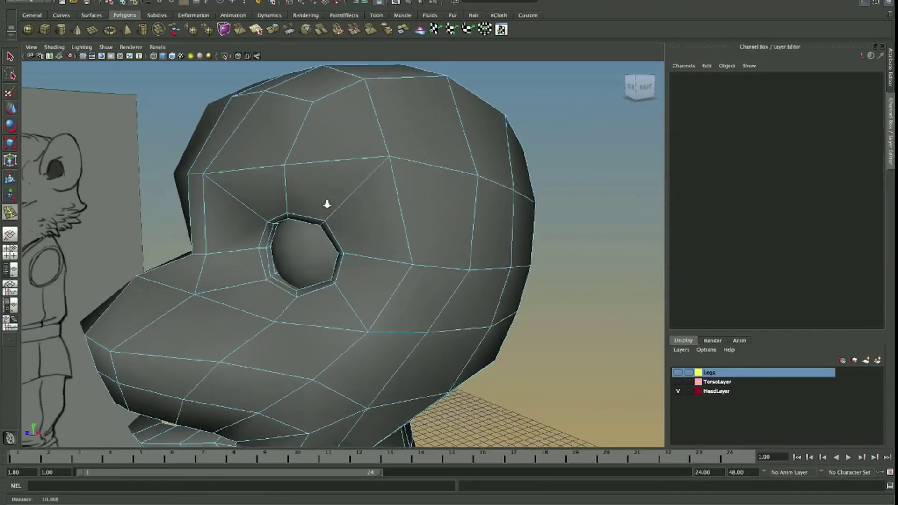
left_click_drag(324, 200, 335, 198)
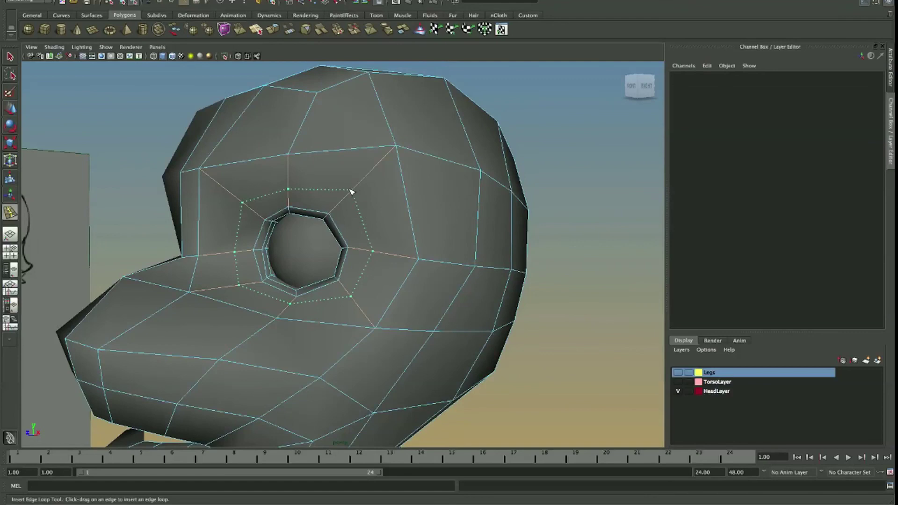
left_click(360, 186)
left_click_drag(360, 185, 336, 205)
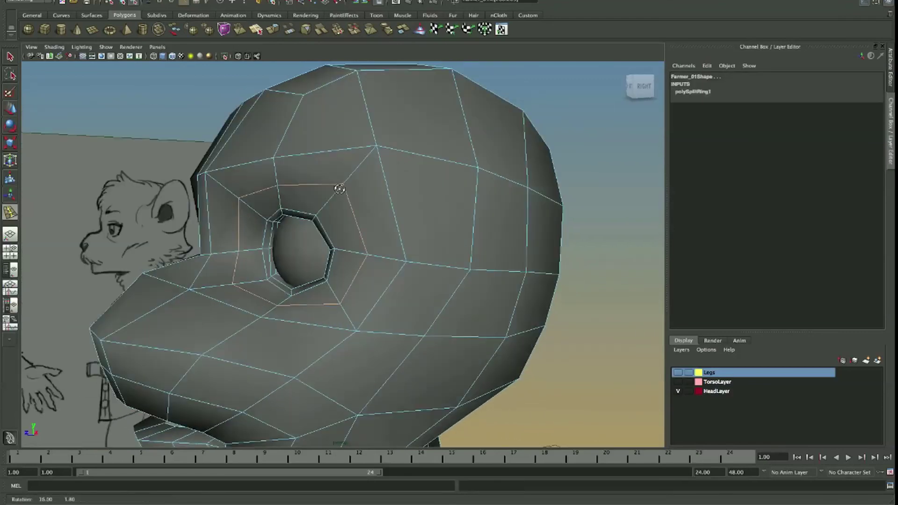
Switch to the Move tool in vertex mode and select a vertex beside the eye socket.
key("w")
left_click_drag(353, 168, 265, 263)
key("F9")
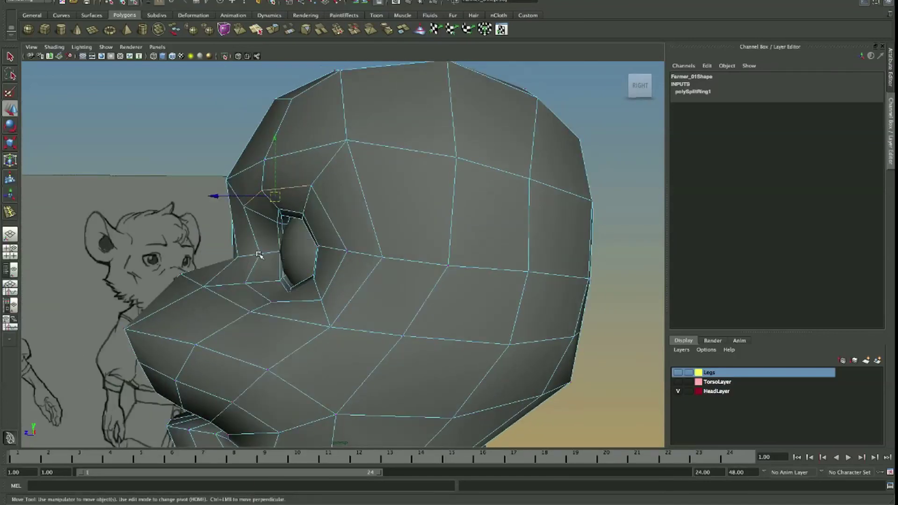
left_click_drag(326, 206, 313, 237)
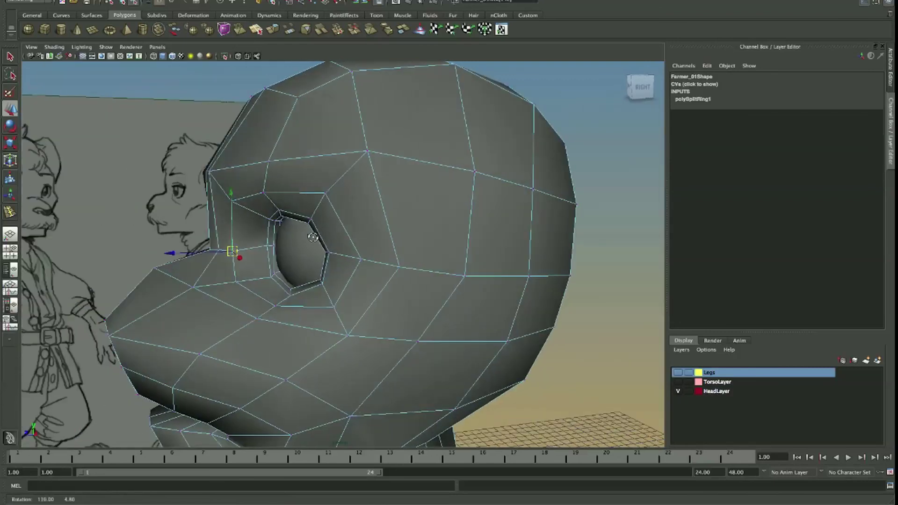
left_click_drag(357, 255, 283, 189)
left_click(341, 257)
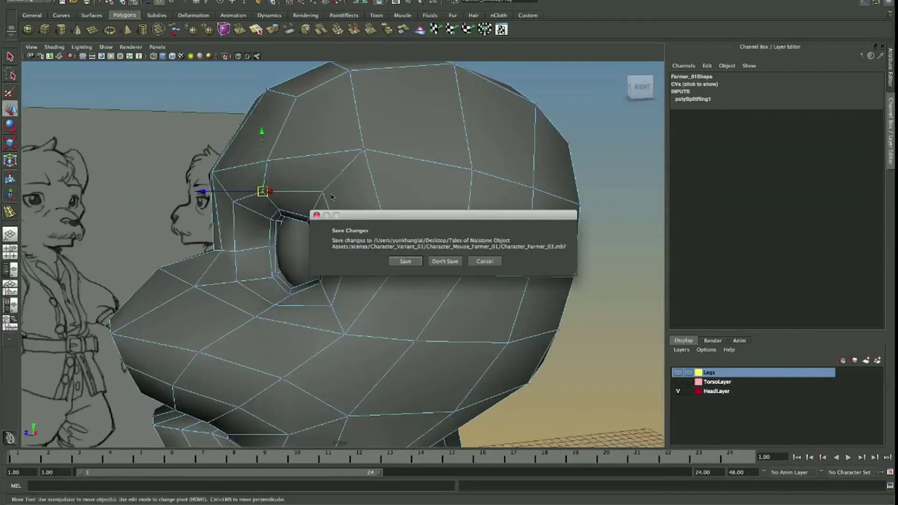
left_click(496, 263)
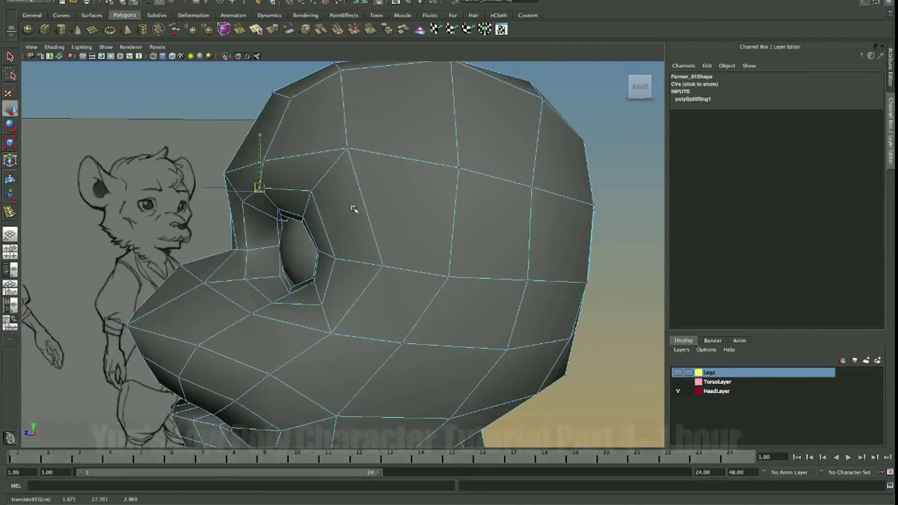
Raise the vertex above the eye socket and compare the head against the sketch.
left_click_drag(333, 198, 354, 209)
left_click(300, 155)
left_click_drag(299, 154, 385, 152)
left_click_drag(266, 160, 237, 160)
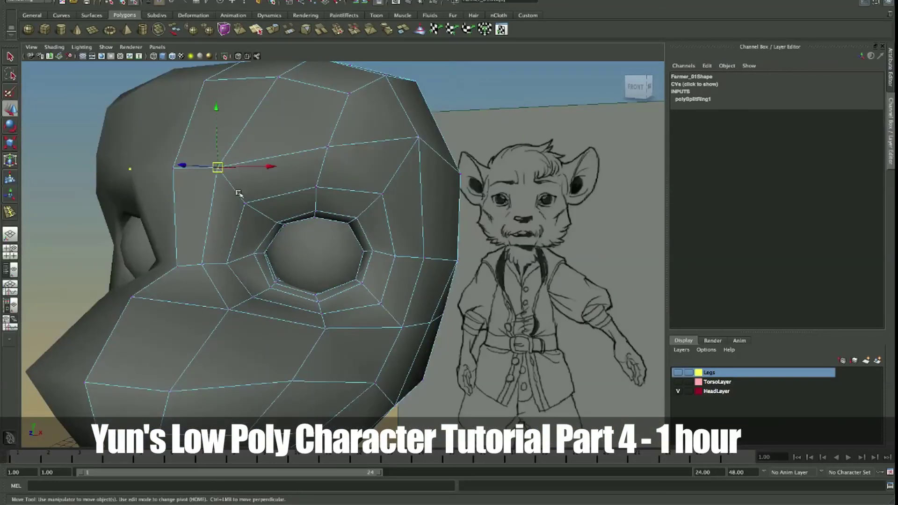
left_click_drag(239, 193, 257, 196)
left_click_drag(350, 96, 278, 304)
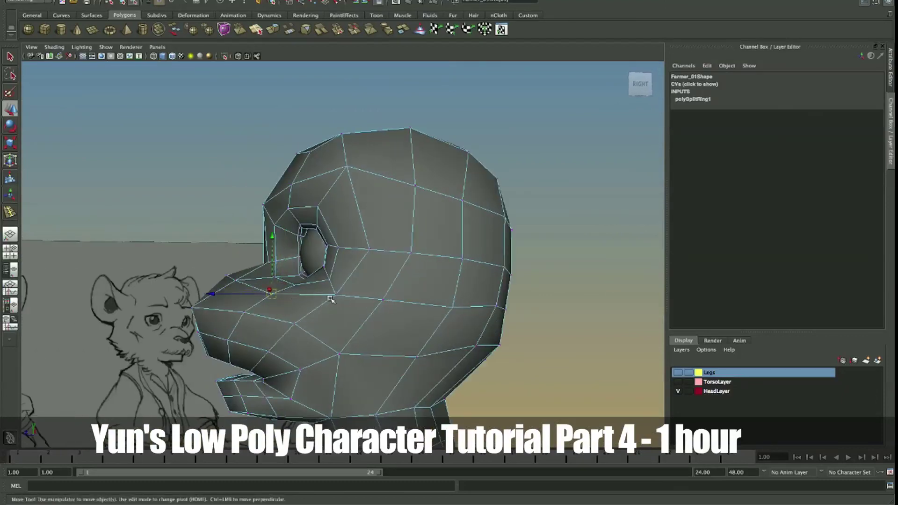
Lower the nose vertex, nudge the vertex beside the eye, then save in object mode.
left_click_drag(342, 304, 340, 307)
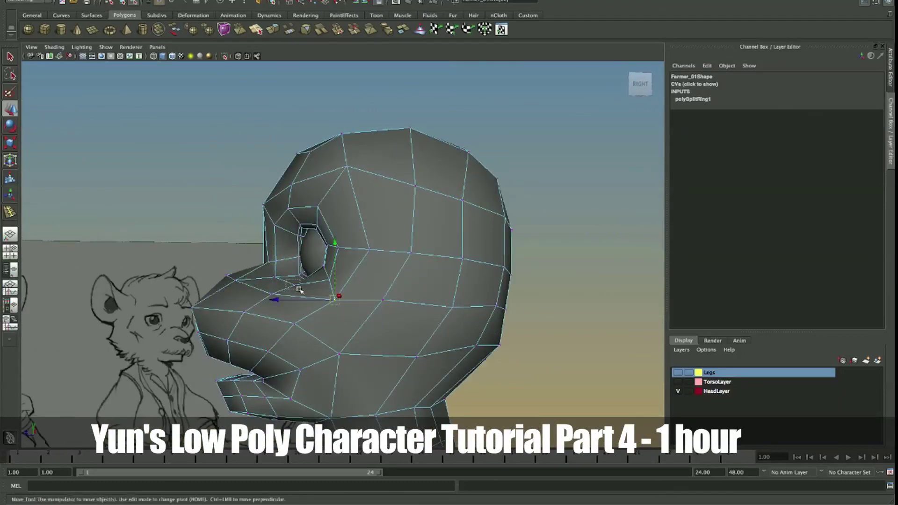
left_click_drag(297, 290, 360, 293)
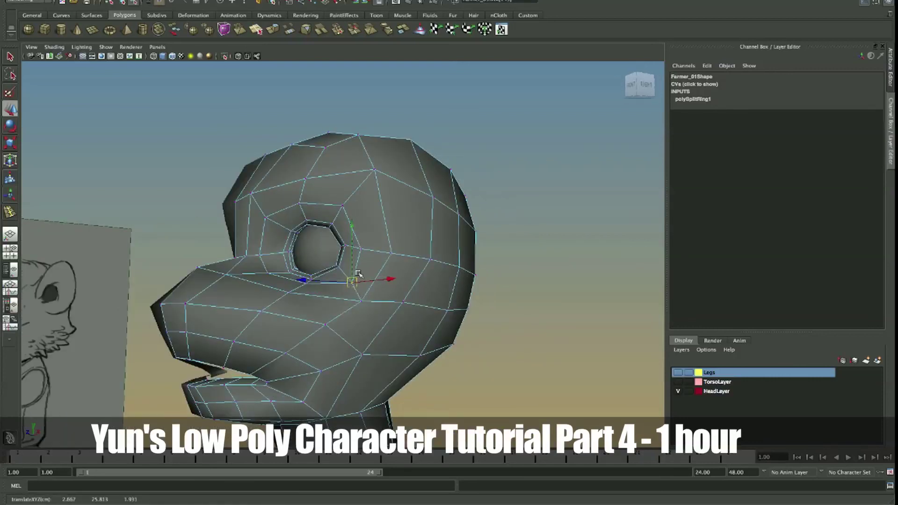
left_click_drag(362, 256, 277, 255)
key("F8")
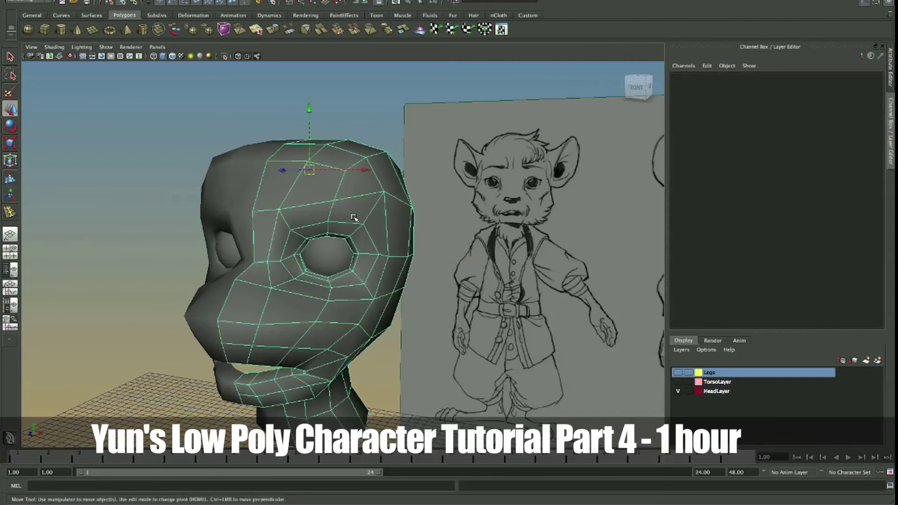
key("ctrl+s")
left_click_drag(354, 219, 354, 190)
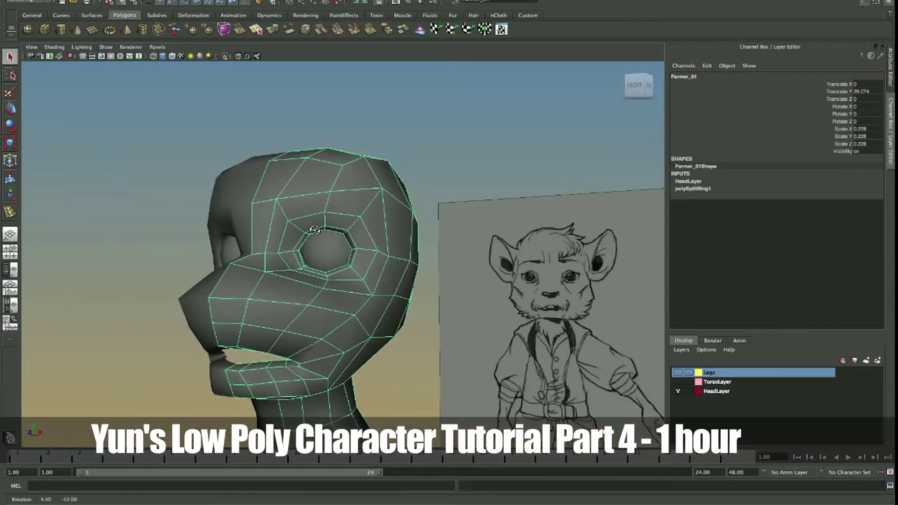